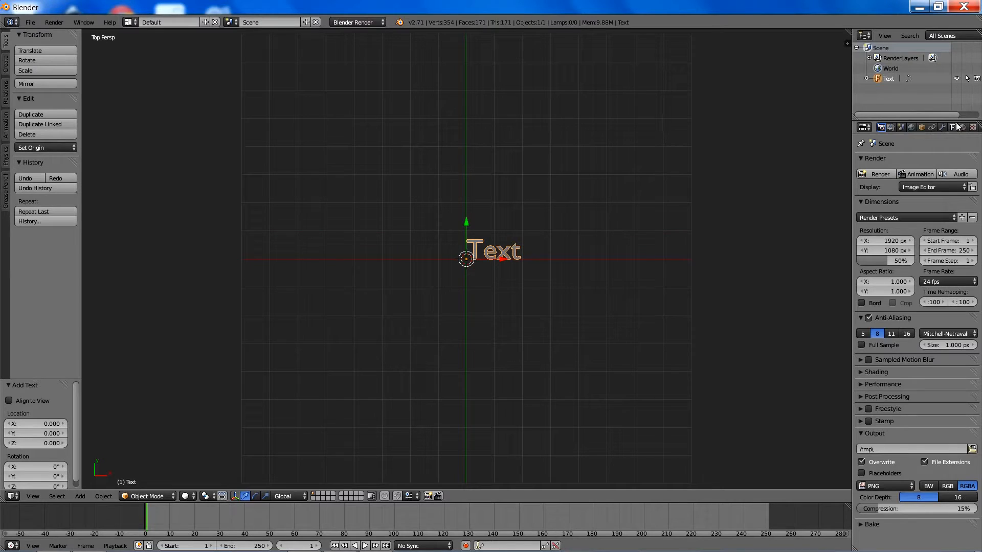
Load the narrow Lane font from the lane folder as the text object's regular font.
click(954, 128)
scroll(931, 340, down, 3)
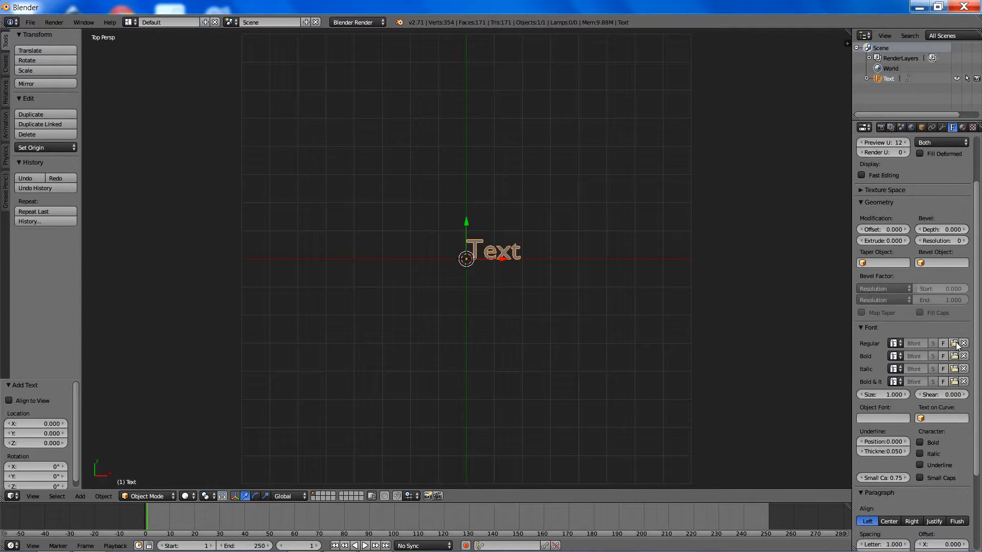
click(954, 344)
click(33, 217)
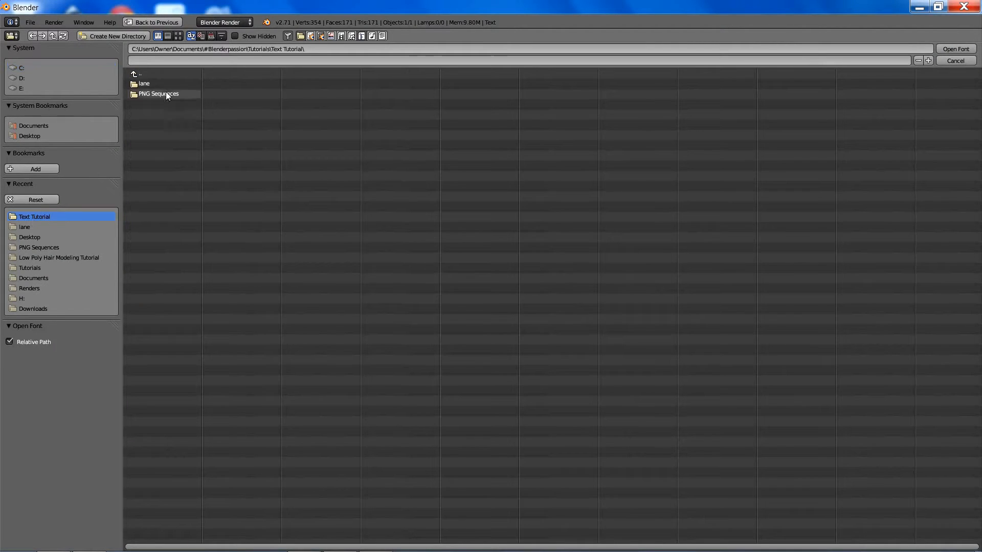
click(160, 85)
double_click(158, 93)
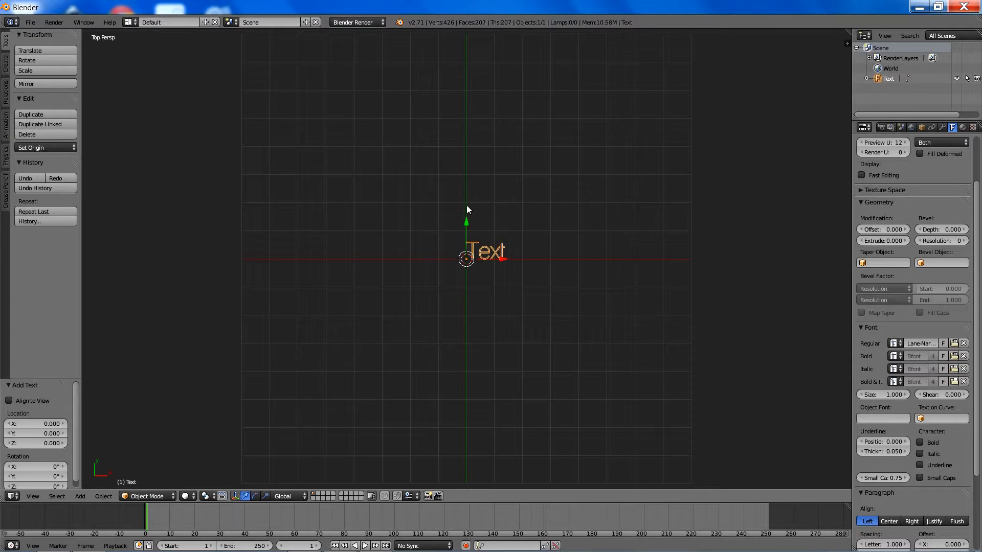
Replace the text object's default content with "blenderpassion.com".
scroll(507, 224, up, 5)
key(Tab)
key(ctrl+a)
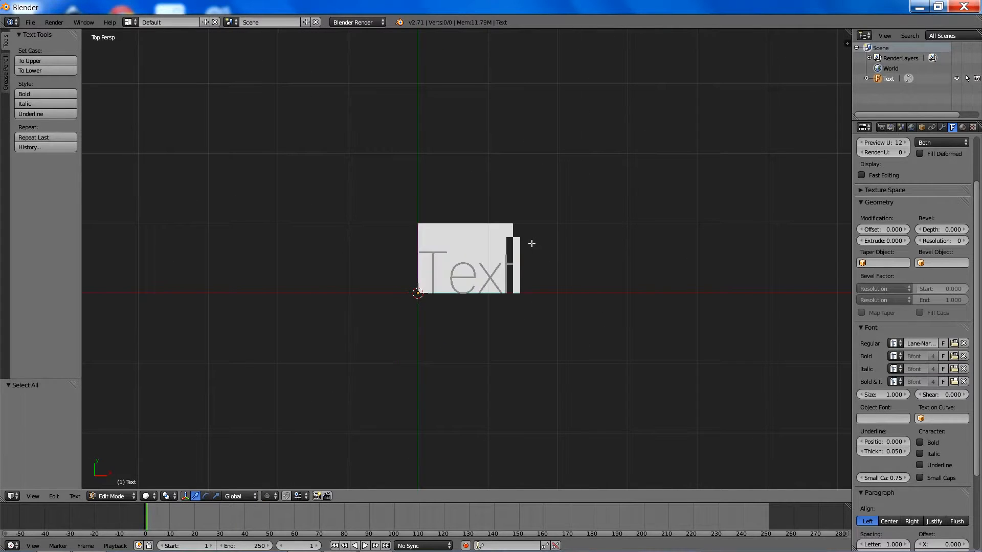
text(blenderpassion.com)
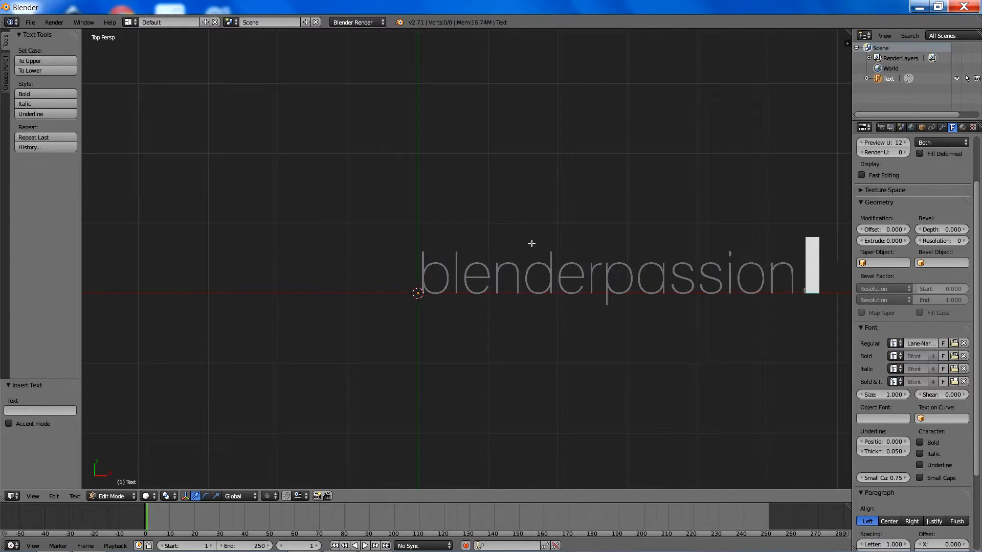
key(Tab)
shift+middle_drag(515, 242, 385, 239)
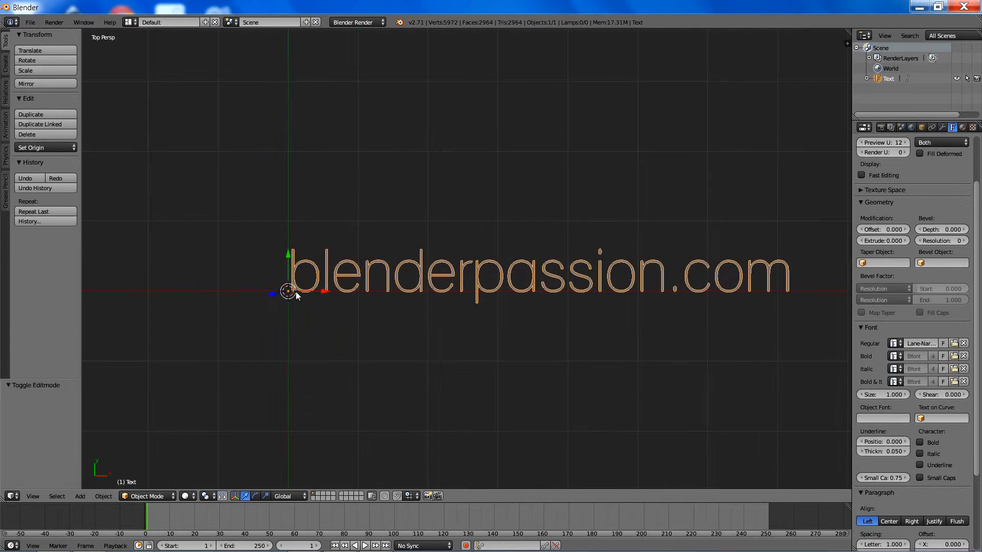
Split off a Node Editor area beneath the 3D view and set the render engine to Cycles Render.
drag(4, 501, 21, 317)
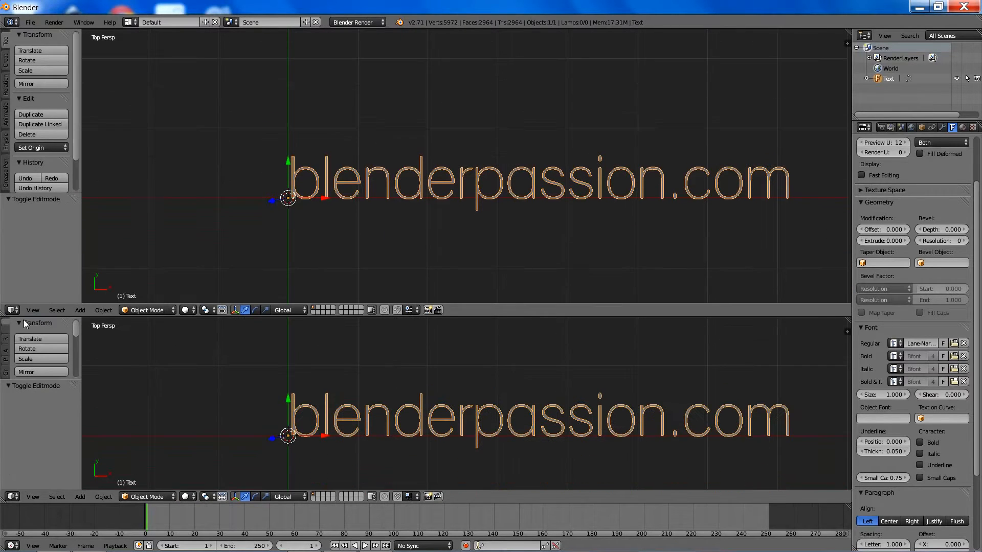
click(12, 497)
click(31, 390)
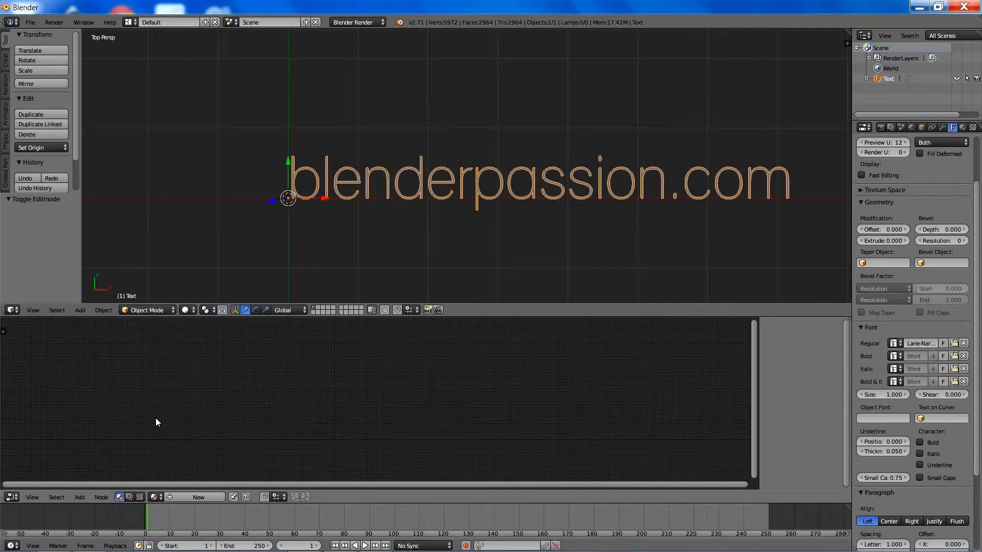
click(356, 22)
click(347, 58)
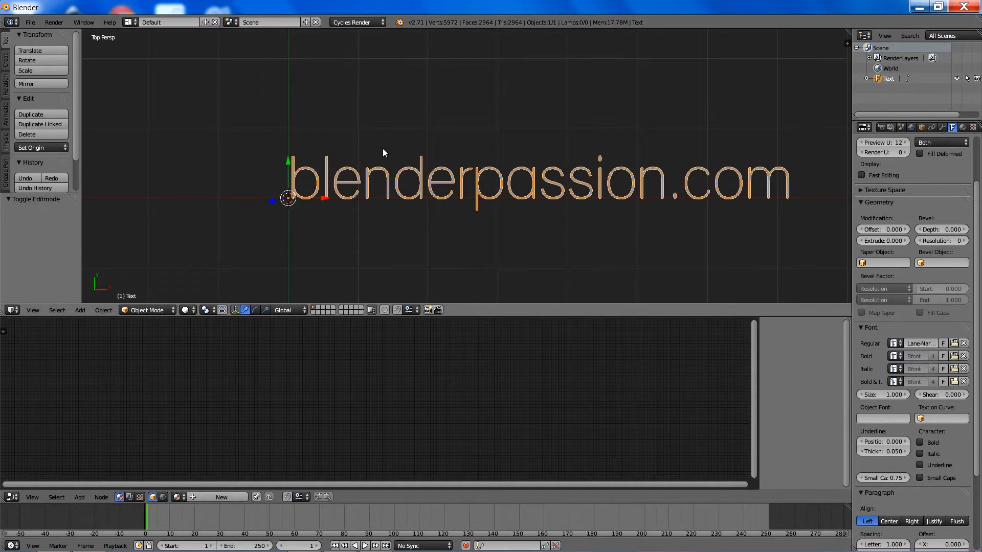
Enable the 3D View: Screencast Keys add-on in the user preferences and close them.
key(ctrl+alt+u)
click(378, 55)
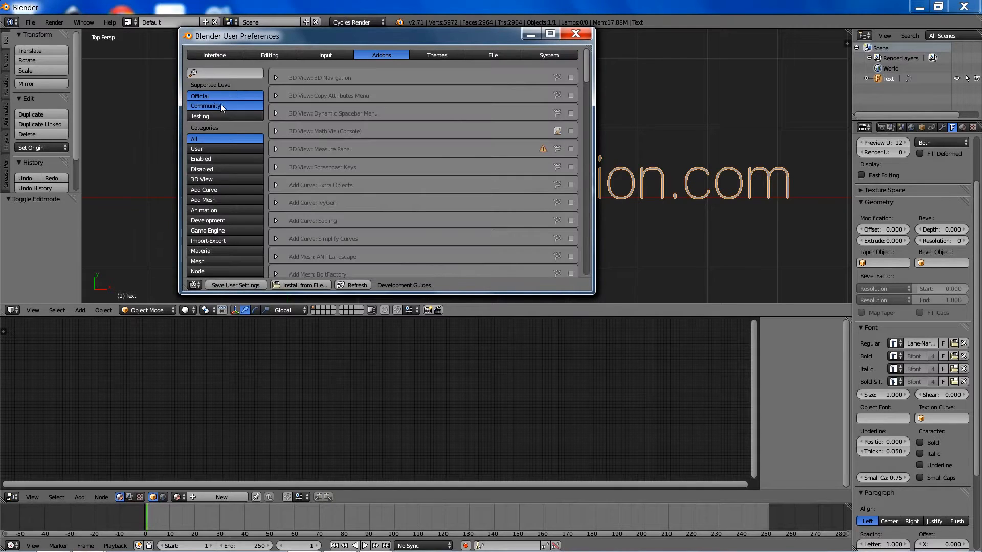
click(231, 76)
text(sc)
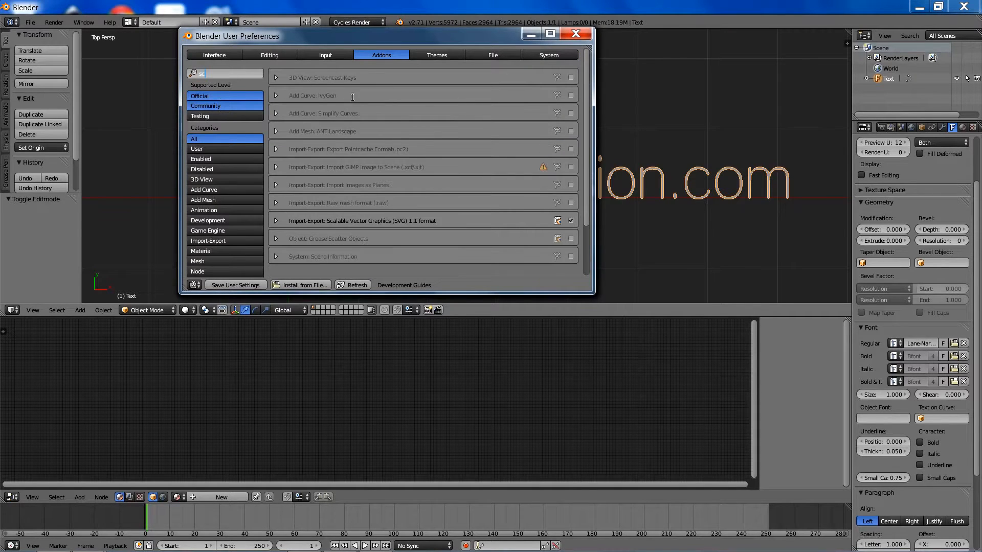
click(570, 78)
click(576, 34)
Start the screencast keys display in the 3D view.
key(n)
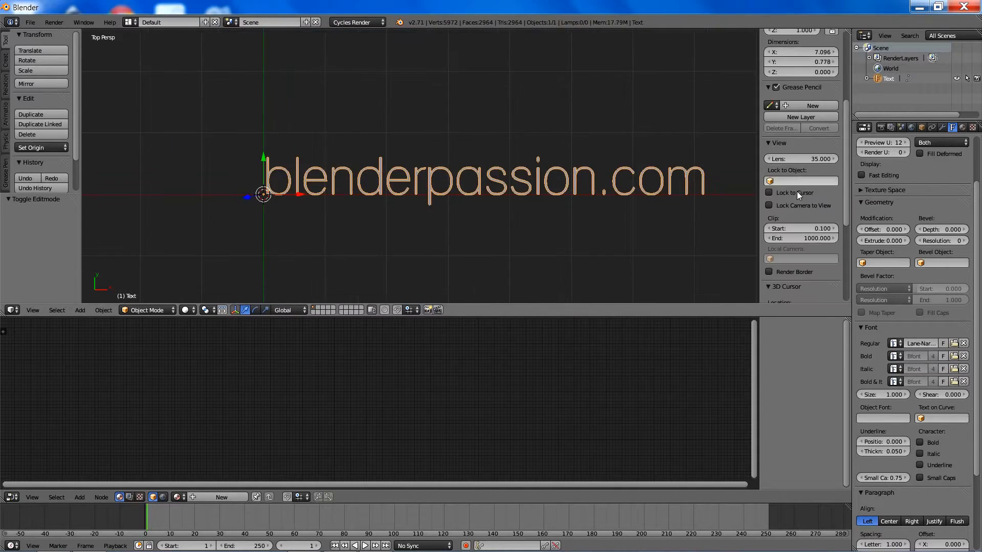
scroll(798, 192, down, 8)
click(799, 295)
key(n)
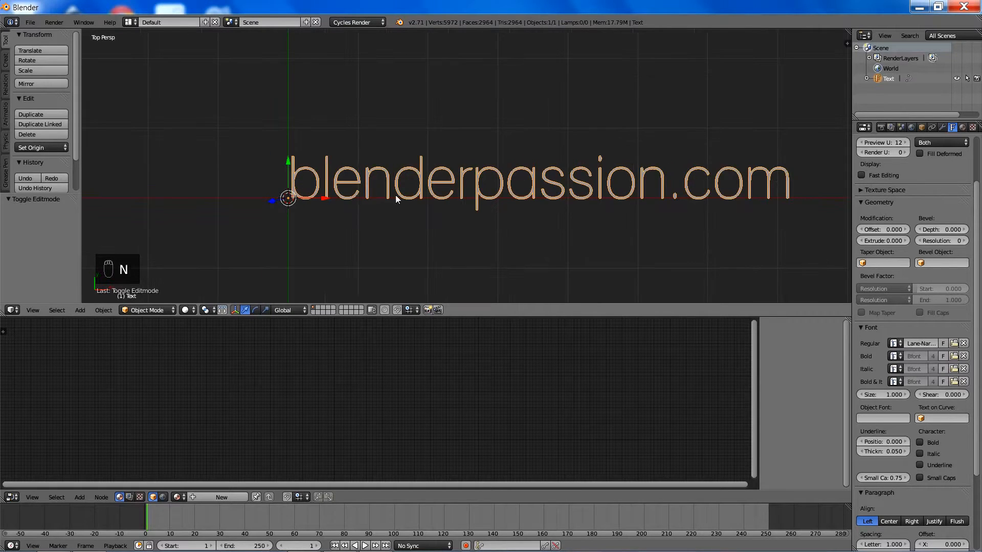
Create a material named Text for the text object and delete its Diffuse BSDF node.
click(199, 494)
text(Text)
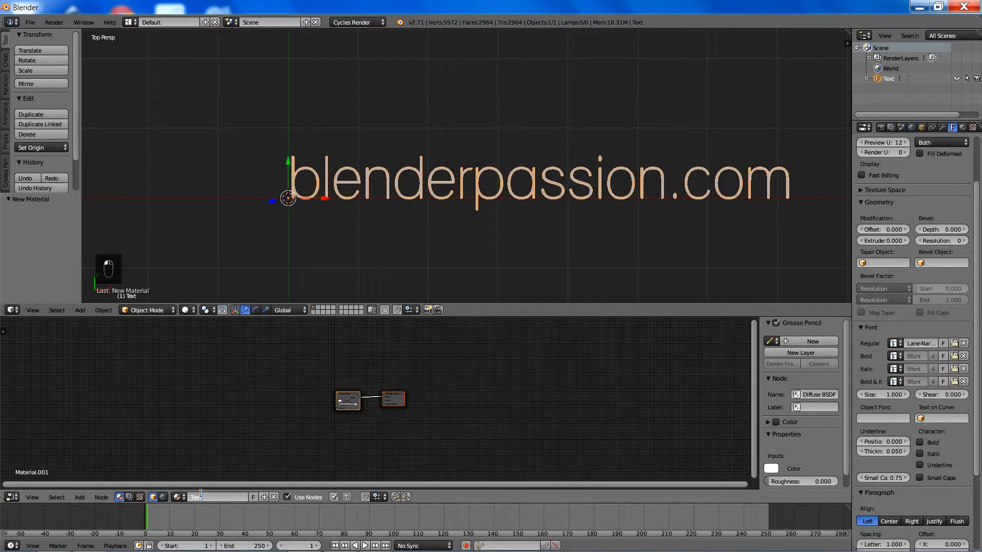
scroll(352, 395, up, 3)
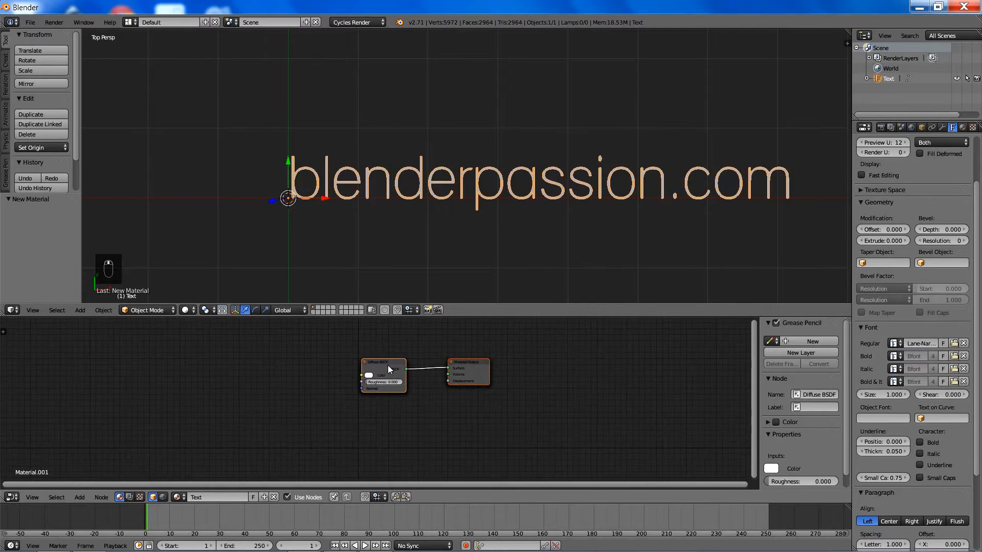
click(388, 365)
key(x)
Add Mix Shader, Transparent BSDF and Emission nodes, placing the last two before the Mix Shader.
key(shift+a)
mouse_move(381, 403)
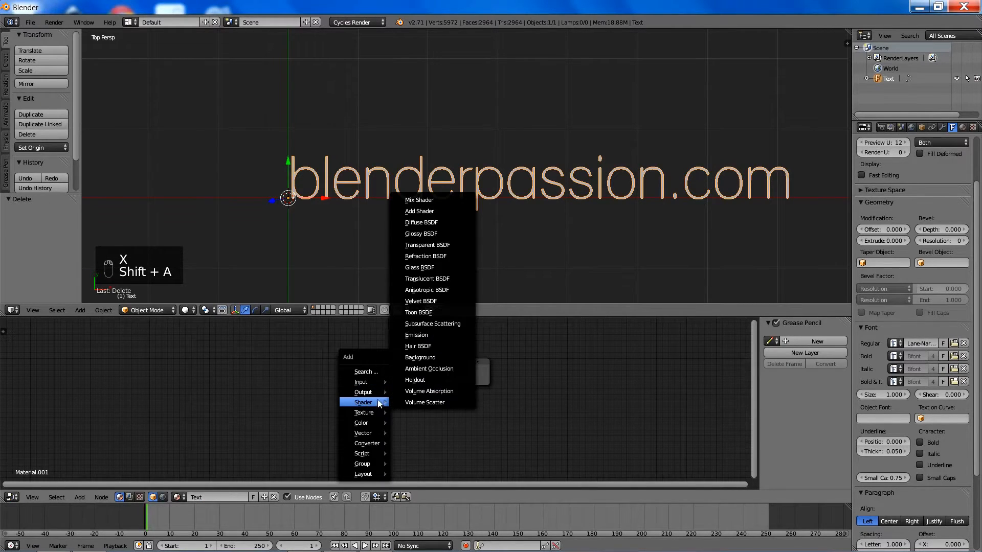
click(413, 390)
click(364, 358)
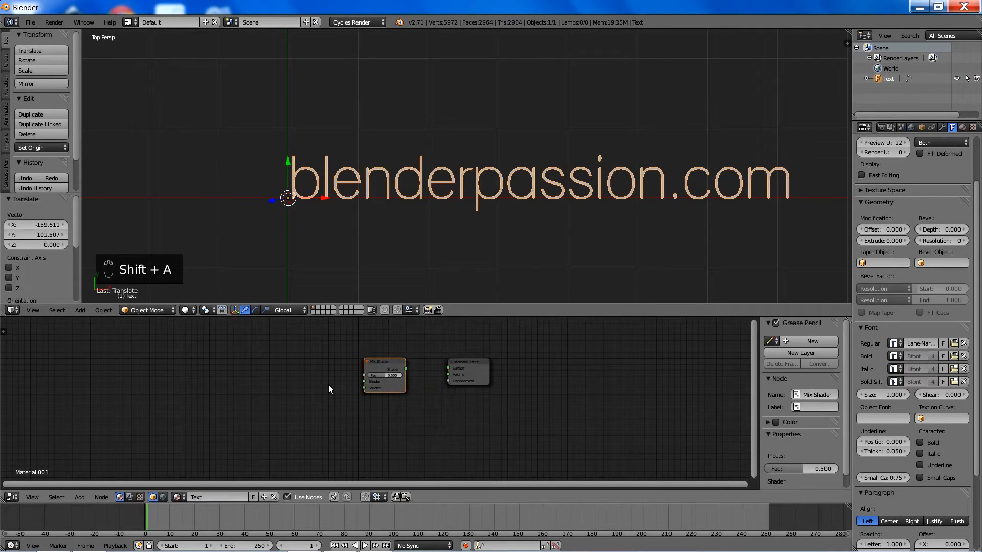
key(shift+a)
mouse_move(315, 385)
click(367, 373)
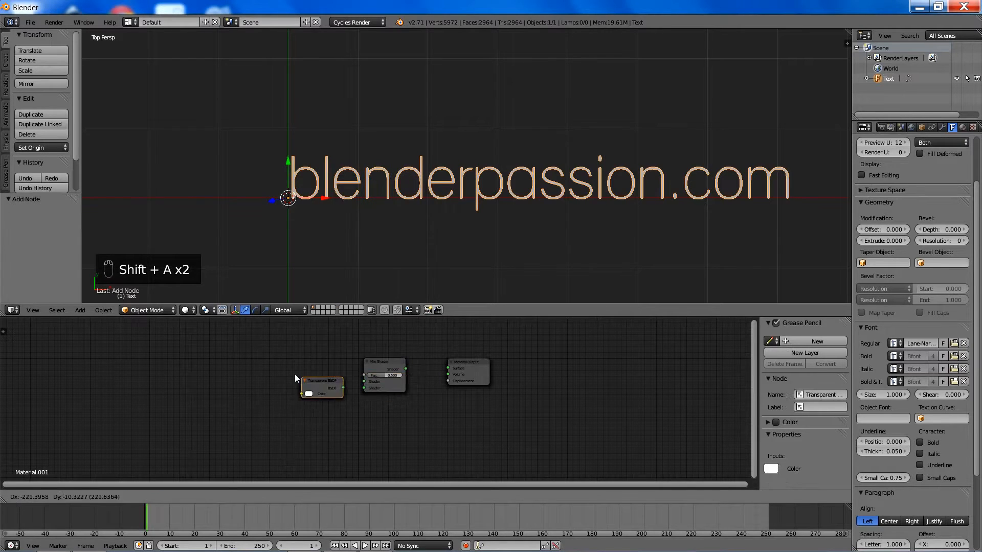
click(258, 360)
key(shift+a)
click(349, 314)
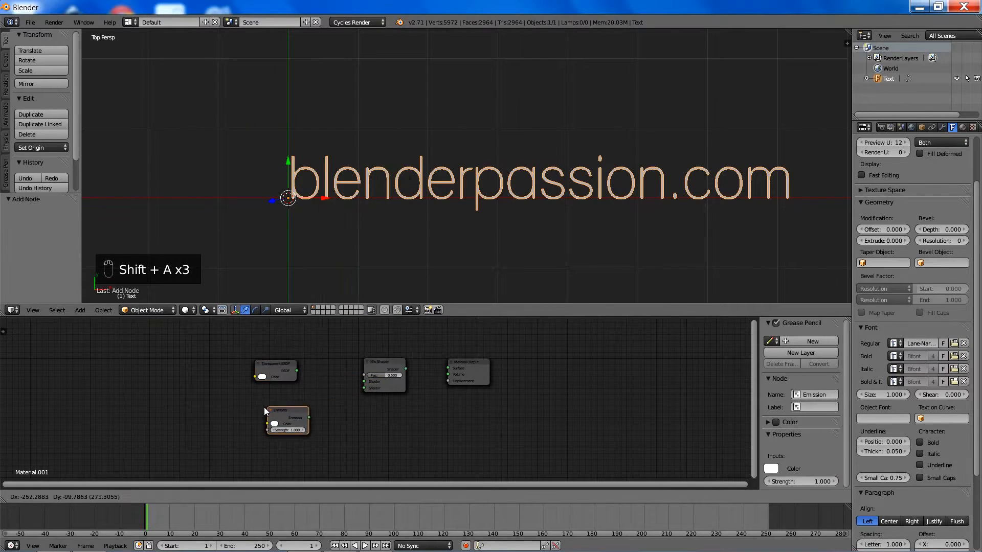
click(300, 417)
Link Transparent BSDF and Emission to the Mix Shader's first and second shader inputs, and the mix output to the Material Output surface.
drag(302, 416, 361, 386)
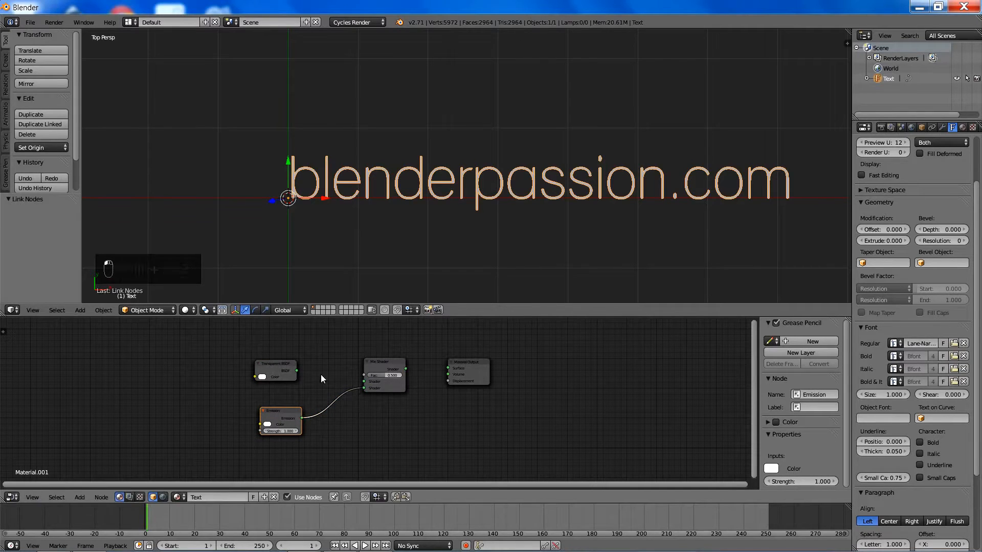
drag(296, 370, 363, 381)
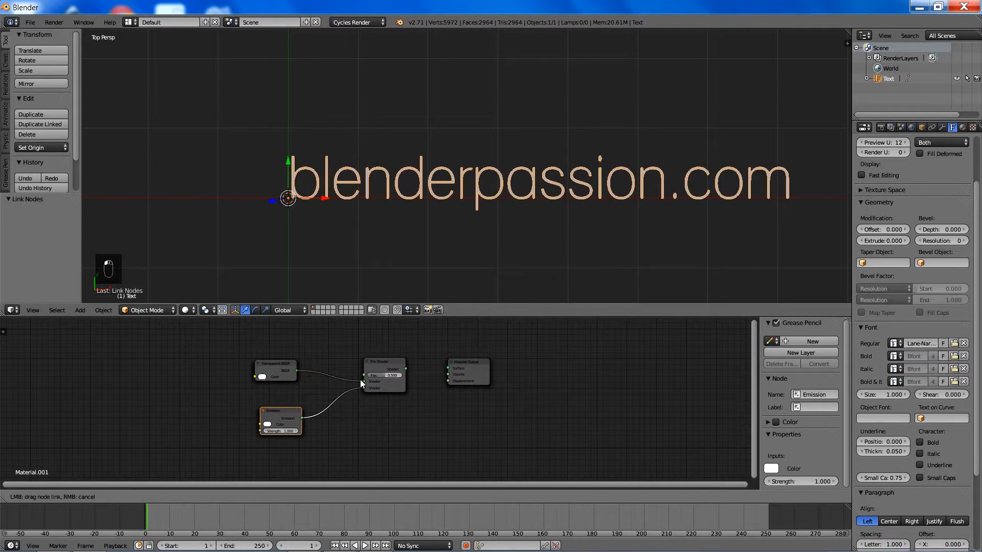
click(403, 365)
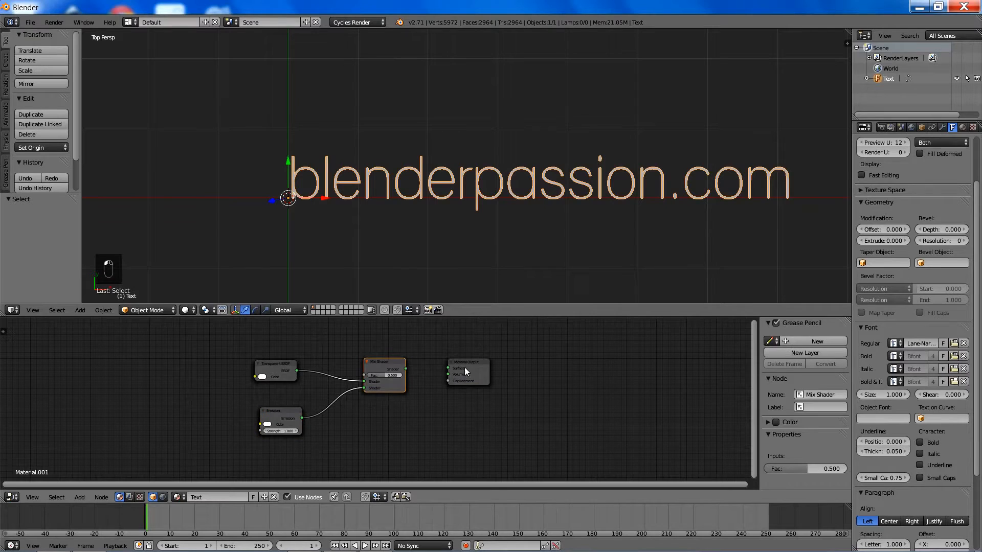
shift+click(464, 367)
key(f)
Switch the 3D view to rendered shading and set the world color's R, G and B values to 0.017.
key(shift+z)
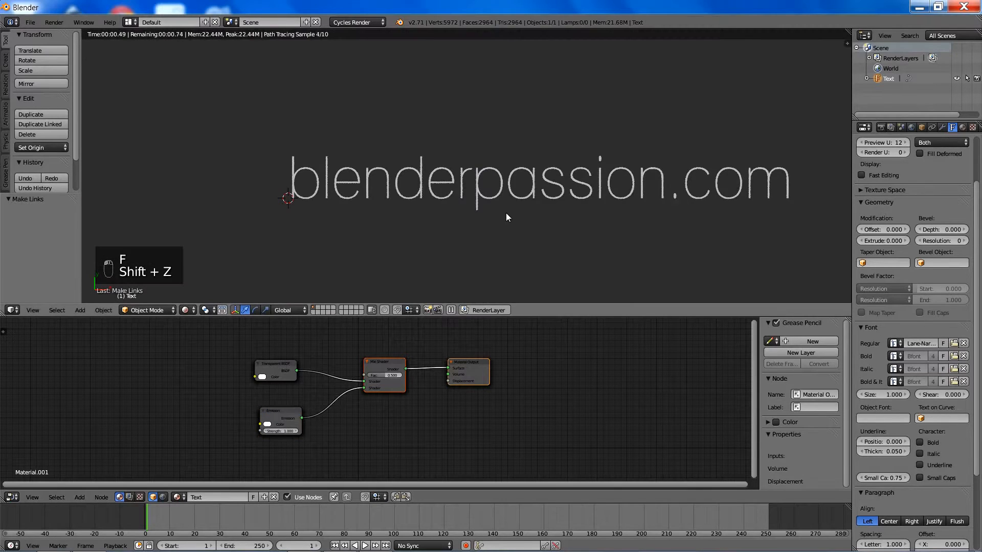
click(911, 127)
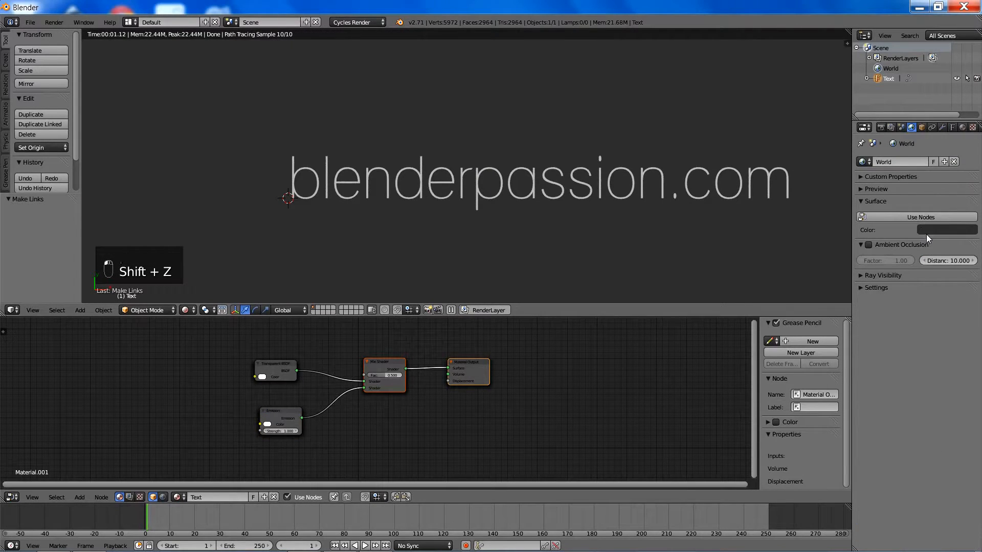
click(926, 233)
click(927, 194)
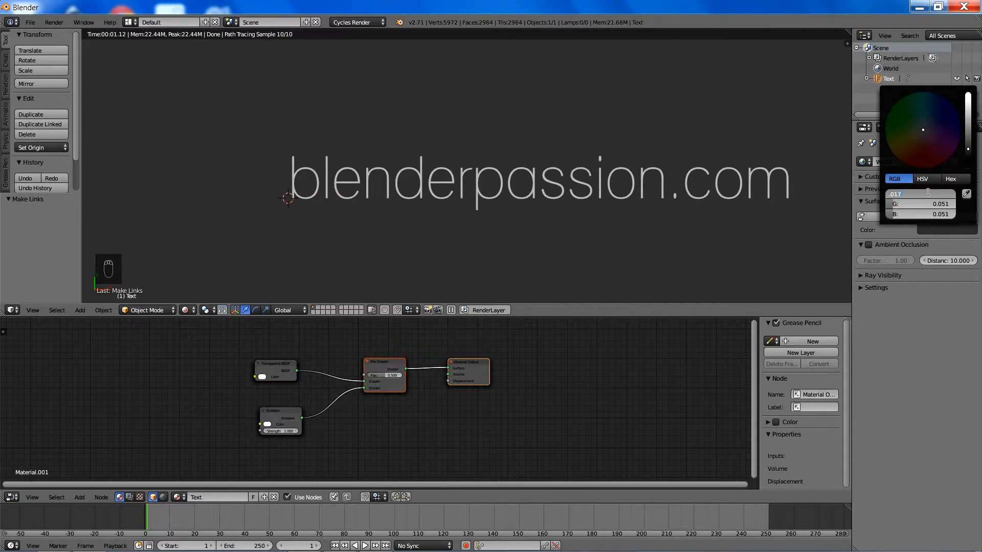
text(.017)
key(Return)
key(ctrl+c)
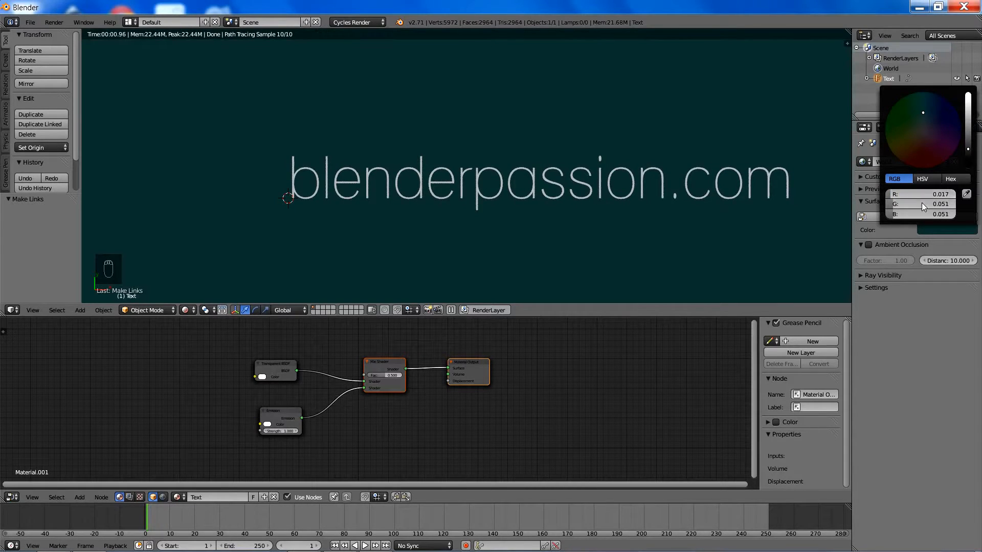
key(ctrl+v)
key(ctrl+v)
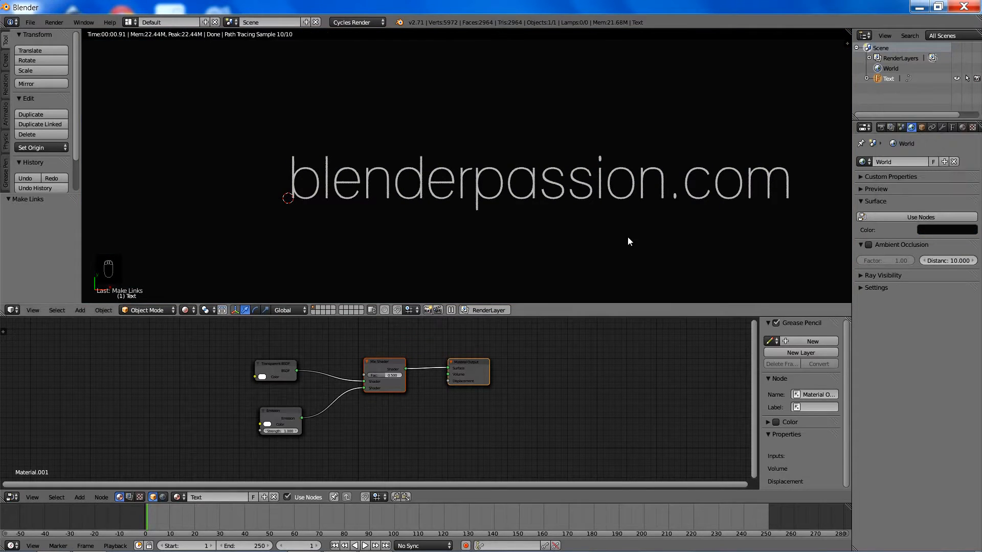
Save the file over Text Tutorial.blend in the Text Tutorial folder.
middle_drag(338, 369, 352, 367)
key(ctrl+s)
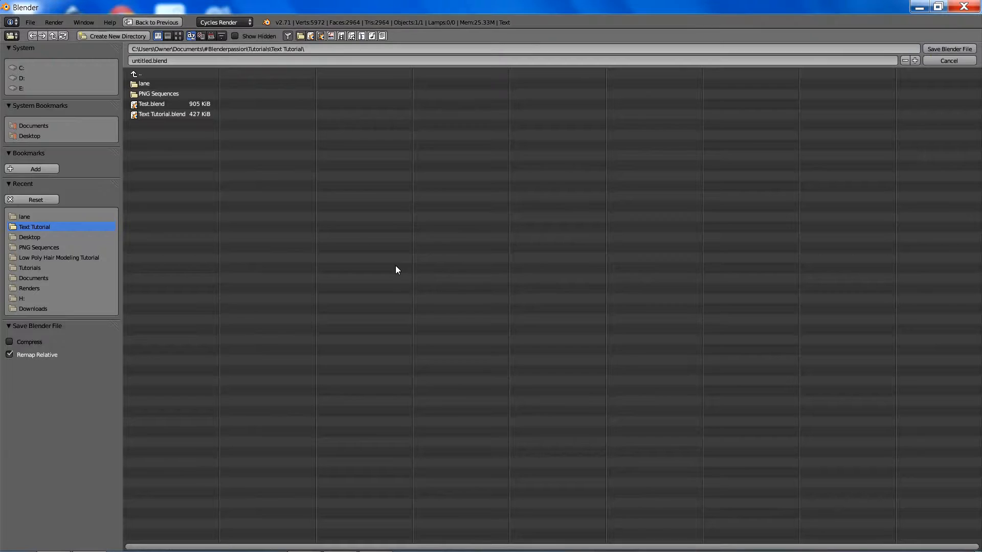
click(174, 113)
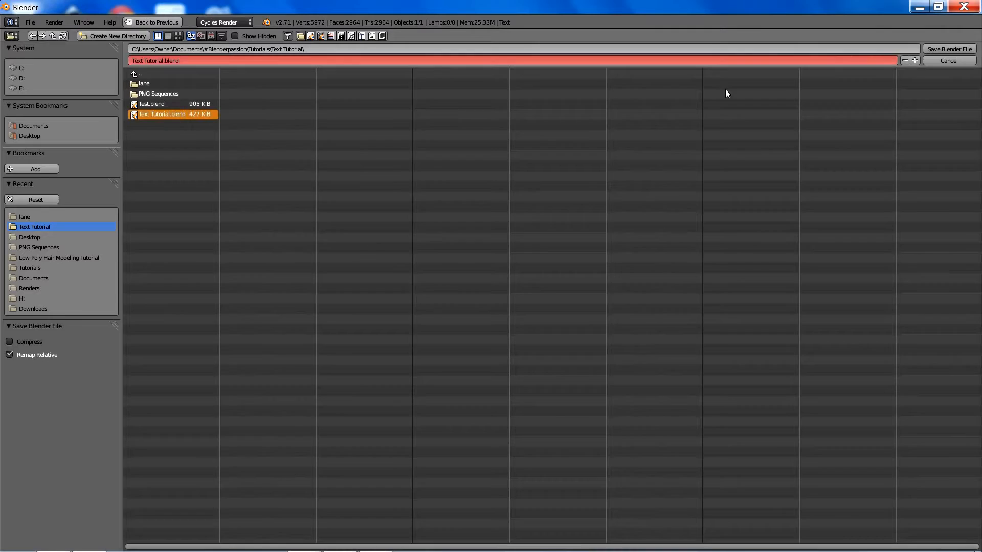
click(967, 49)
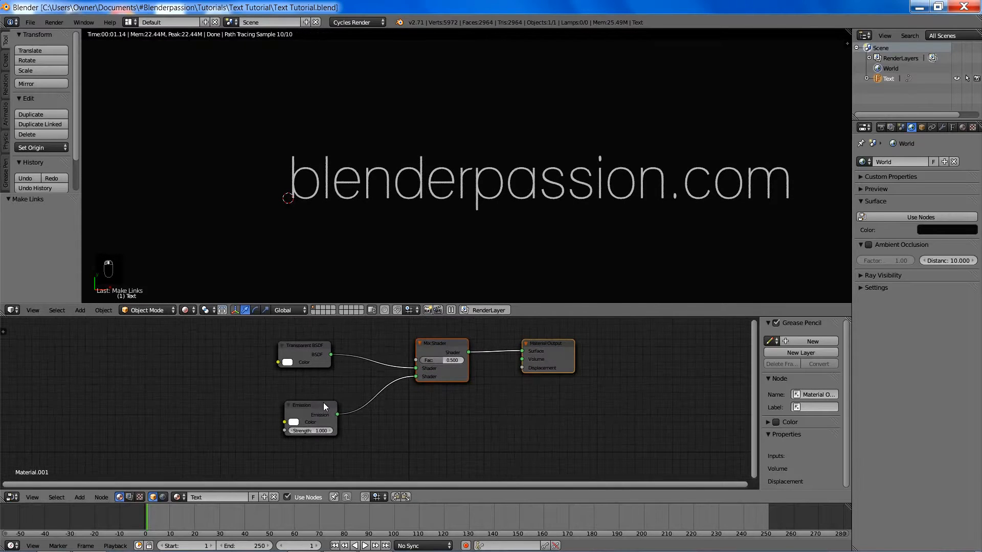
Align the Emission node directly beneath the Transparent BSDF node.
click(324, 403)
key(g)
click(326, 403)
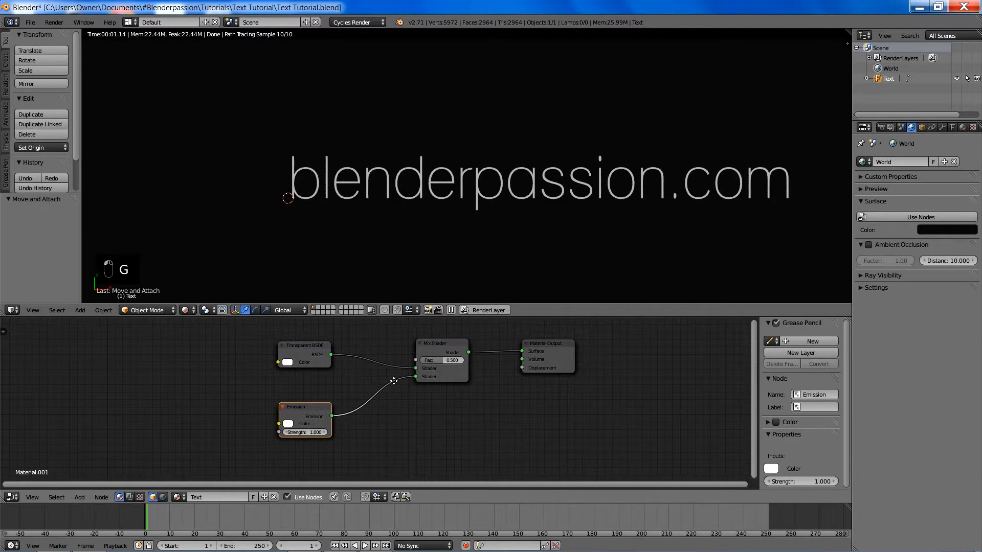
middle_drag(394, 381, 416, 392)
Set the Emission strength to 0.5 and the Mix Shader factor to 1.
double_click(341, 445)
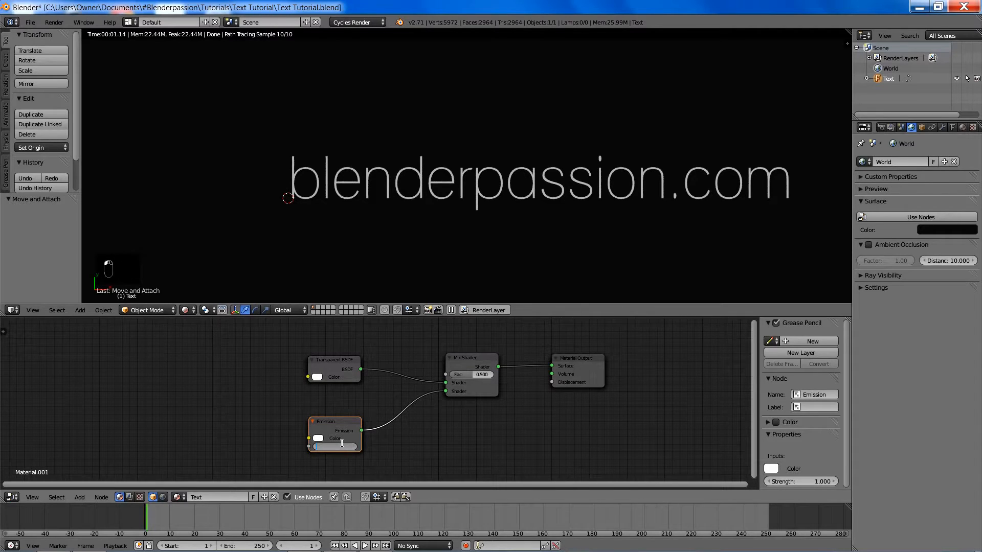
text(0.5)
key(Return)
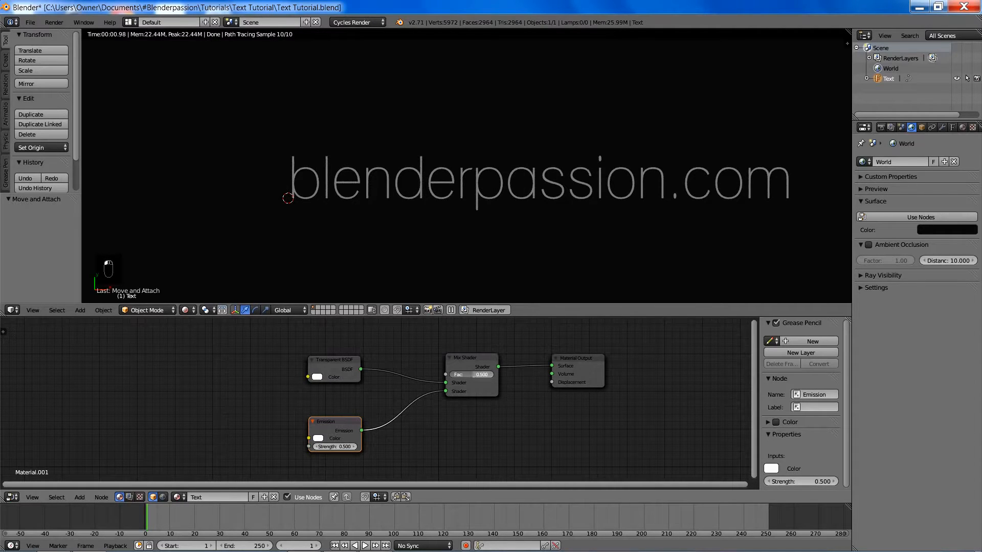
drag(472, 375, 494, 374)
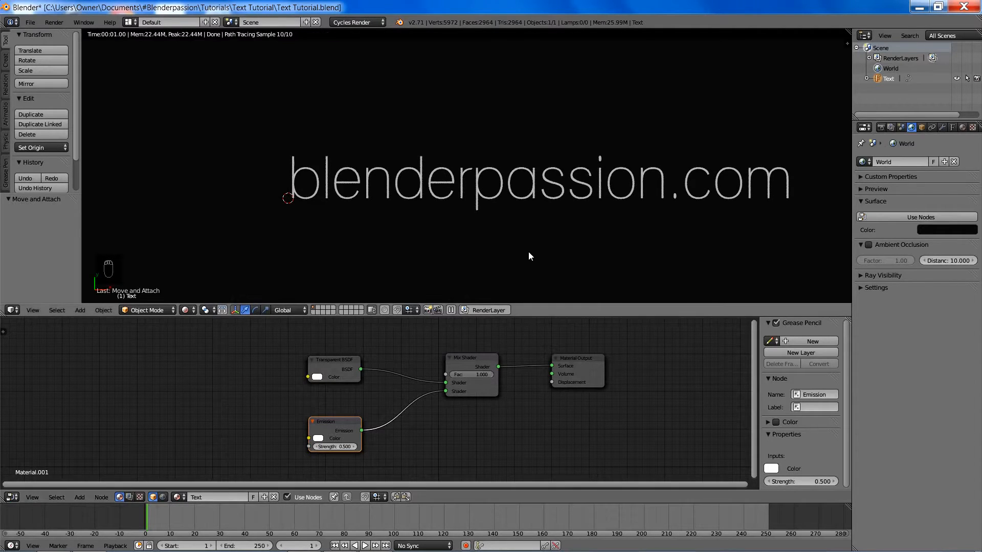
Return the 3D view to solid shading and save the file over Text Tutorial.blend.
key(z)
key(z)
key(z)
shift+middle_drag(554, 217, 497, 232)
key(ctrl+s)
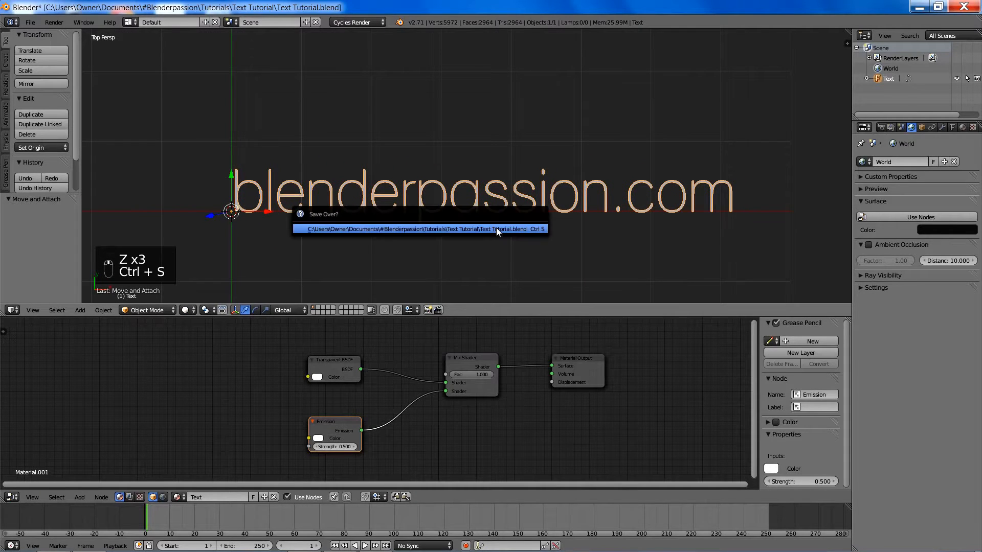
click(497, 231)
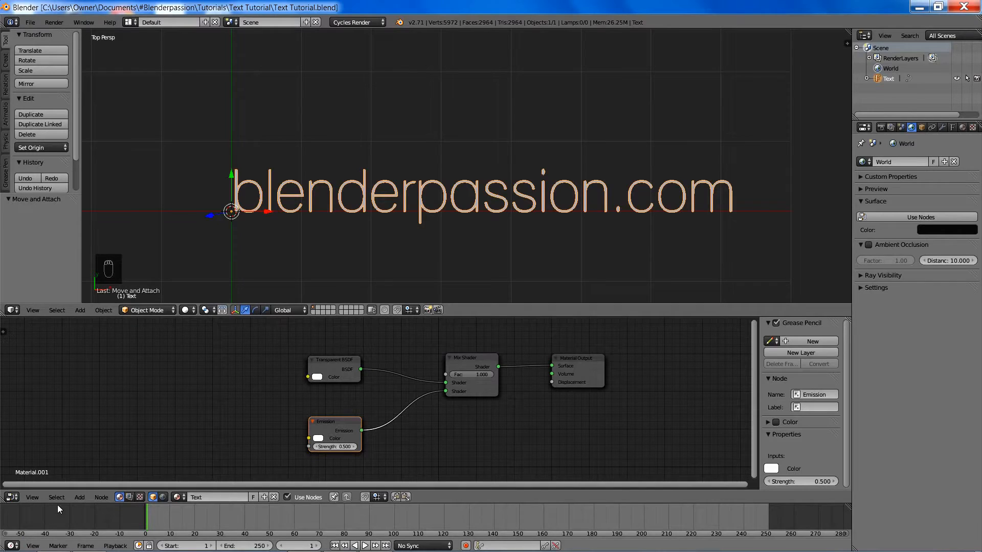
Enlarge the timeline area, split it horizontally and turn the lower part into a Dope Sheet editor.
drag(62, 503, 72, 460)
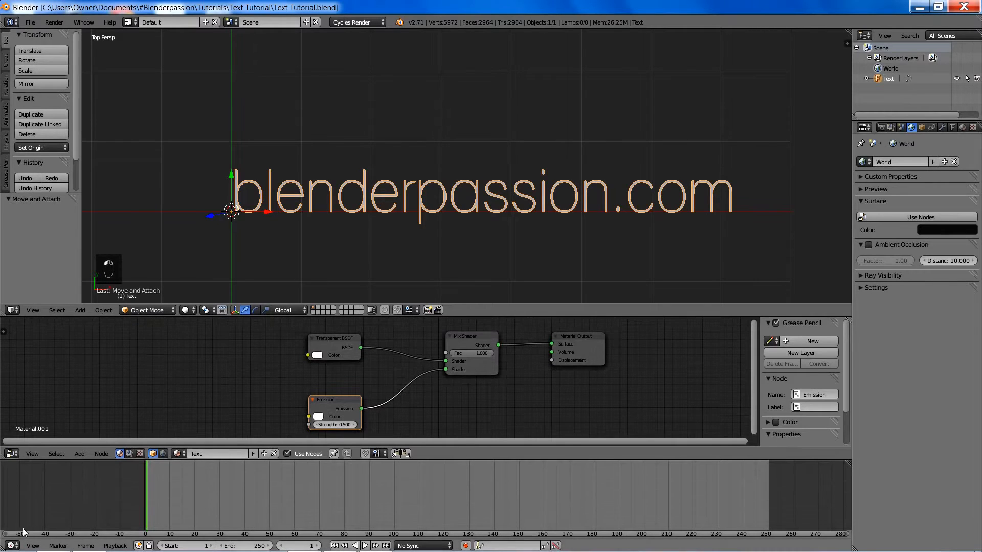
drag(3, 547, 14, 530)
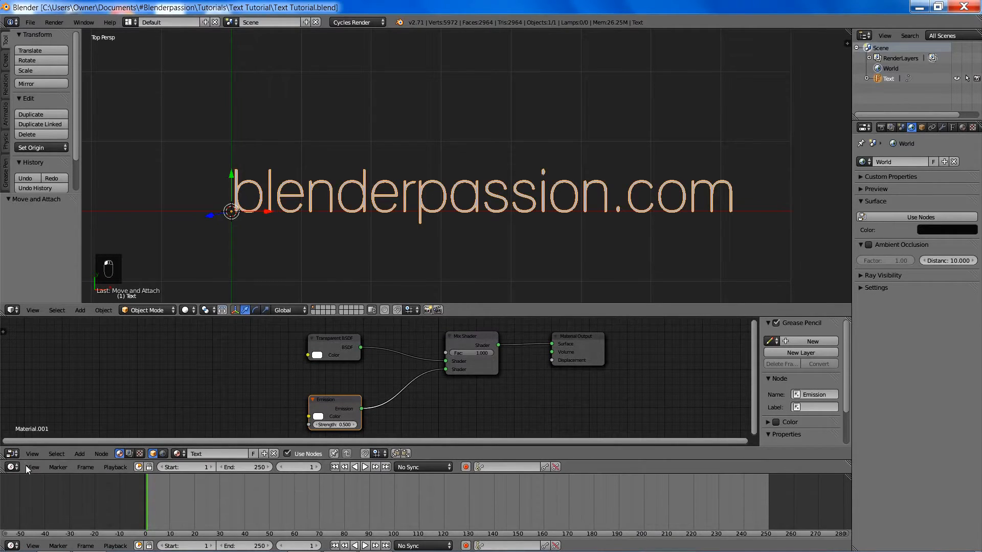
click(11, 545)
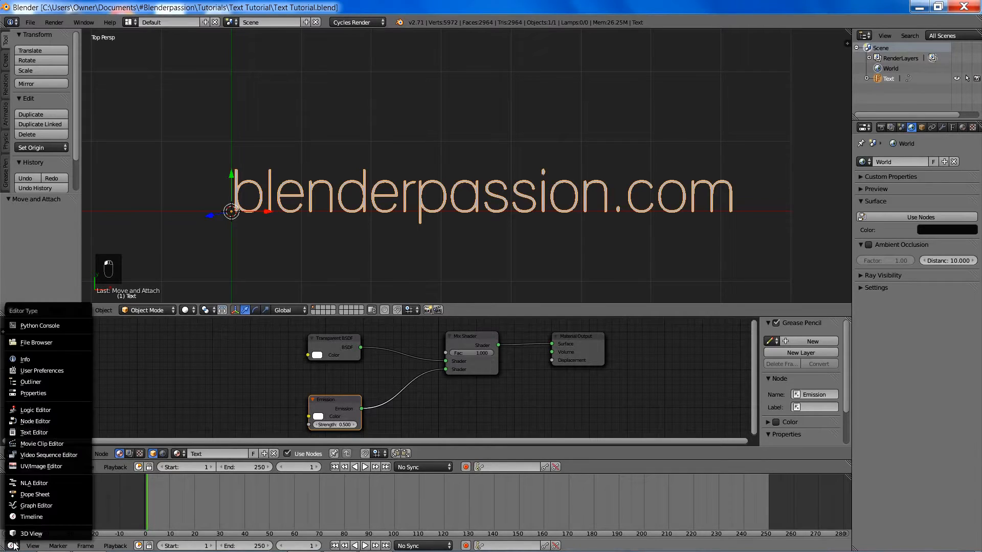
click(41, 516)
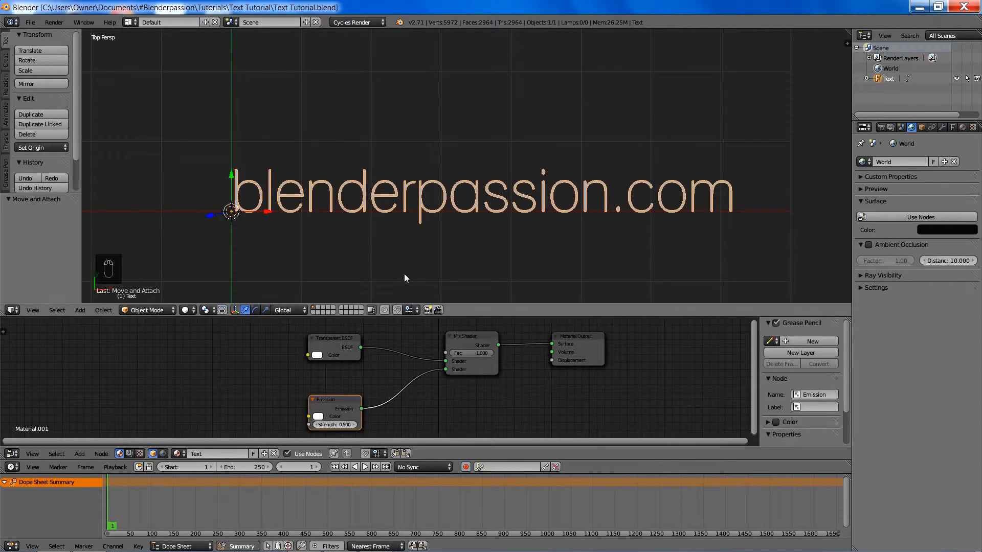
mouse_move(413, 257)
shift+middle_down()
mouse_move(437, 251)
mouse_move(410, 239)
shift+middle_up()
shift+middle_drag(351, 258, 351, 247)
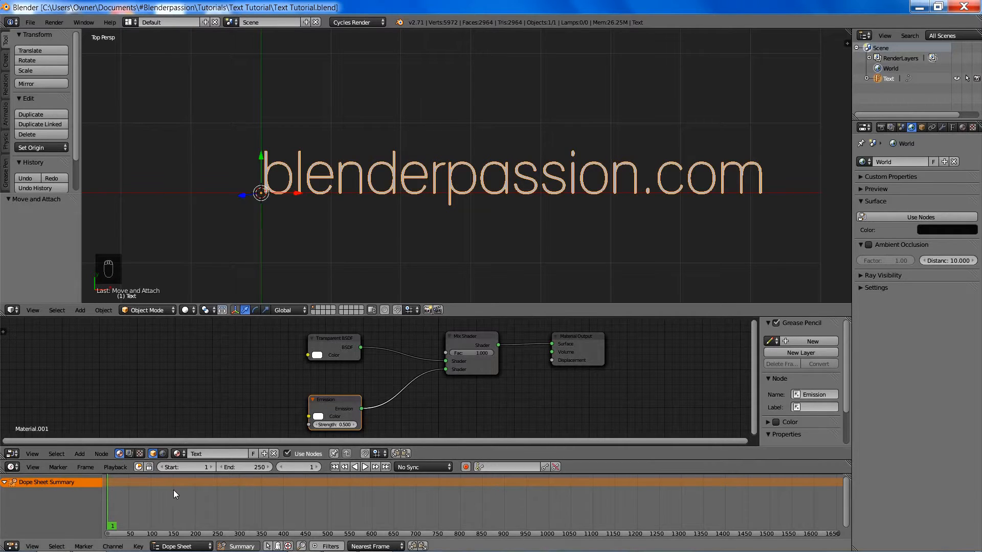
Go to frame 21 and keyframe the Mix Shader factor at 0.
drag(174, 492, 123, 497)
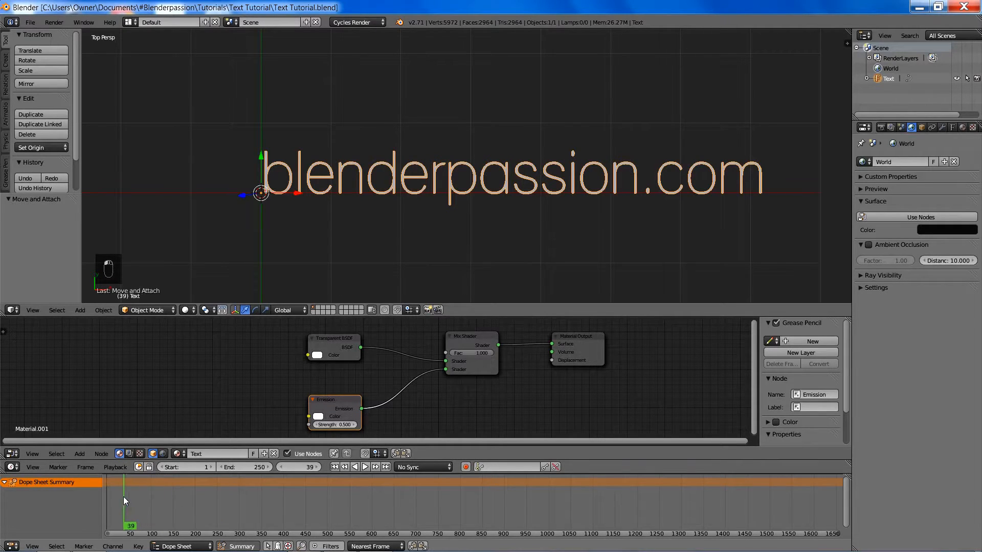
scroll(124, 498, up, 5)
middle_drag(125, 497, 421, 509)
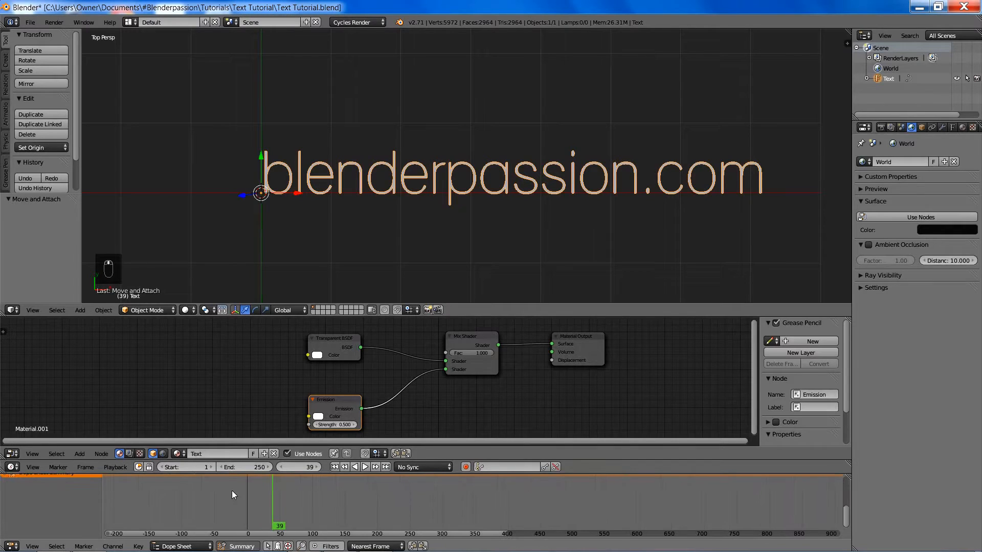
scroll(235, 489, up, 8)
middle_drag(217, 487, 345, 513)
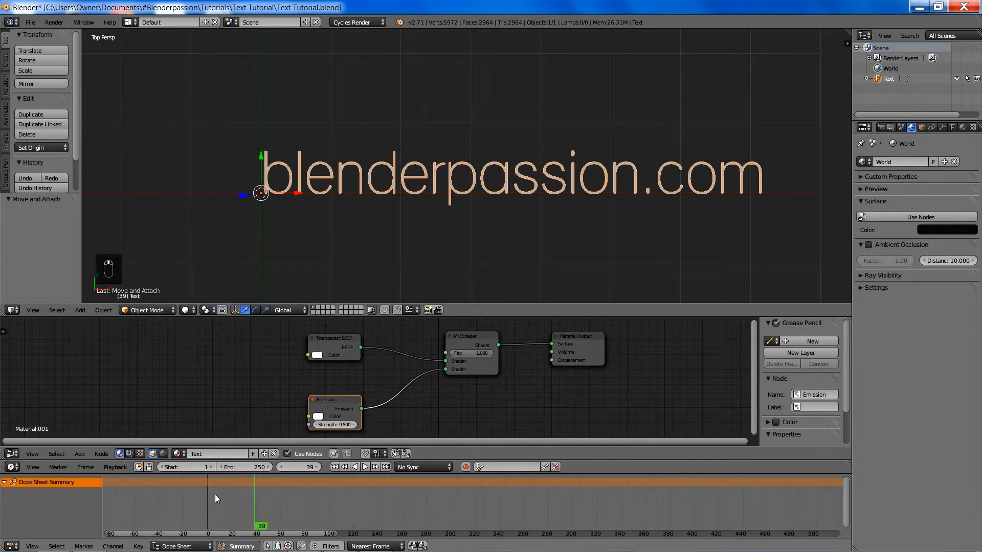
scroll(176, 499, up, 5)
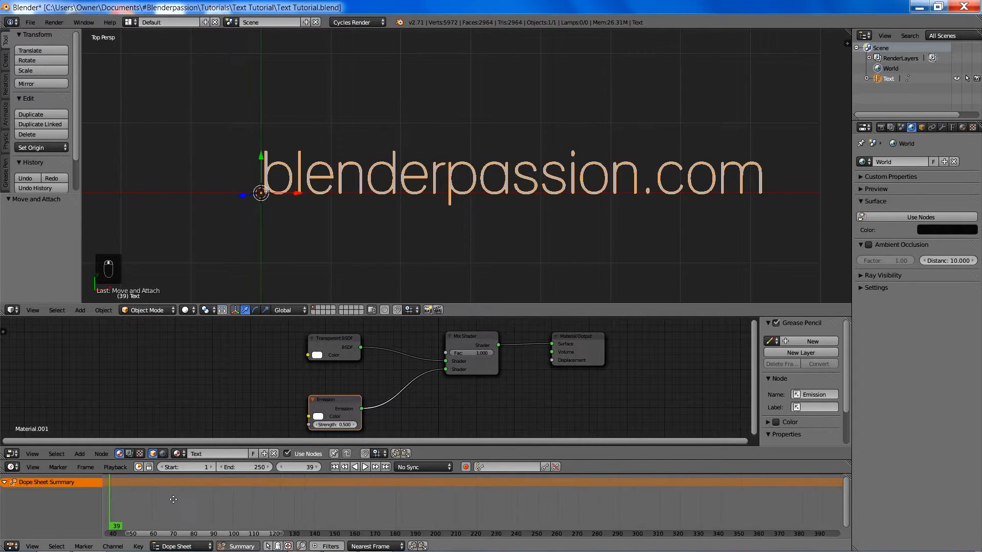
middle_drag(175, 503, 303, 512)
drag(218, 510, 200, 510)
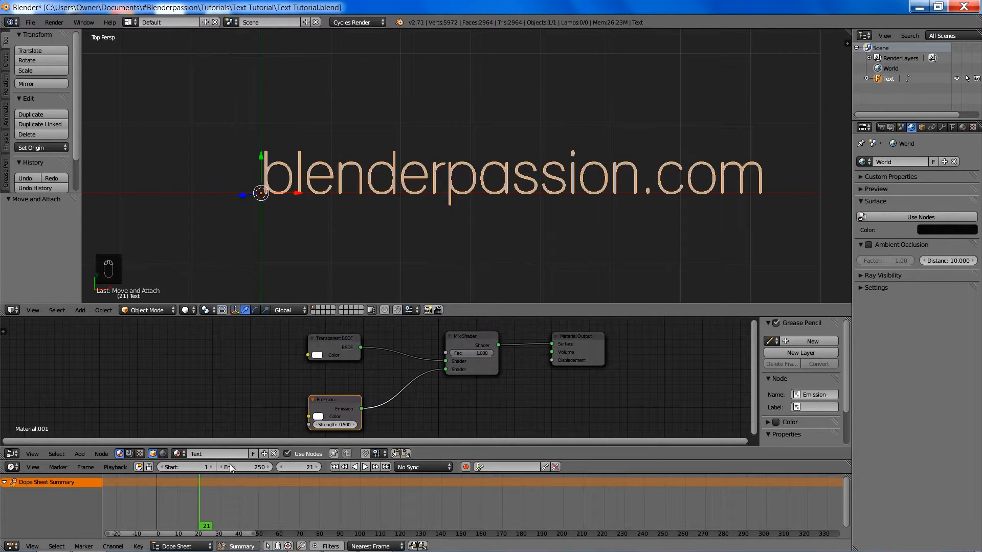
drag(473, 354, 453, 353)
key(i)
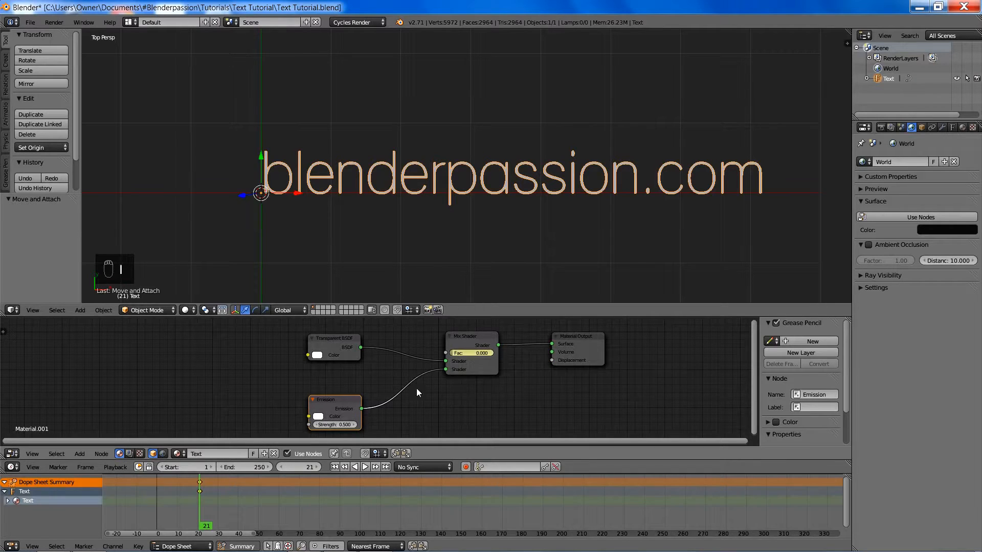
Go to frame 36 and keyframe the Mix Shader factor at 1.
drag(202, 492, 228, 496)
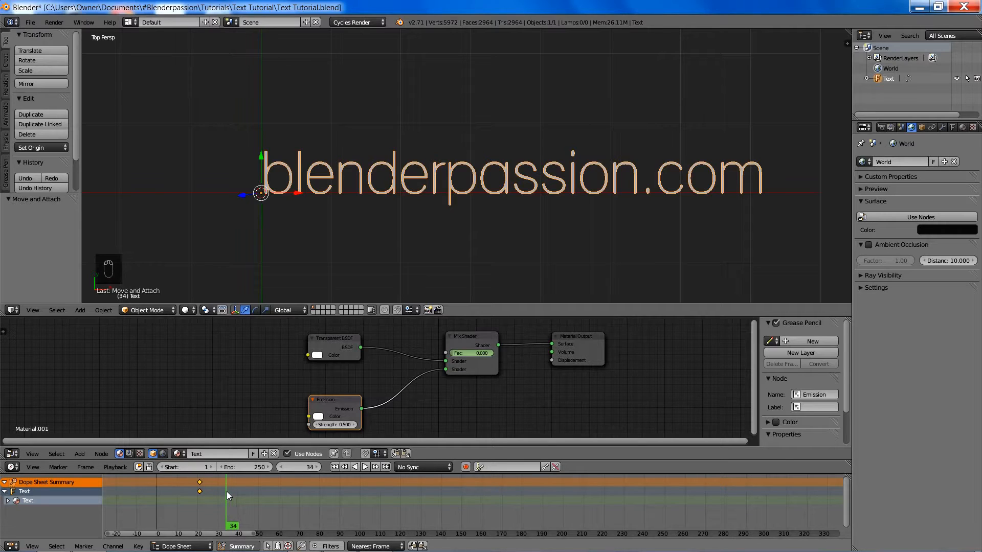
key(Right)
key(Right)
key(Right)
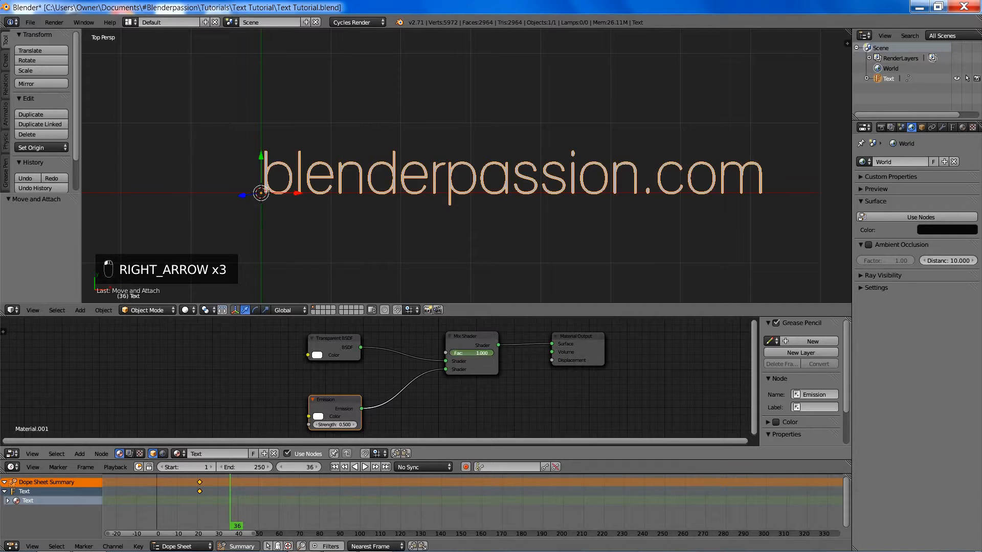
key(i)
key(i)
key(i)
key(i)
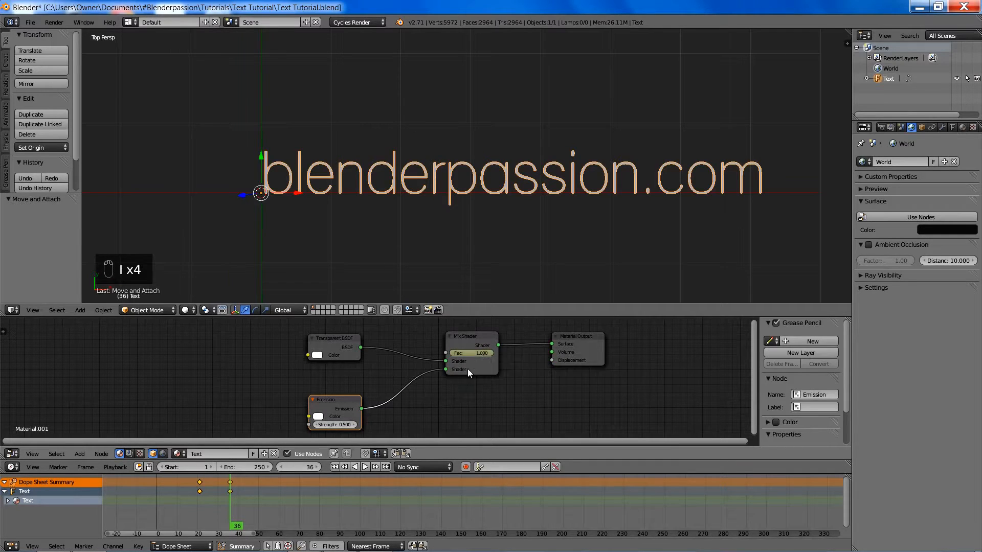
Return to frame 21 and preview the text's fade-in frame by frame up to frame 36 in rendered shading.
shift+middle_drag(462, 200, 452, 214)
key(Left)
key(Left)
key(Left)
key(Left)
key(Left)
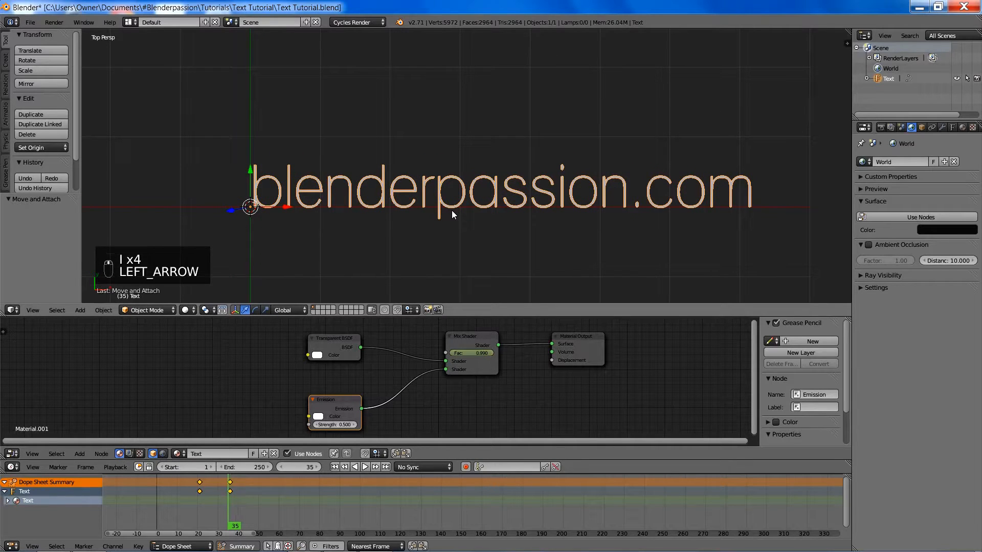
key(Left)
key(Left)
key(Left)
key(Left)
key(Left)
key(Left)
key(Left)
key(Left)
key(Left)
key(Left)
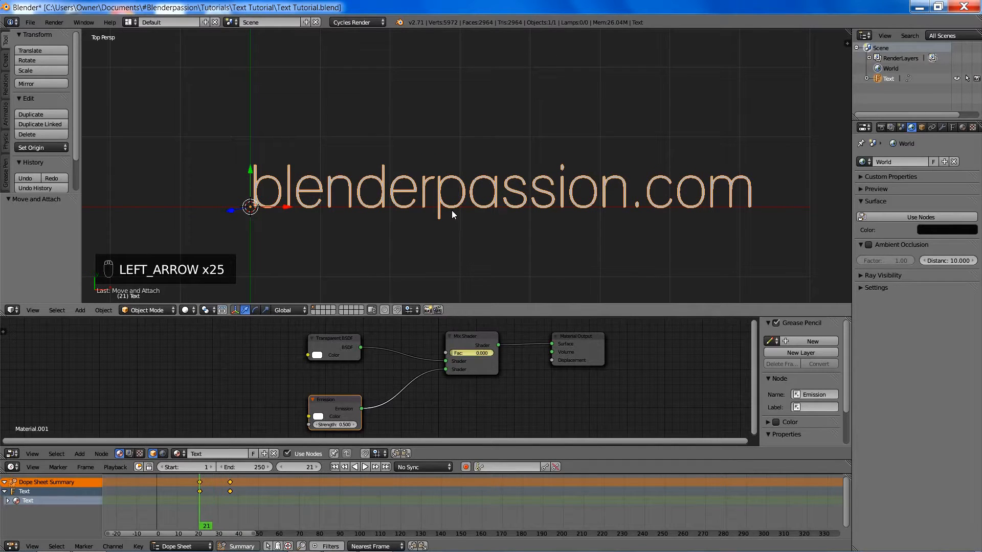
key(shift+z)
key(Right)
key(Right)
key(Right)
key(Right)
key(Right)
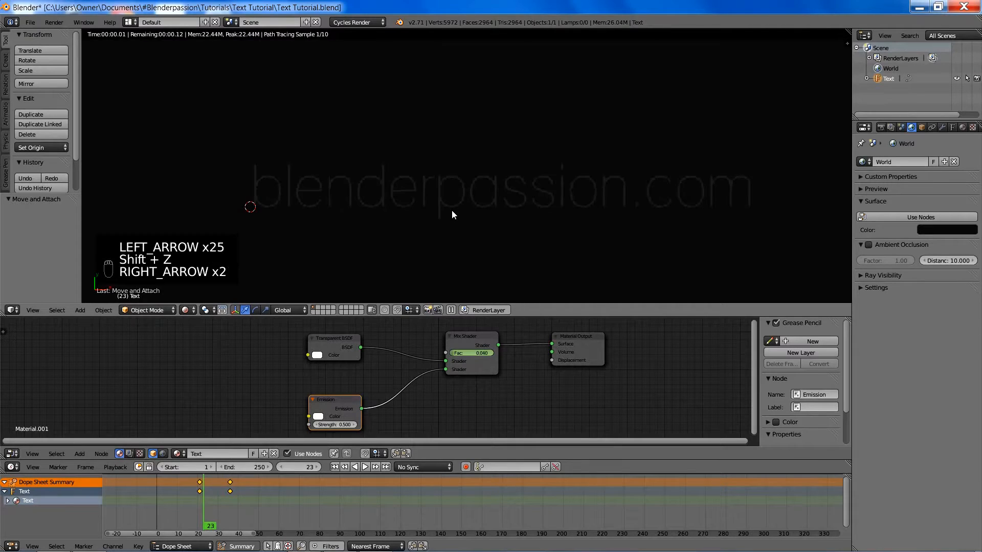
key(Right)
key(Right)
key(Right)
key(Right)
key(Right)
key(Right)
key(Right)
key(Right)
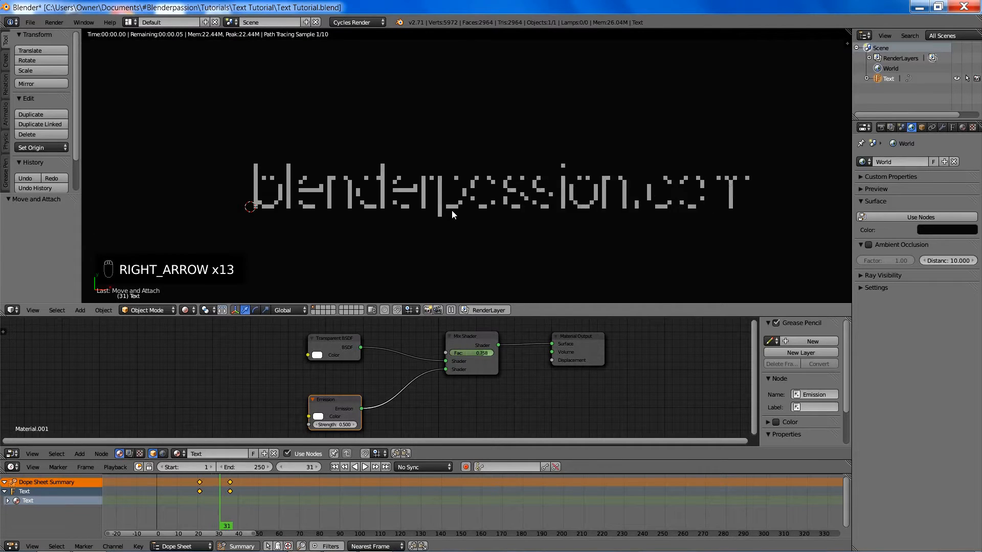
key(Right)
key(Right)
key(Right)
key(Right)
key(Right)
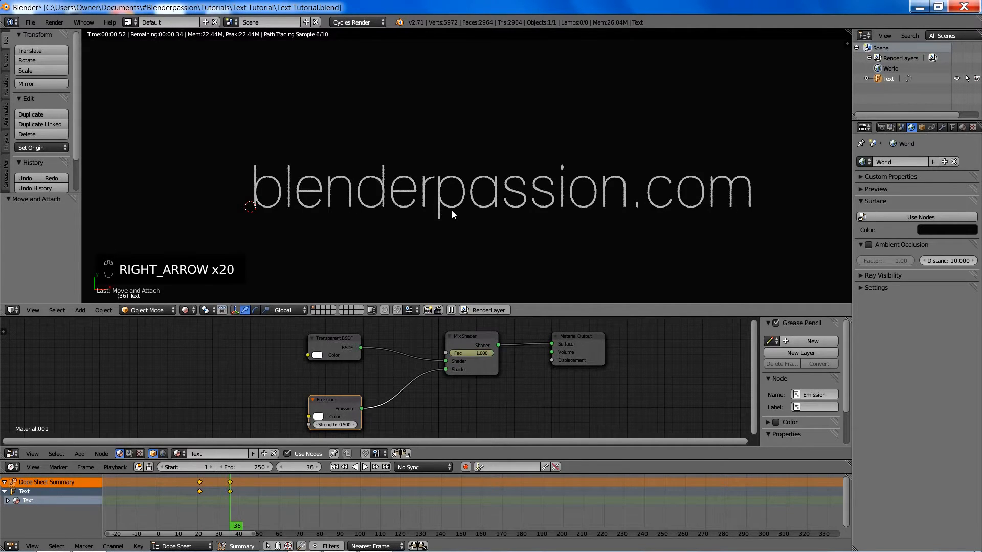
Switch the 3D view out of rendered shading and save over the existing Text Tutorial.blend file.
key(z)
key(z)
key(ctrl+s)
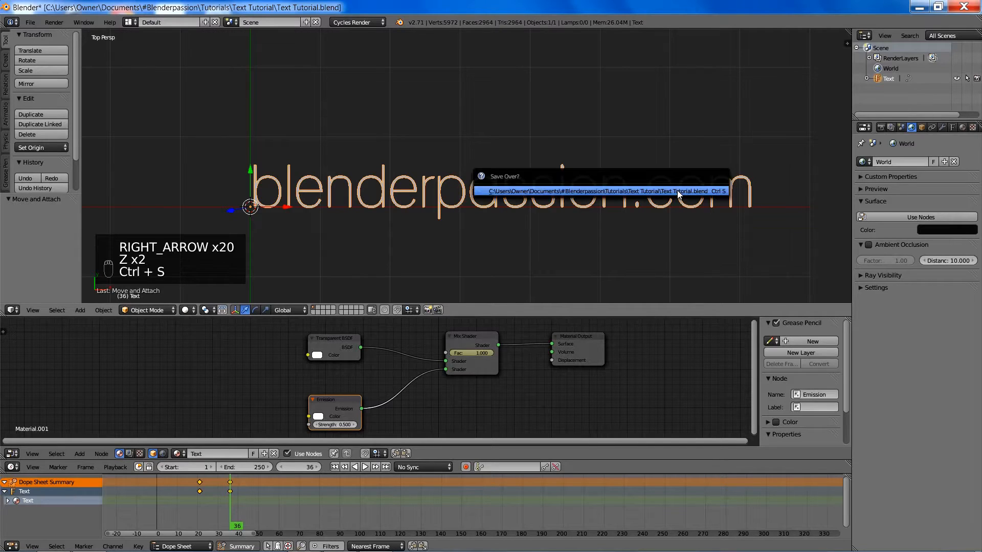
click(563, 166)
click(318, 416)
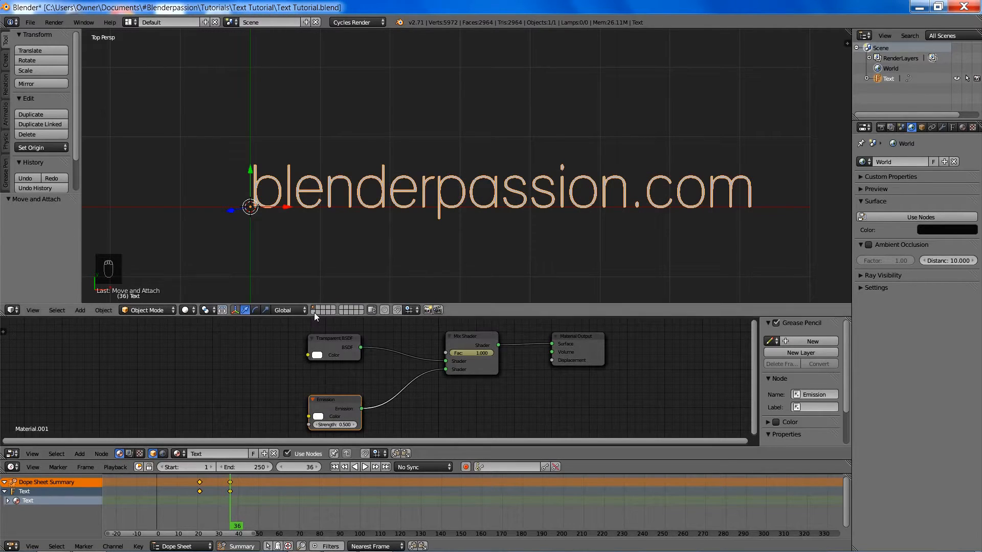
Add a second text object at the 3D cursor.
shift+middle_drag(327, 119, 417, 139)
scroll(390, 160, down, 3)
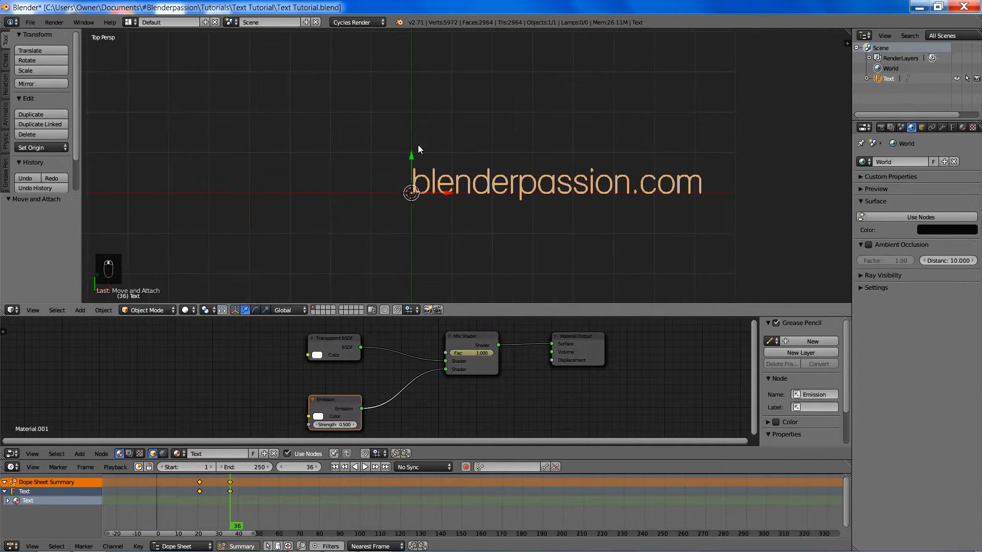
scroll(418, 148, up, 1)
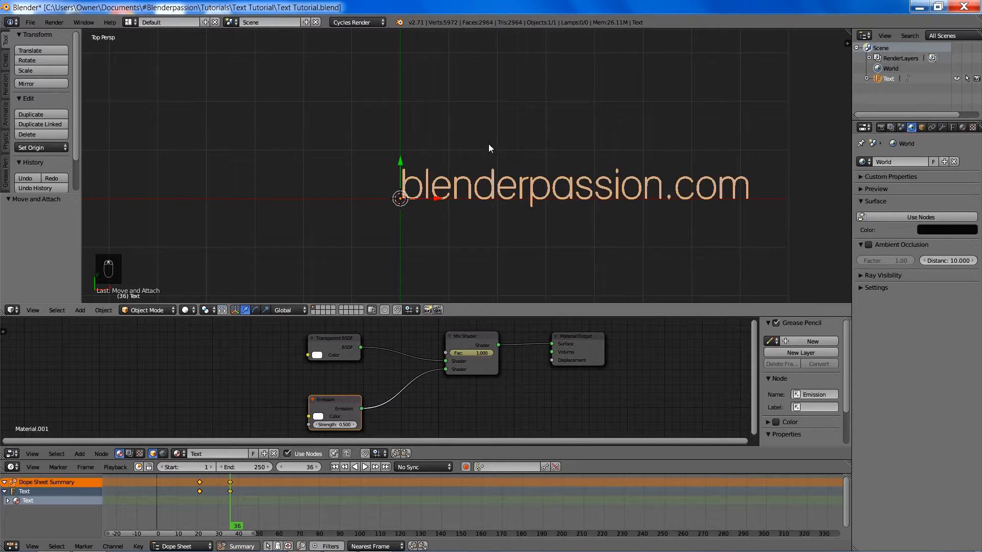
key(shift+a)
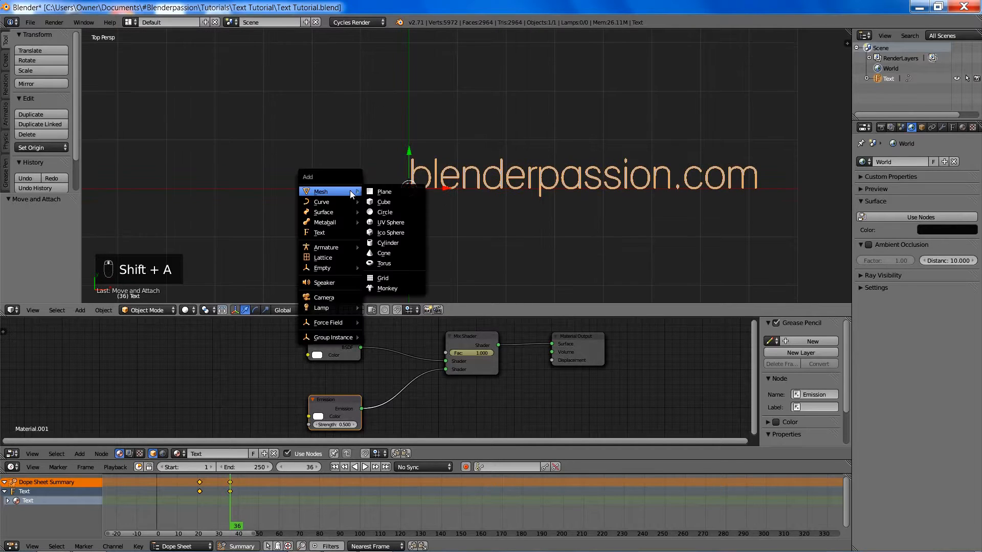
click(333, 233)
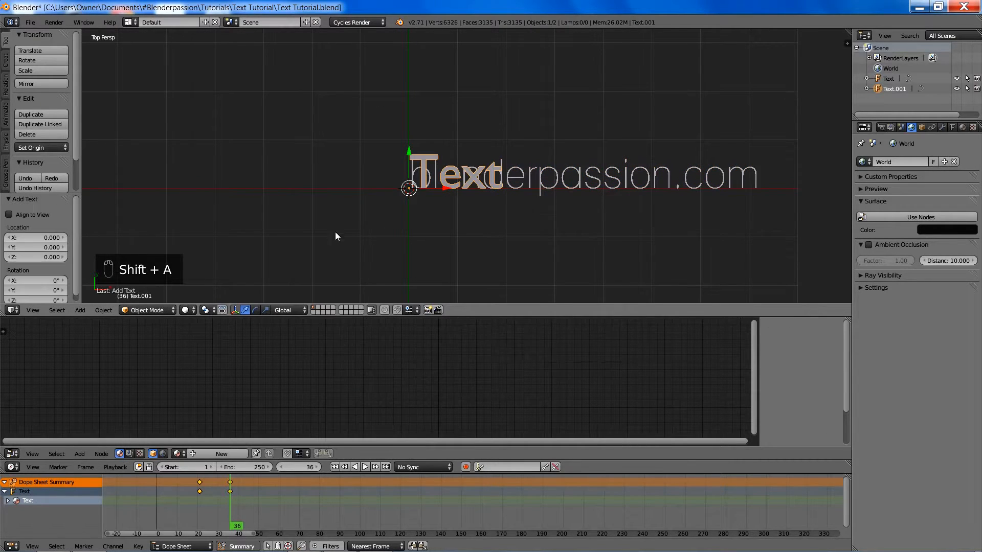
Replace the new text object's default content with "1".
shift+middle_drag(394, 223, 407, 232)
key(Tab)
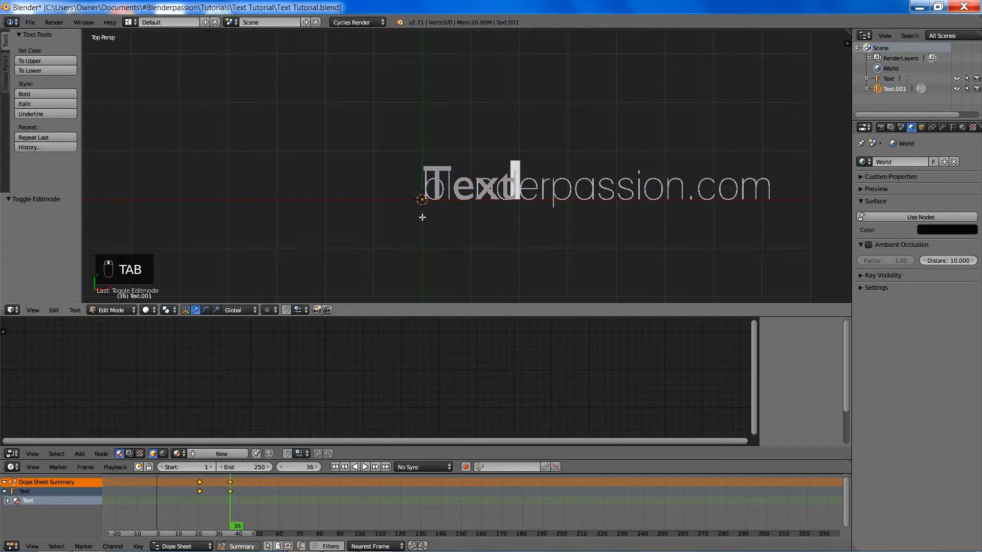
key(BackSpace)
key(BackSpace)
key(BackSpace)
key(BackSpace)
key(BackSpace)
key(BackSpace)
text(1)
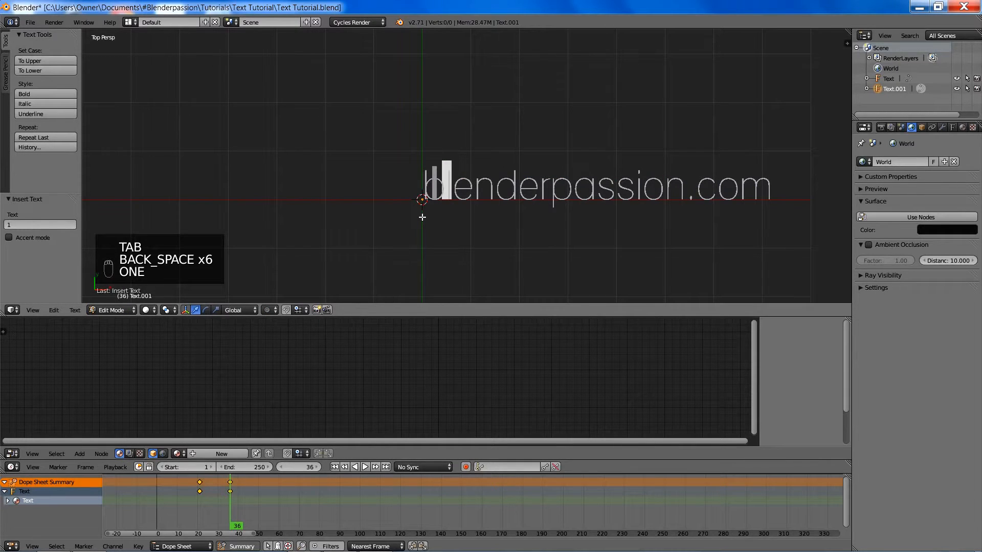
key(Tab)
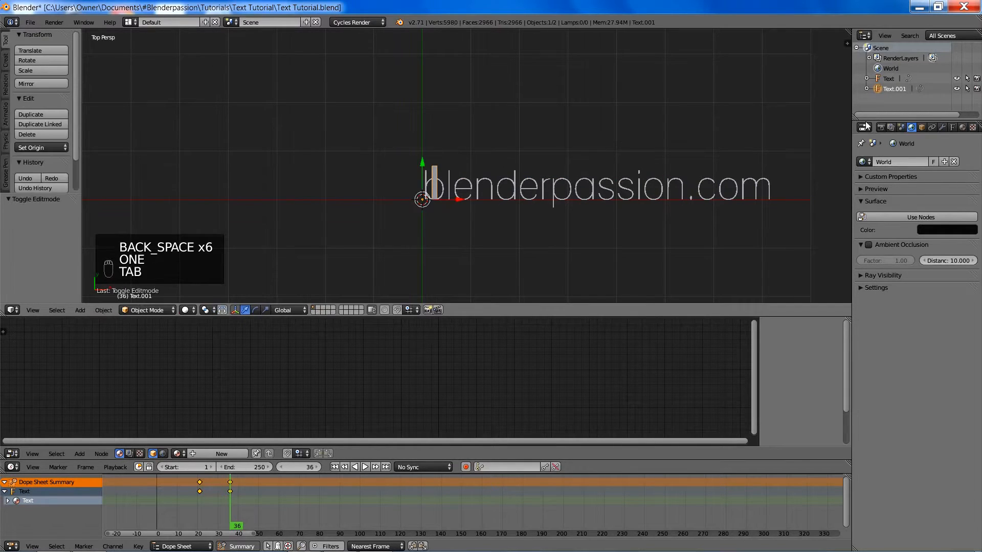
Set the regular font of the "1" text object to Lane-Narrow.
click(952, 128)
scroll(932, 256, down, 1)
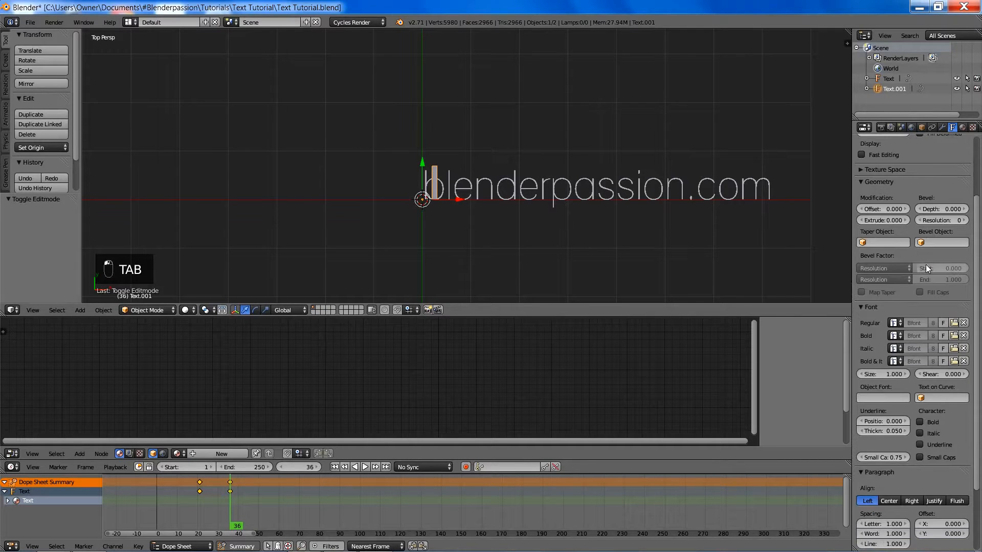
click(954, 323)
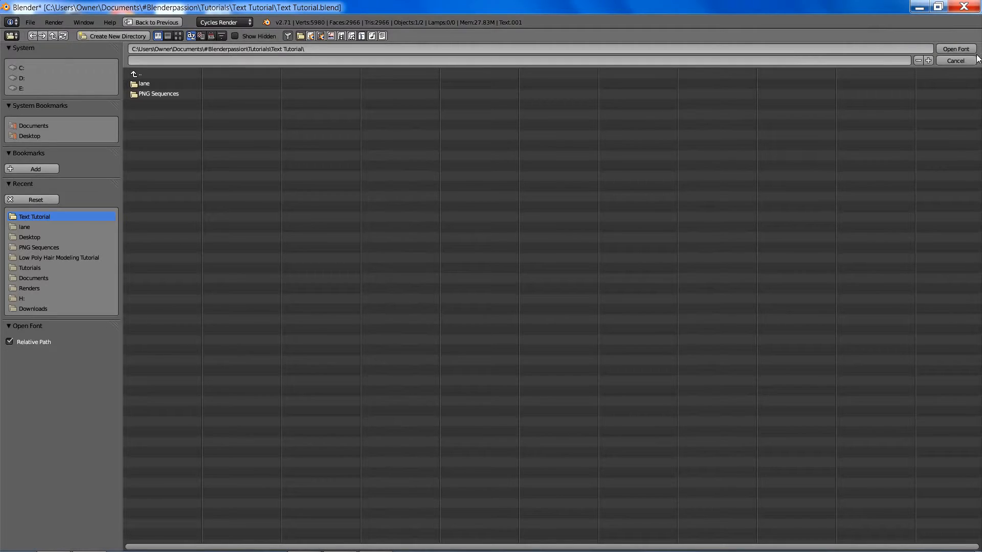
click(968, 60)
click(894, 330)
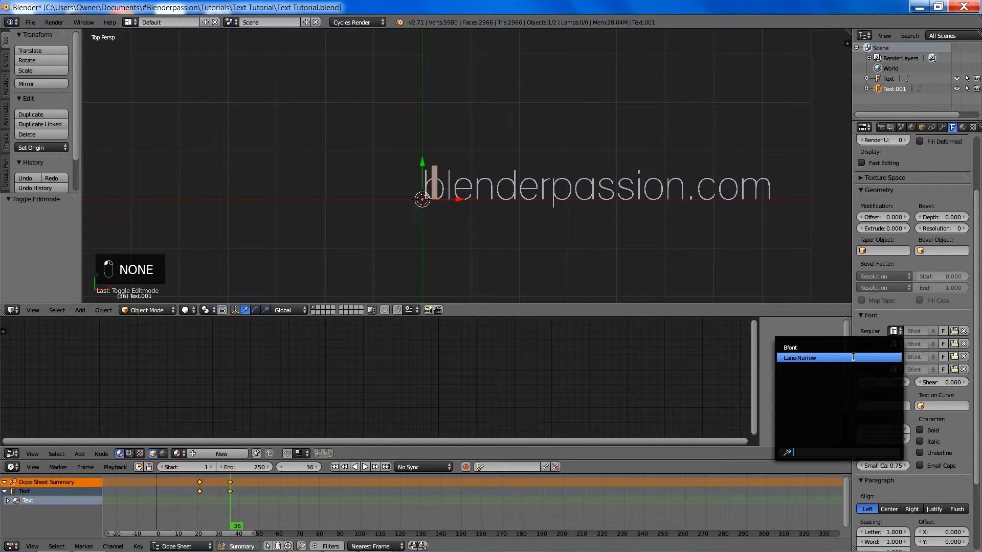
click(813, 357)
Move the "1" along the X axis by about -0.455, placing it just before the blenderpassion.com text.
key(g)
key(x)
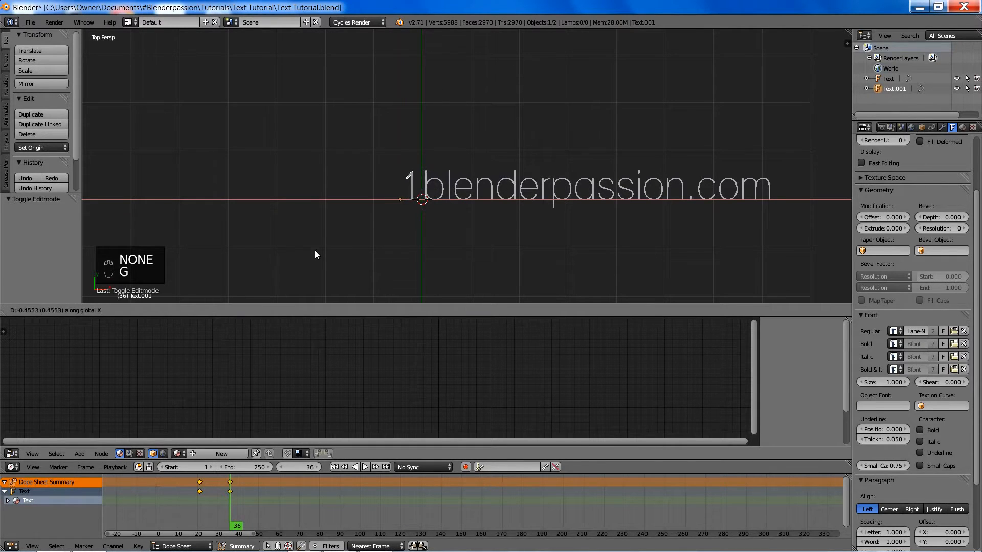
click(315, 250)
shift+middle_drag(447, 204, 507, 213)
scroll(507, 214, up, 7)
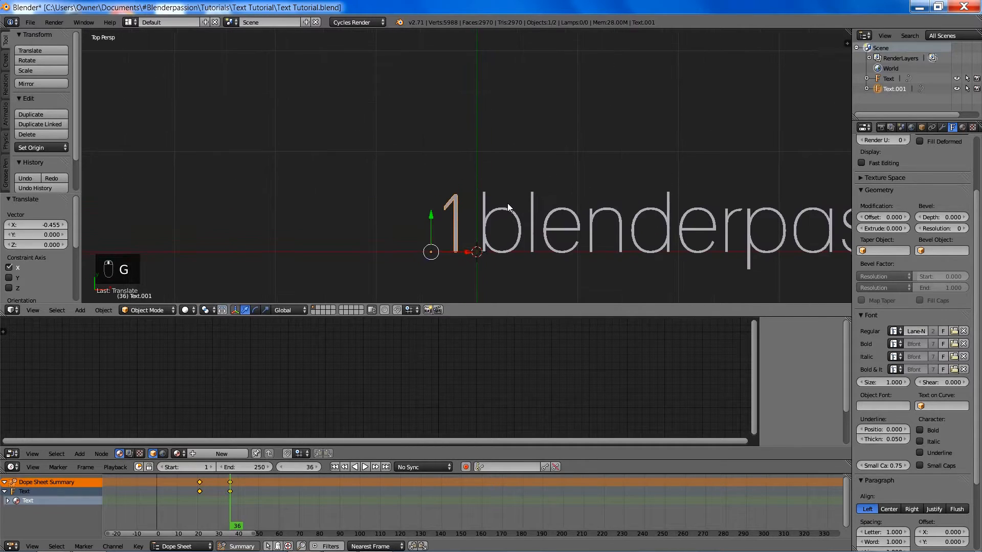
Scale the "1" to about 0.733 and move it away from the blenderpassion.com text along X by about -0.213, plus a slight further nudge.
key(s)
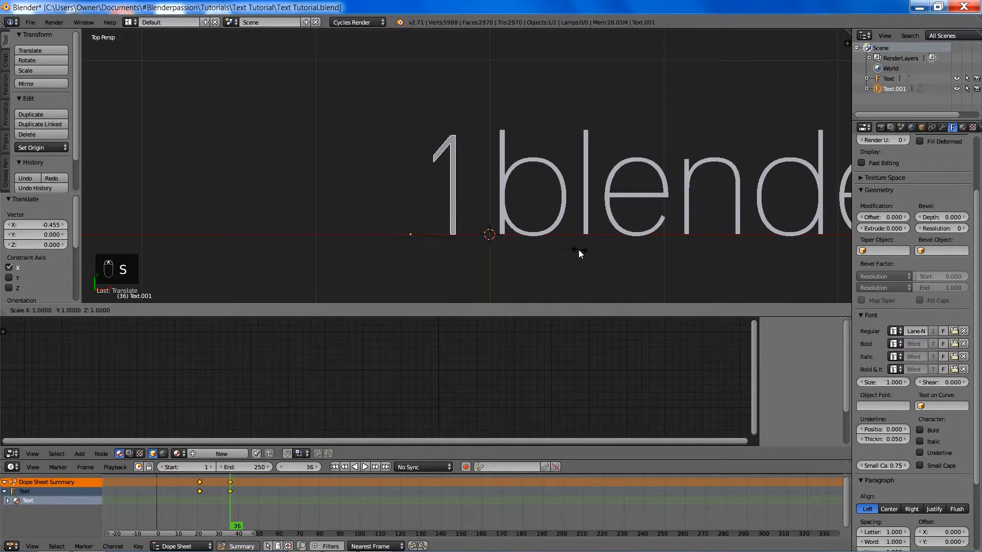
click(535, 250)
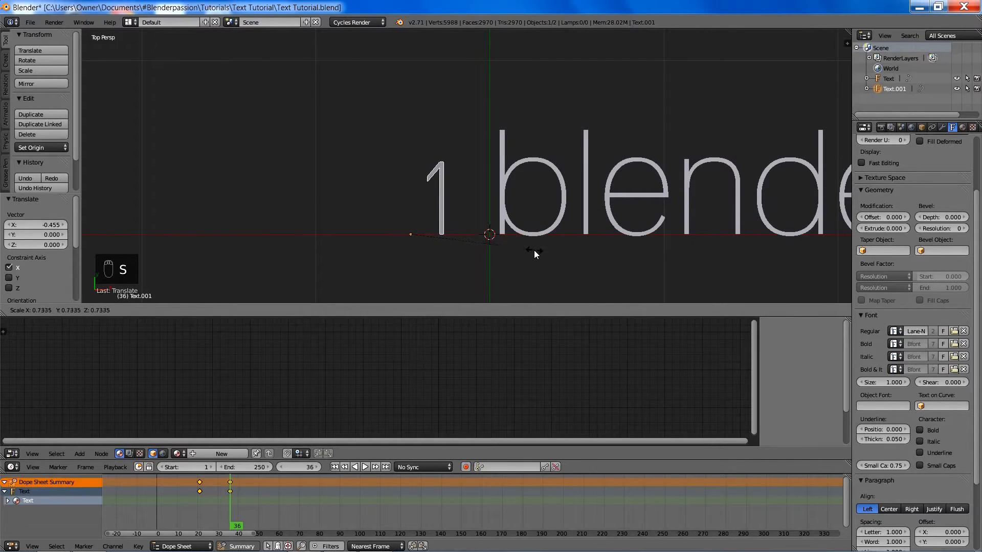
key(g)
key(x)
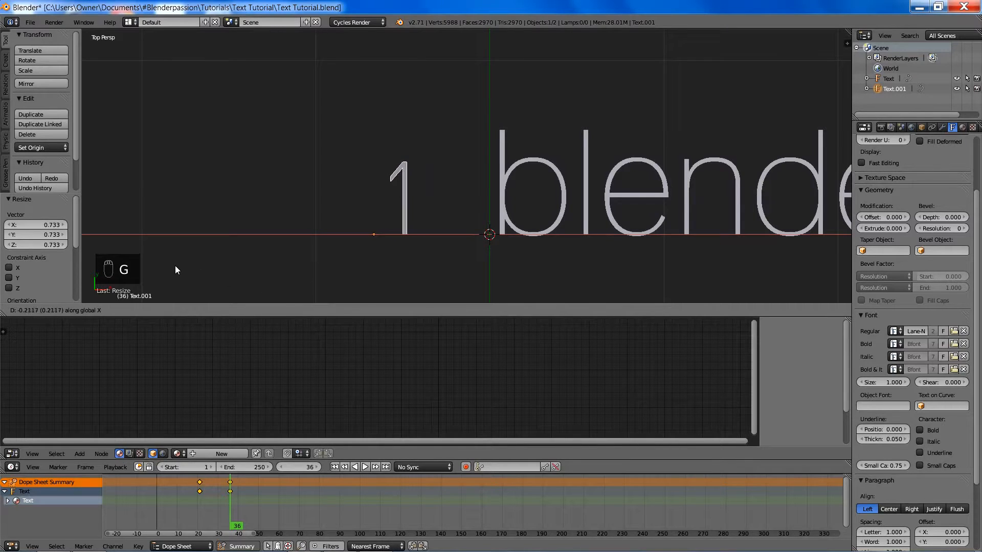
click(175, 265)
scroll(589, 205, down, 7)
key(g)
key(x)
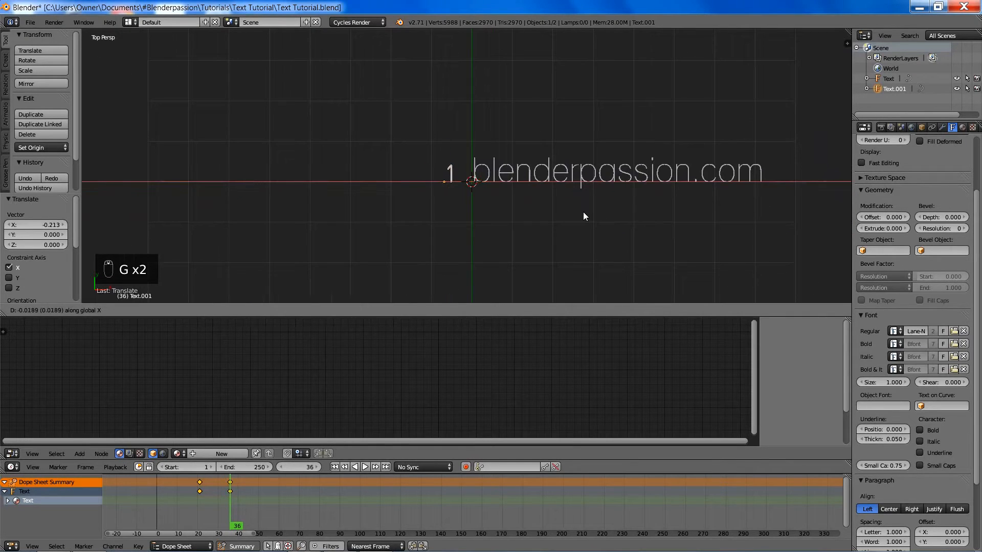
click(583, 212)
Deselect everything and add a mesh circle at the 3D cursor.
scroll(490, 206, up, 4)
key(a)
key(shift+a)
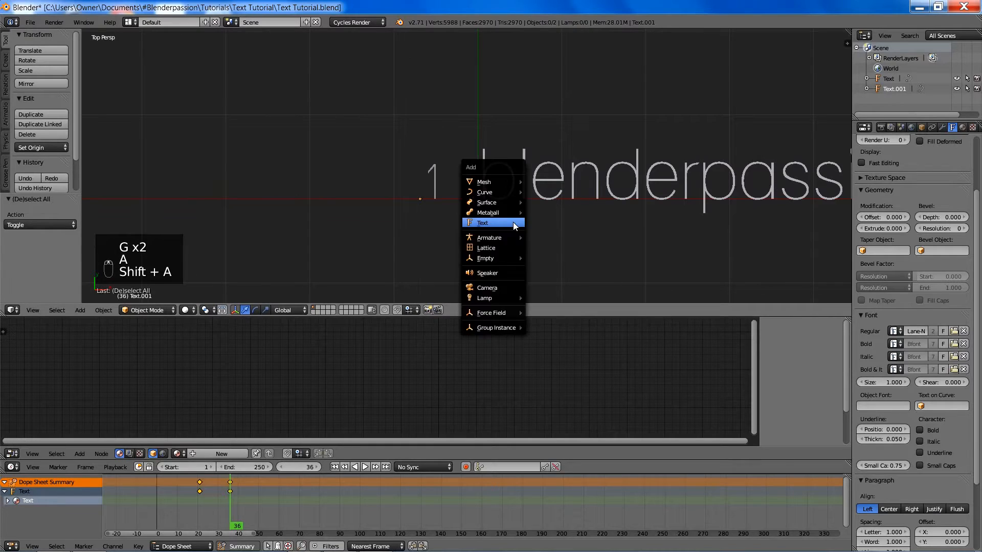
mouse_move(494, 193)
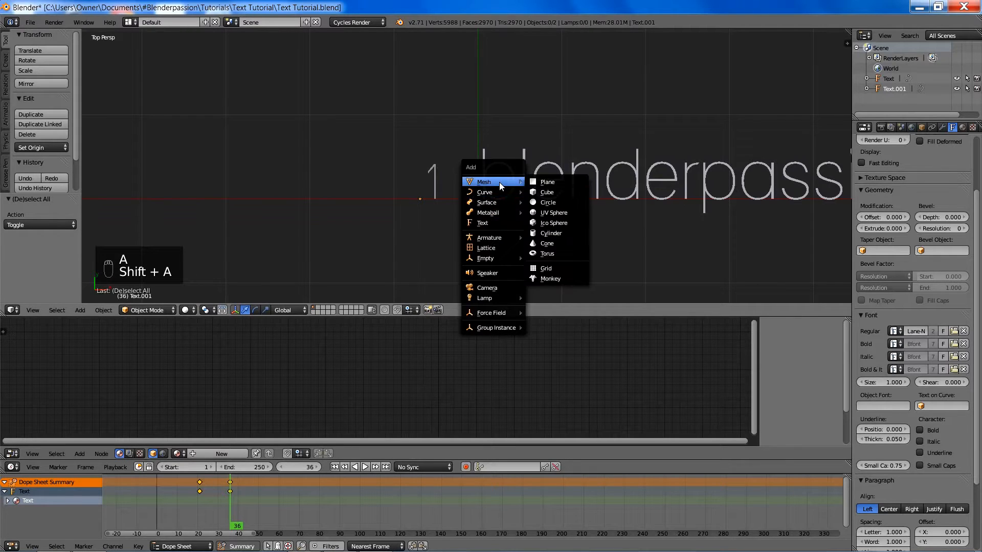
click(556, 203)
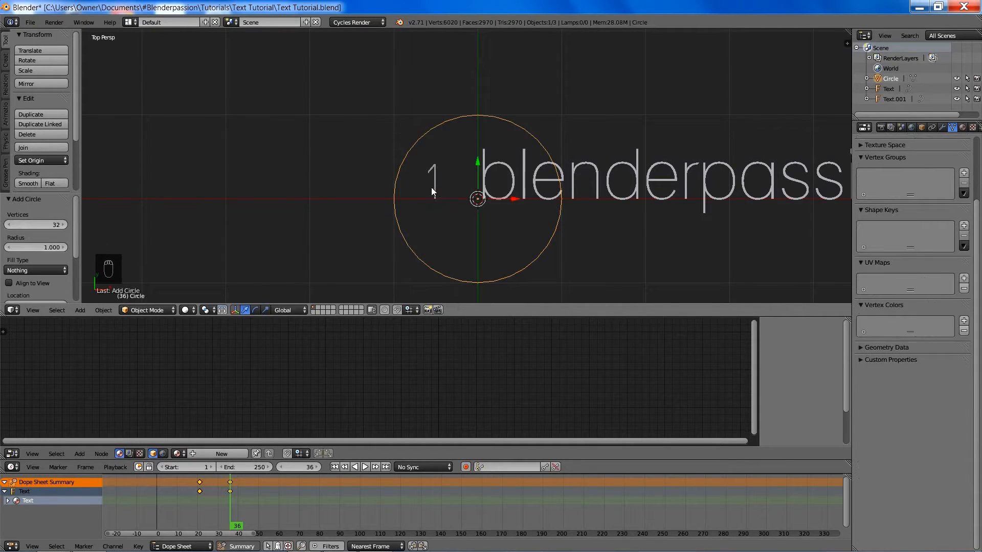
Rename the "1" text object as Number 1 and the circle object as Circle 1.
double_click(891, 99)
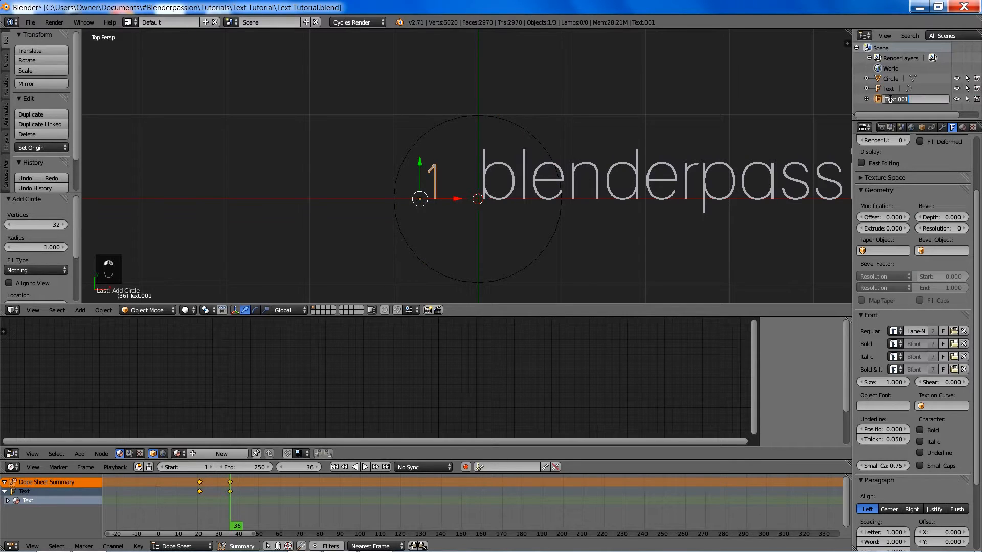
text(Number 1)
key(Return)
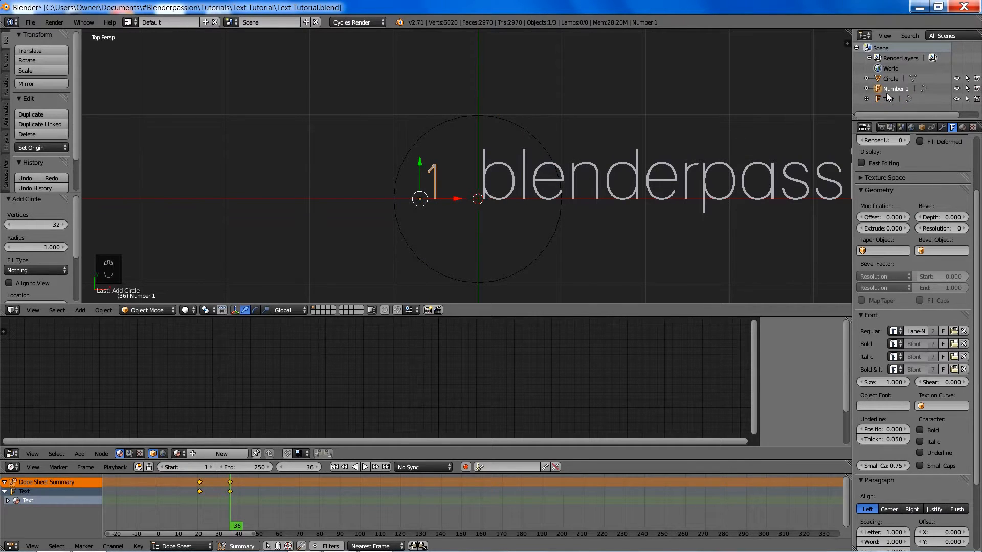
double_click(887, 78)
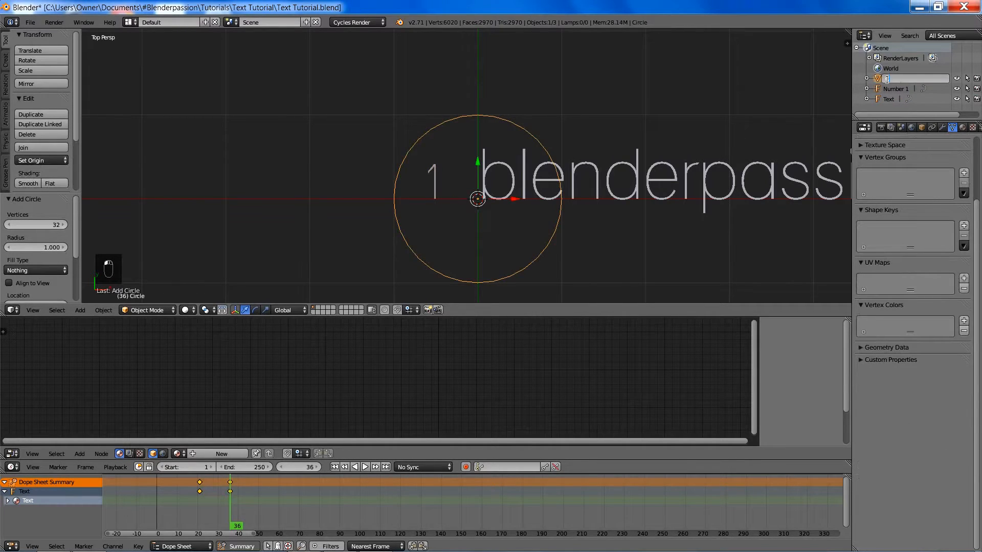
text(1)
key(Return)
Rename the main text object as blenderpassion.com.
double_click(885, 99)
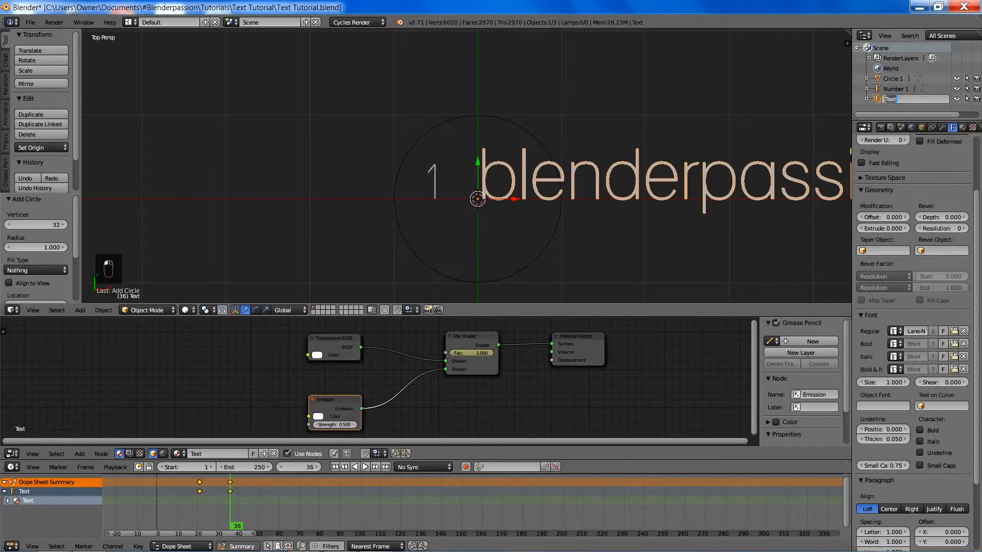
text(blenderpassion.c)
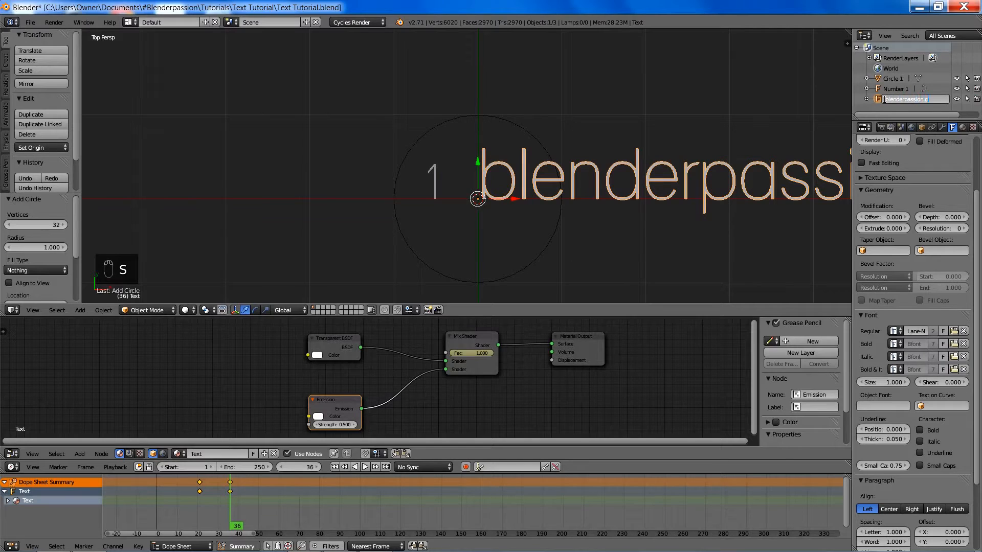
text(om)
key(Return)
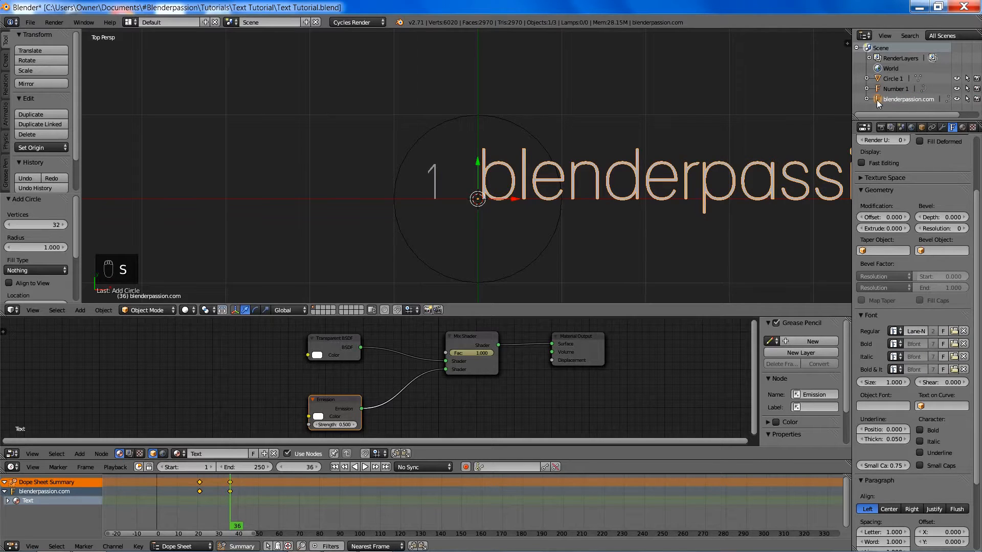
Scale the circle down uniformly to about 0.391.
right_click(545, 249)
scroll(606, 273, up, 3)
key(s)
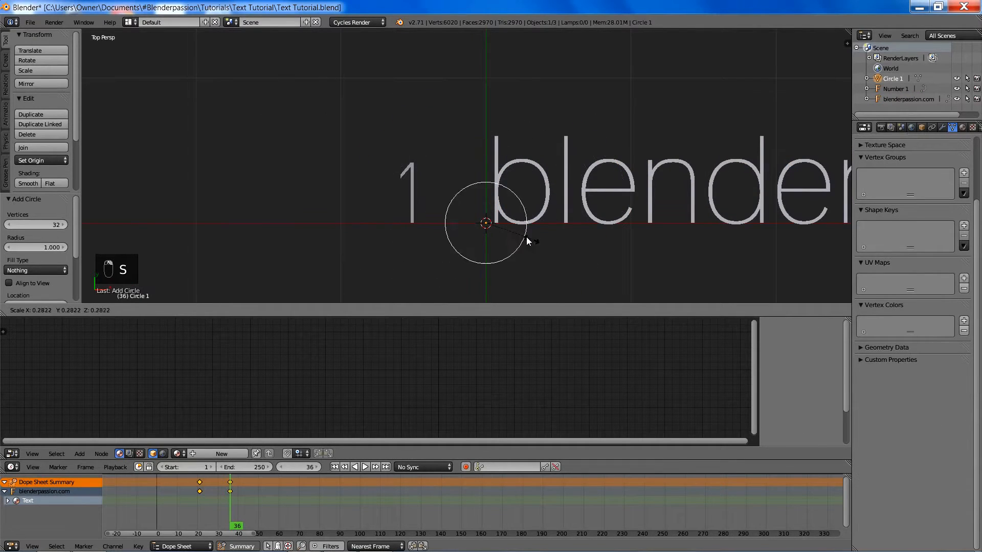
click(538, 235)
Center the circle around the "1" by moving it about -0.511 along X and about 0.213 along Y.
key(g)
key(x)
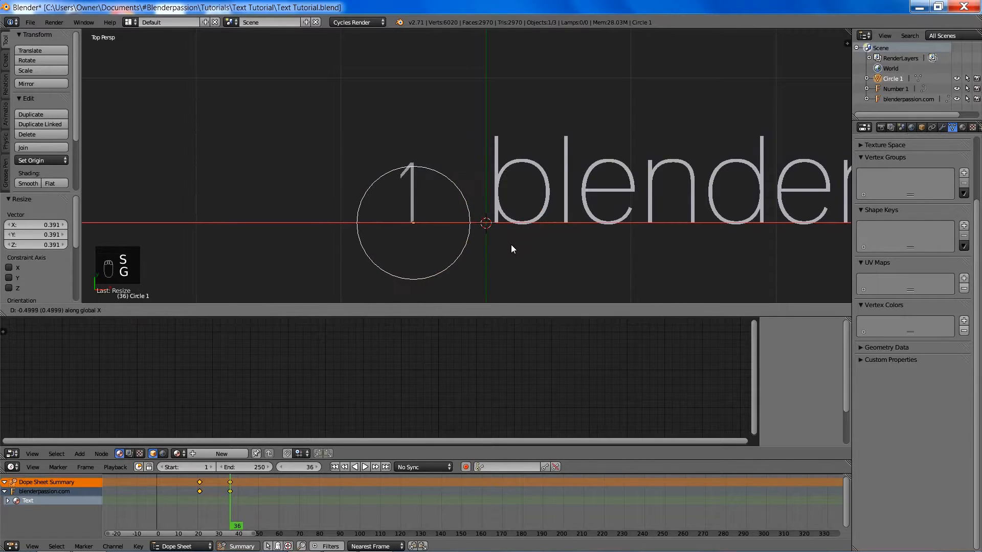
key(g)
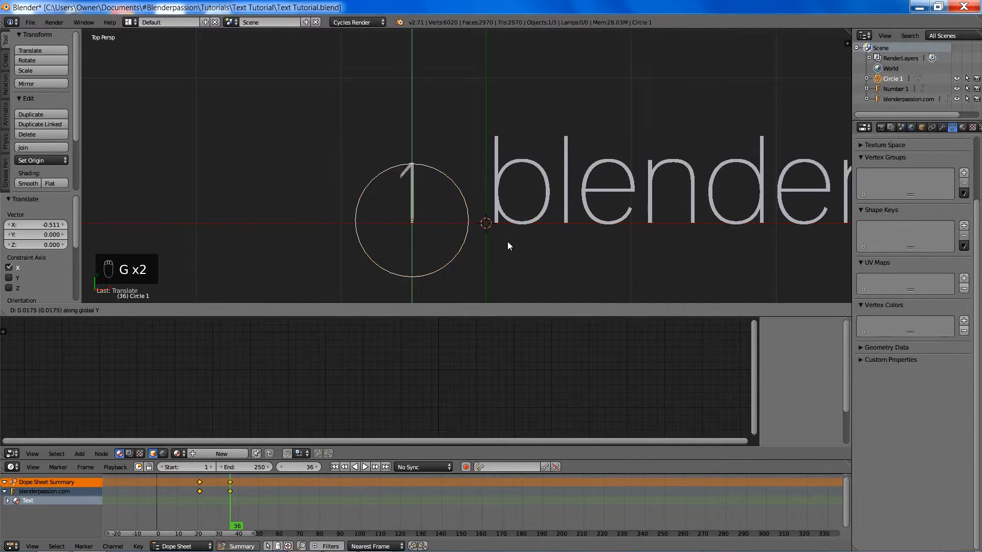
click(548, 236)
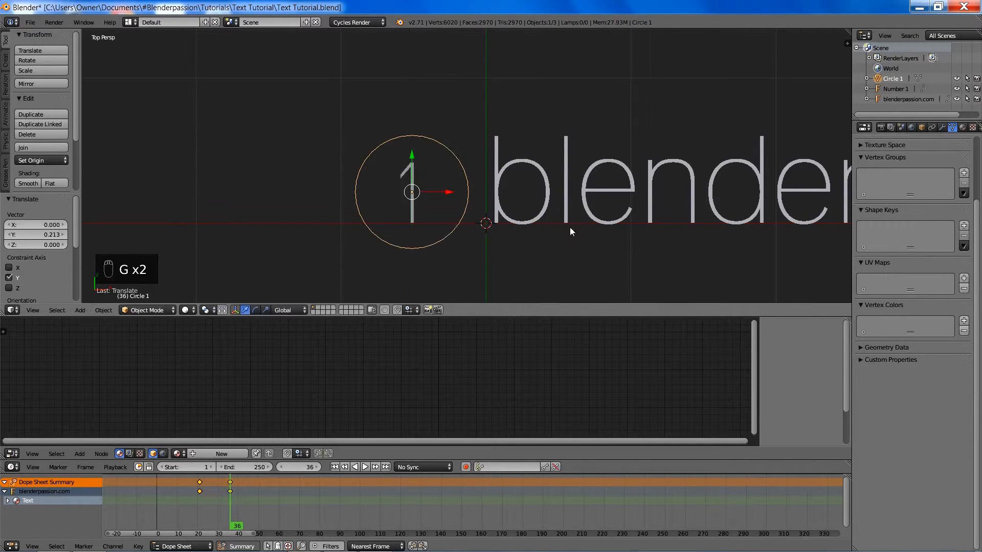
Enlarge the circle slightly by a factor of about 1.06, deselect everything, and save the file.
key(s)
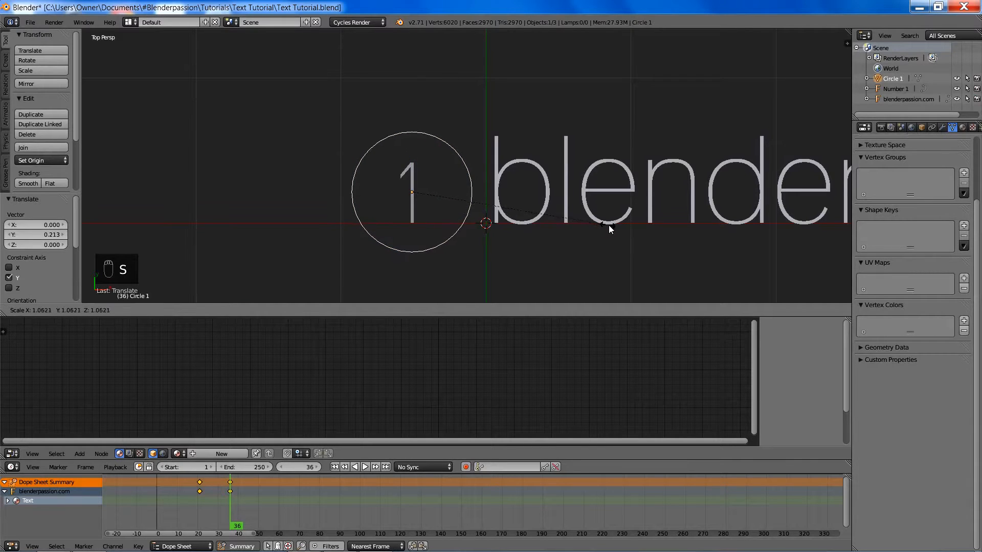
click(610, 225)
scroll(527, 192, down, 6)
key(a)
scroll(505, 189, up, 6)
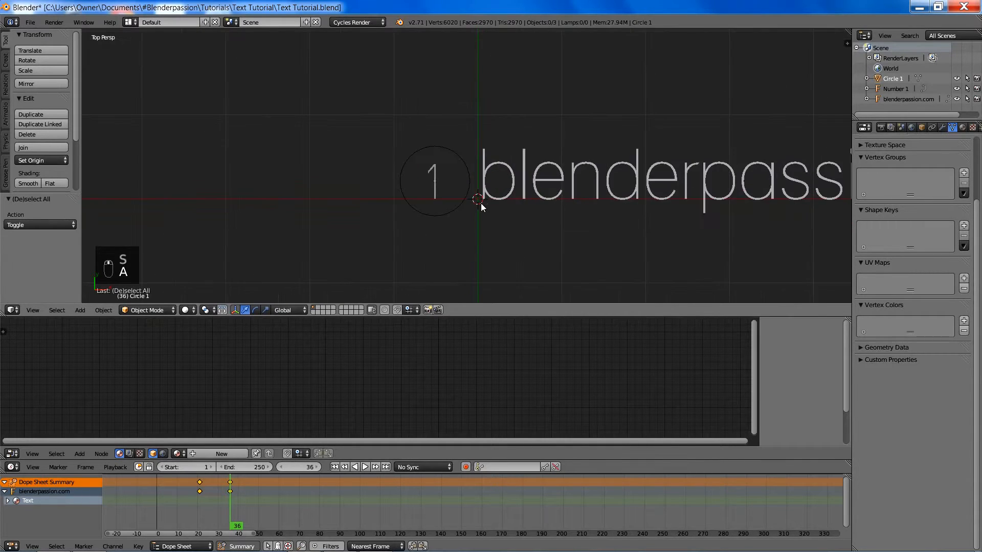
key(ctrl+s)
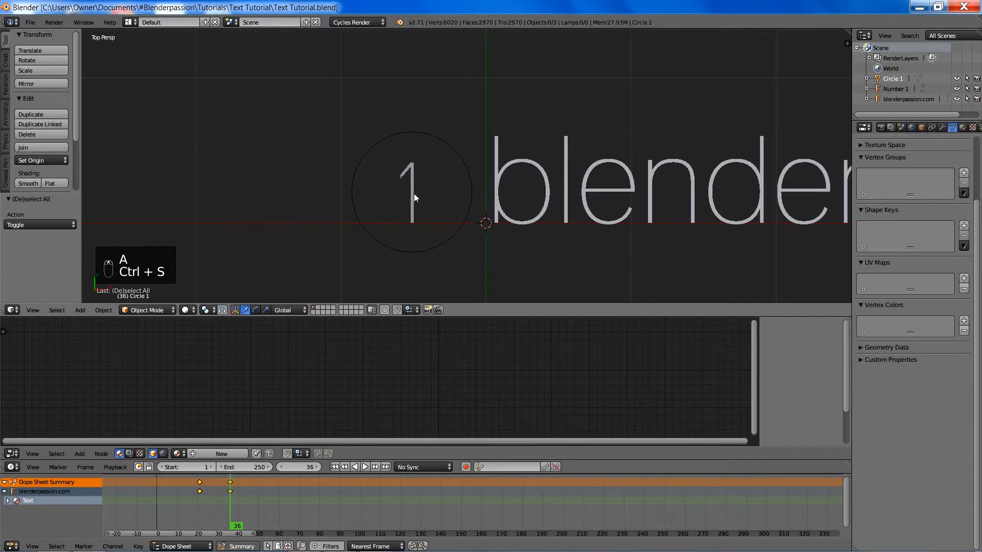
Snap the 3D cursor to the center of the circle and select the "1" text object.
right_click(413, 193)
scroll(493, 204, up, 3)
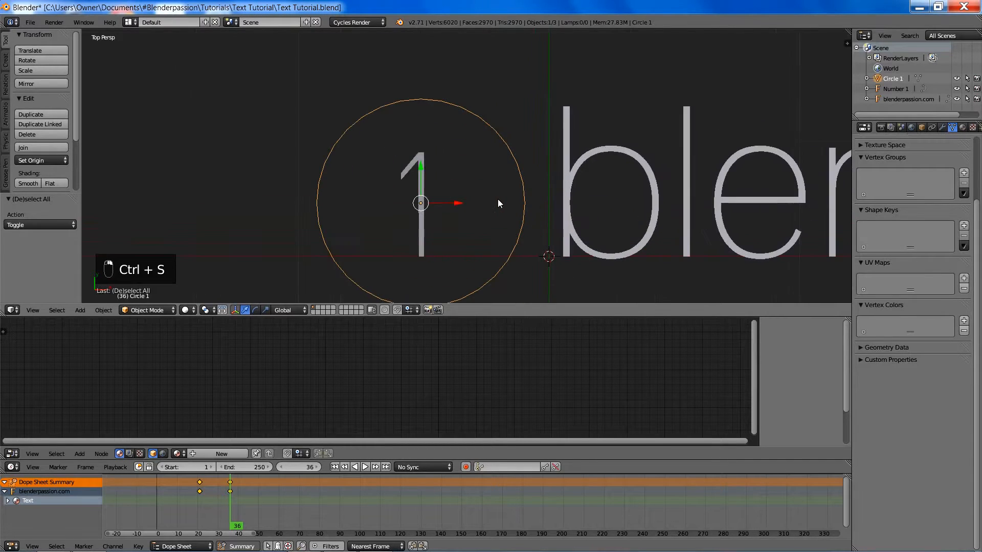
key(shift+s)
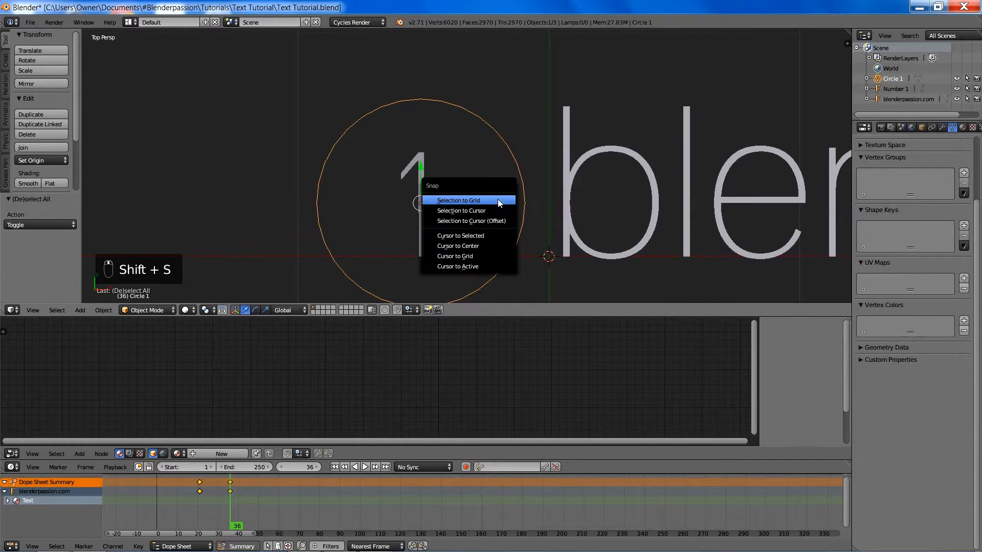
click(478, 235)
right_click(421, 230)
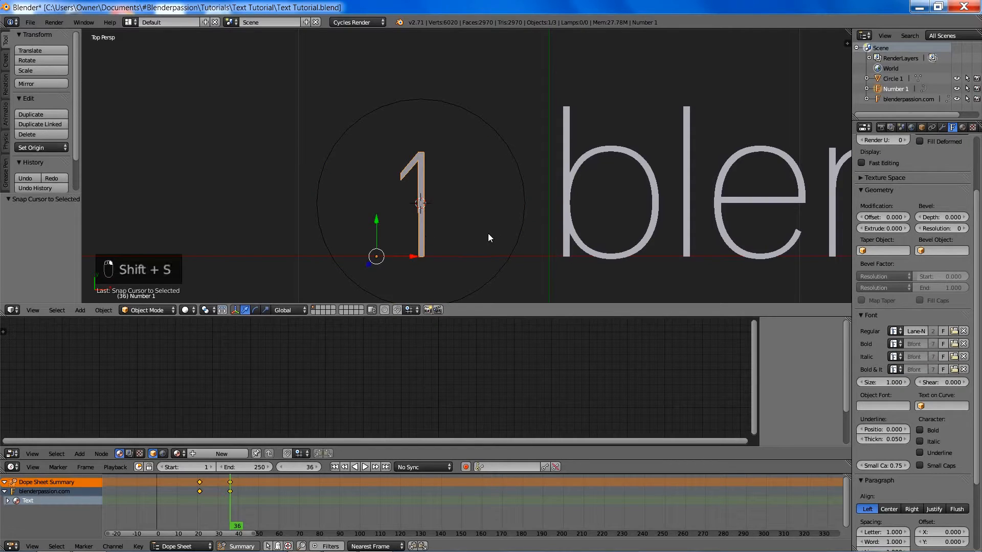
Set the origin of the "1" to its geometry.
key(ctrl+alt+shift+c)
click(473, 246)
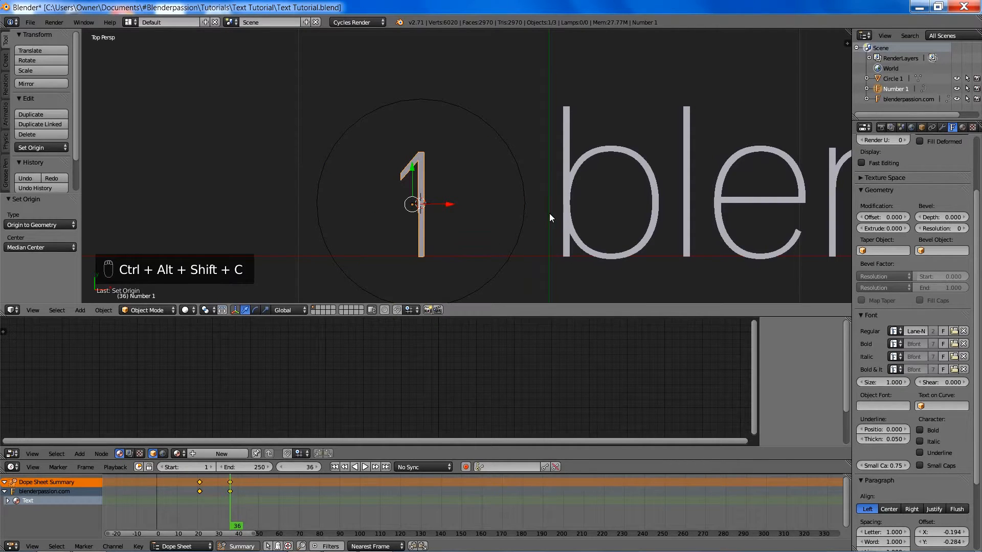
scroll(562, 207, down, 1)
scroll(561, 207, up, 3)
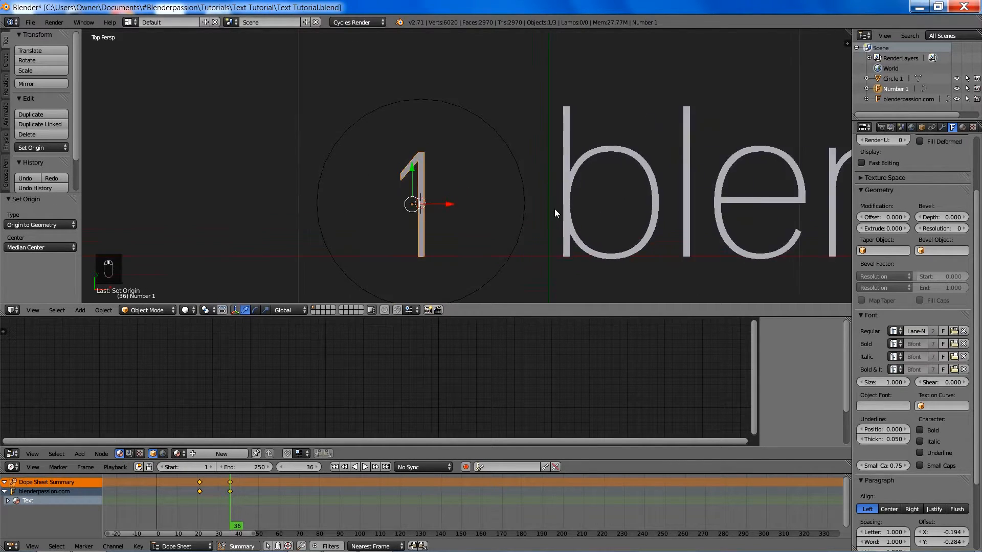
Set the origin of the "1" to the 3D cursor and save the file over the existing one.
key(ctrl+alt+shift+c)
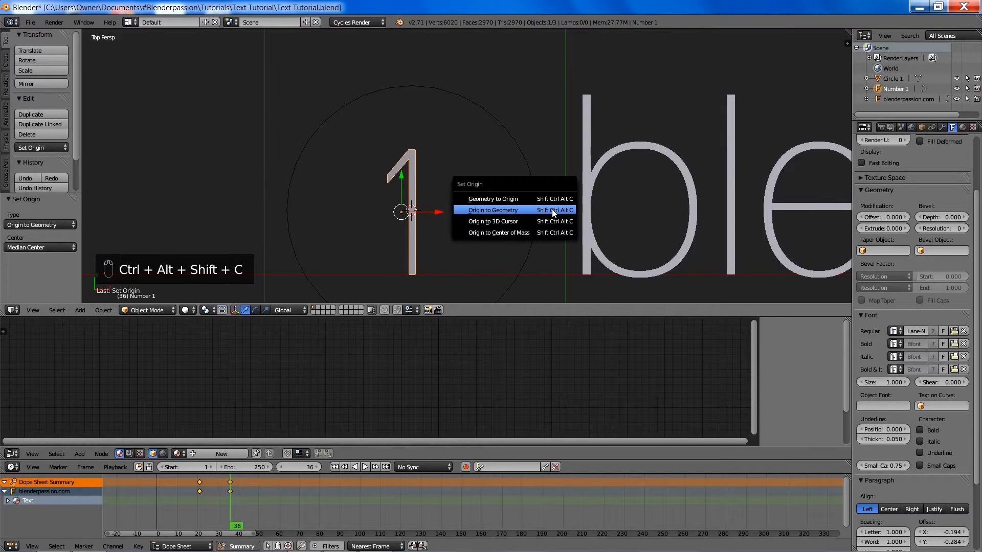
click(526, 221)
key(s)
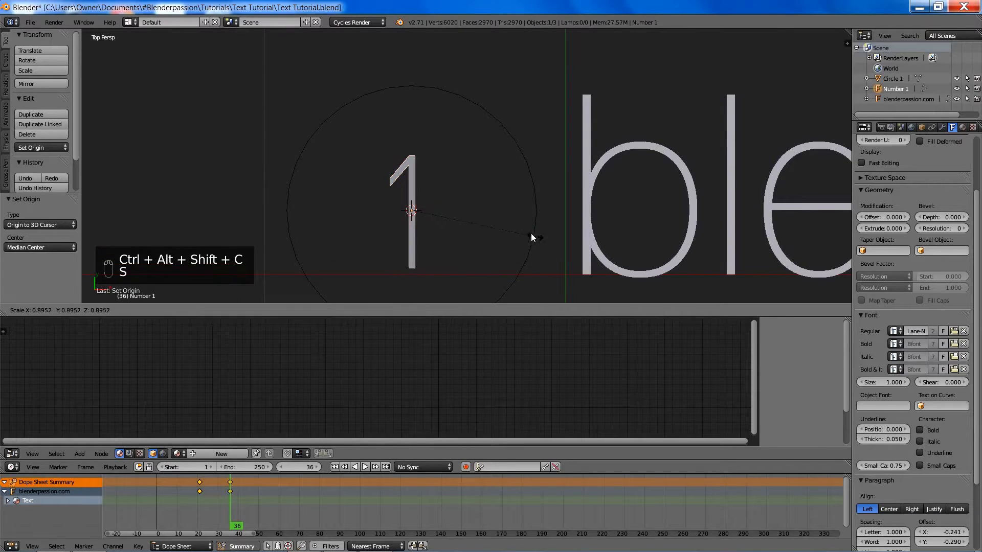
right_click(571, 203)
scroll(523, 210, down, 5)
key(a)
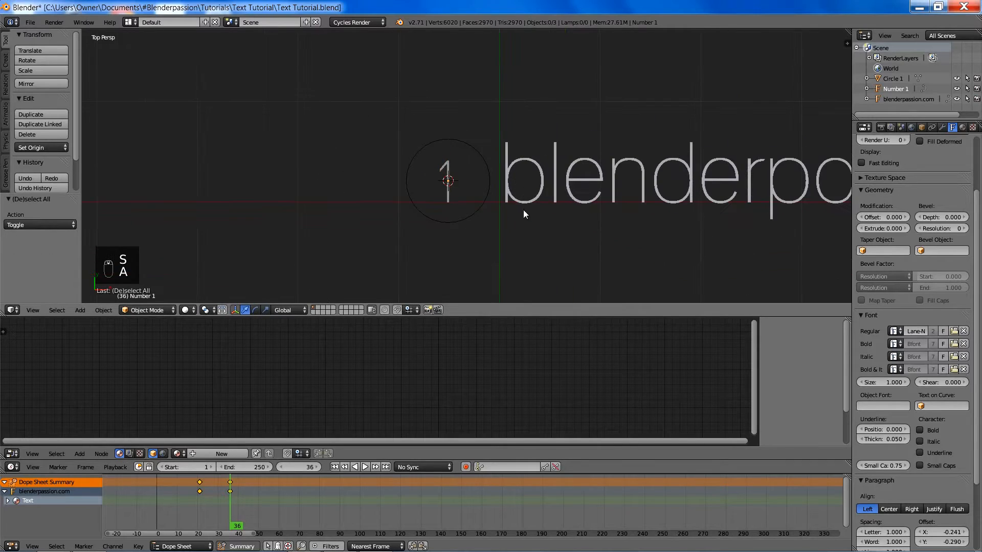
shift+middle_drag(523, 211, 507, 199)
key(ctrl+s)
click(508, 200)
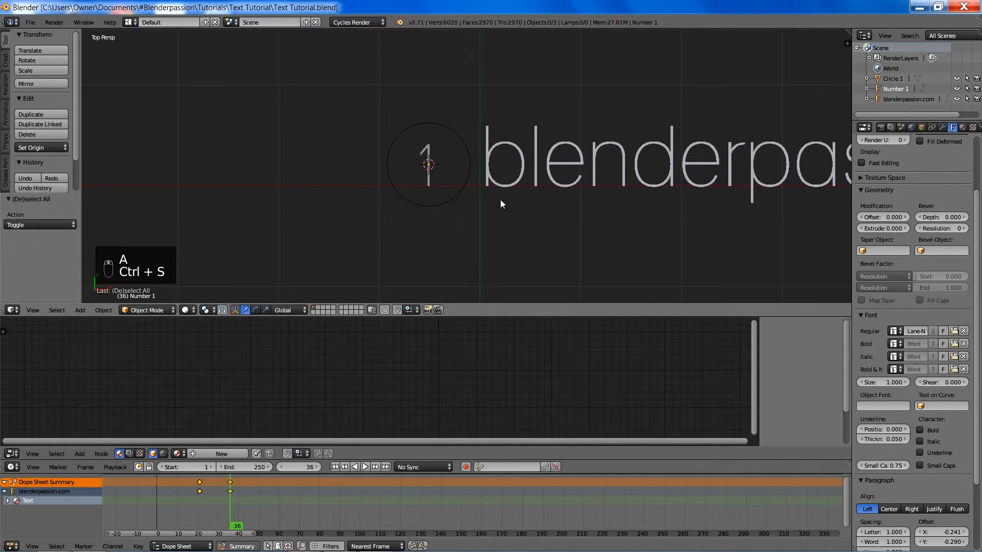
Assign the existing Text material to the "1" text object.
right_click(430, 163)
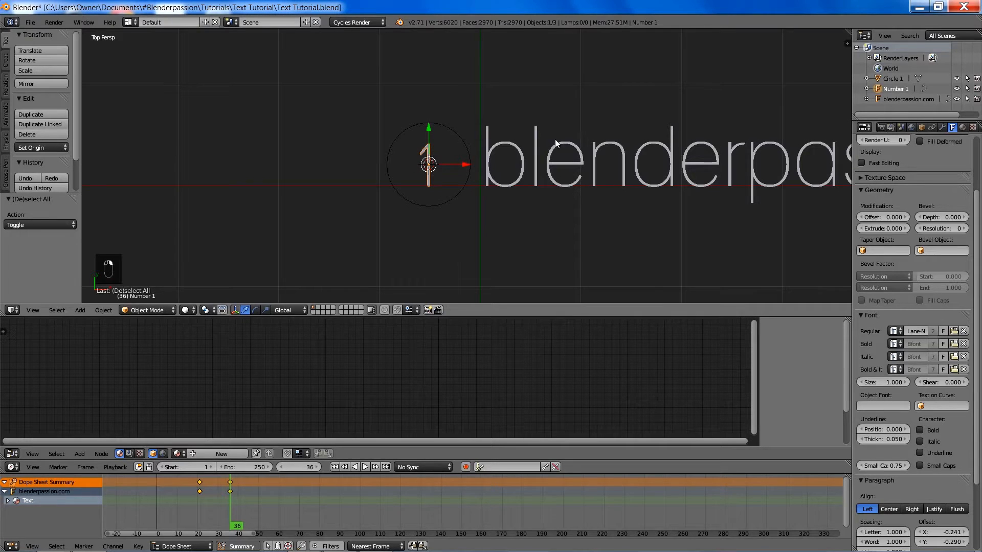
click(964, 128)
click(863, 195)
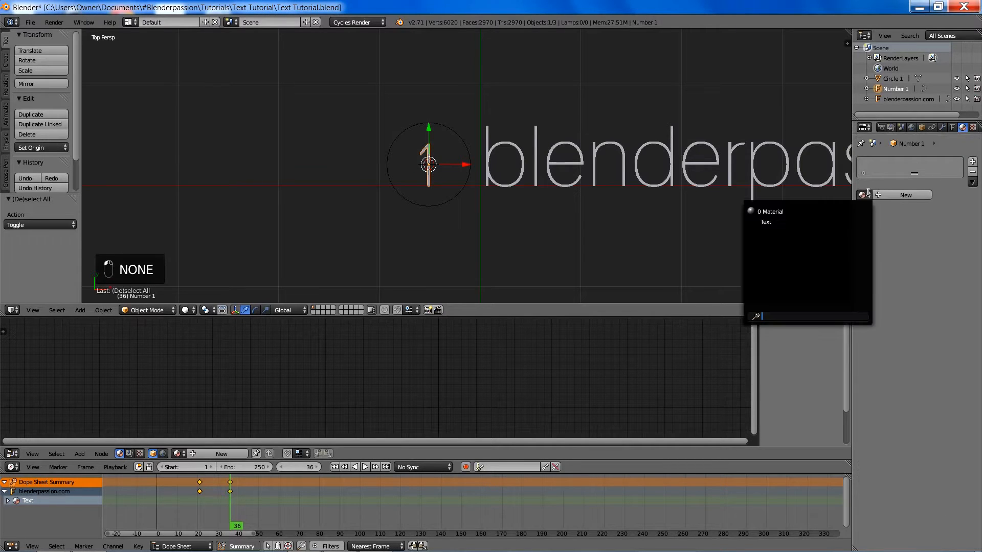
click(857, 221)
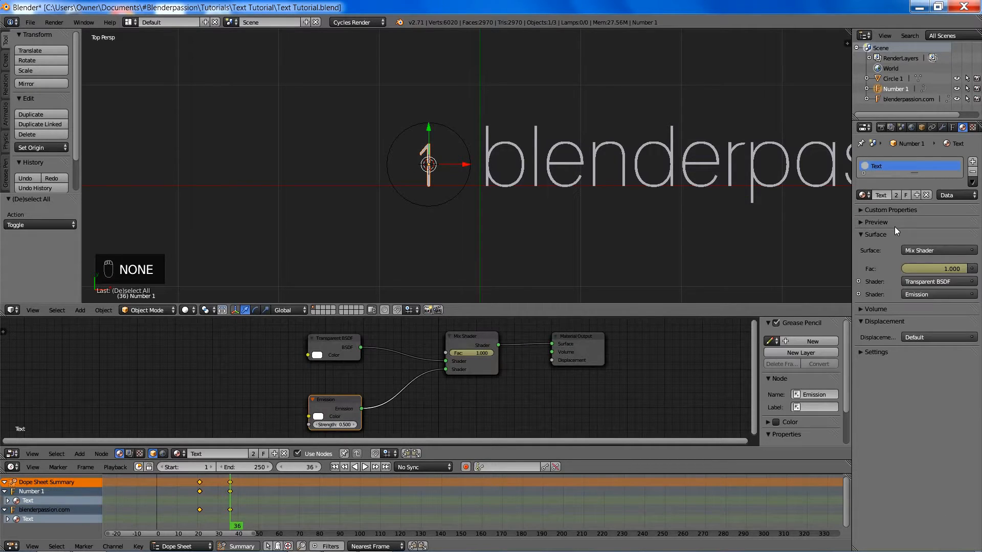
Make the material on the "1" a single-user copy and rename it as Number.
click(899, 195)
double_click(885, 195)
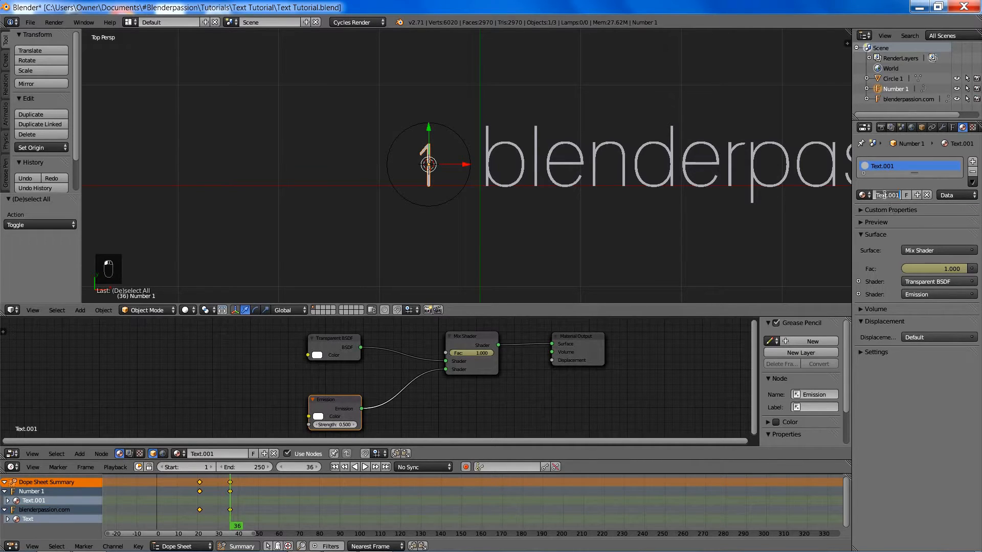
text(Number)
key(Return)
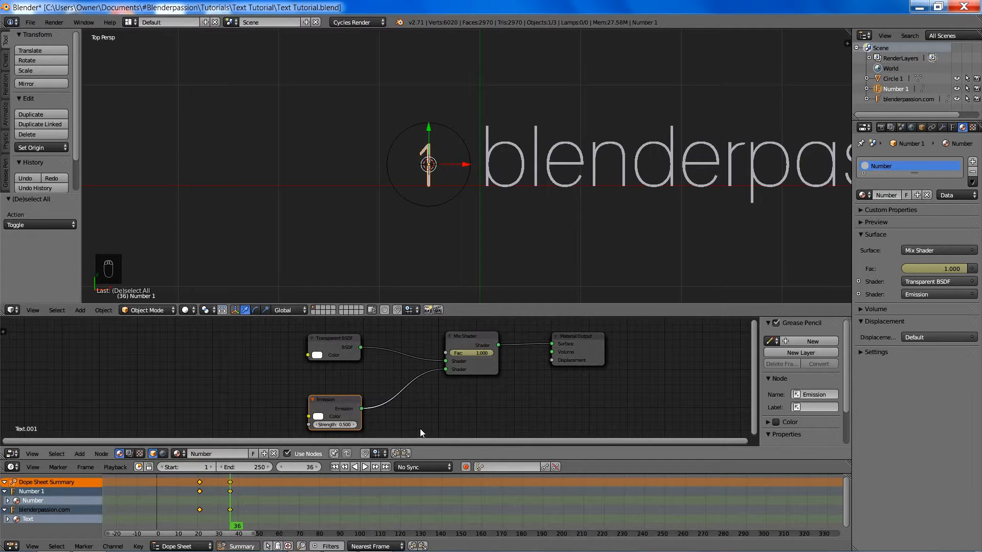
Delete the keyframes the "1" inherited in the Dope Sheet, keeping those of the blenderpassion.com text.
key(a)
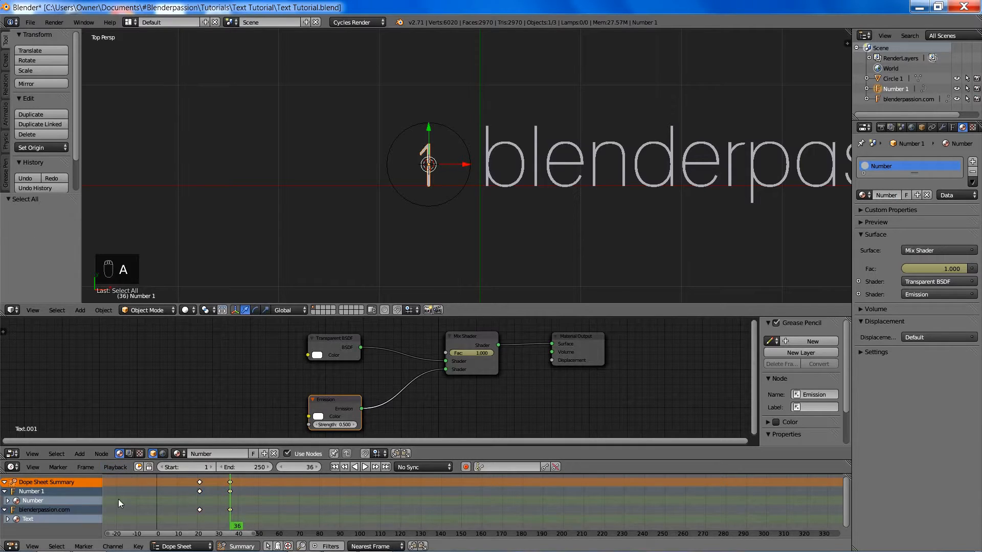
click(5, 492)
click(4, 502)
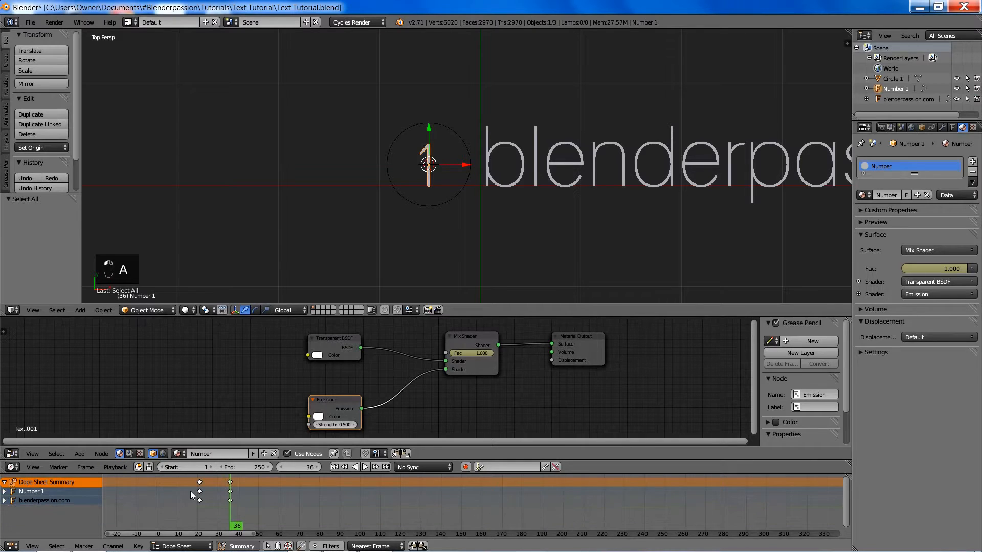
key(a)
key(a)
key(a)
key(b)
drag(195, 490, 243, 494)
key(x)
click(245, 494)
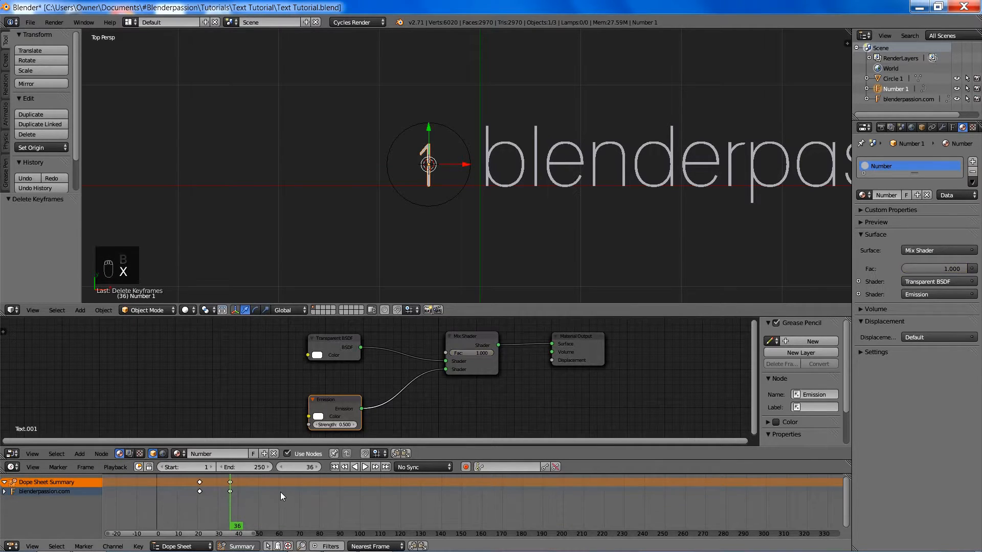
Change the Number material's Emission color to light green, lowering red to 0.200, and save the file.
scroll(396, 397, down, 2)
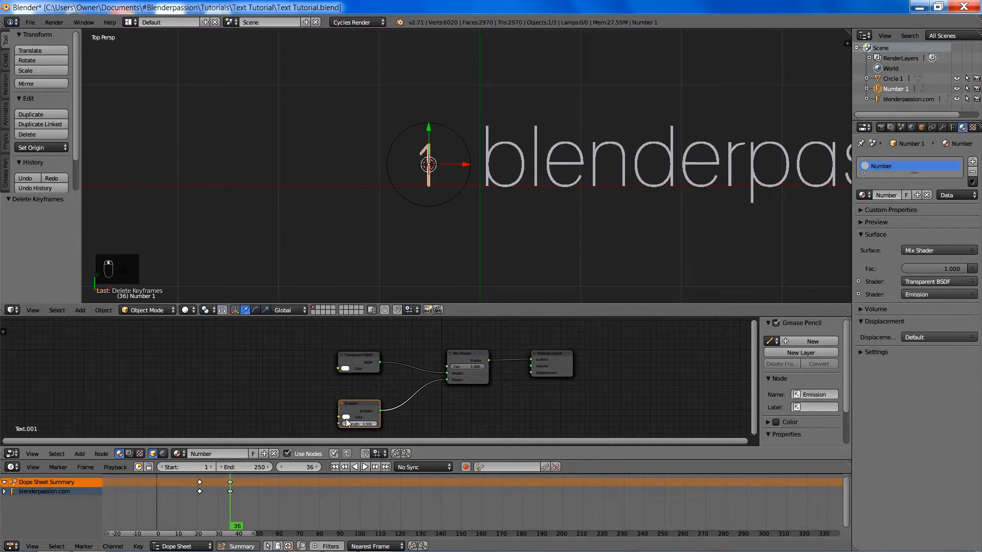
click(346, 418)
click(368, 391)
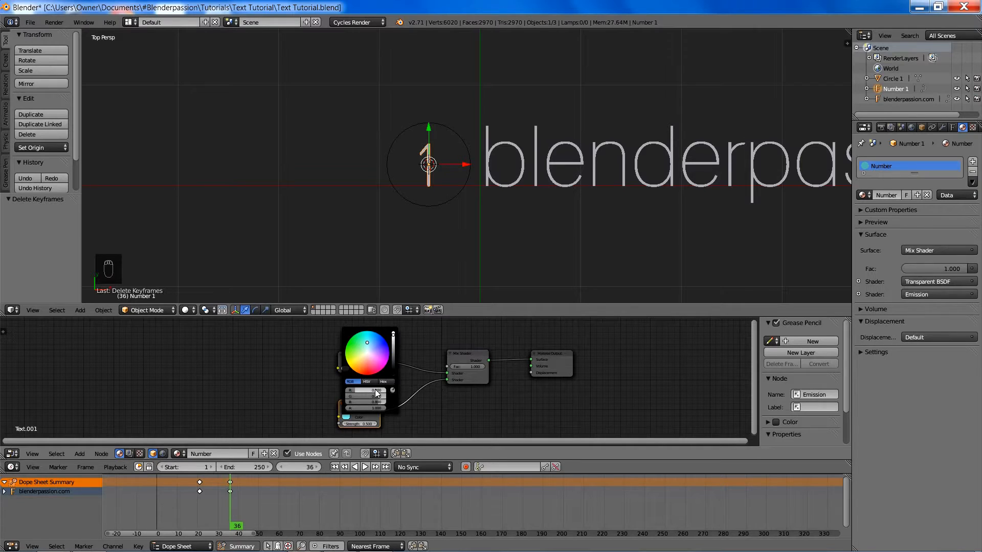
text(0.200)
shift+middle_drag(393, 236, 374, 204)
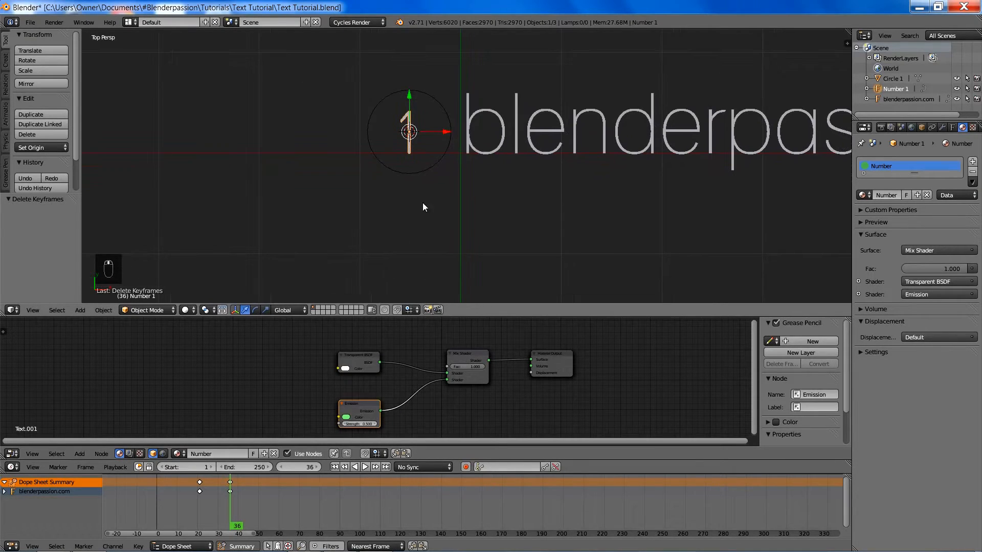
key(ctrl+s)
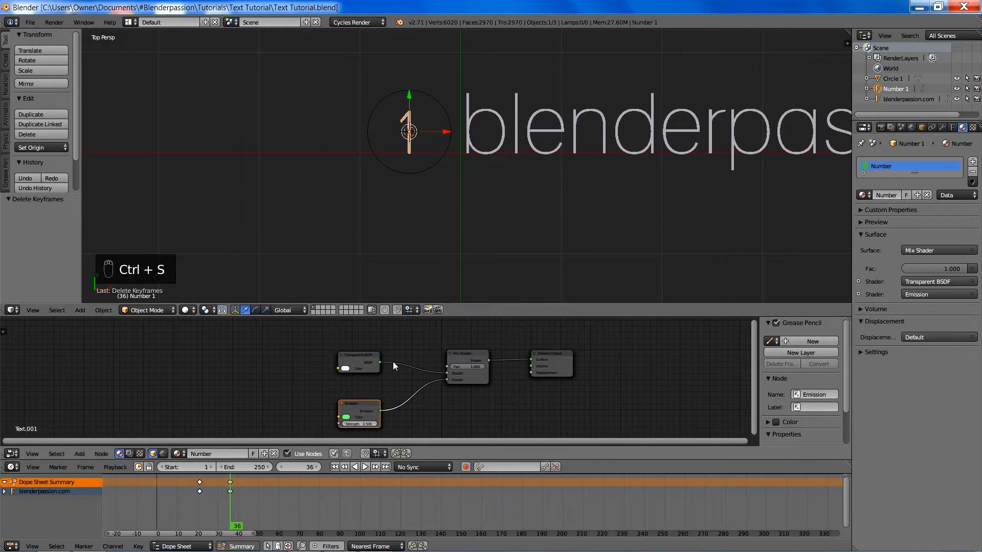
middle_drag(393, 361, 404, 333)
scroll(394, 344, up, 3)
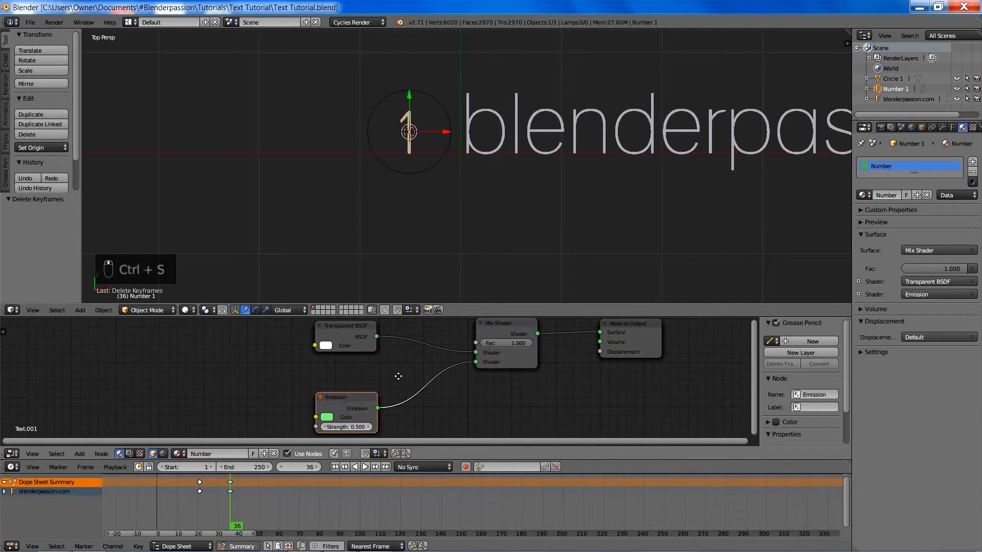
scroll(394, 378, down, 1)
key(n)
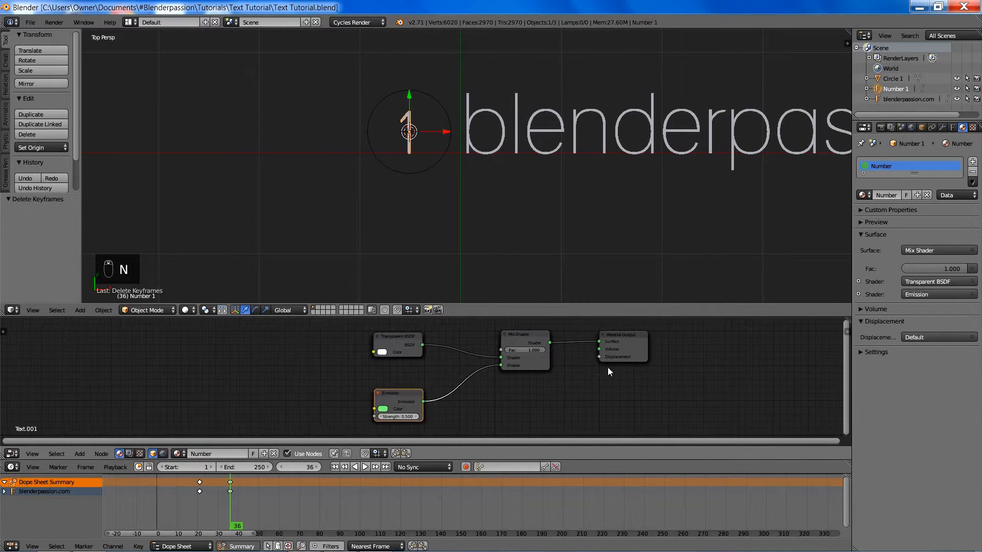
key(n)
scroll(814, 370, down, 2)
scroll(815, 370, up, 2)
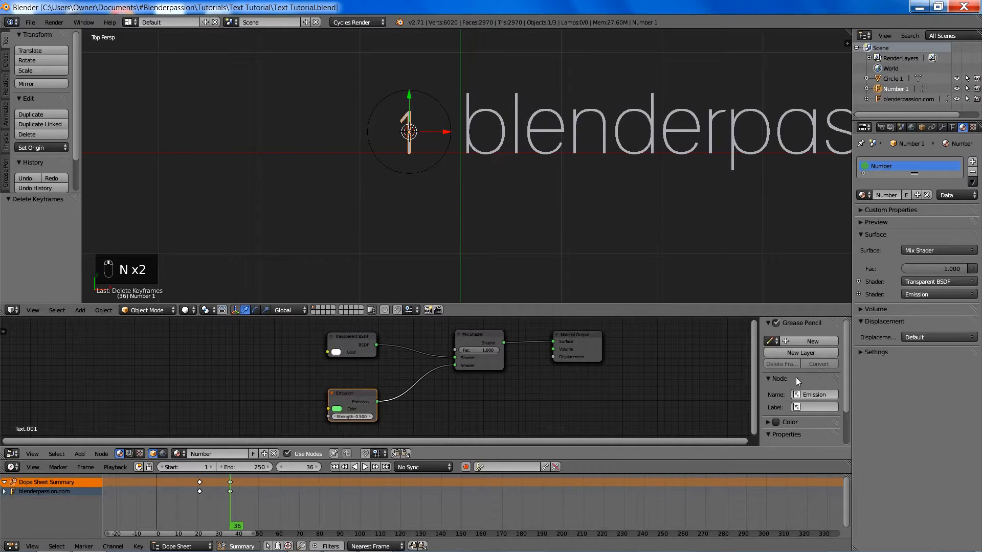
scroll(382, 360, up, 3)
middle_drag(399, 368, 356, 363)
scroll(321, 391, down, 2)
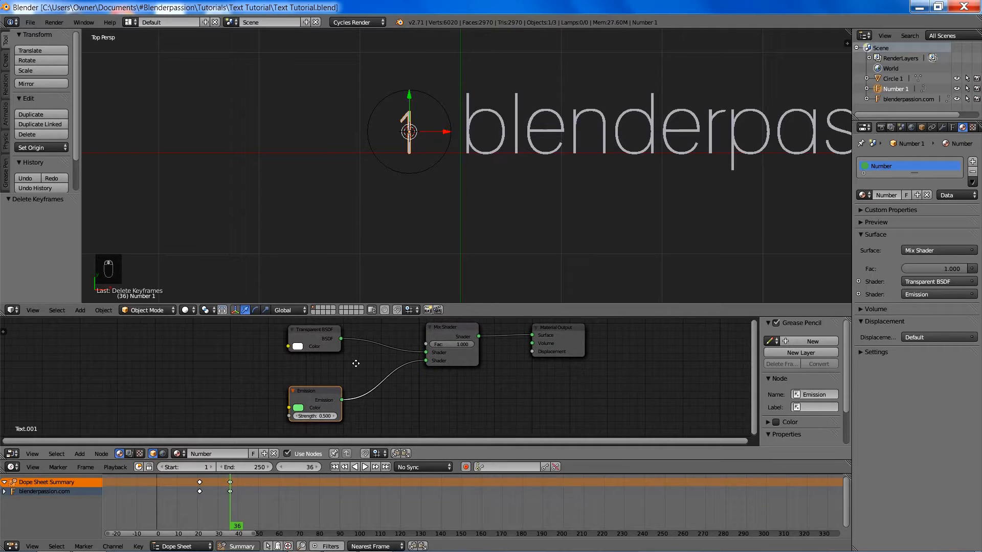
Set the Number material's Mix Shader Fac to 0.000 at frame 9 and insert a keyframe on it.
key(Left)
key(Left)
key(Left)
key(Left)
key(Left)
key(Left)
key(Left)
key(Left)
key(Left)
key(Left)
key(Left)
key(Left)
key(Left)
key(Left)
key(Left)
key(Left)
key(Left)
key(Left)
key(Left)
key(Left)
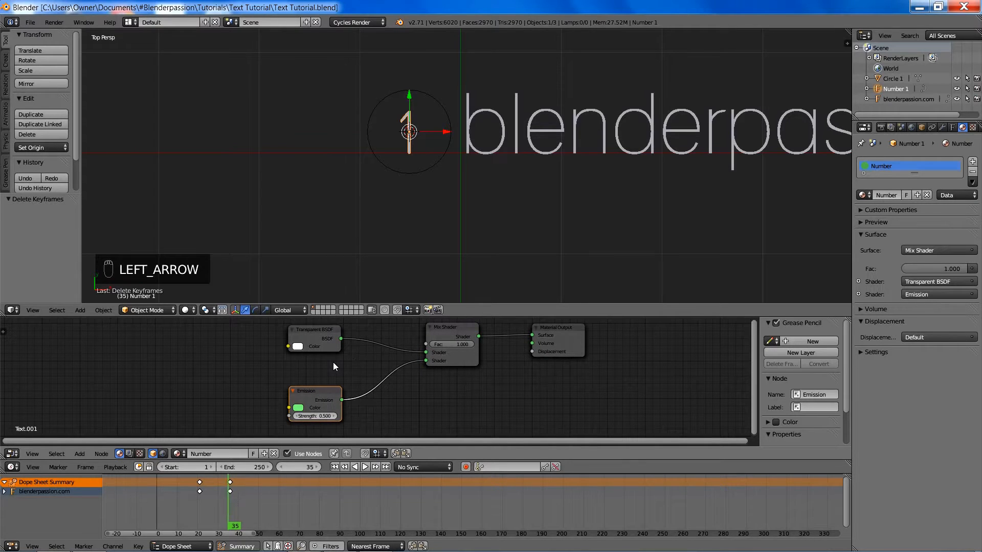
key(Right)
key(Right)
key(Right)
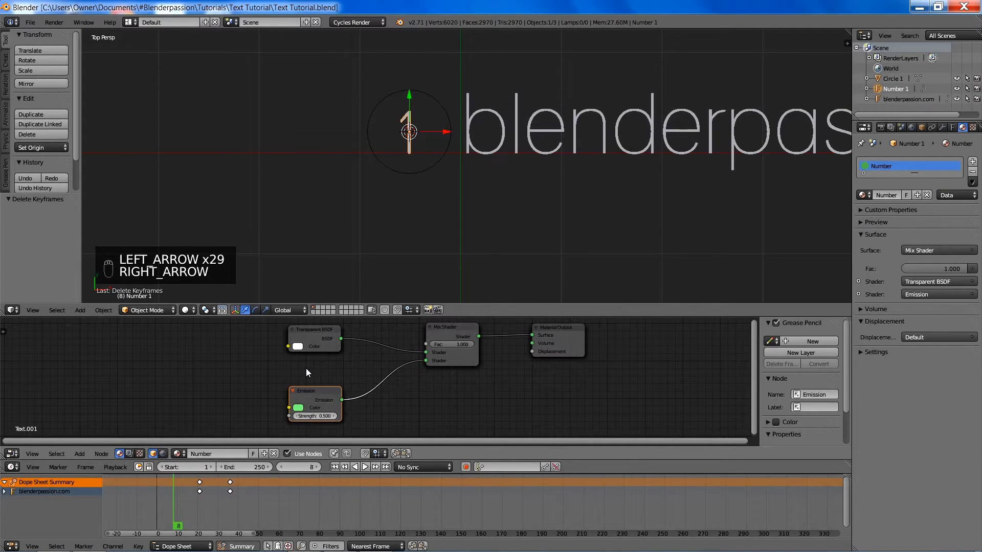
middle_drag(381, 356, 336, 365)
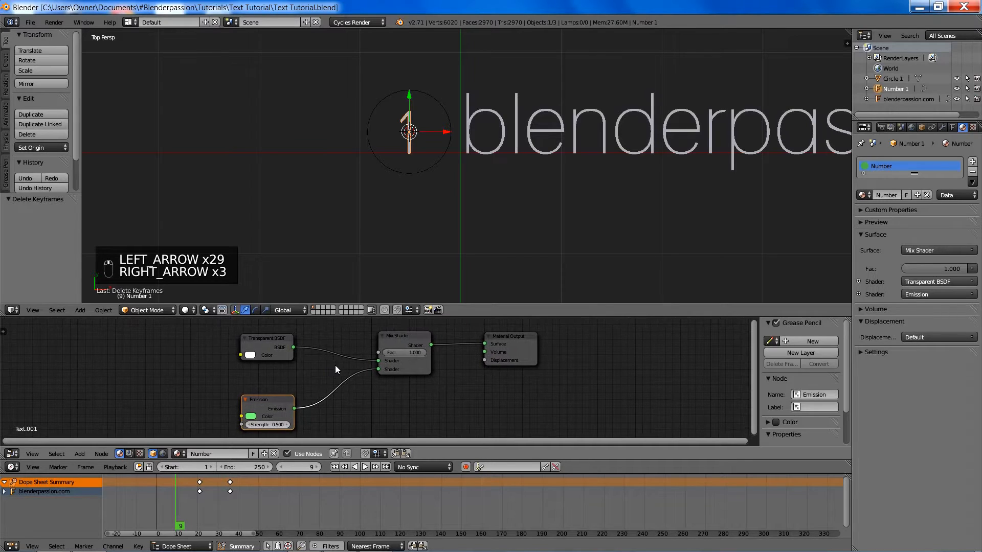
drag(416, 354, 401, 354)
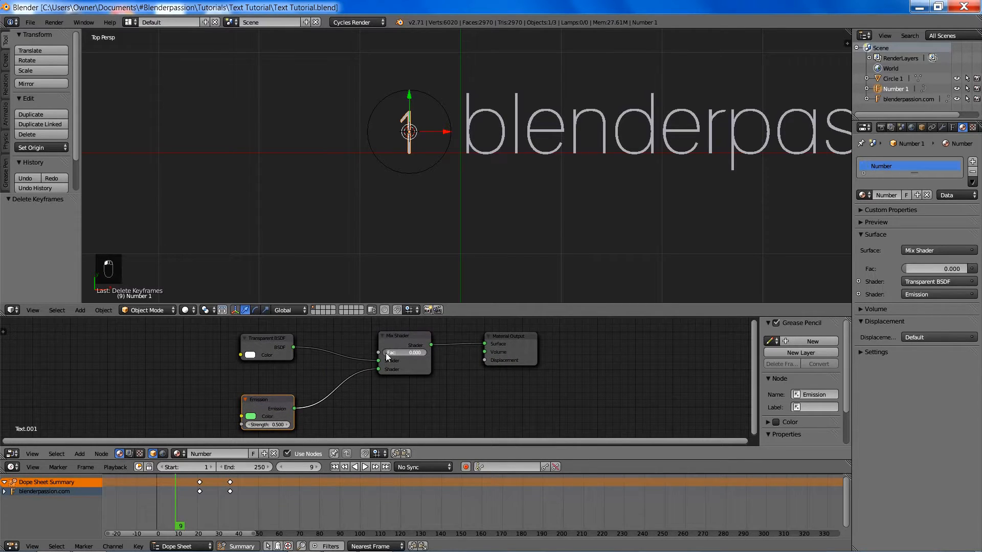
key(i)
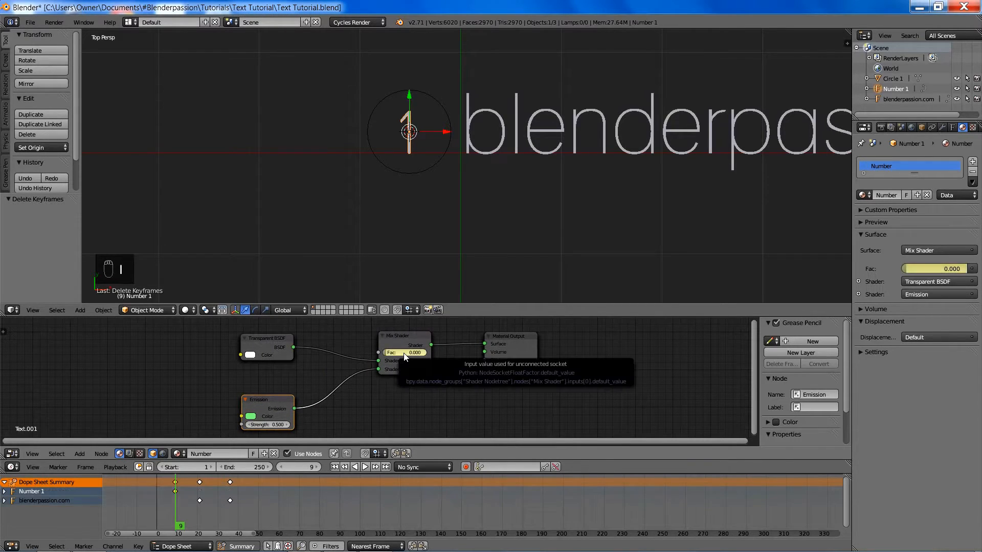
Keyframe the Number material's Mix Shader Fac at 1.000 on frame 14.
key(Right)
key(Right)
key(Right)
key(Right)
key(Right)
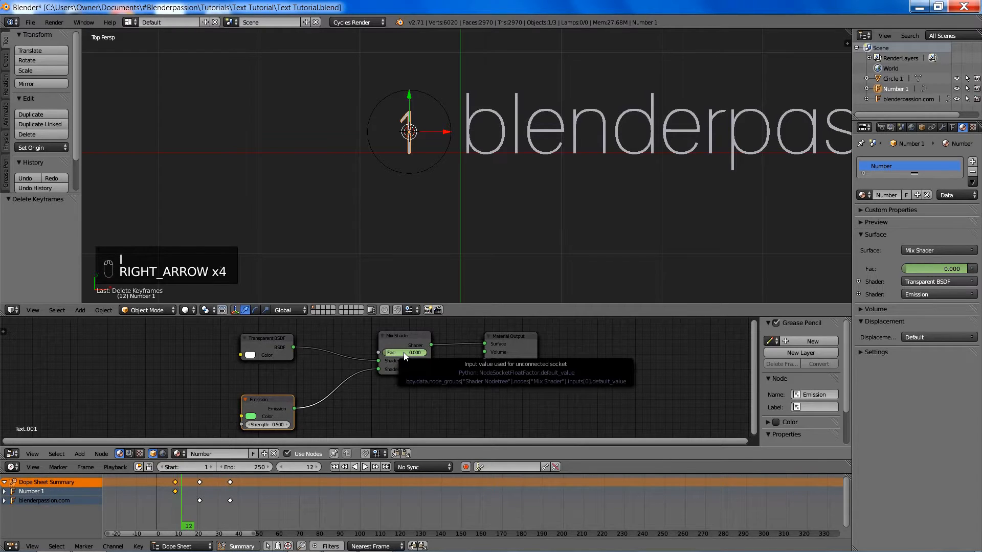
drag(404, 352, 416, 352)
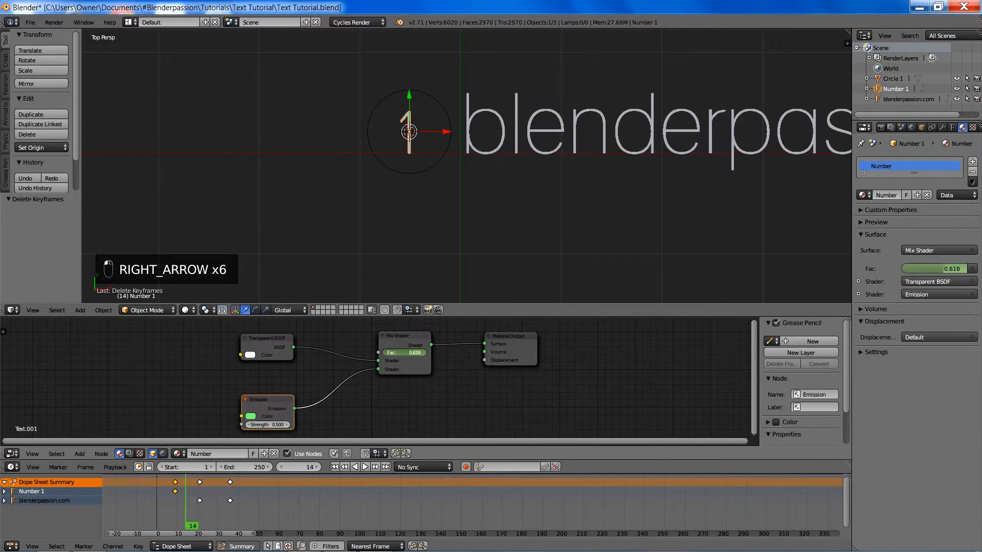
key(i)
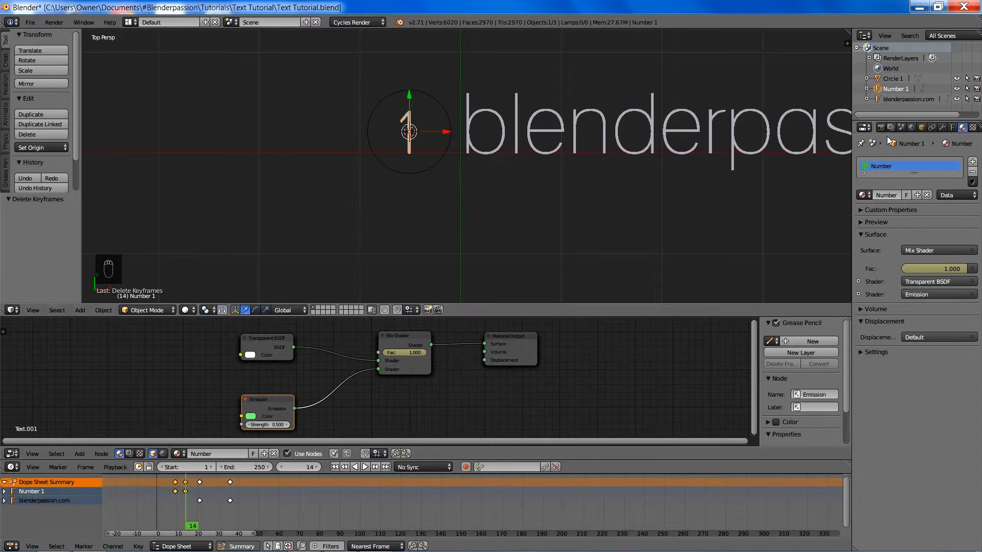
Set the scale of the "1" to 0.234 on all three axes and insert a scale keyframe at frame 14.
click(922, 127)
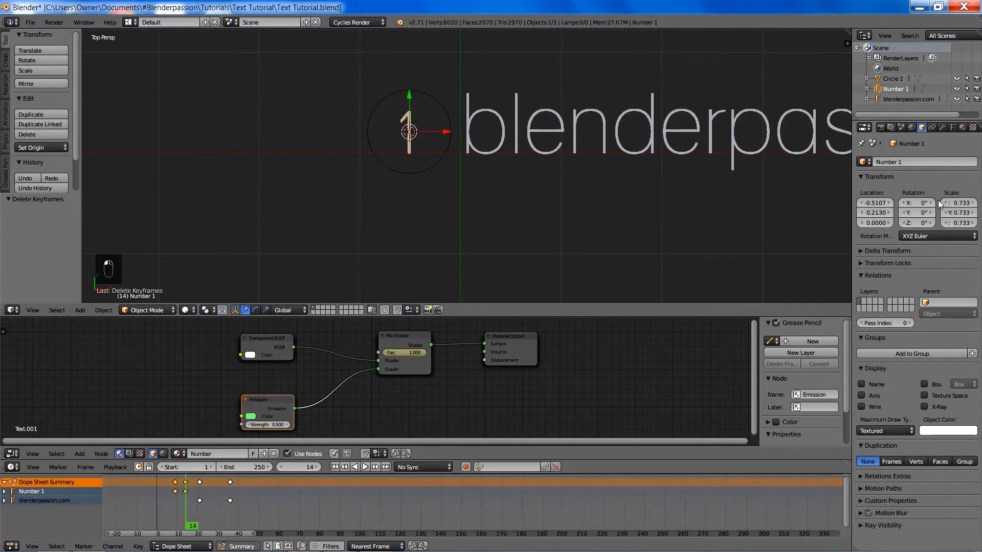
click(967, 202)
key(BackSpace)
key(Tab)
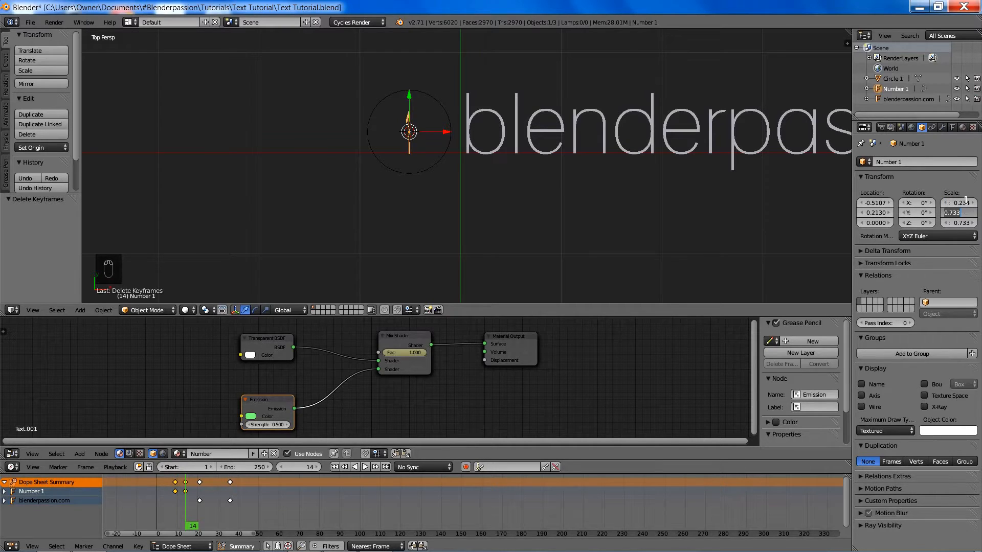
key(BackSpace)
key(Tab)
key(BackSpace)
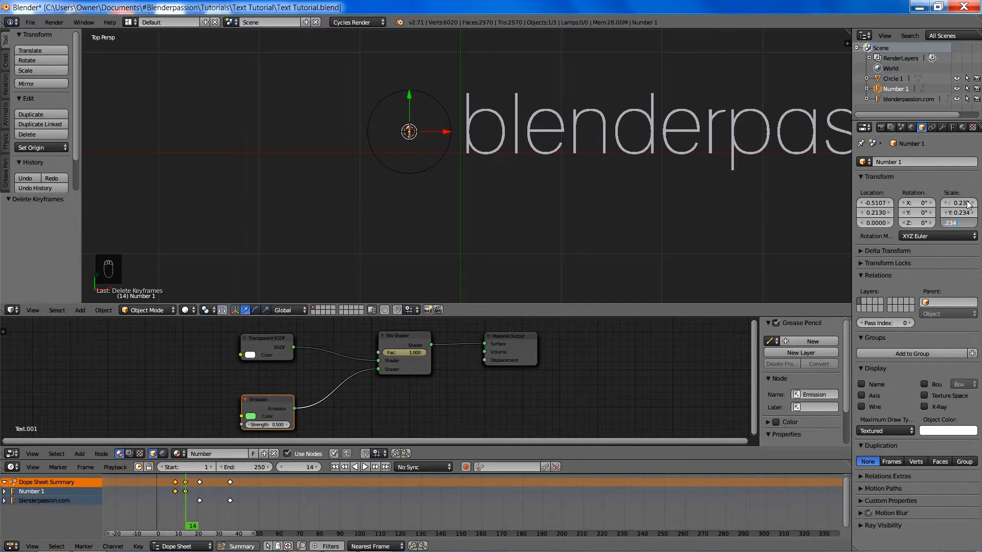
key(Return)
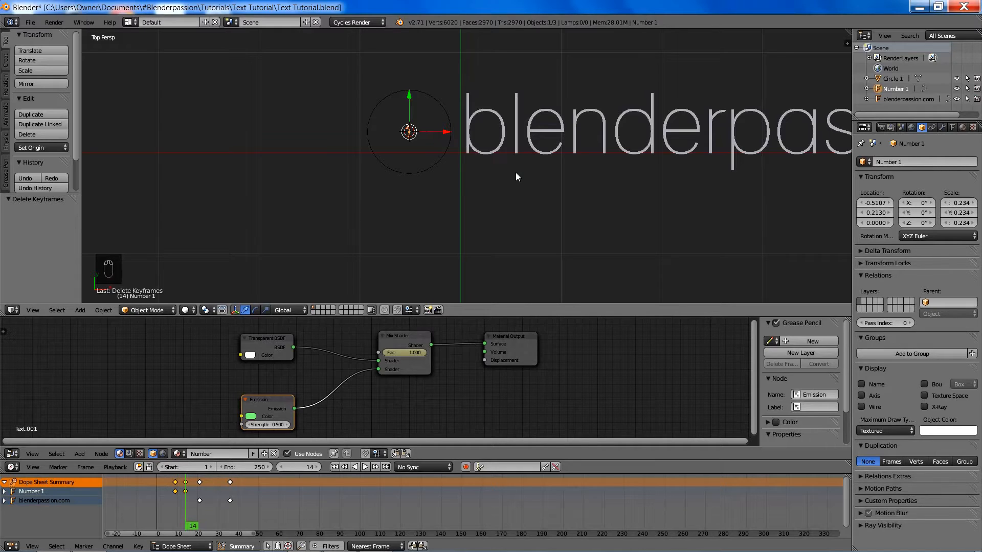
key(i)
click(498, 196)
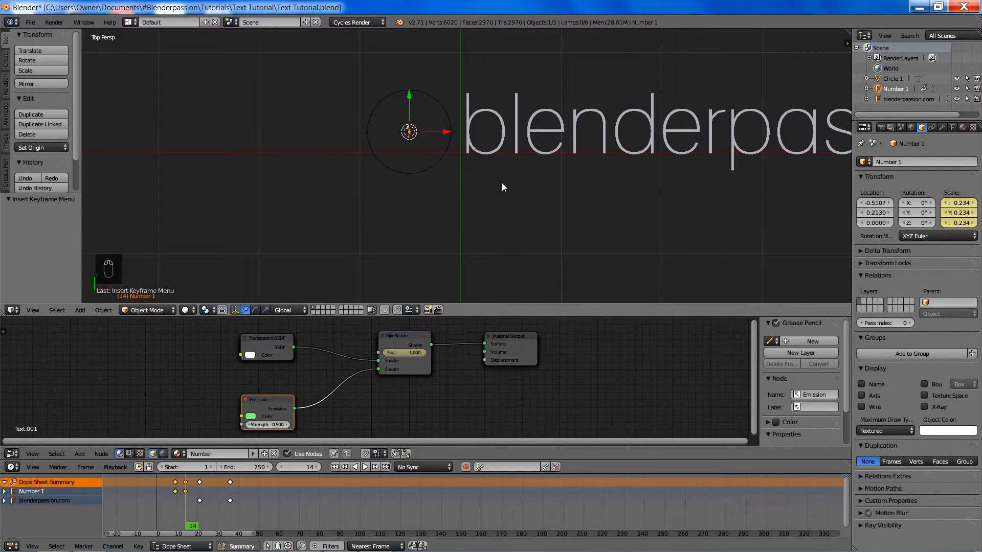
Set the scale of the "1" to 0.520 on X, Y and Z at frame 22 and insert a scale keyframe.
key(Right)
key(Right)
key(Right)
key(Right)
key(Right)
key(Right)
key(Right)
key(Right)
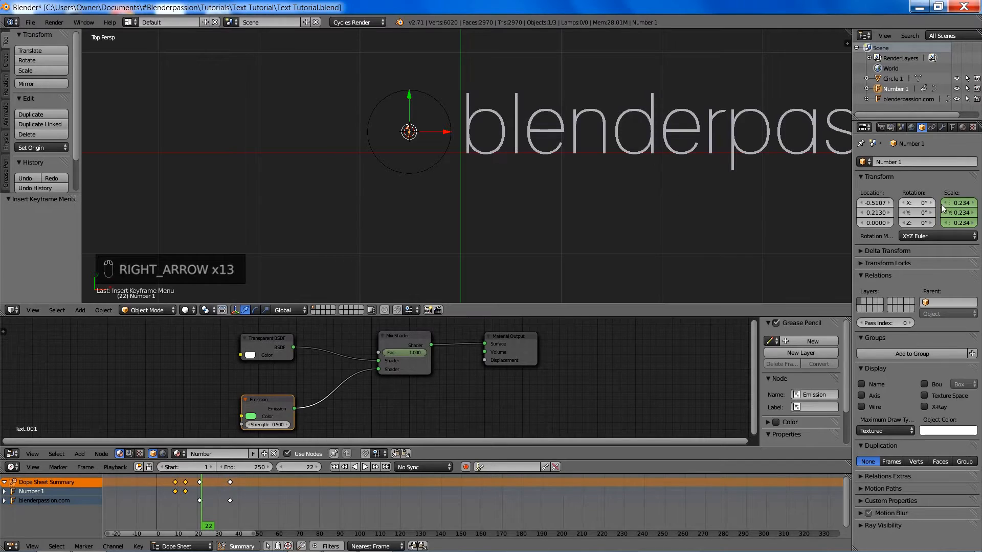
click(958, 203)
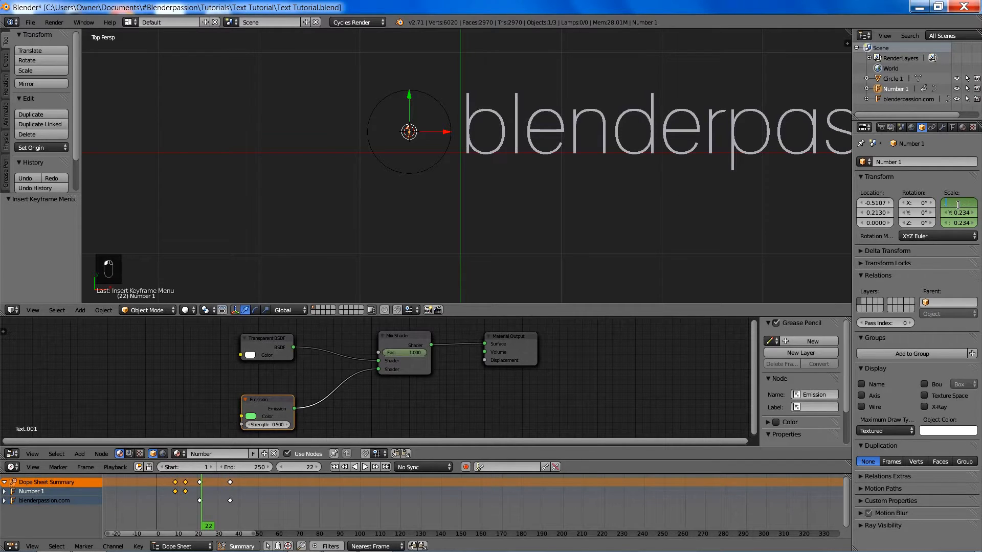
key(ctrl+c)
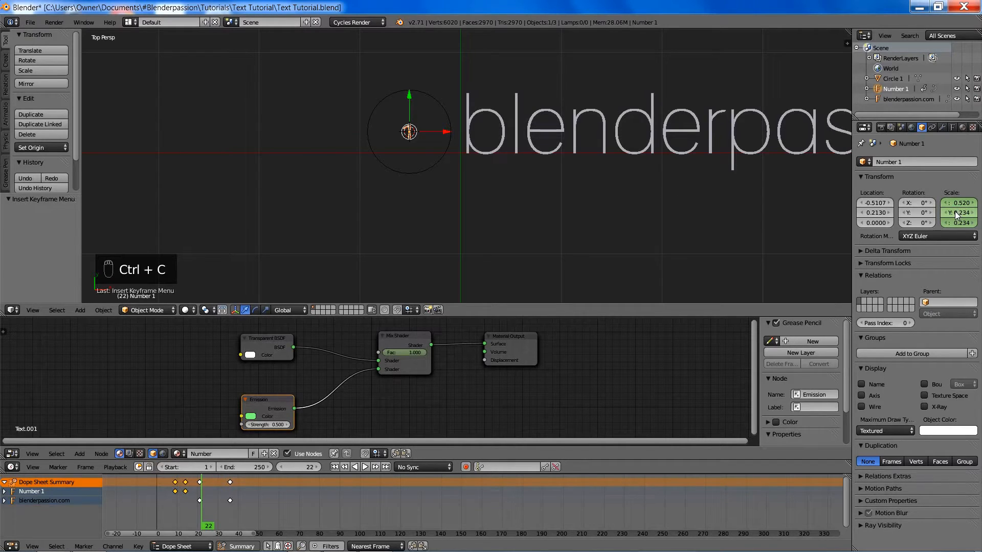
key(ctrl+v)
key(ctrl+v)
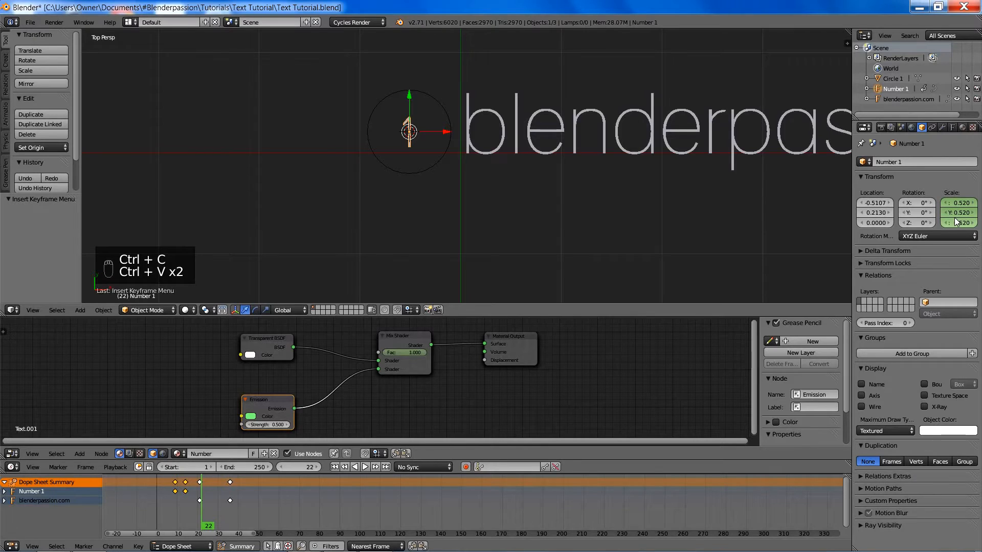
key(i)
click(567, 164)
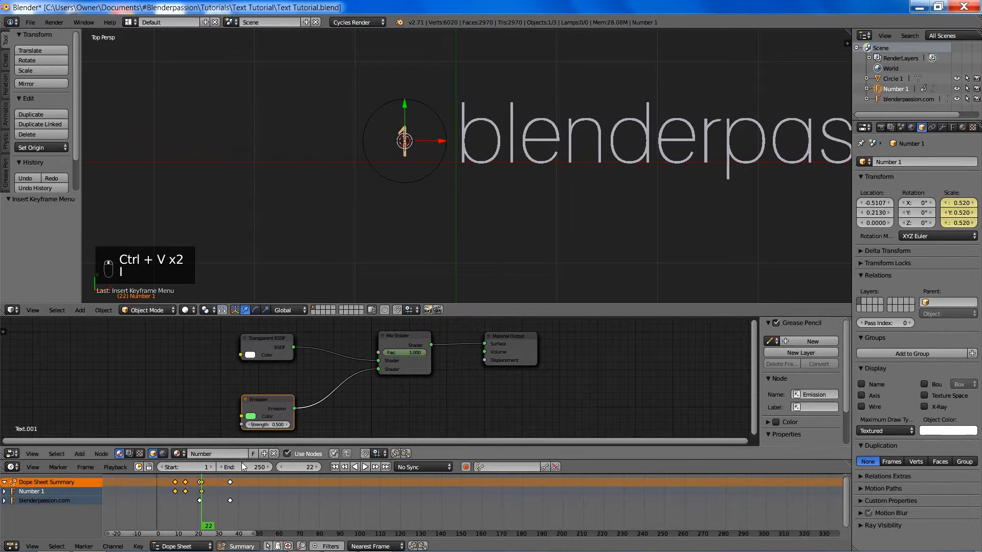
At frame 23, scale the blenderpassion.com text by 0.555 and again by 1.060, and reselect the "1".
mouse_move(202, 494)
mouse_down()
mouse_move(193, 494)
mouse_move(220, 494)
mouse_move(190, 494)
mouse_move(205, 496)
mouse_up()
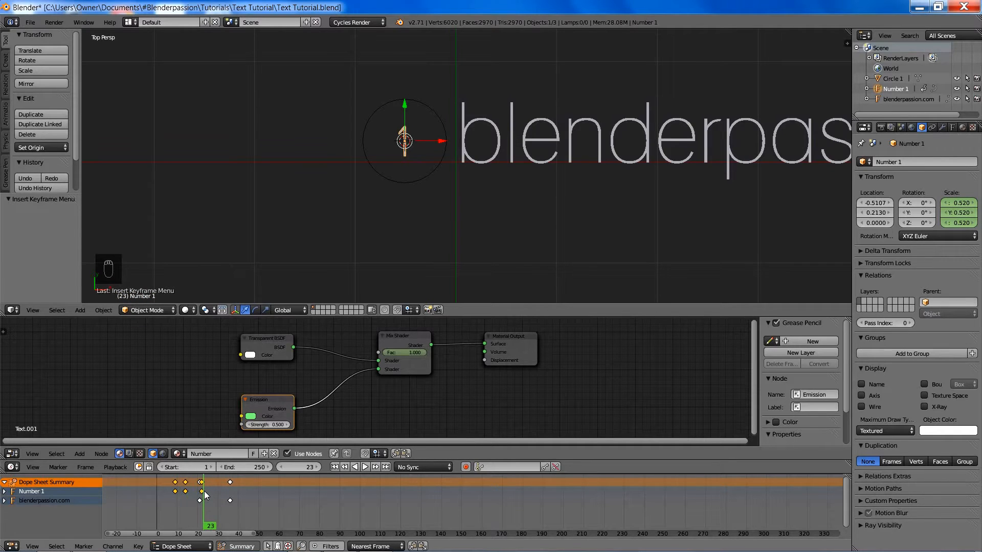
right_click(532, 141)
scroll(556, 161, down, 8)
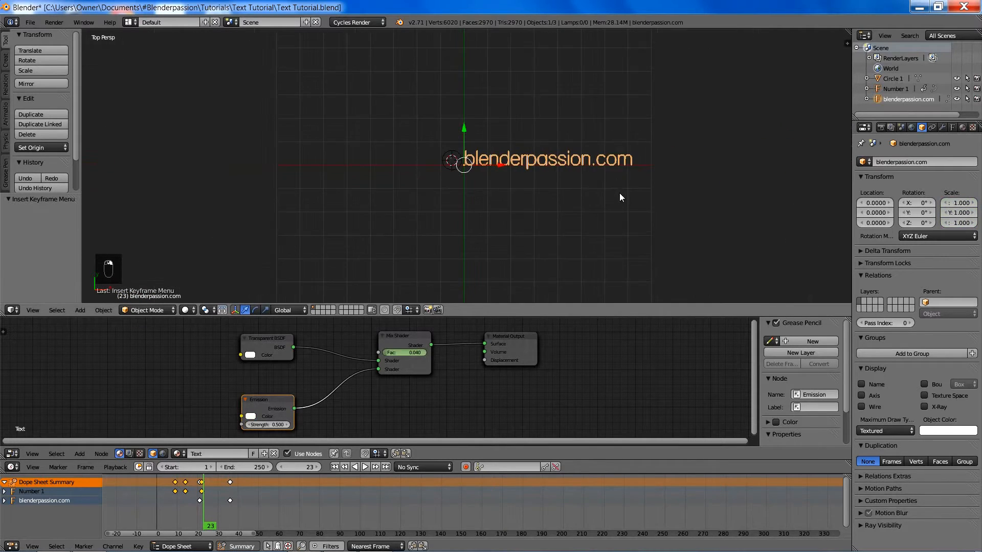
scroll(626, 199, up, 6)
key(s)
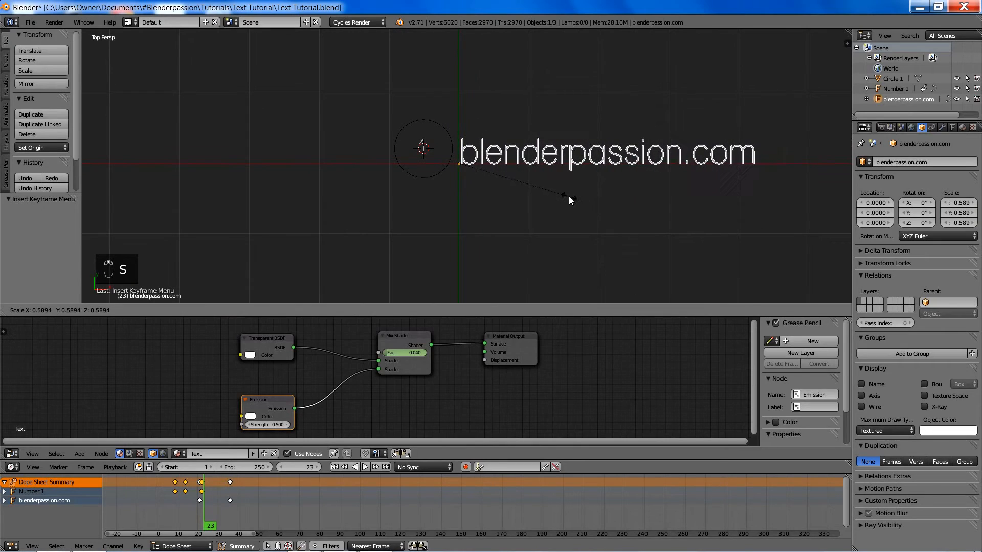
click(562, 192)
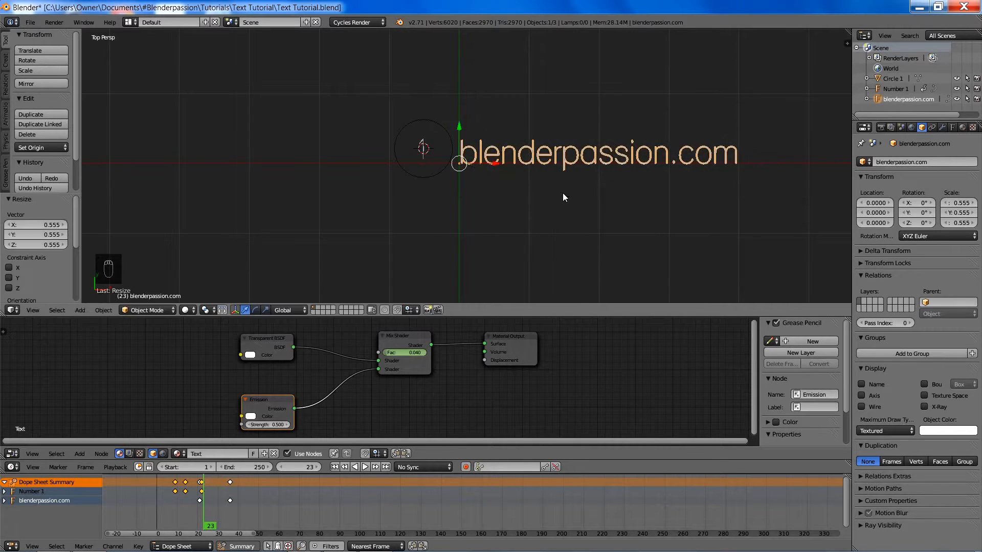
scroll(564, 193, up, 4)
key(s)
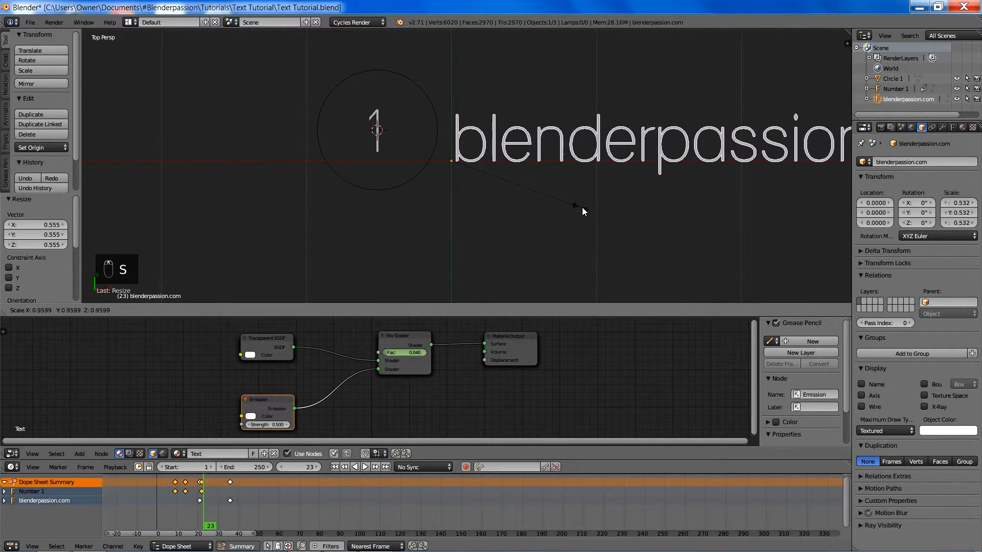
click(589, 208)
right_click(392, 156)
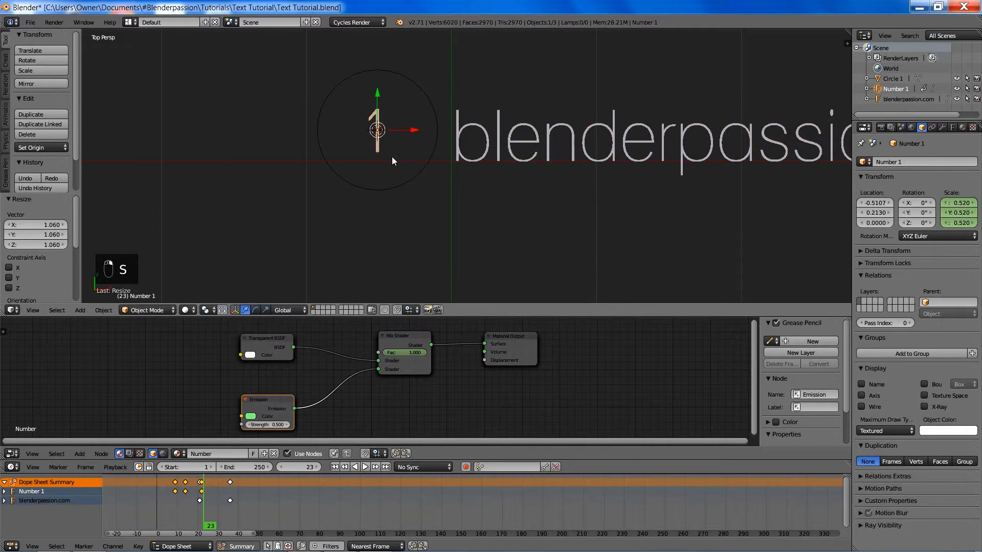
Move the "1" and its circle together by -0.060 along the Y axis.
shift+right_click(409, 177)
key(g)
key(y)
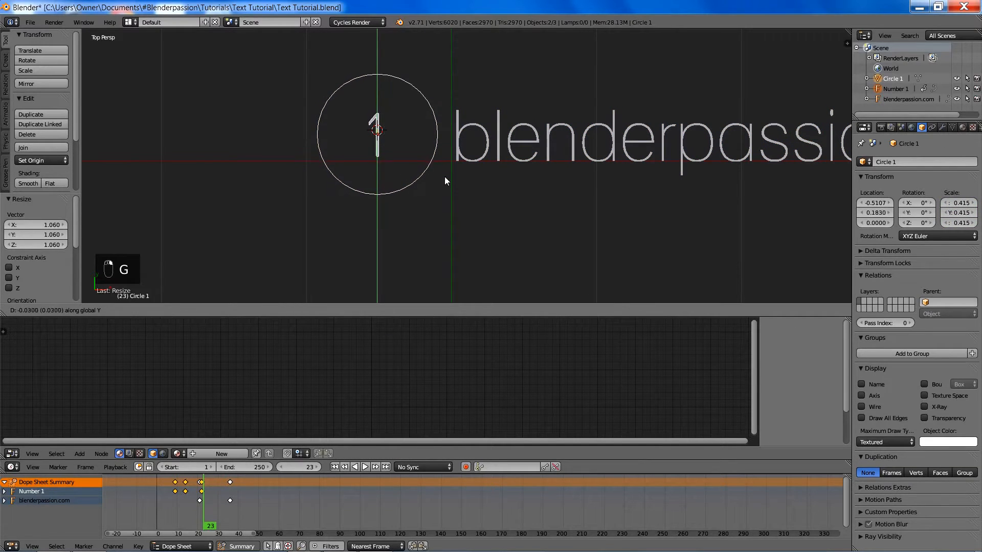
click(432, 215)
Scale the blenderpassion.com text up by 1.218.
right_click(526, 135)
key(s)
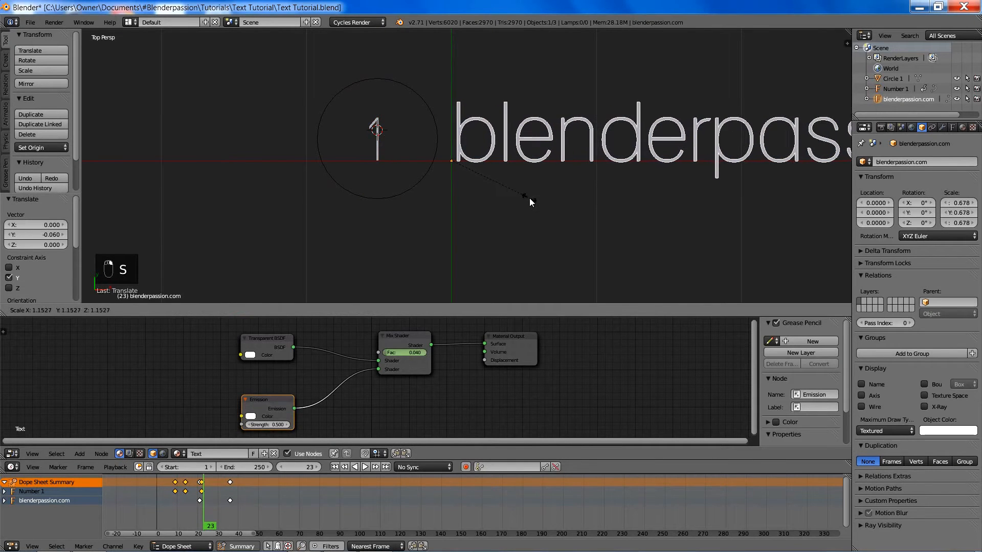
click(575, 214)
Scale the circle around the "1" by 0.797 and deselect everything.
right_click(425, 185)
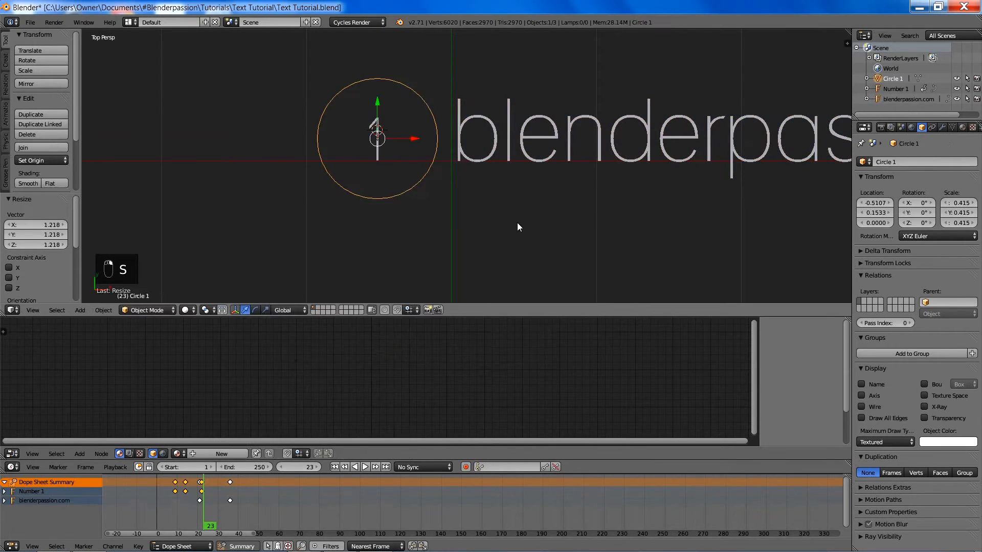
key(s)
click(489, 208)
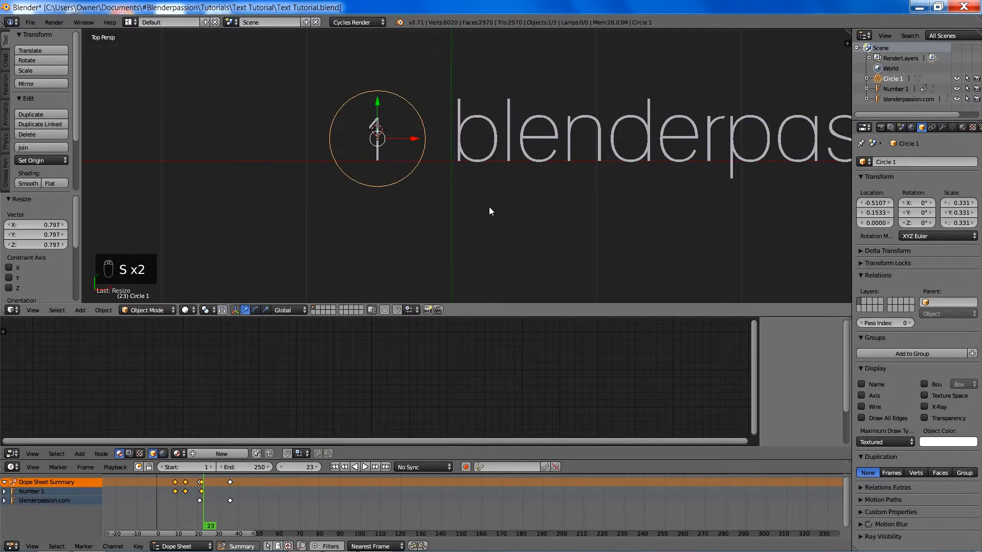
key(a)
Save the project over the existing Text Tutorial.blend file.
scroll(496, 197, down, 6)
key(ctrl+s)
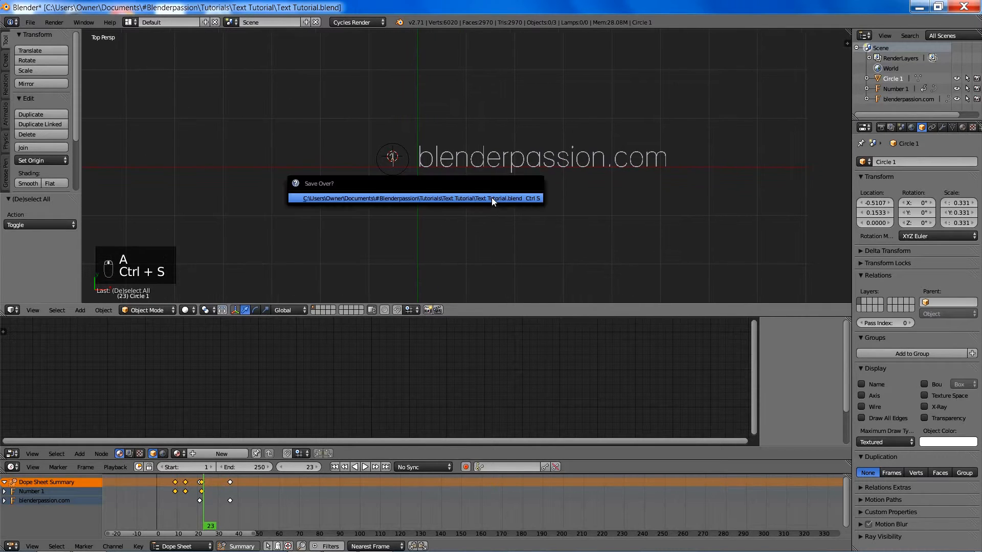
click(492, 197)
Add a camera to the scene and clear its rotation and location.
scroll(499, 186, down, 2)
middle_drag(499, 186, 437, 108)
key(shift+a)
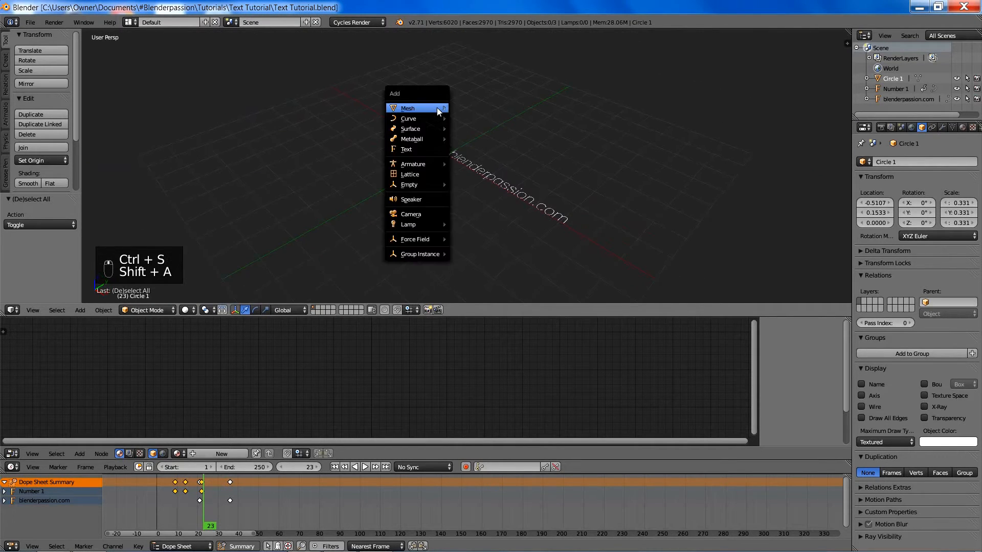
click(422, 213)
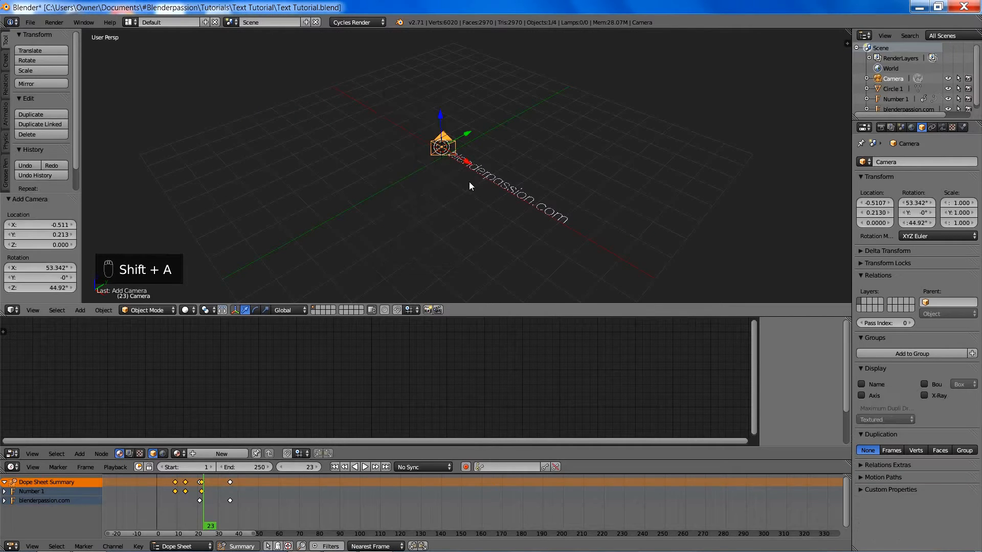
key(alt+r)
key(alt+g)
Raise the camera 2.907 along the Z axis and switch its lens type to Orthographic.
key(g)
key(z)
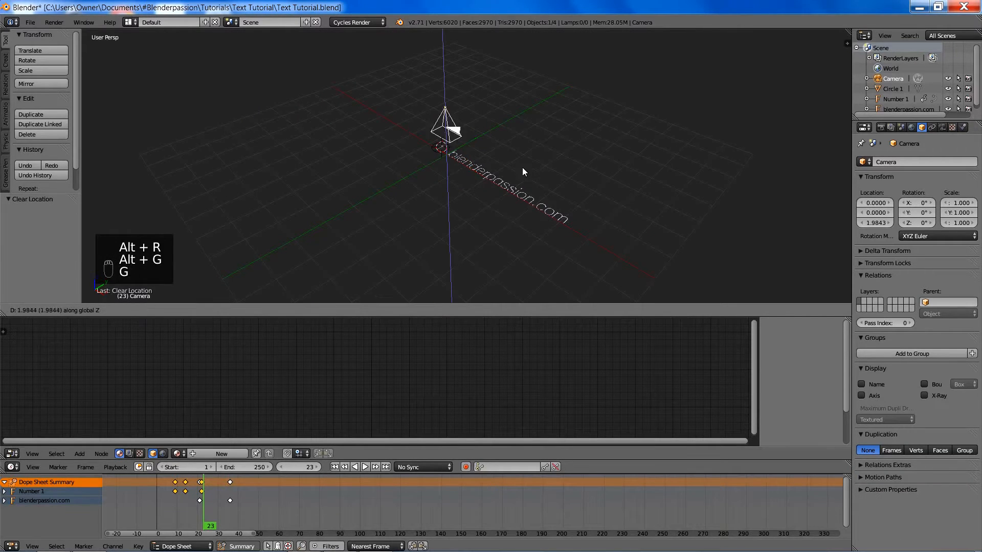
click(613, 144)
click(943, 127)
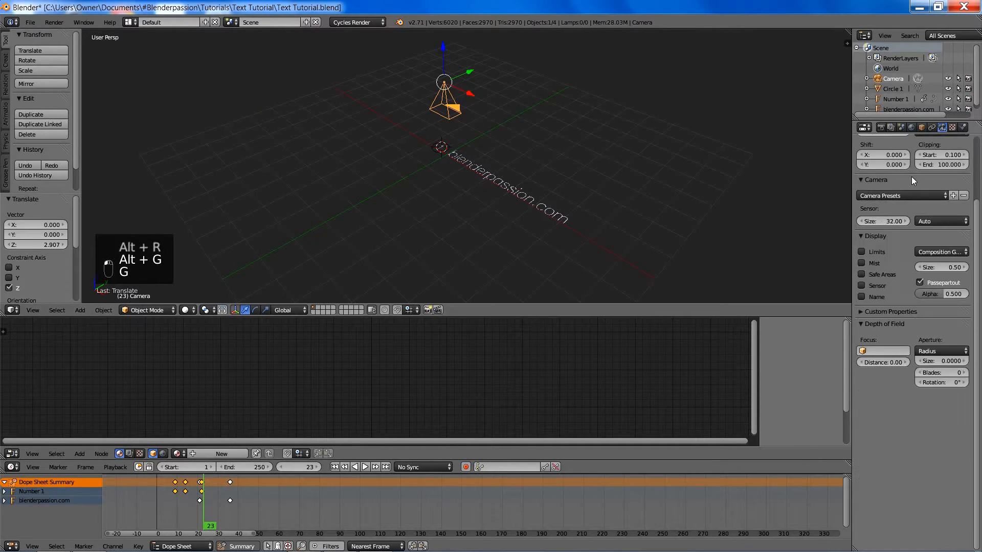
scroll(911, 176, up, 5)
click(914, 190)
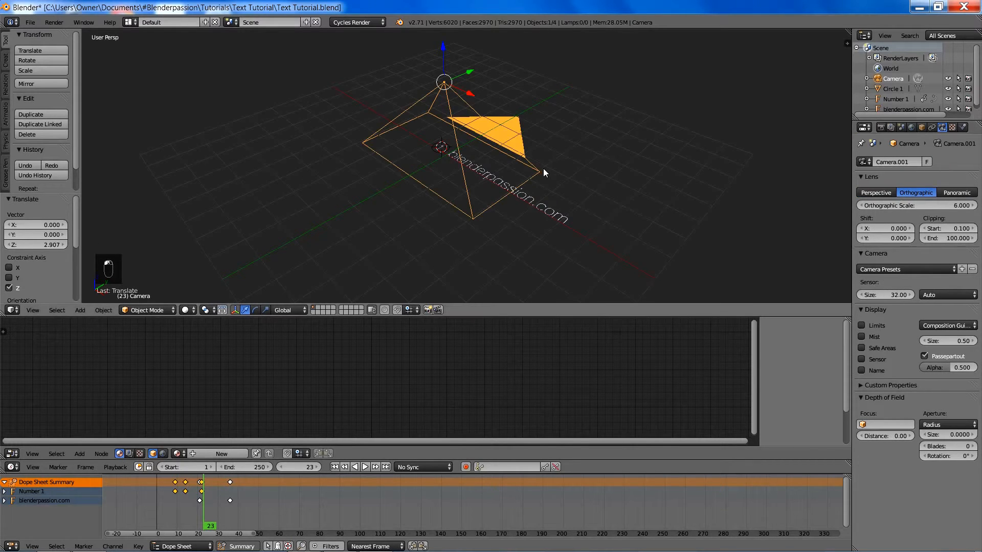
In a wireframe front view, move the camera 1.962 along the X axis.
middle_drag(543, 168, 528, 155)
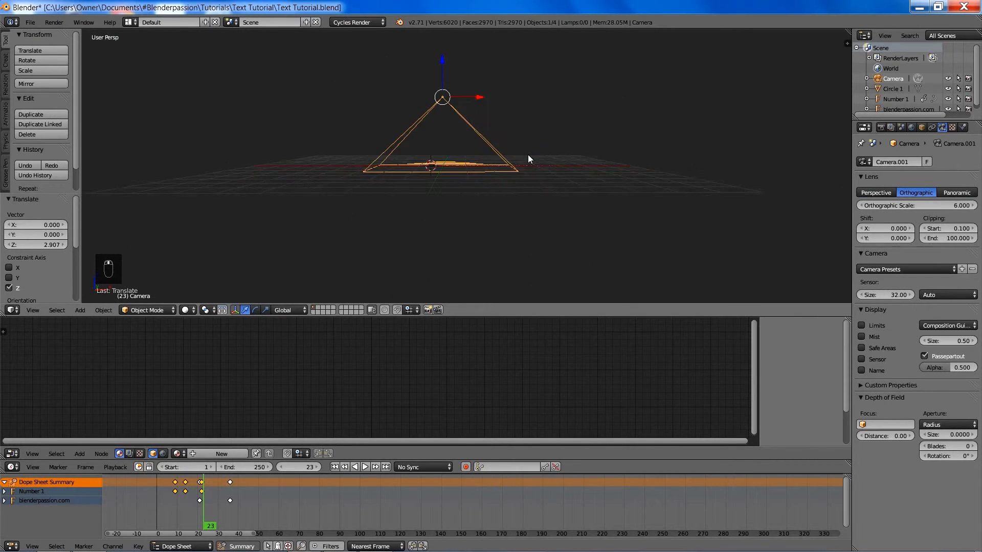
key(KP_1)
key(z)
scroll(459, 208, up, 4)
key(g)
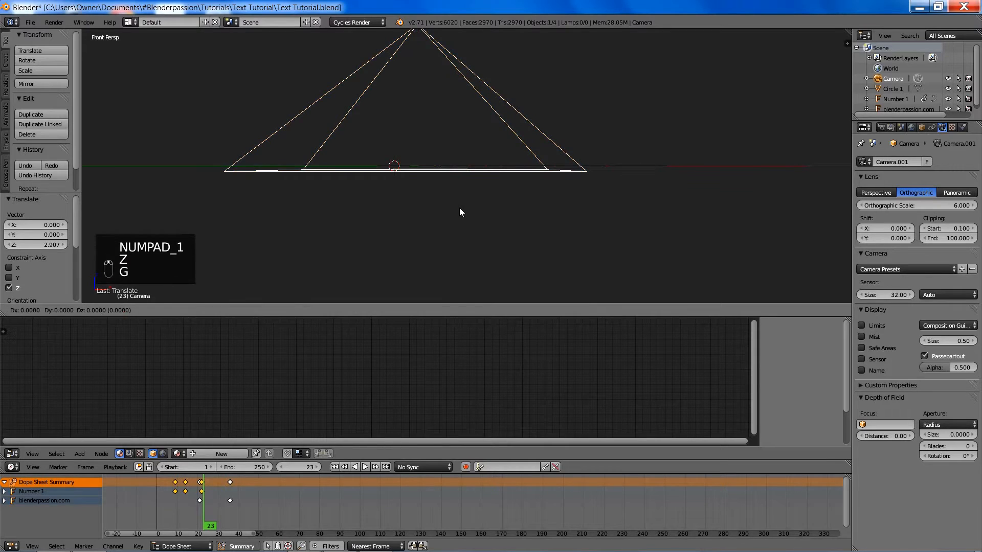
key(x)
click(555, 204)
In the orthographic front view, move the camera another 0.178 along X and 0.512 along Z.
key(KP_5)
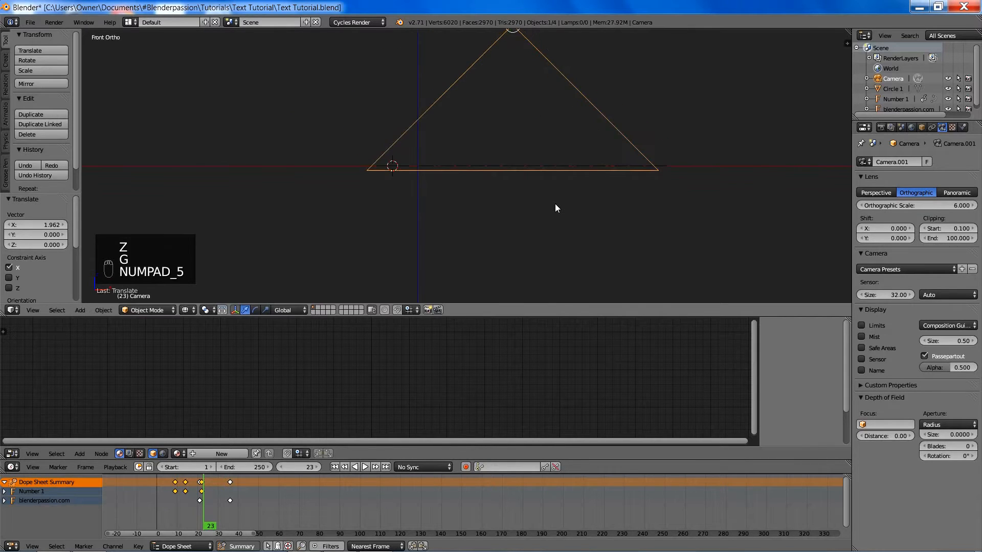
shift+middle_drag(556, 205, 487, 212)
scroll(481, 214, up, 2)
key(g)
key(x)
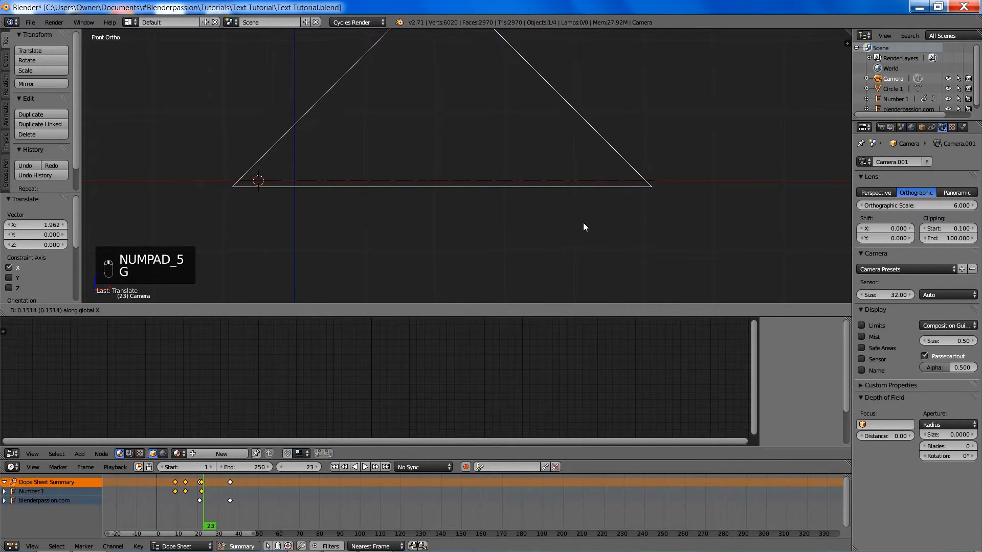
click(600, 223)
key(g)
key(z)
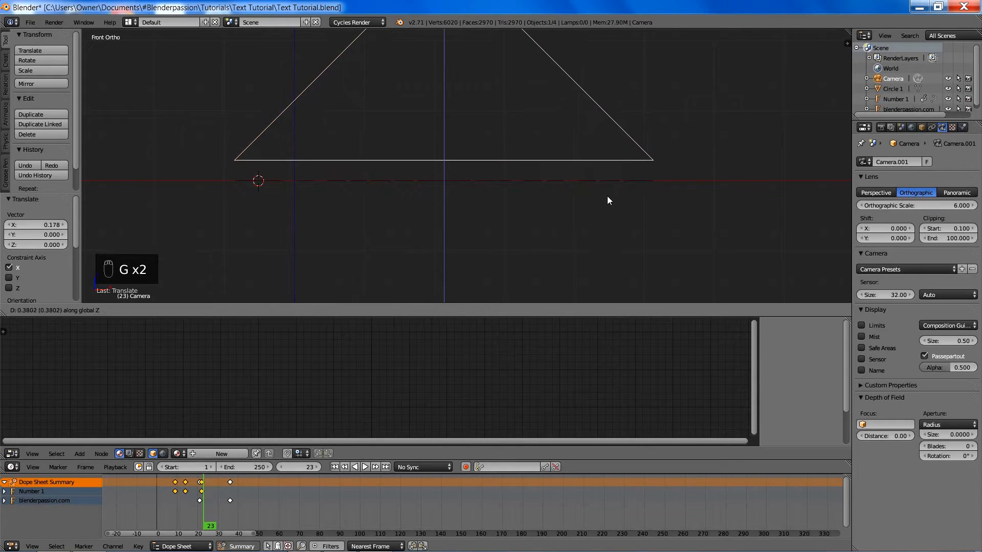
click(607, 191)
Look through the camera in solid shading and set its Orthographic Scale to 12.280.
key(KP_0)
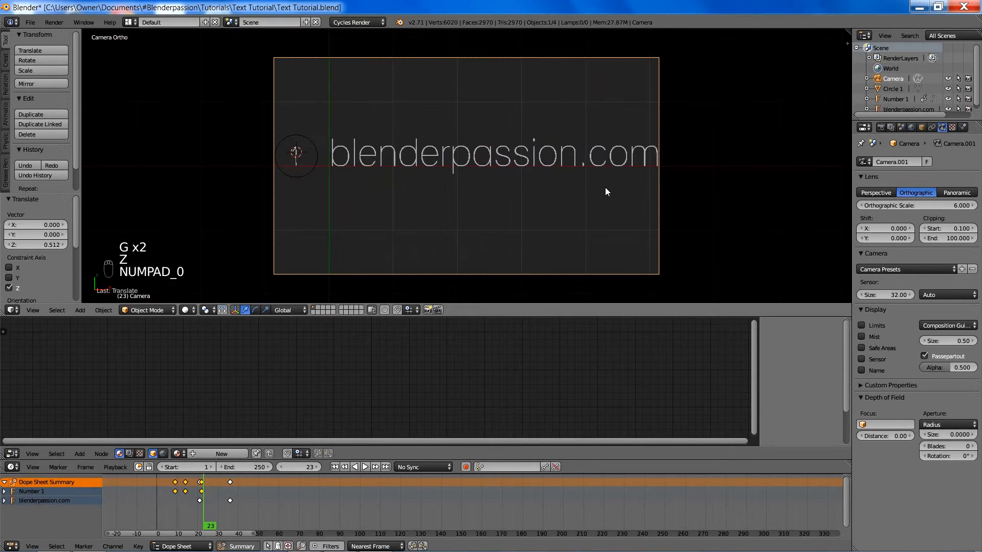
key(z)
key(z)
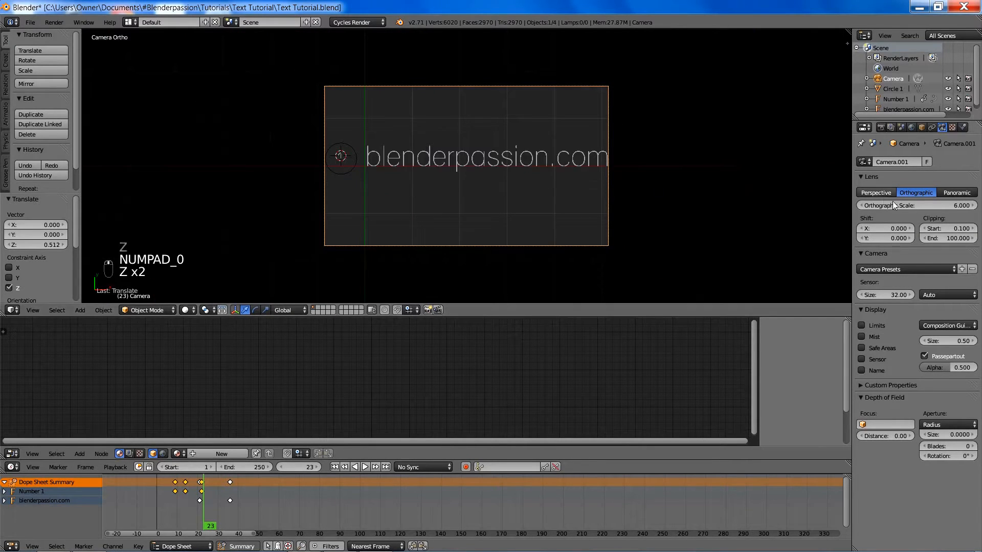
drag(893, 204, 966, 204)
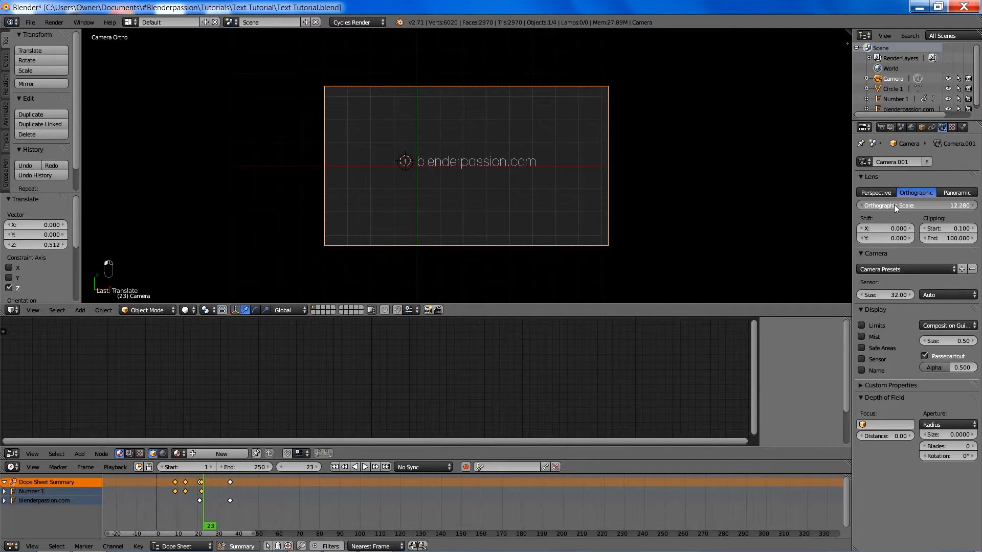
Shift the camera so the logo sits left of centre in its frame, deselect it and briefly toggle rendered shading.
key(g)
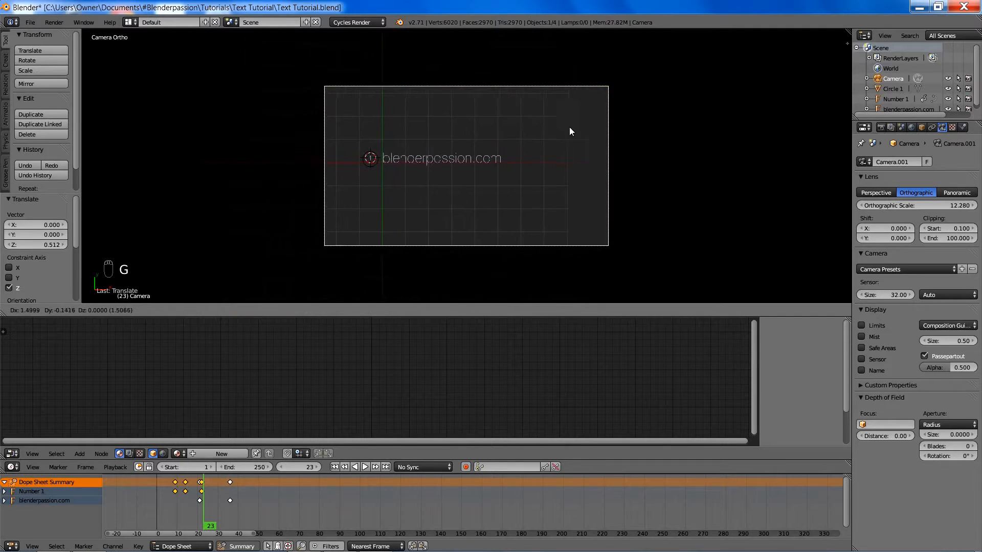
click(576, 128)
key(a)
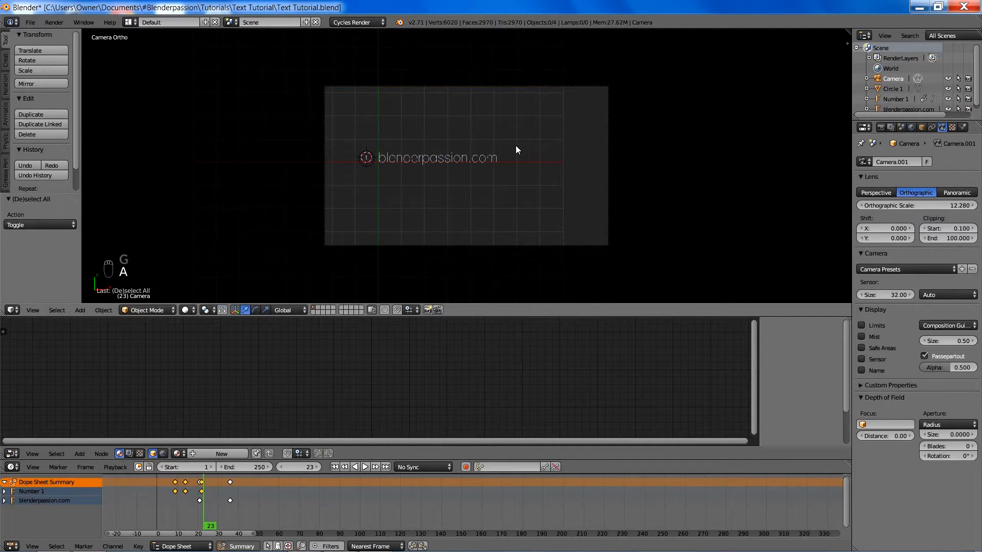
key(shift+z)
key(z)
key(z)
key(z)
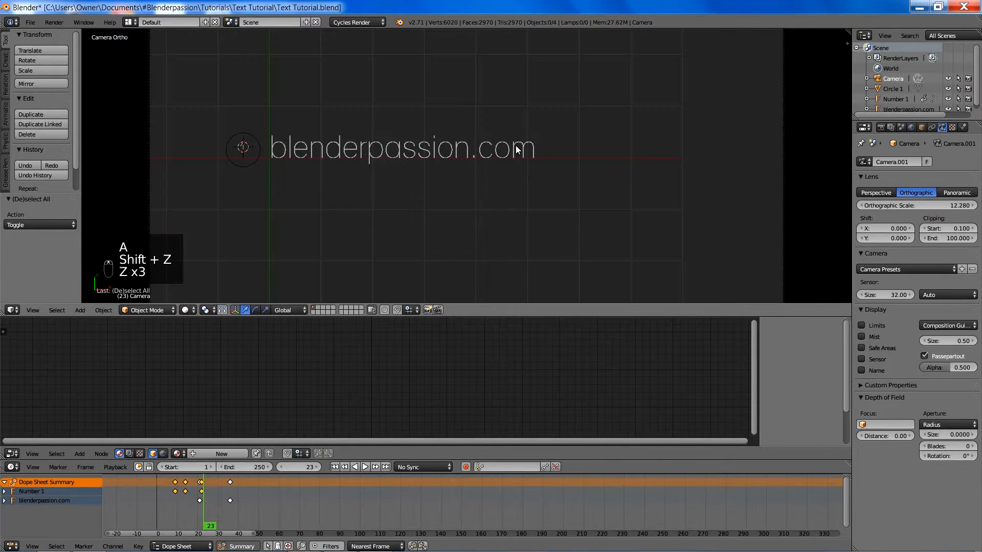
Leave the camera view and move the camera to layer 2.
middle_drag(471, 159, 601, 88)
right_click(593, 96)
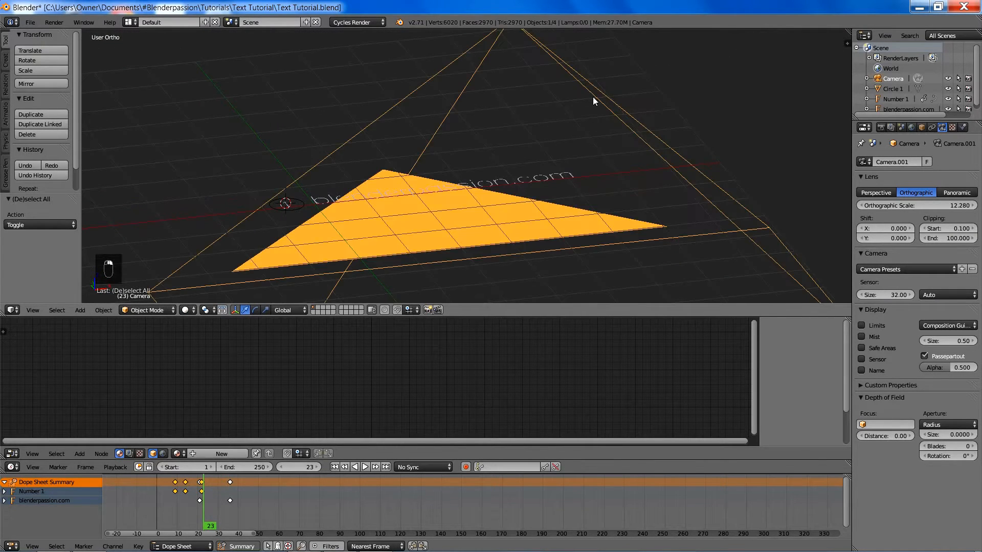
key(m)
click(670, 118)
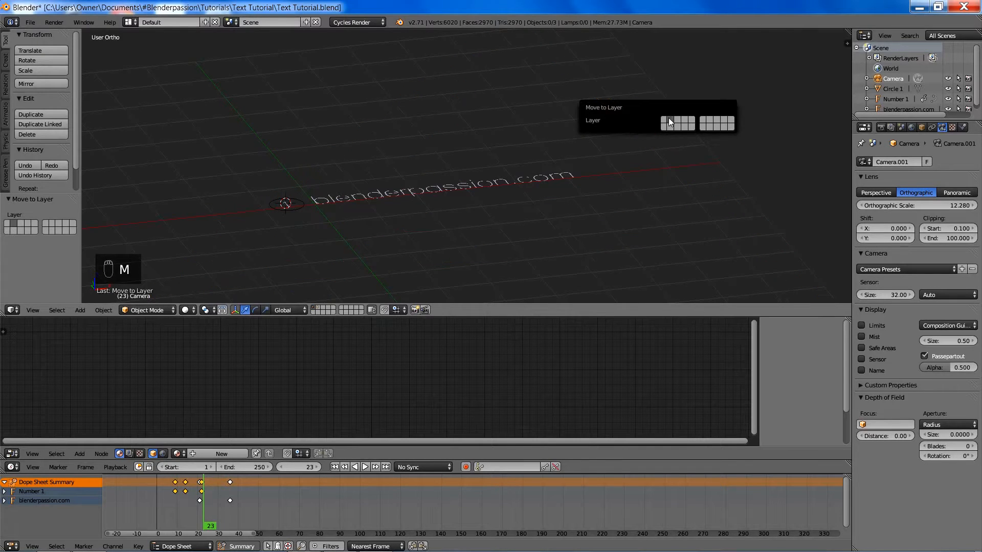
Save the current scene over Text Tutorial.blend.
middle_drag(351, 118, 460, 182)
scroll(421, 189, up, 3)
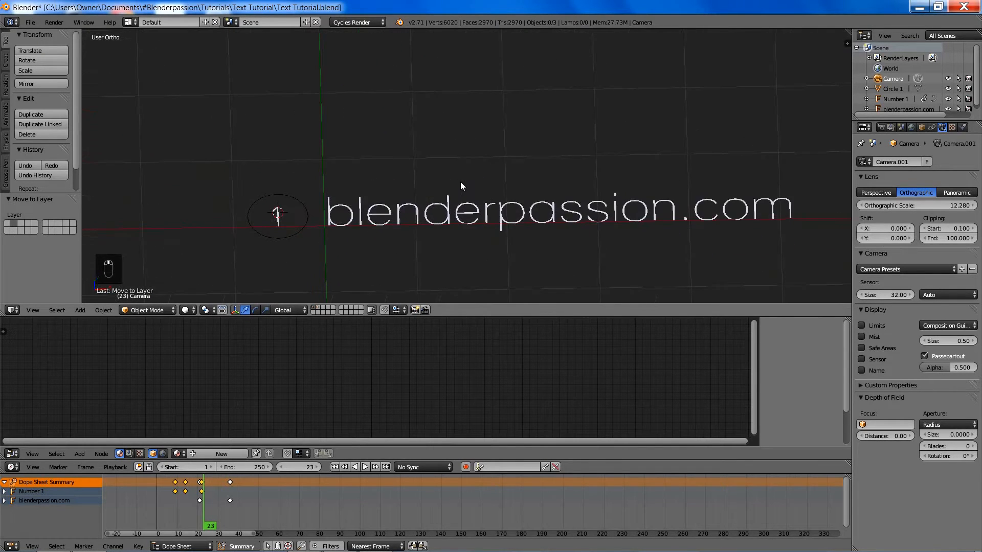
shift+middle_drag(360, 188, 456, 161)
click(455, 160)
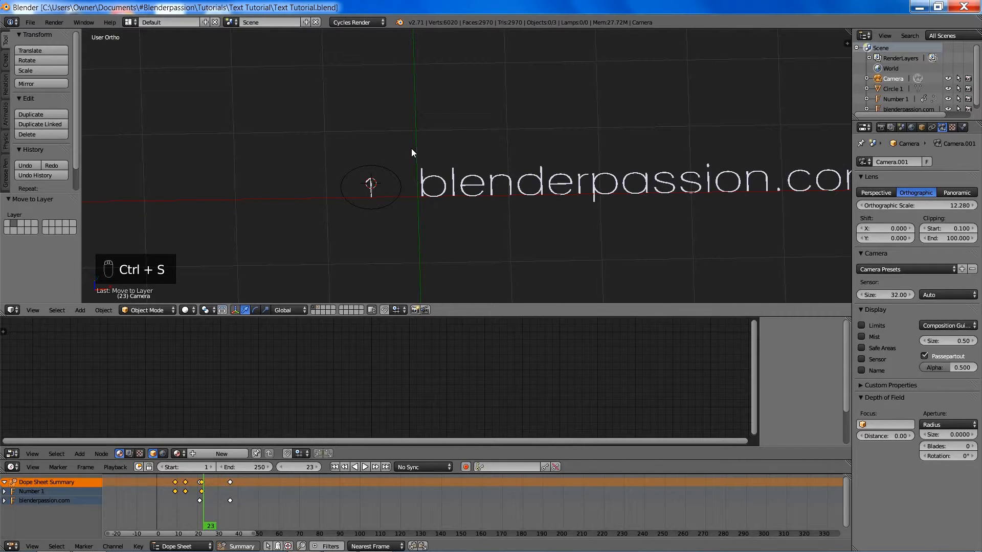
Select the "1" in top view, split the 3D view and turn the new area into a Graph Editor.
shift+middle_drag(411, 148, 474, 127)
scroll(473, 127, up, 1)
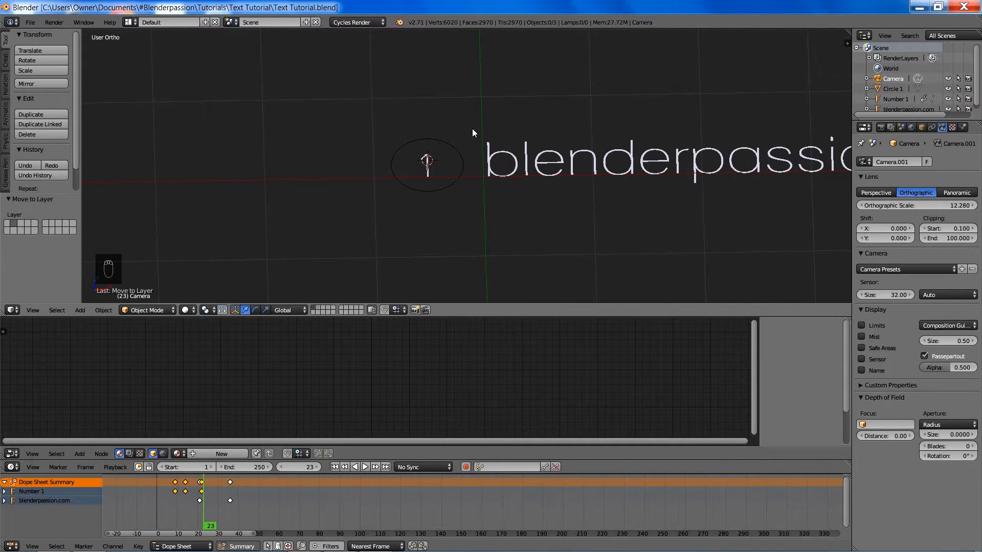
right_click(435, 166)
key(KP_7)
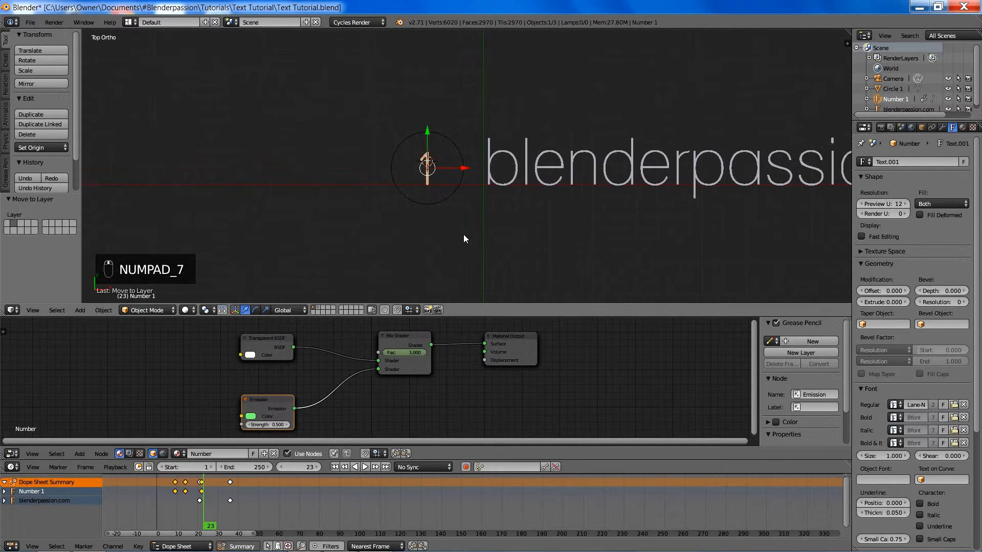
drag(3, 305, 240, 324)
click(11, 310)
click(22, 284)
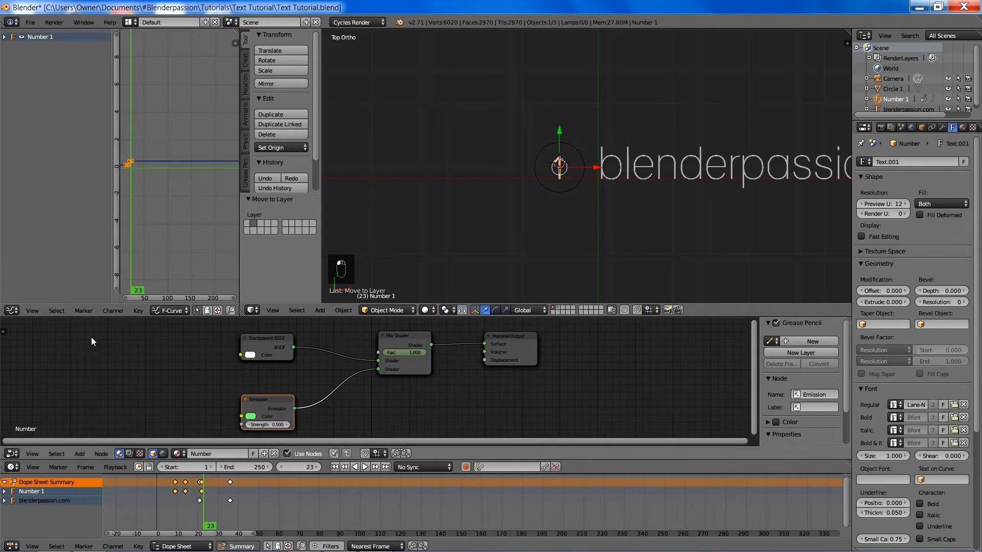
Select all F-curve keyframes of the "1" in the Graph Editor and set their interpolation to Back.
scroll(181, 171, up, 5)
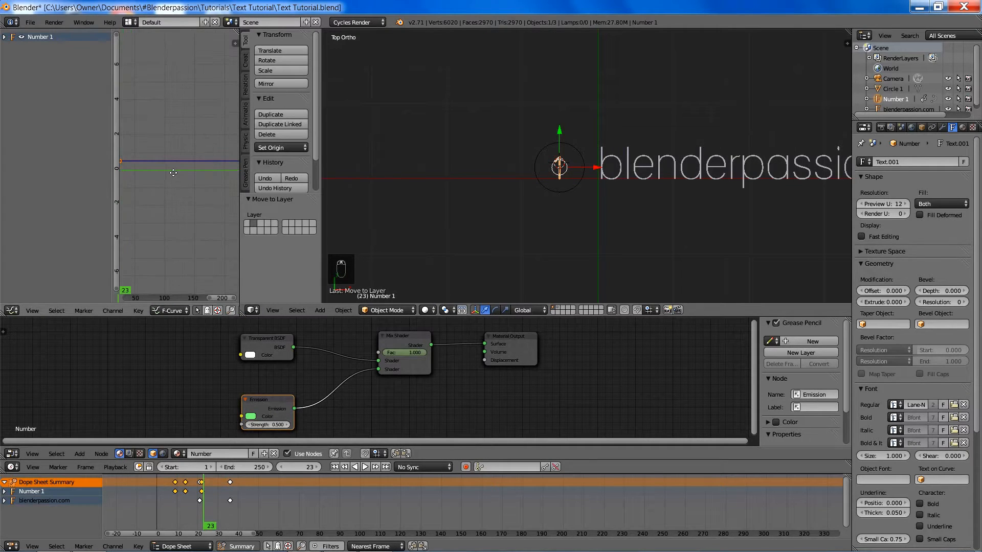
middle_drag(170, 168, 221, 193)
scroll(215, 195, up, 14)
middle_drag(148, 221, 216, 167)
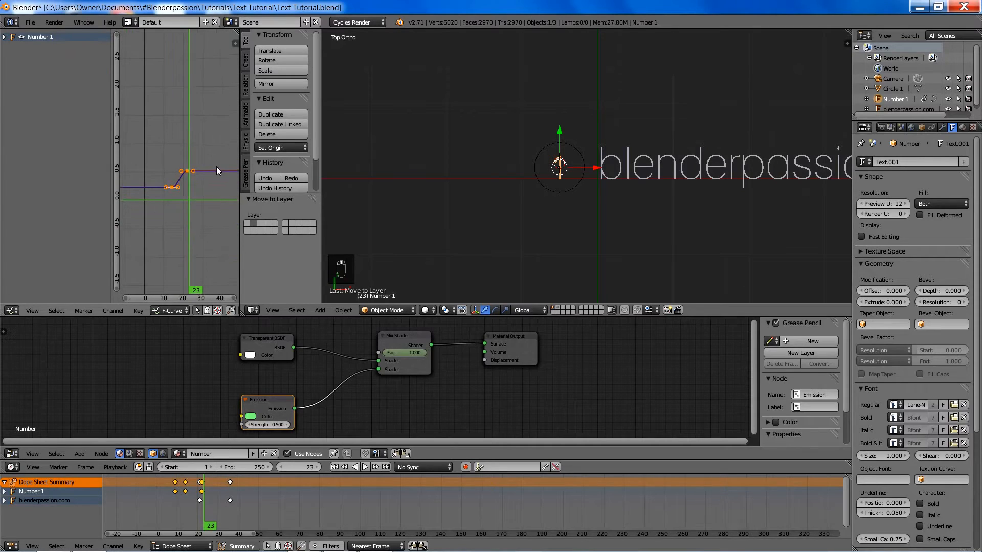
scroll(205, 172, up, 5)
scroll(201, 173, up, 8)
middle_drag(199, 227, 206, 204)
scroll(207, 204, down, 3)
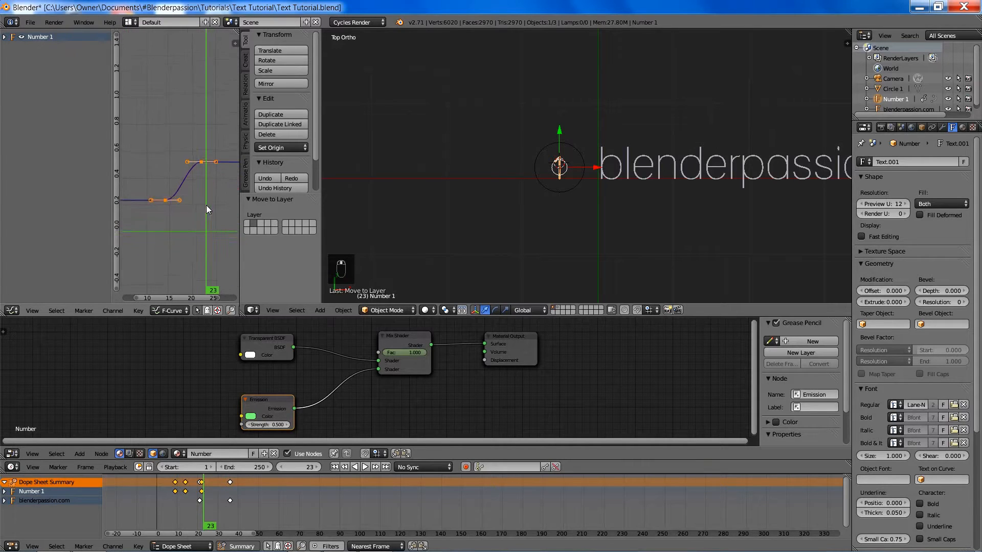
key(a)
key(a)
key(t)
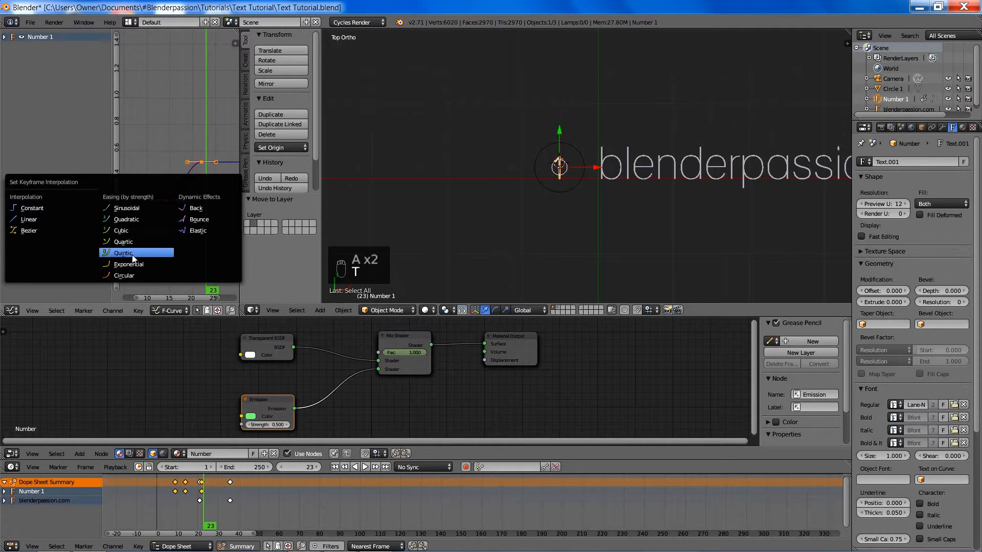
click(198, 209)
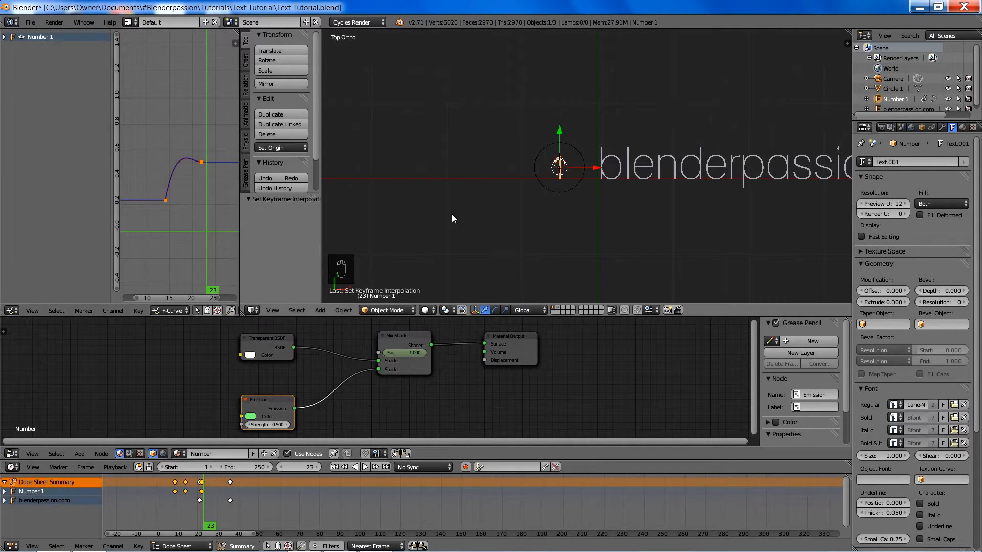
Return to frame 1 and play the animation to check how the "1" grows inside the circle.
key(shift+Left)
scroll(524, 198, up, 7)
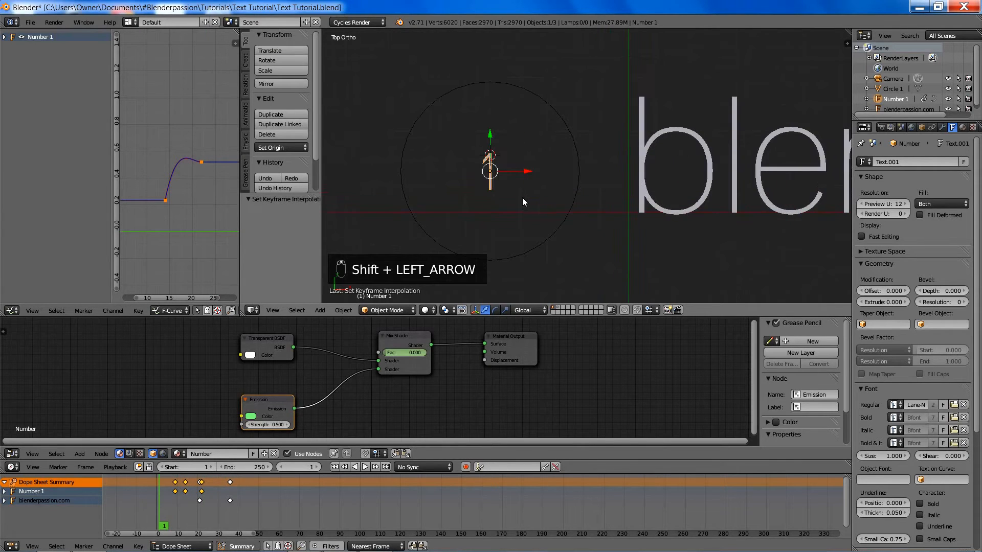
shift+middle_drag(523, 202, 584, 204)
key(alt+a)
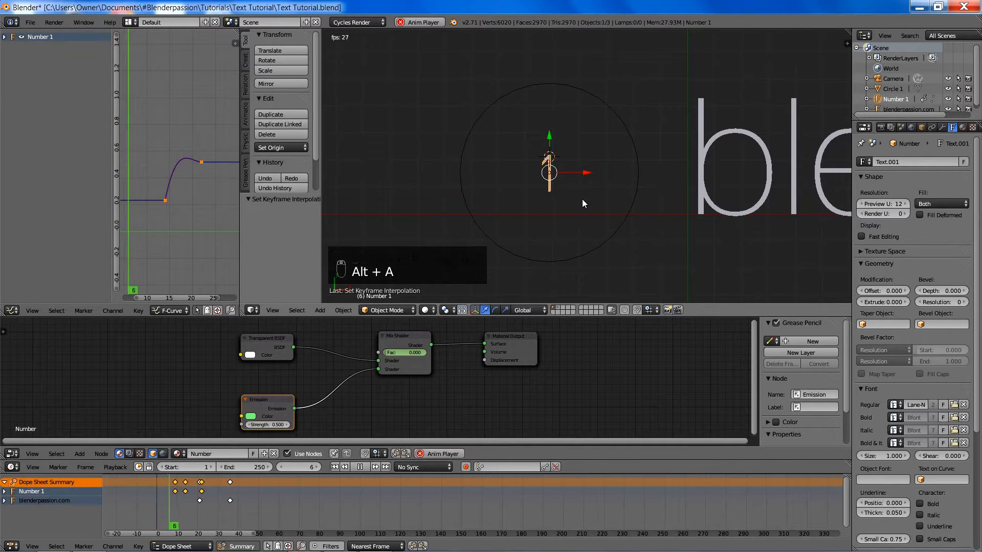
Stop the playback, scrub to frame 21, then hide the 3D view's tool shelf and widen the Graph Editor.
key(alt+a)
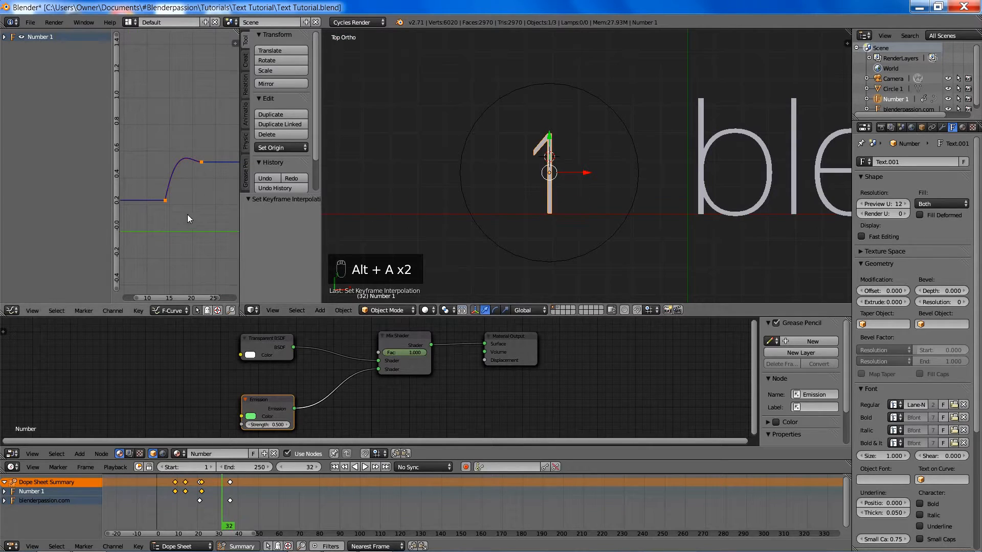
mouse_move(188, 214)
mouse_down()
mouse_move(161, 220)
mouse_move(215, 214)
mouse_move(158, 232)
mouse_move(196, 229)
mouse_up()
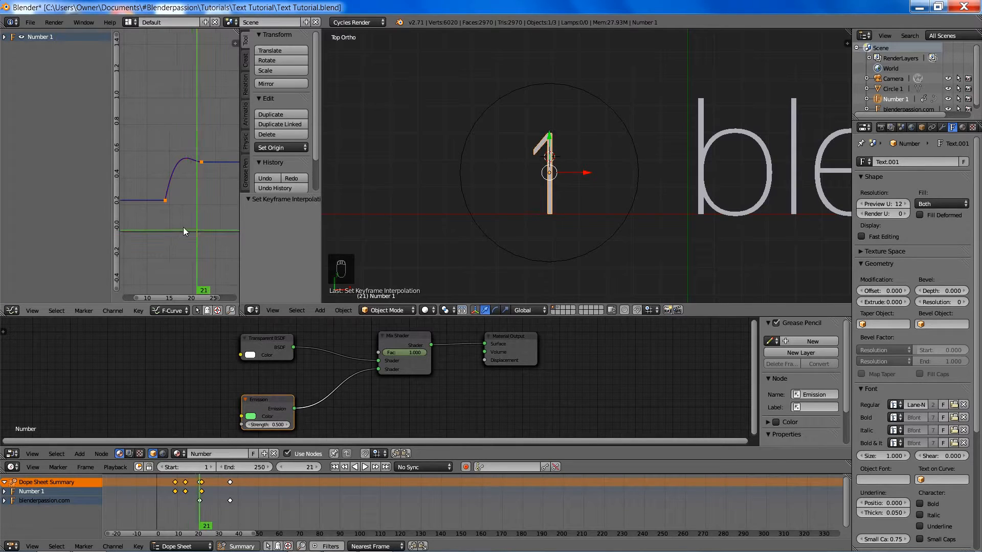
key(n)
key(n)
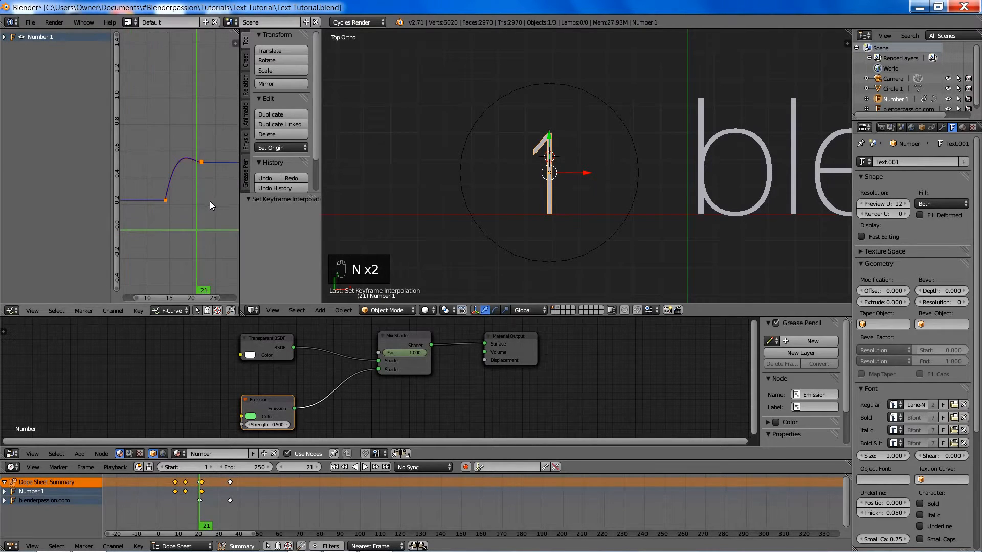
key(t)
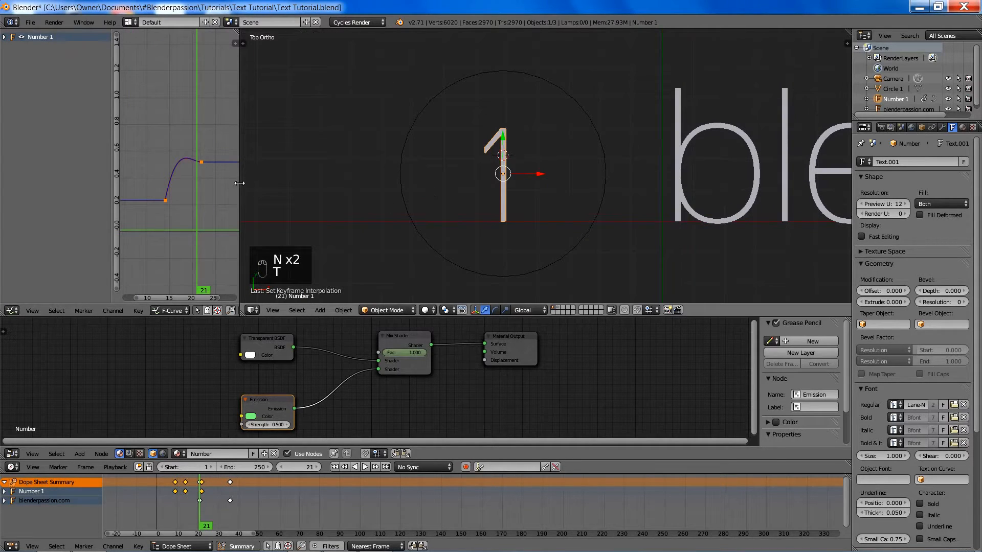
drag(239, 183, 303, 197)
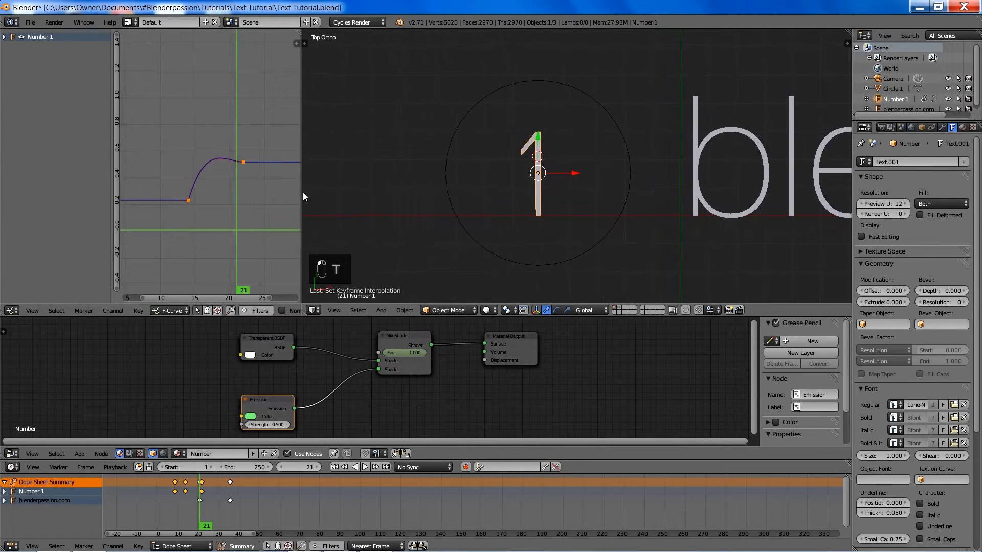
Select all F-curve keyframes of the "1" and set their interpolation to Bezier.
key(a)
key(a)
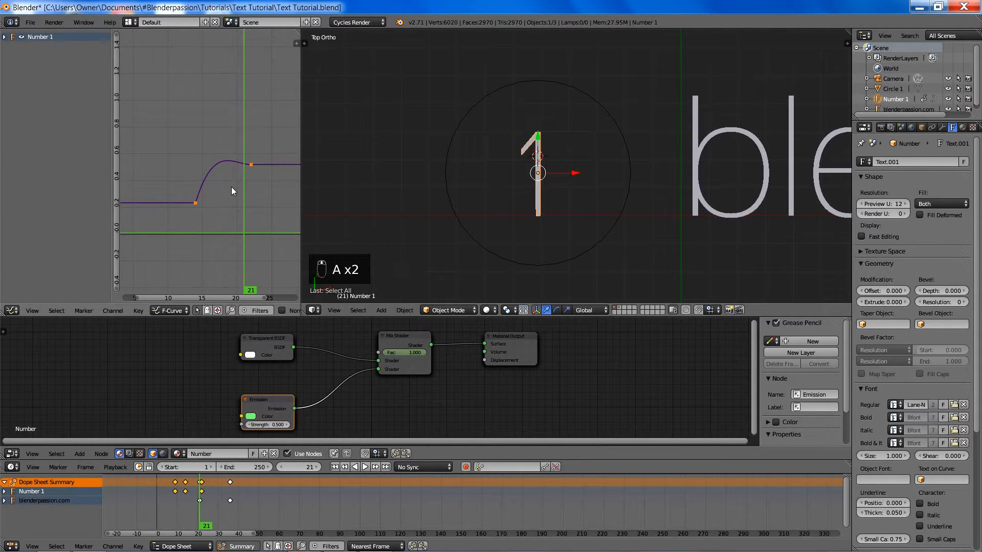
key(t)
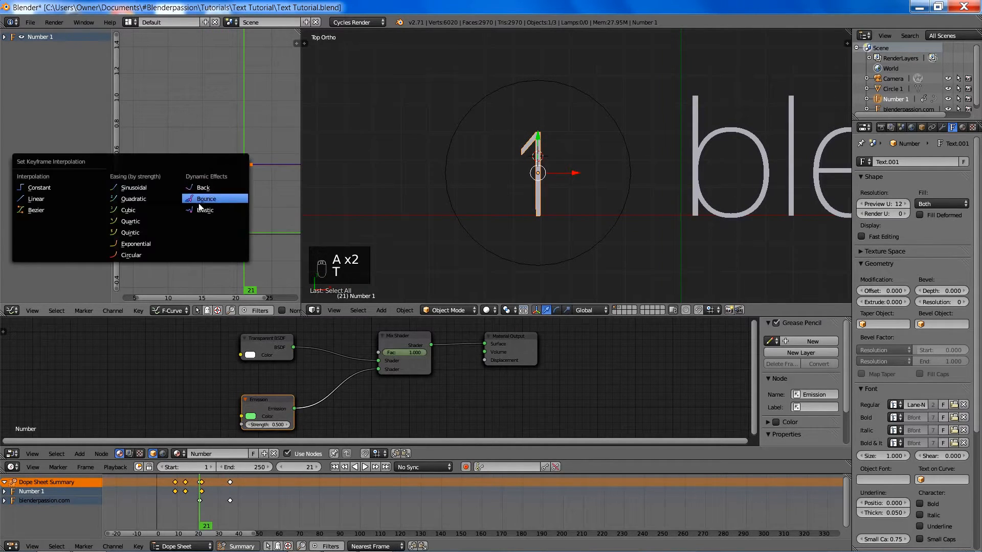
click(78, 210)
Box-select the first scale keyframes and rotate their handles so the scale curves of the "1" rise steeply from the start.
right_click(195, 203)
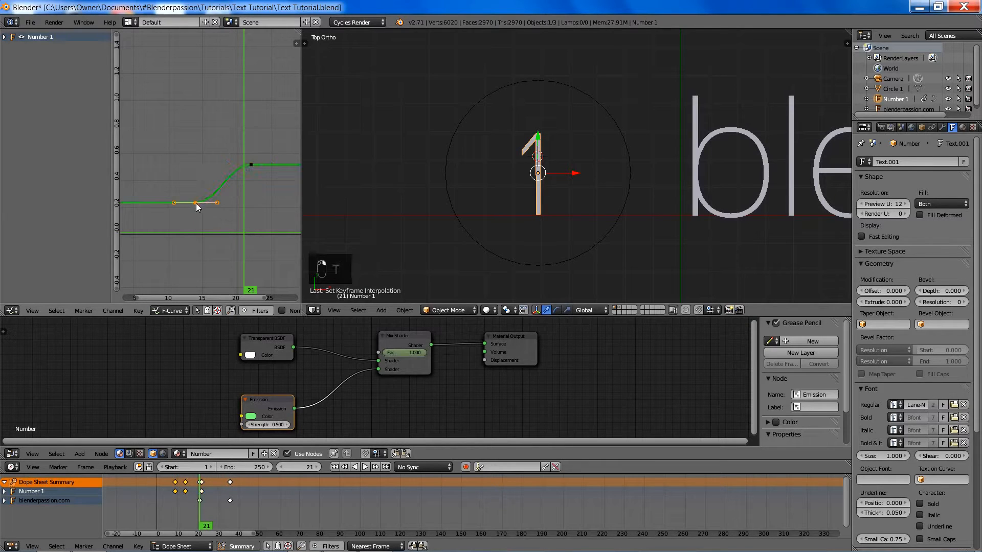
scroll(223, 226, up, 1)
key(a)
key(b)
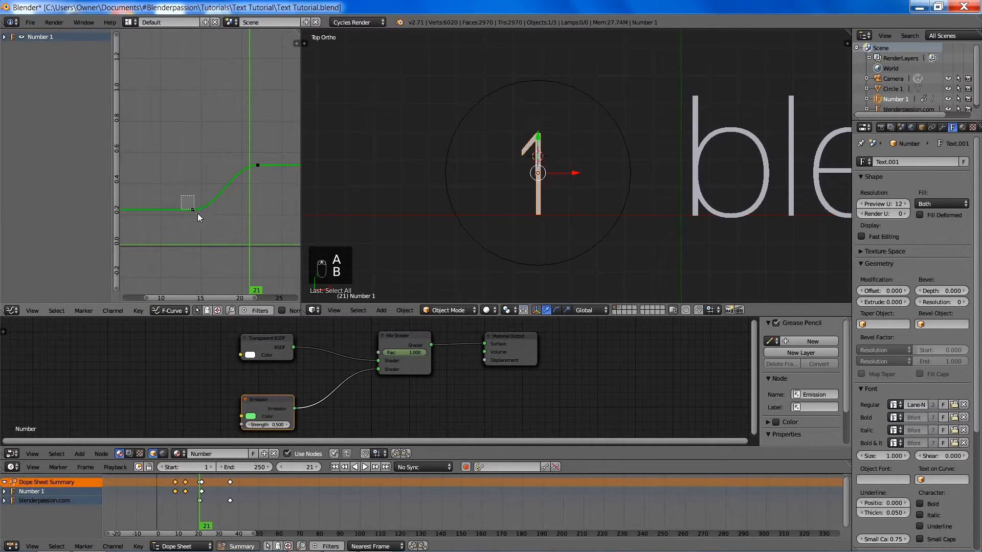
drag(197, 213, 207, 226)
click(4, 37)
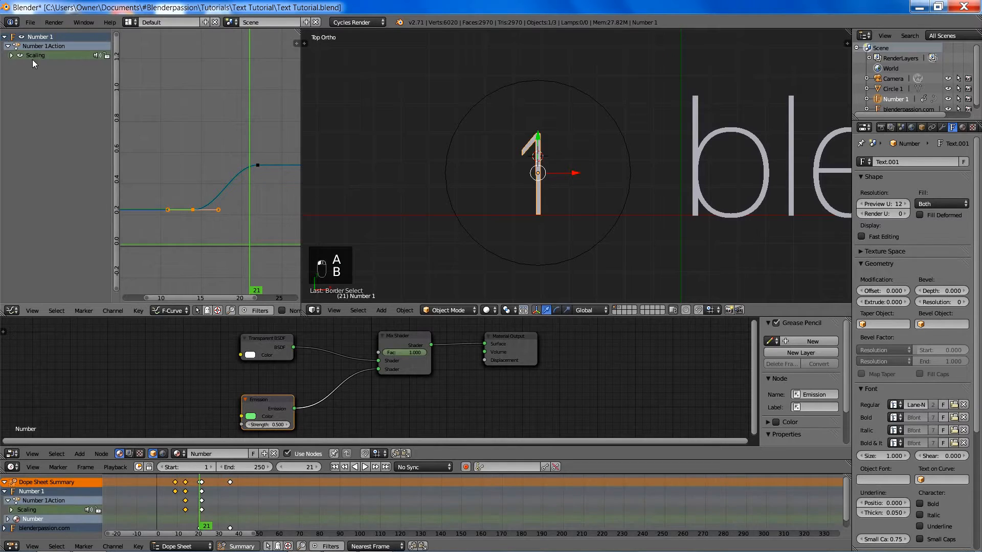
click(11, 55)
key(r)
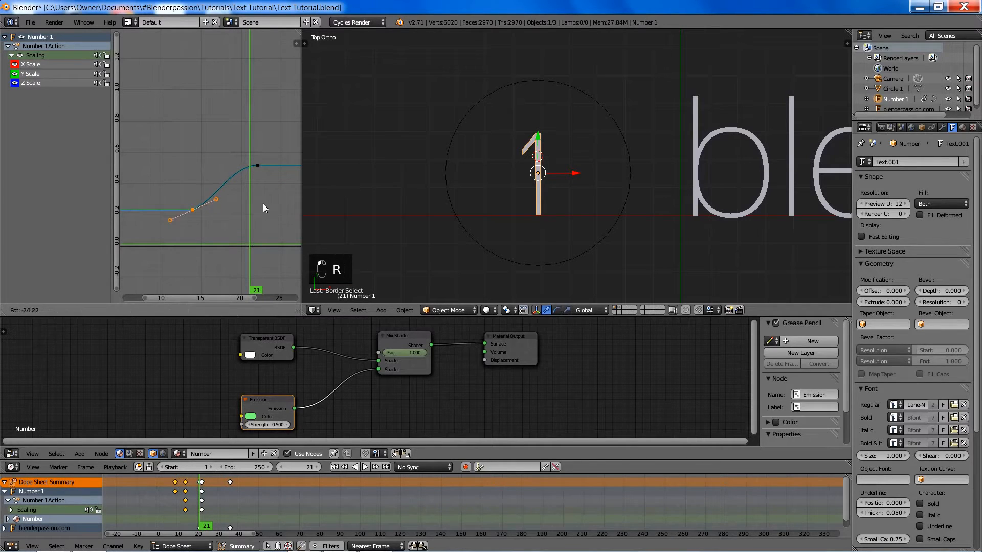
click(234, 155)
Box-select the last scale keyframes, then rotate and lengthen their handles so the curves overshoot before settling.
key(a)
key(b)
drag(246, 163, 274, 190)
key(r)
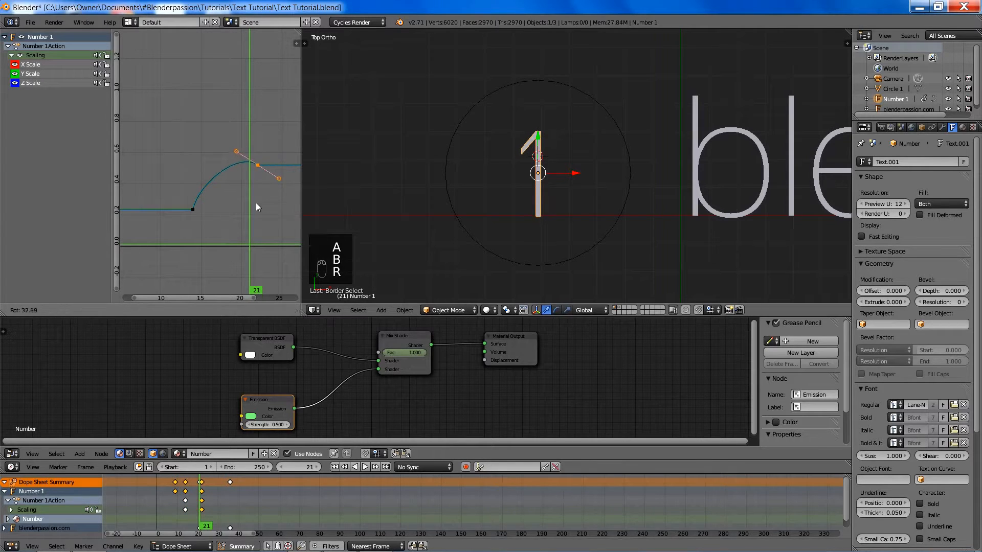
click(247, 206)
key(s)
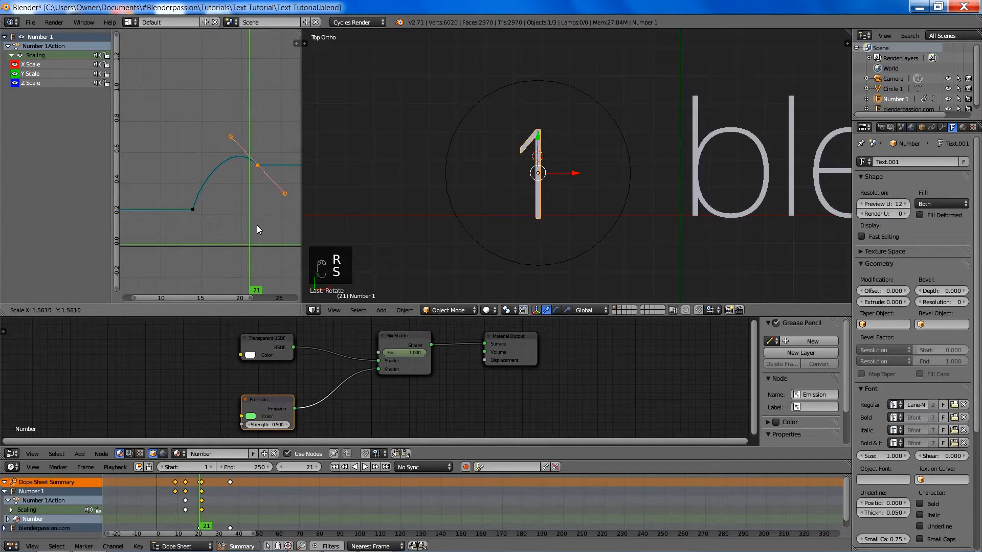
click(259, 236)
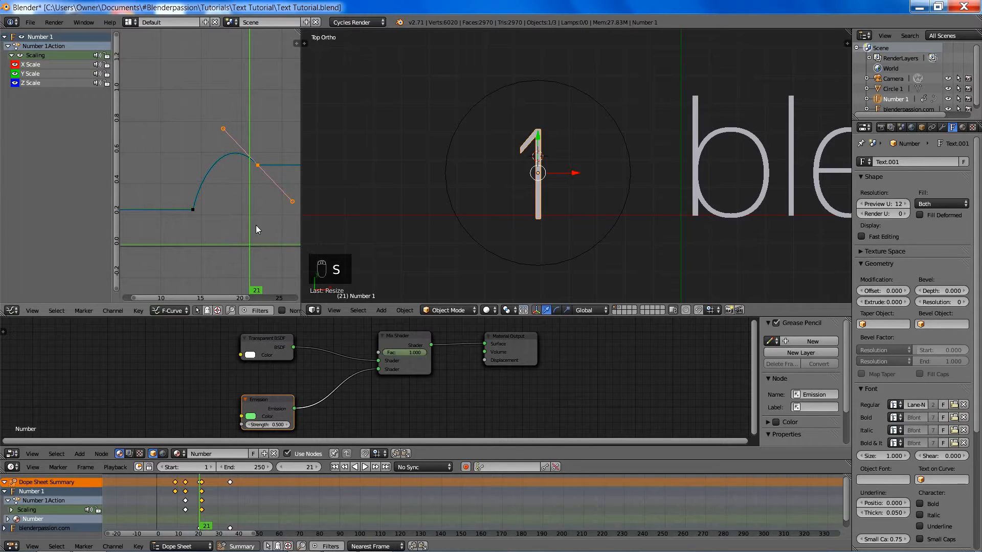
Deselect the keyframes and play the animation from about frame 13 to check the overshooting growth of the "1".
key(a)
middle_drag(243, 201, 229, 191)
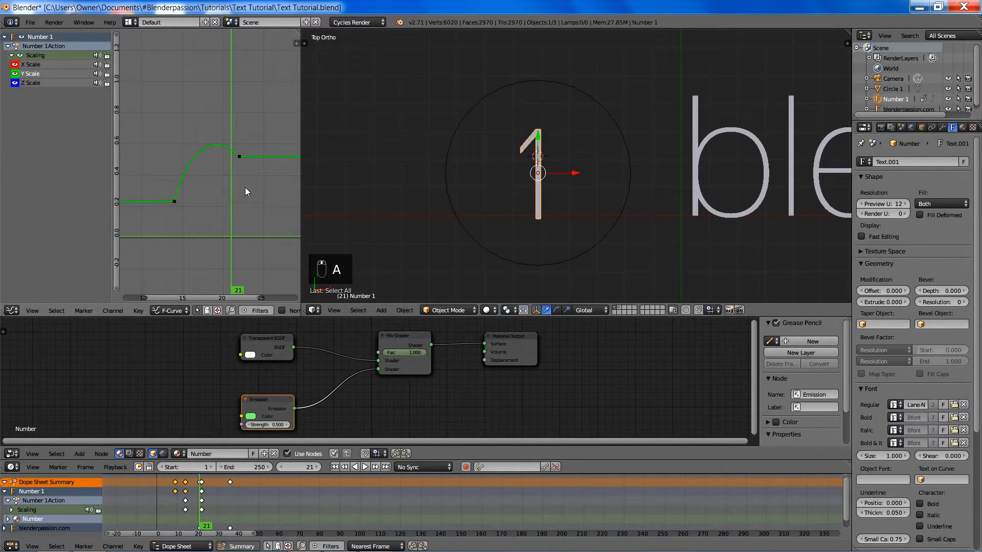
drag(225, 204, 167, 217)
key(alt+a)
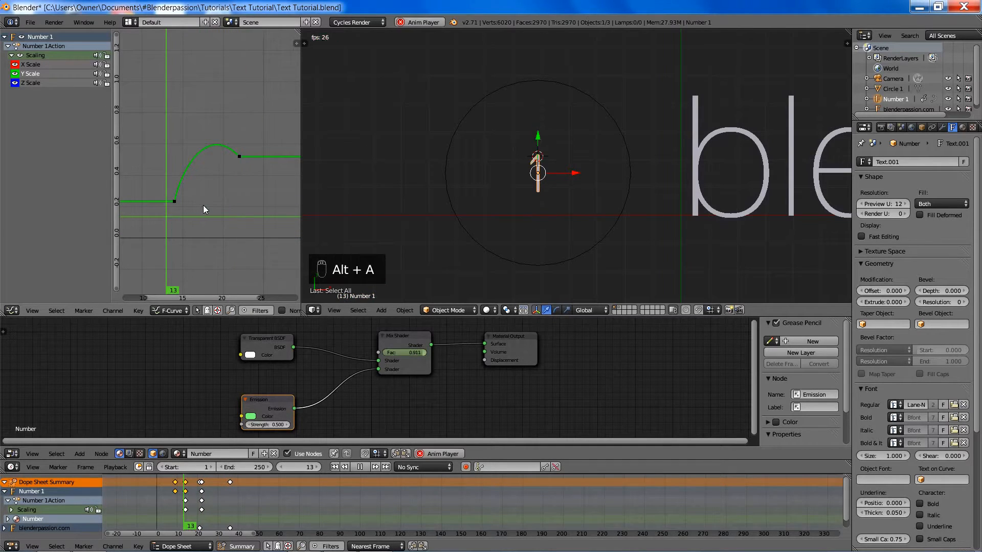
key(alt+a)
click(169, 216)
key(alt+a)
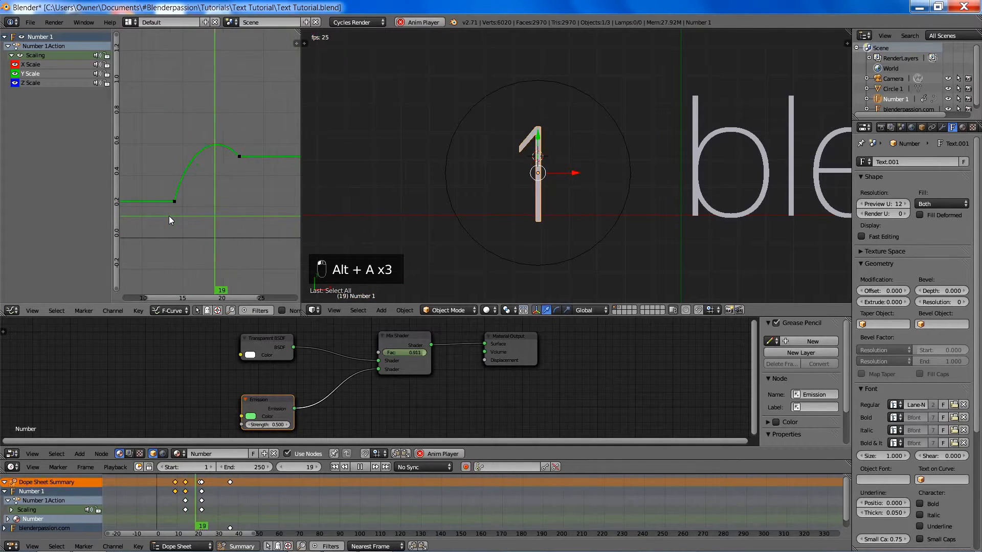
key(alt+a)
Save the file over Text Tutorial.blend and merge the Graph Editor area back into the 3D view.
scroll(234, 200, down, 3)
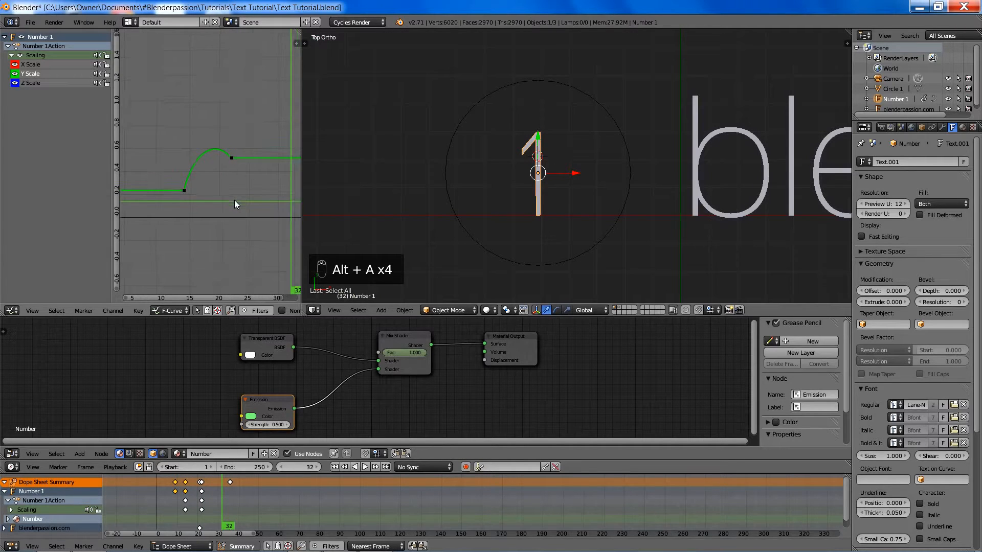
key(ctrl+s)
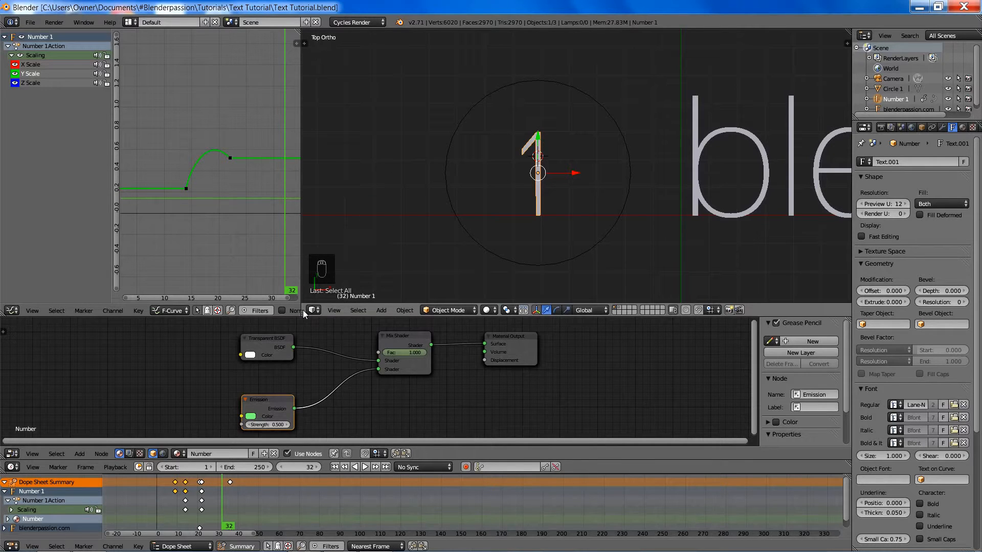
drag(303, 310, 278, 314)
Select the circle around the "1" and assign the existing Number material to it.
right_click(504, 219)
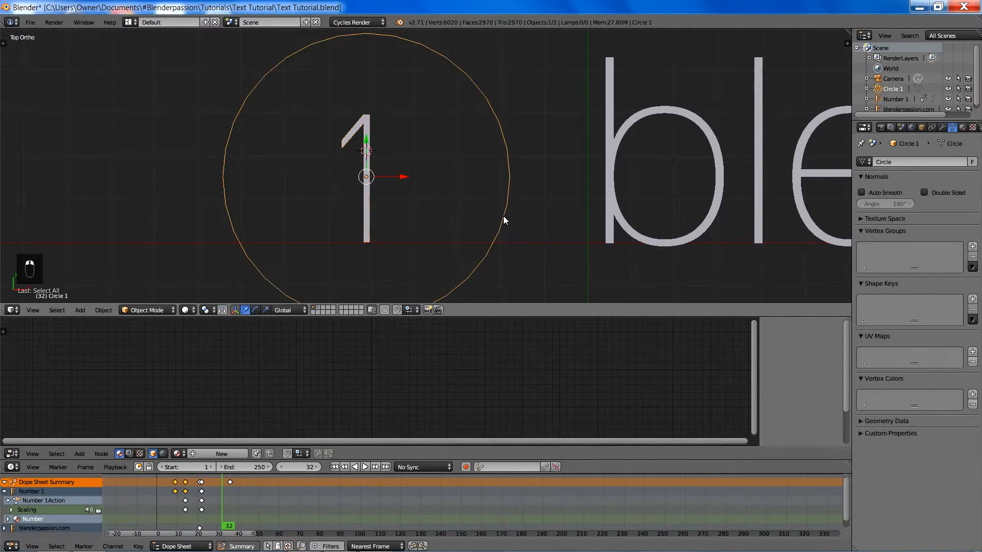
scroll(504, 209, down, 2)
click(963, 127)
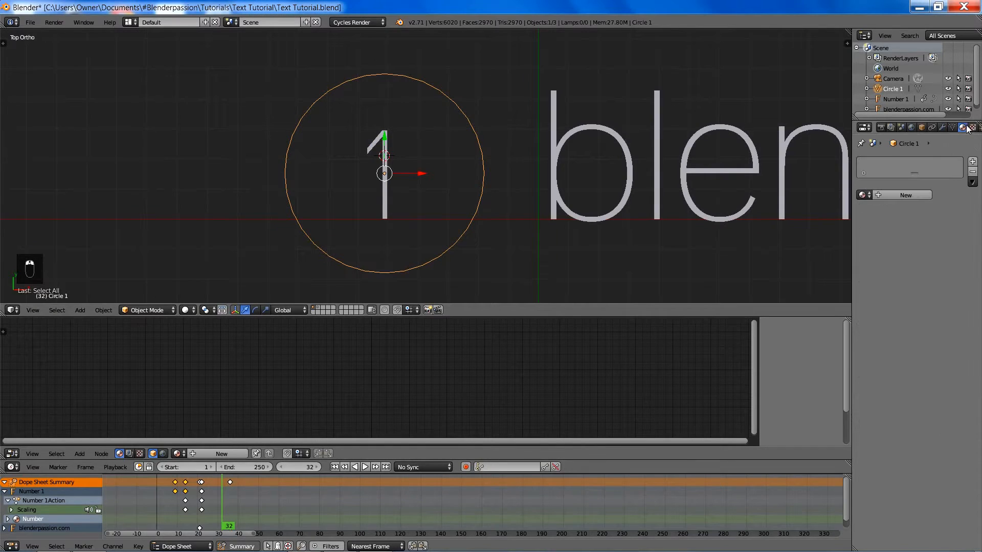
click(862, 195)
click(853, 223)
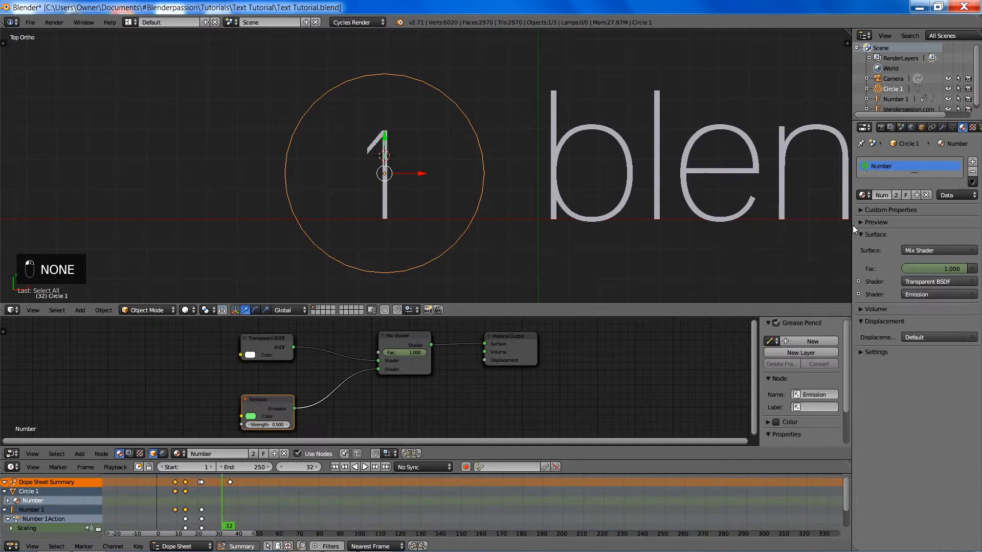
Make the circle's material a single-user copy and rename it Circle.
click(895, 195)
click(885, 196)
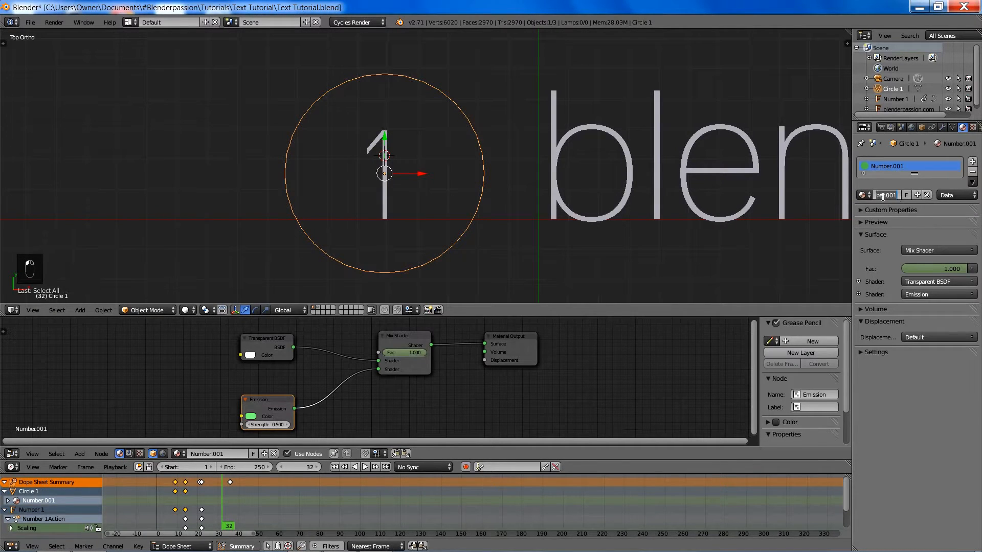
text(Circle)
key(Return)
Collapse the Dope Sheet channels and delete the two keyframes inherited by Circle 1.
click(5, 511)
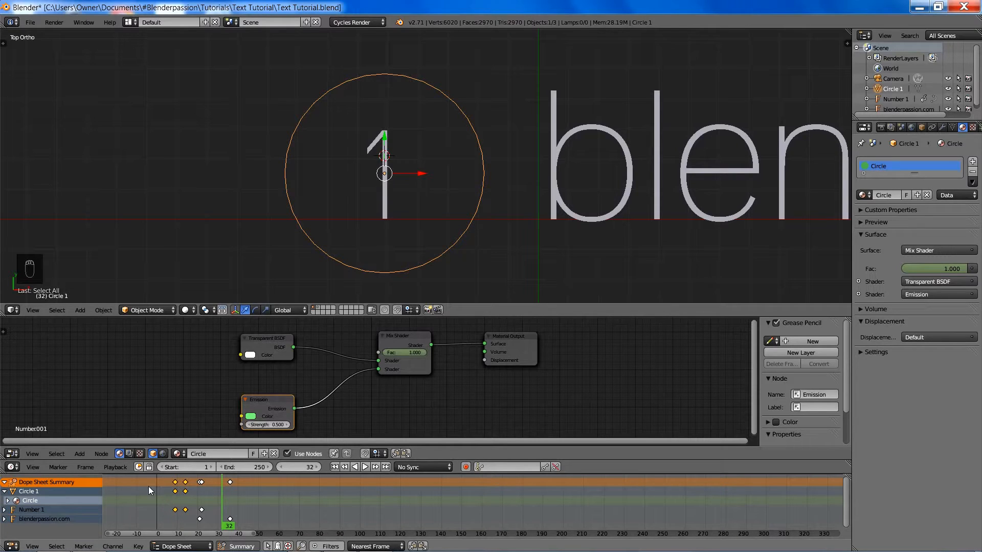
click(5, 492)
key(a)
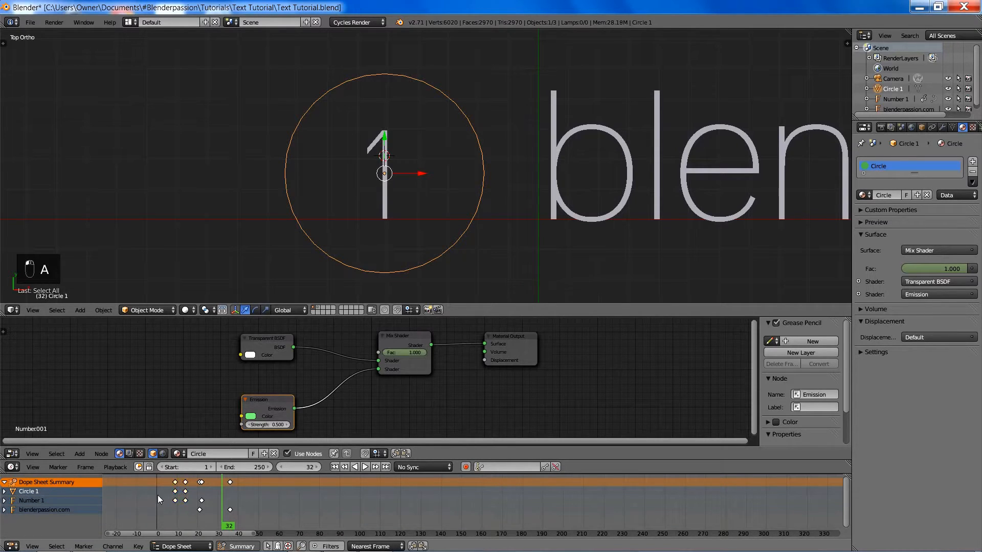
key(b)
drag(168, 492, 198, 495)
key(x)
click(248, 503)
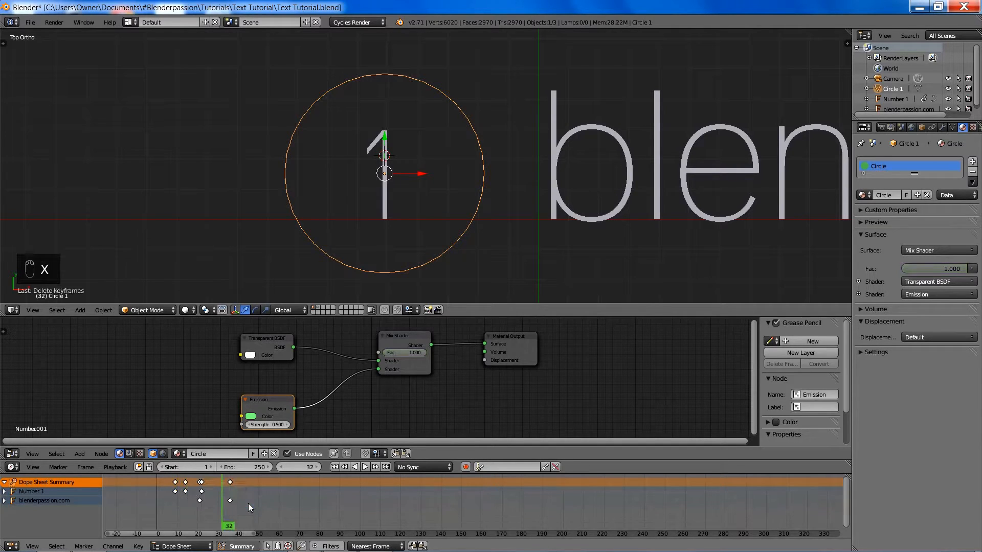
Set the circle's scale to 0.274 on X, Y and Z and save over Text Tutorial.blend.
shift+middle_drag(464, 164, 490, 167)
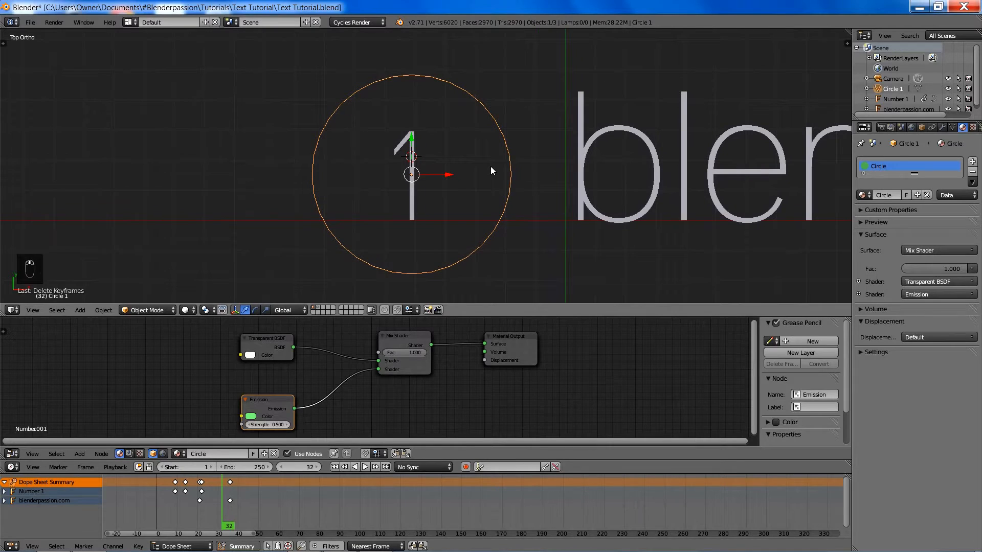
click(921, 127)
click(960, 203)
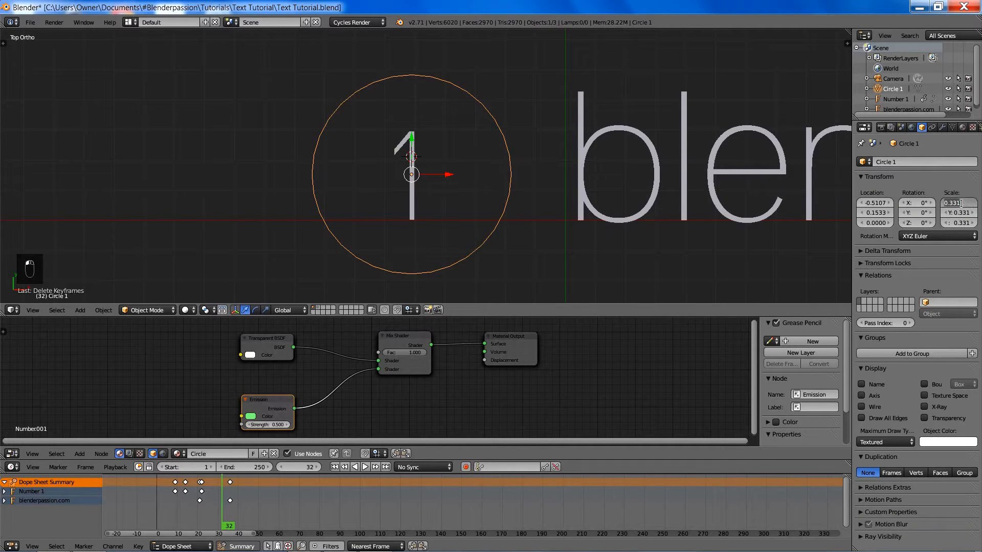
text(274)
key(Return)
key(ctrl+c)
key(ctrl+v)
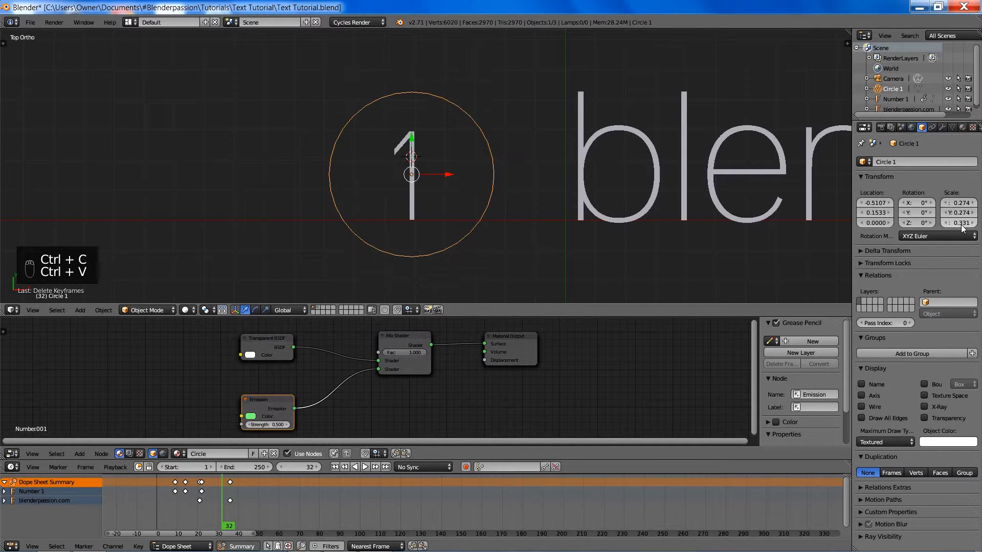
key(ctrl+v)
key(ctrl+s)
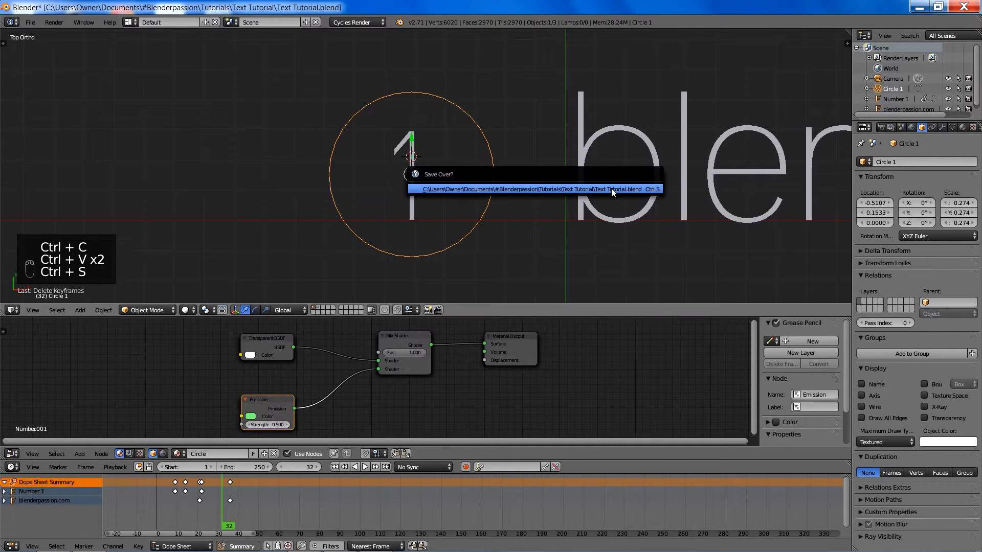
click(612, 189)
Set the Circle material's Mix Shader factor to 0 at frame 7, keyframe it, and start advancing the timeline.
shift+middle_drag(480, 174, 514, 176)
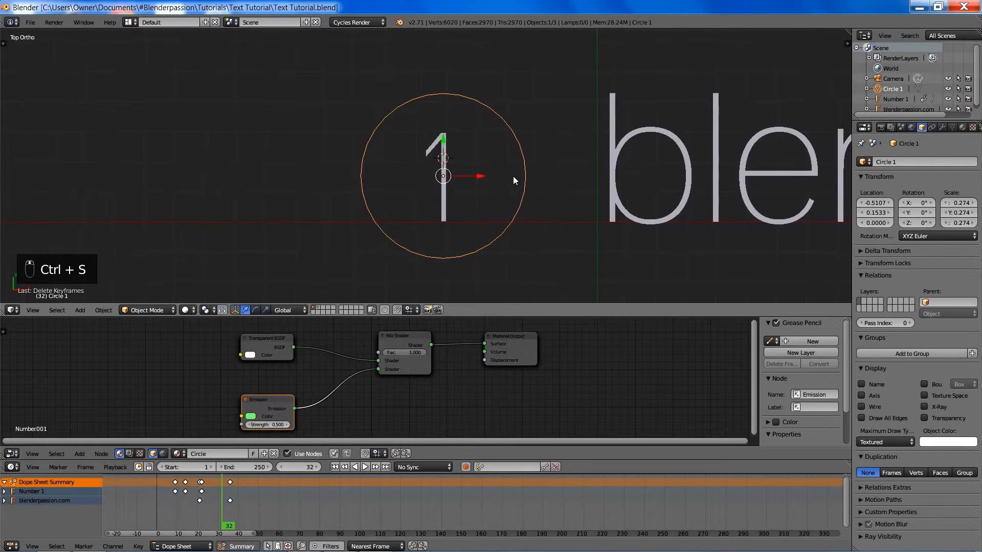
scroll(323, 367, up, 1)
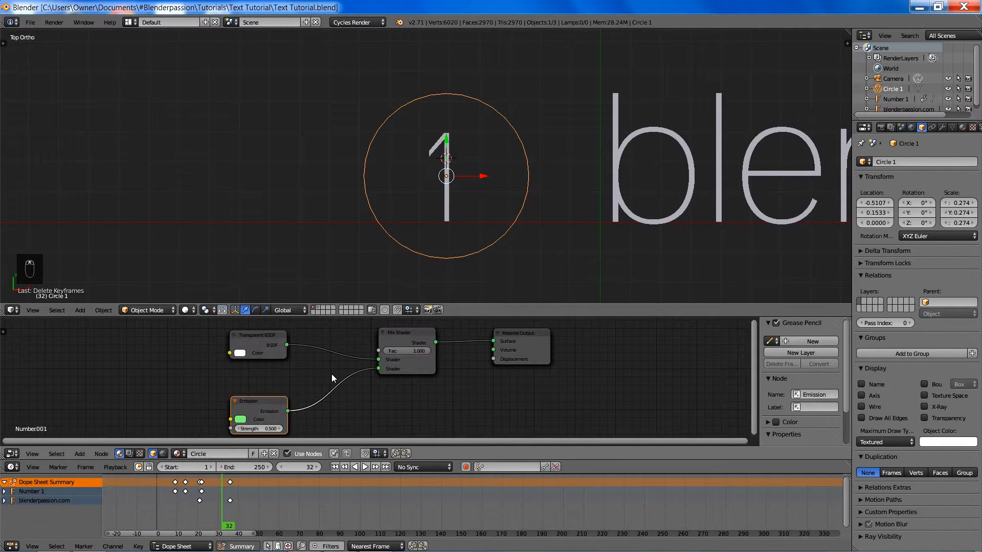
scroll(332, 374, down, 1)
drag(243, 486, 170, 499)
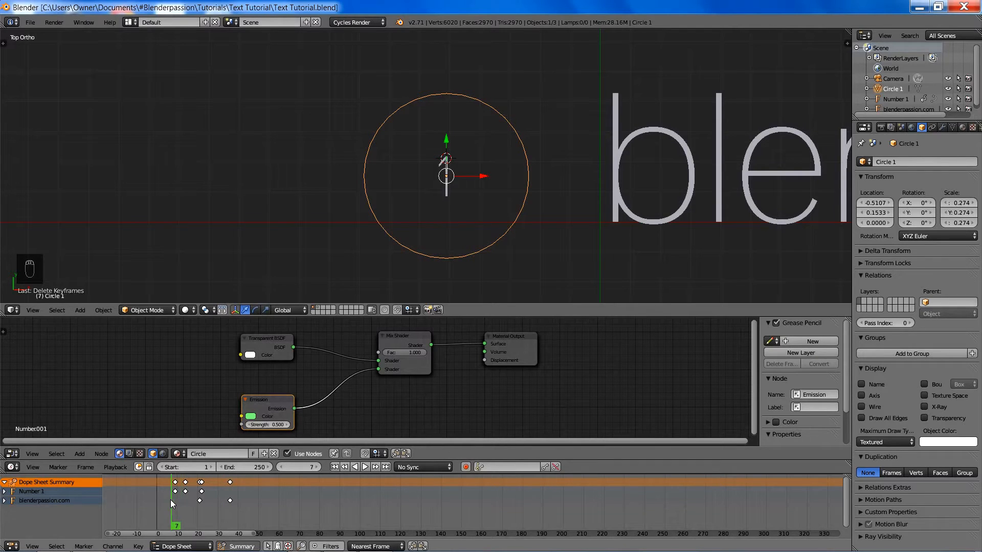
drag(422, 353, 384, 353)
key(i)
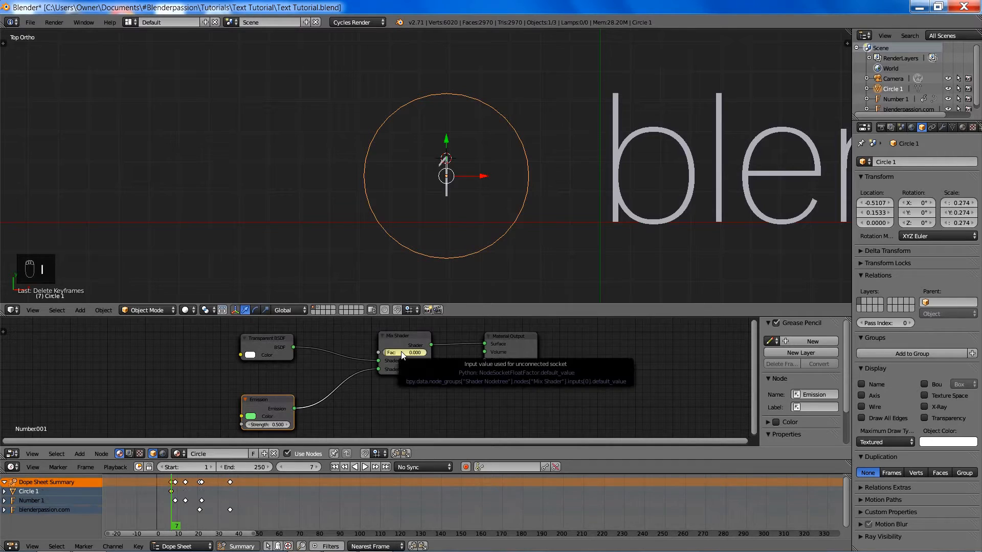
key(Right)
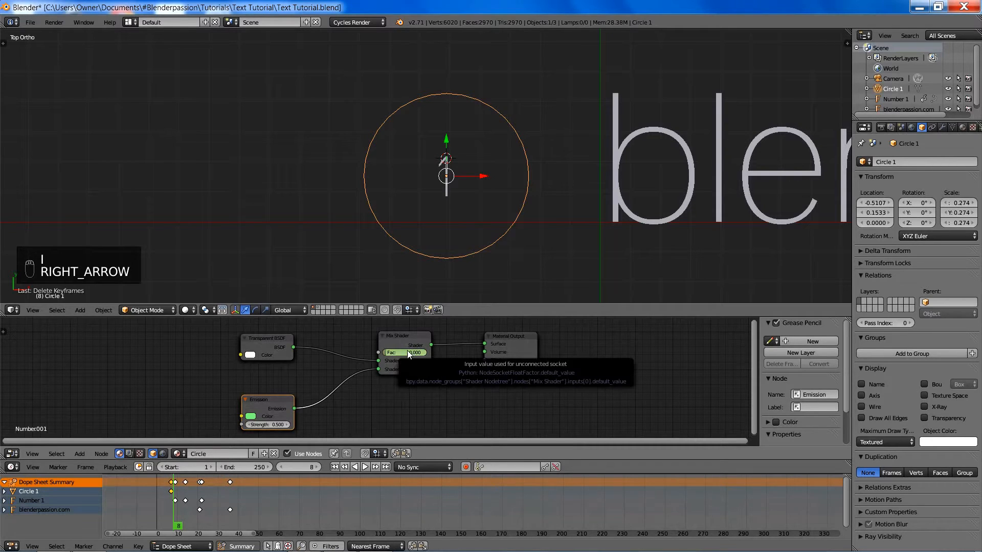
Set the Circle material's Mix Shader factor to 1 at frame 8, keyframe it, and save the file.
drag(395, 351, 412, 352)
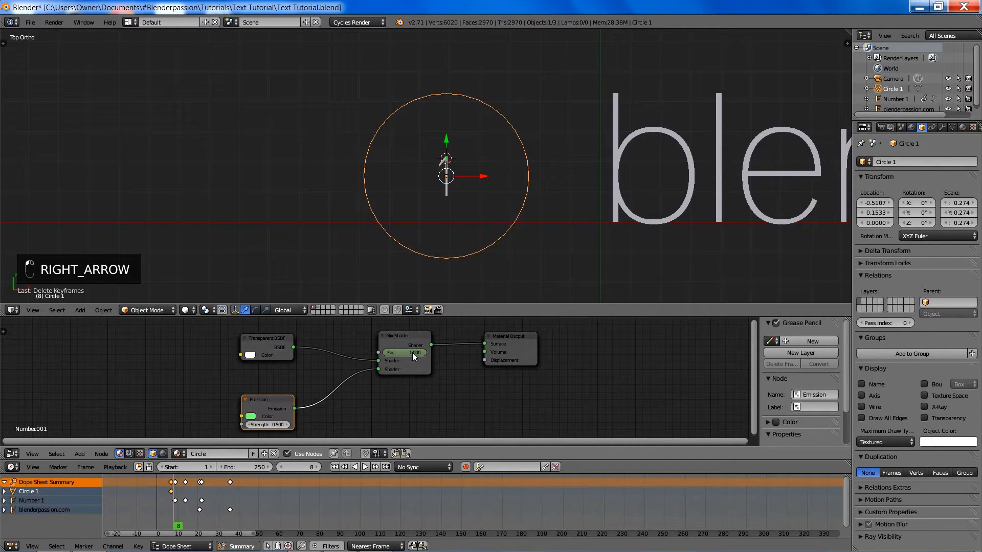
key(i)
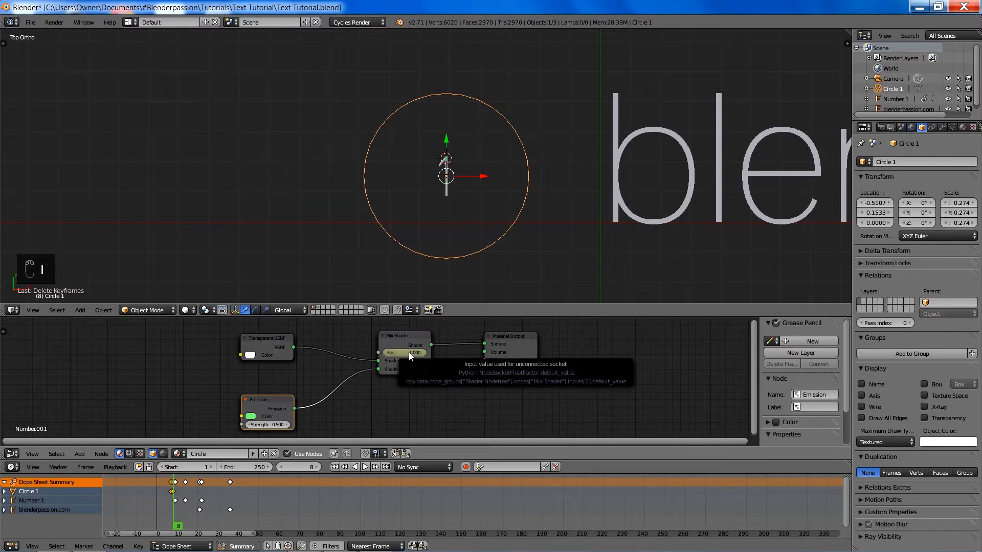
key(ctrl+s)
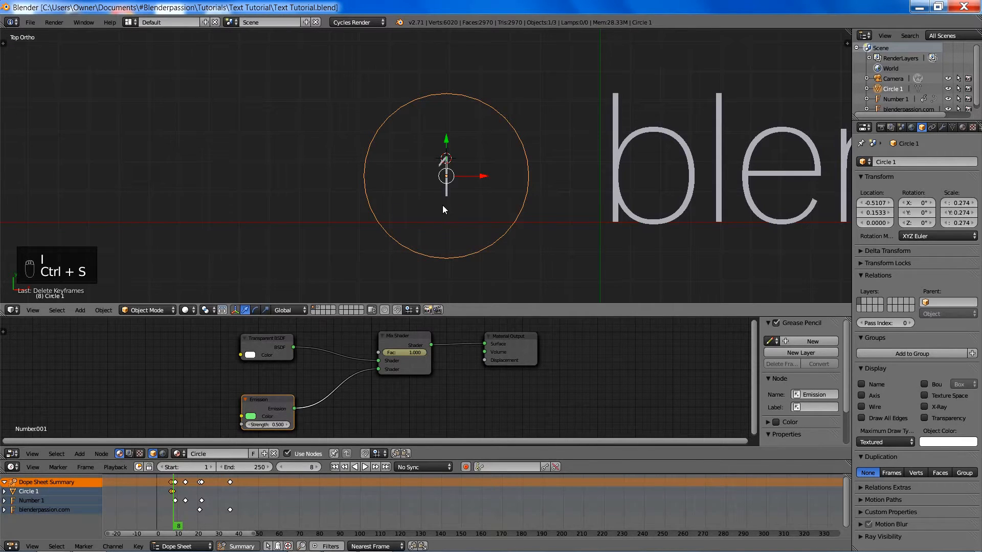
Extrude the circle's outline in place and scale the new edge loop inward to form a flat ring.
shift+middle_drag(443, 209, 438, 216)
key(Tab)
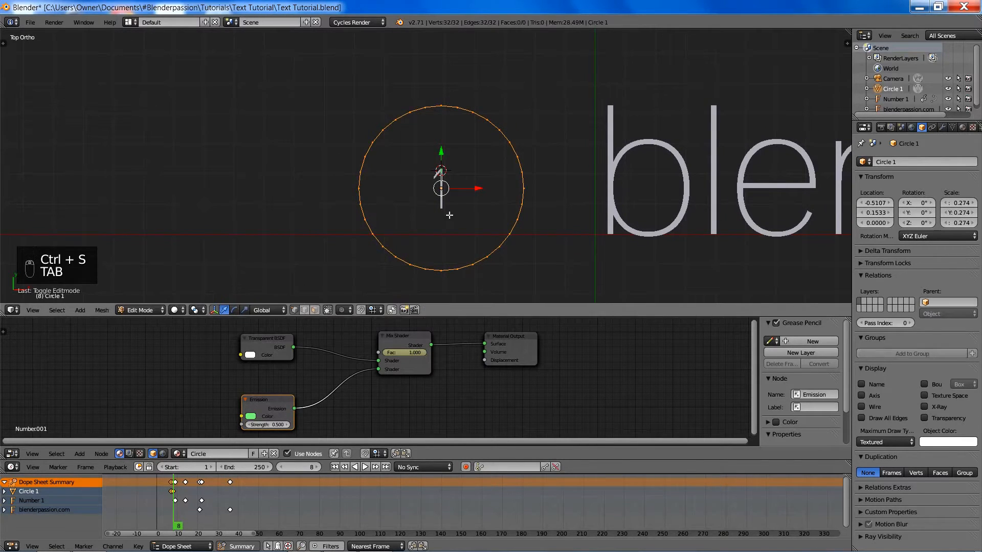
scroll(474, 214, up, 3)
key(e)
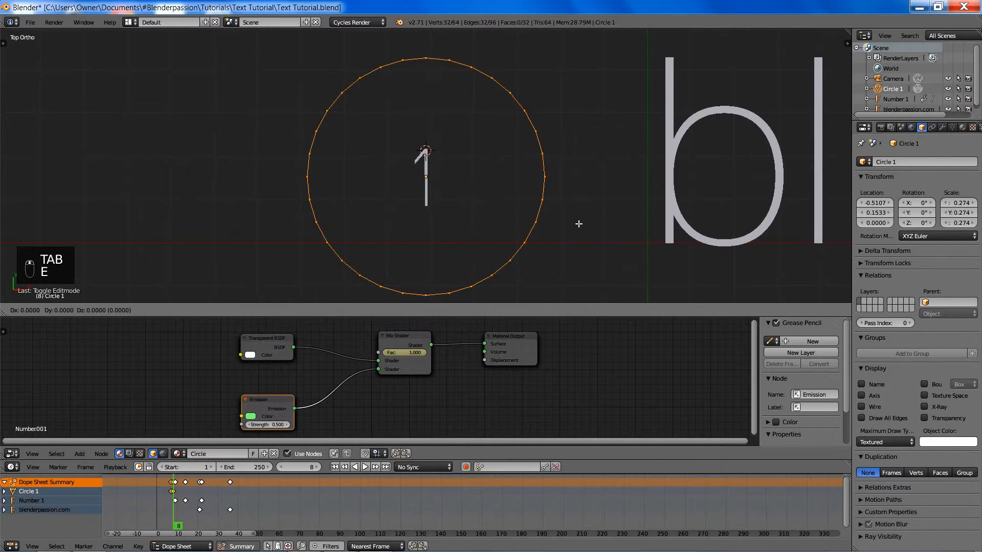
right_click(579, 224)
key(s)
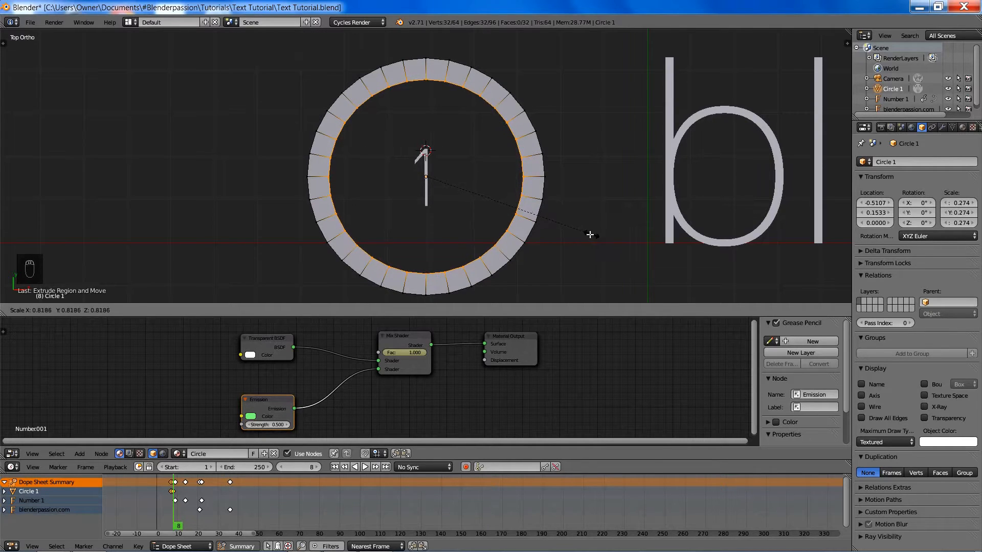
click(570, 231)
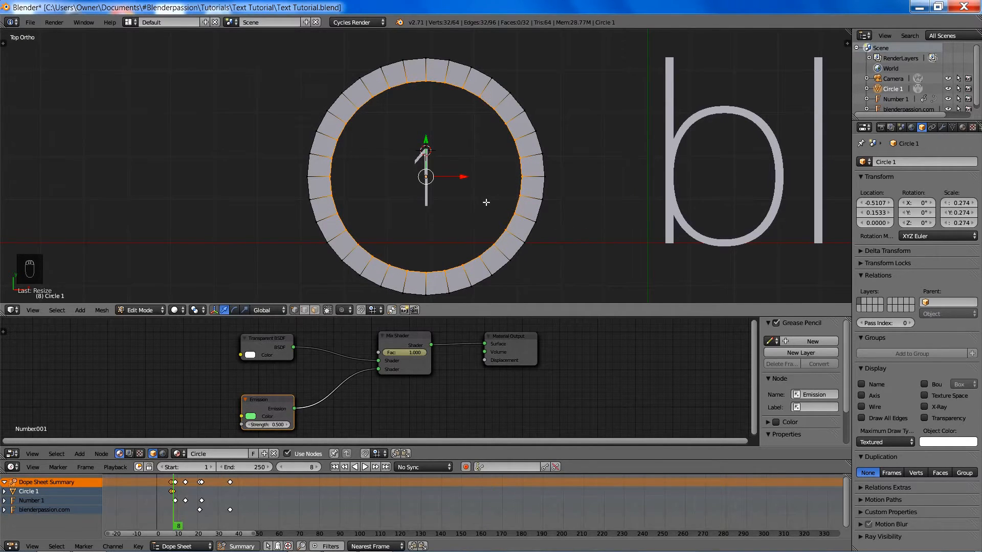
shift+middle_drag(486, 202, 503, 187)
key(Tab)
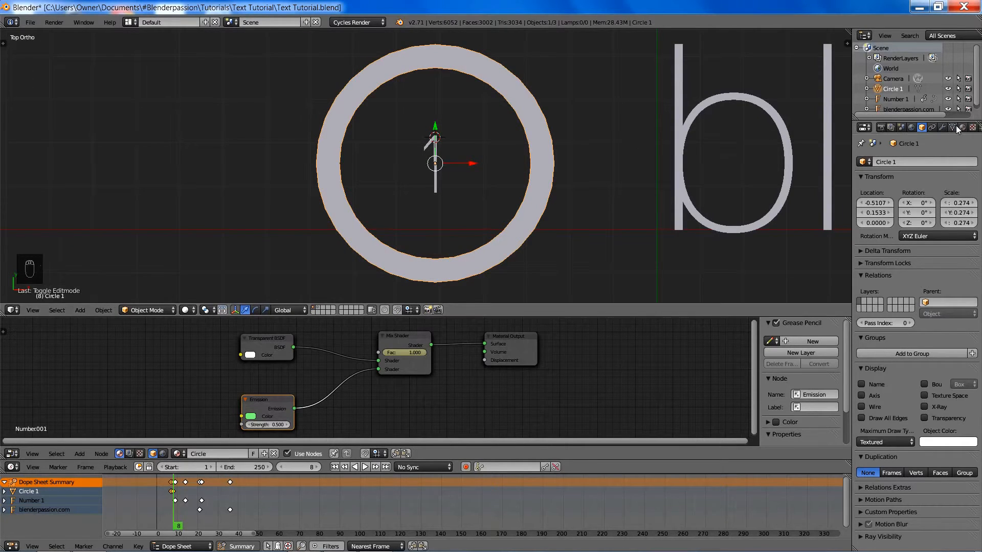
Show the circle's mesh data properties and save over Text Tutorial.blend.
scroll(956, 125, down, 3)
click(922, 127)
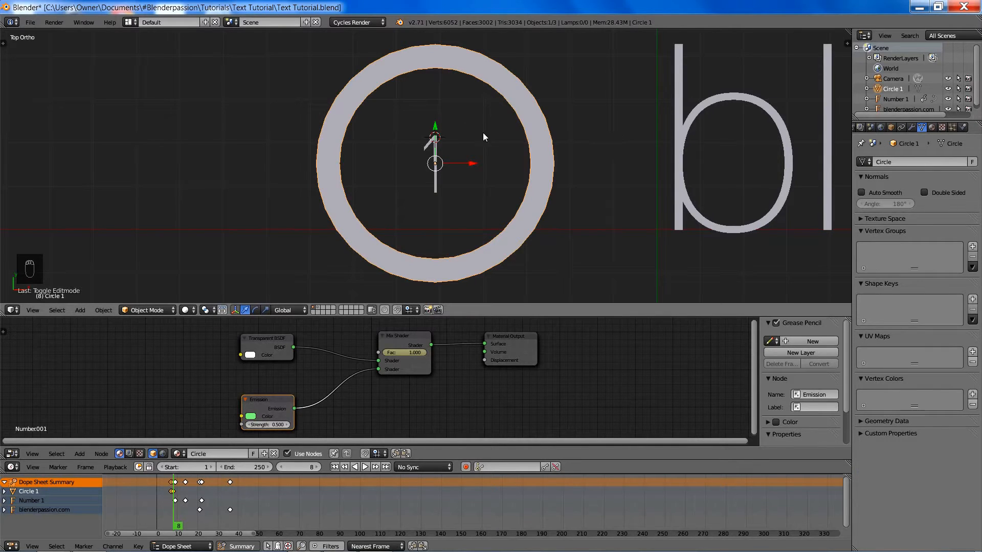
scroll(556, 139, down, 4)
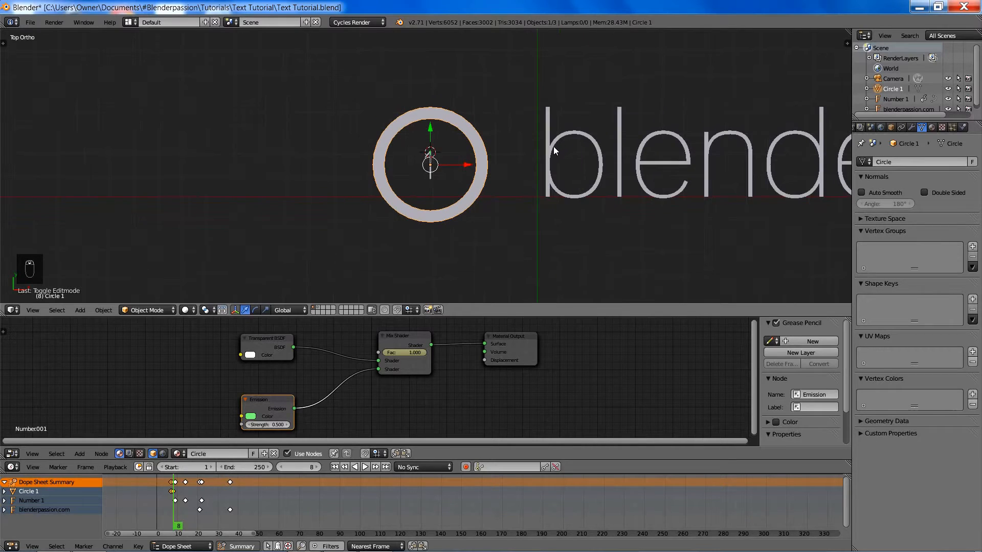
scroll(547, 151, up, 3)
key(ctrl+s)
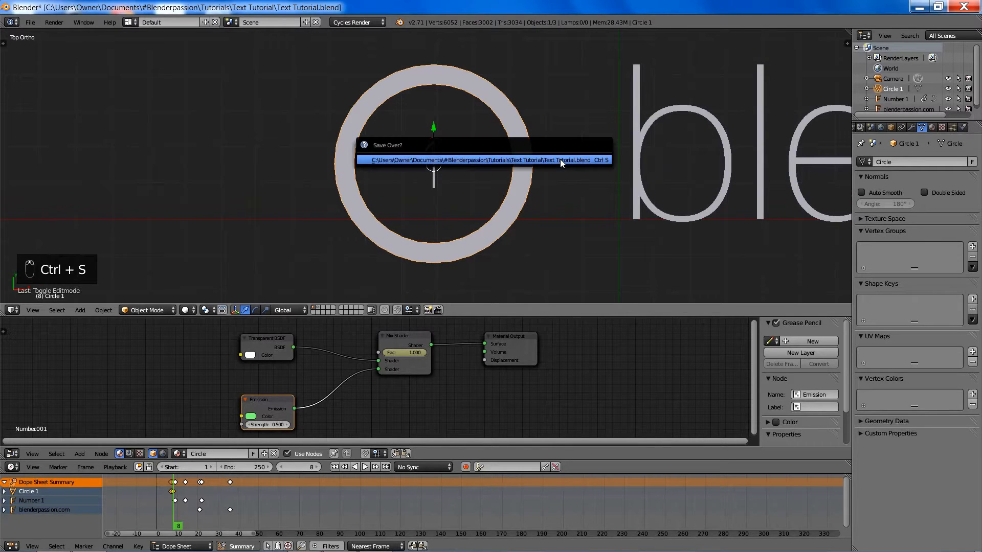
click(560, 159)
scroll(567, 160, up, 1)
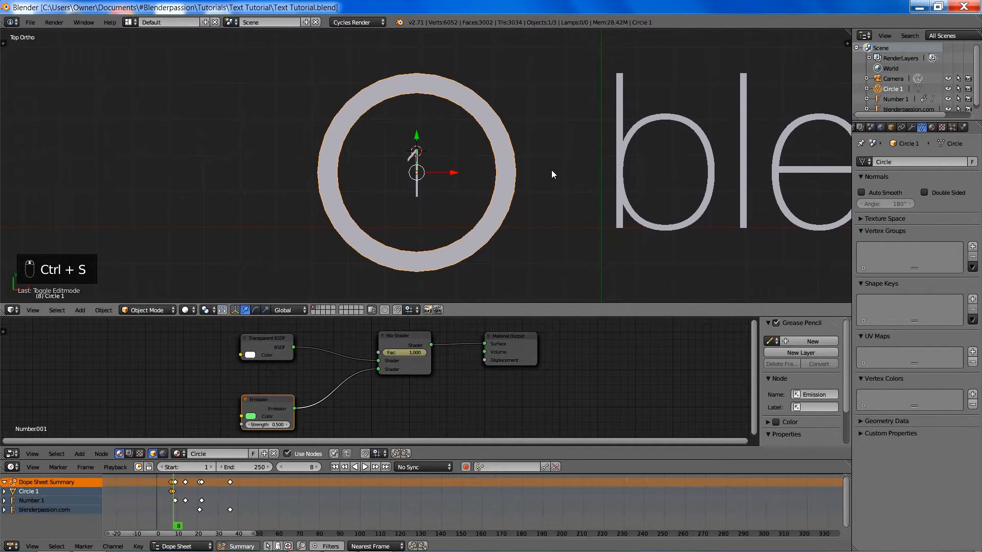
Snap the 3D cursor to the center of the selected circle and delete that circle.
scroll(551, 170, up, 2)
key(shift+s)
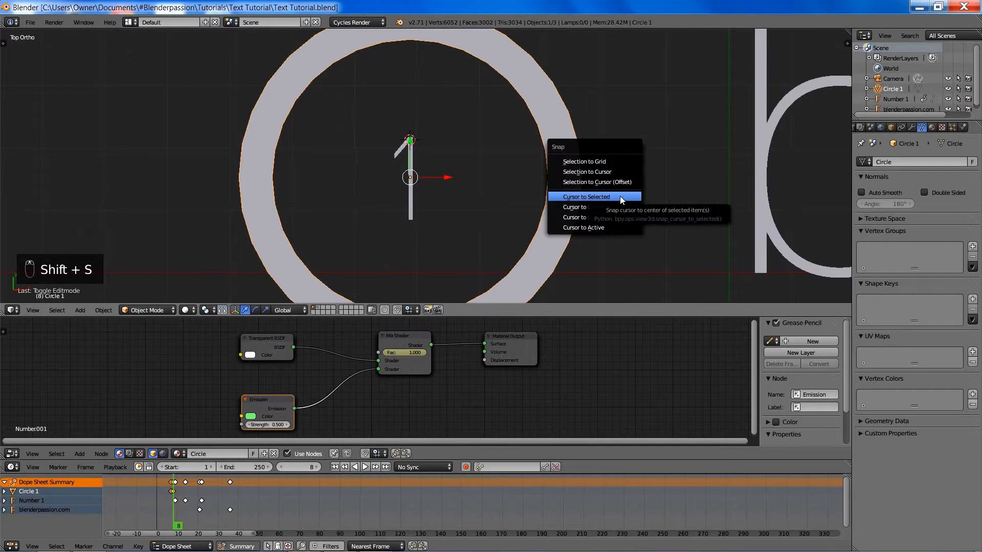
click(614, 196)
scroll(608, 167, down, 2)
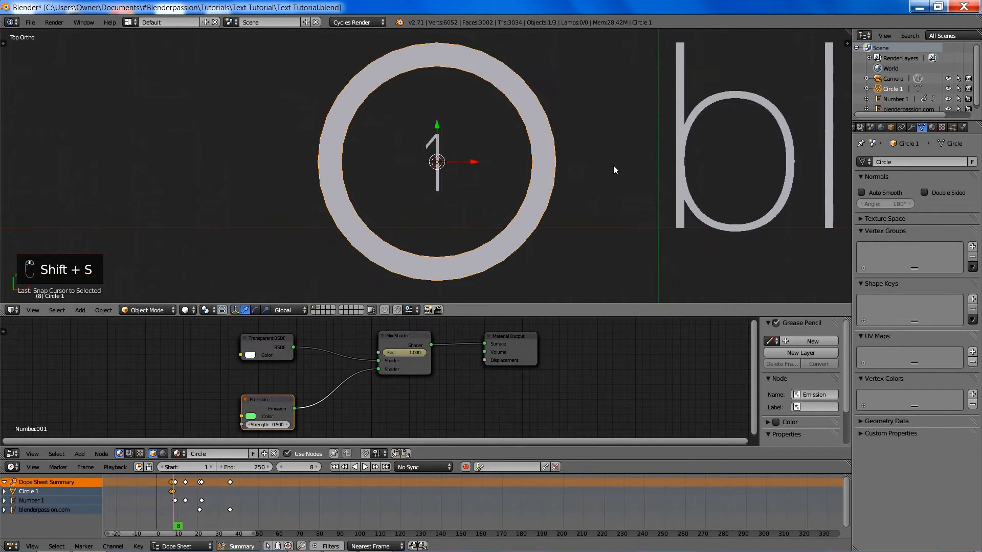
key(x)
click(612, 167)
Add a new mesh circle at the 3D cursor with 64 vertices.
key(shift+a)
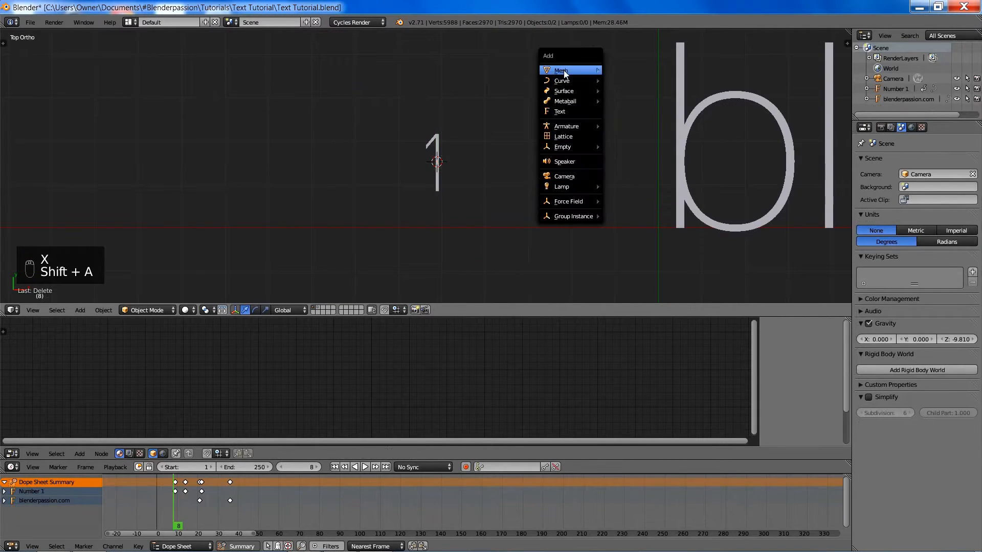
mouse_move(593, 73)
click(630, 91)
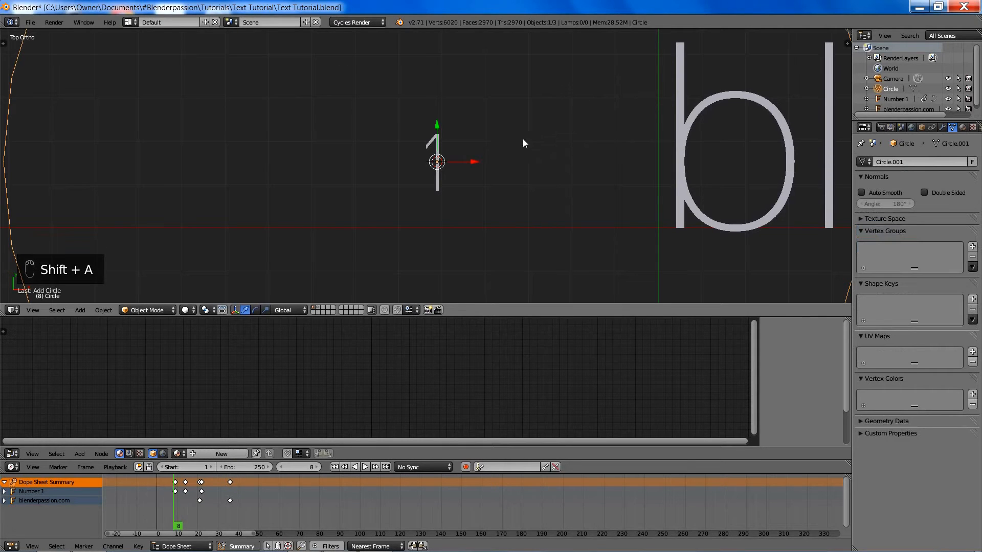
scroll(511, 148, down, 3)
key(F6)
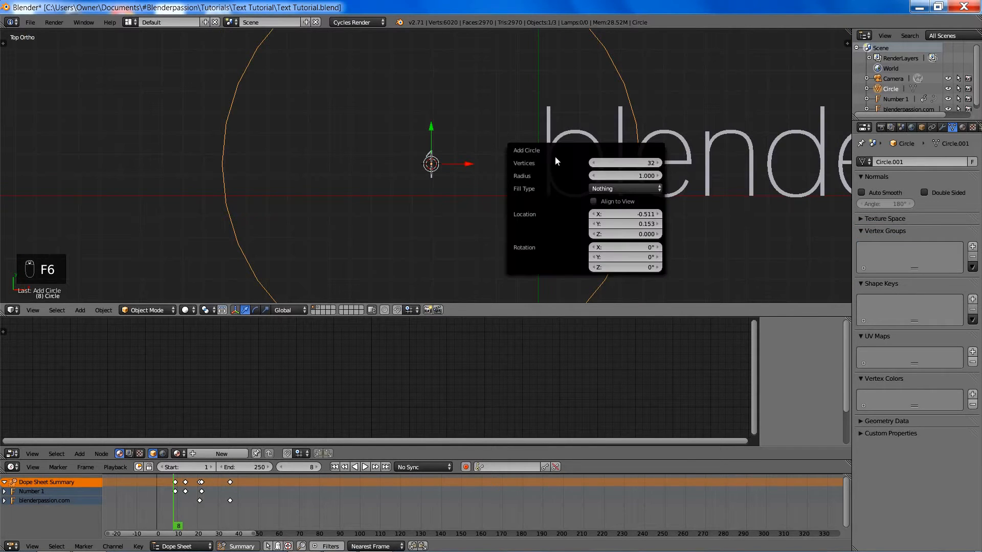
click(621, 162)
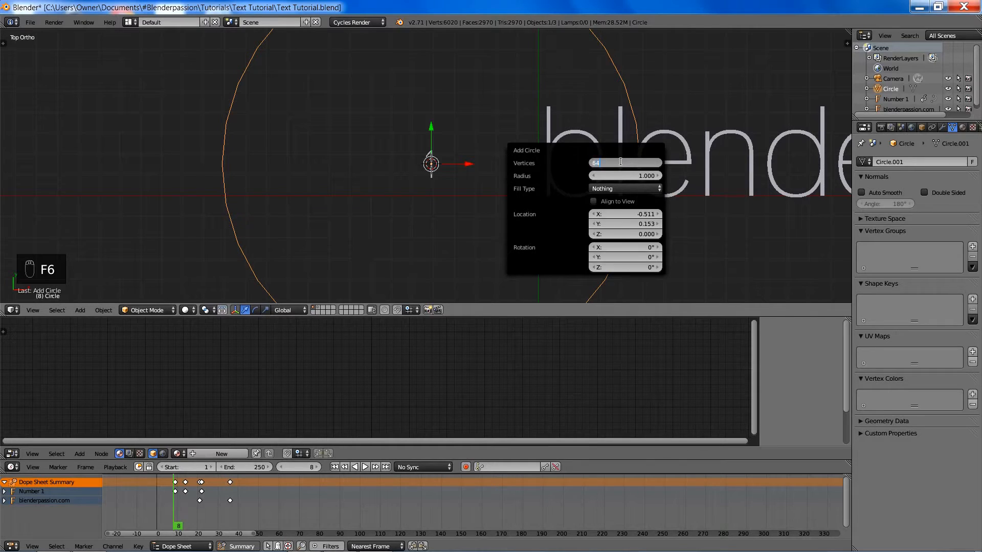
text(64)
key(Return)
Scale the new circle down, set its scale to 0.274 on X, Y and Z, and save the file.
key(s)
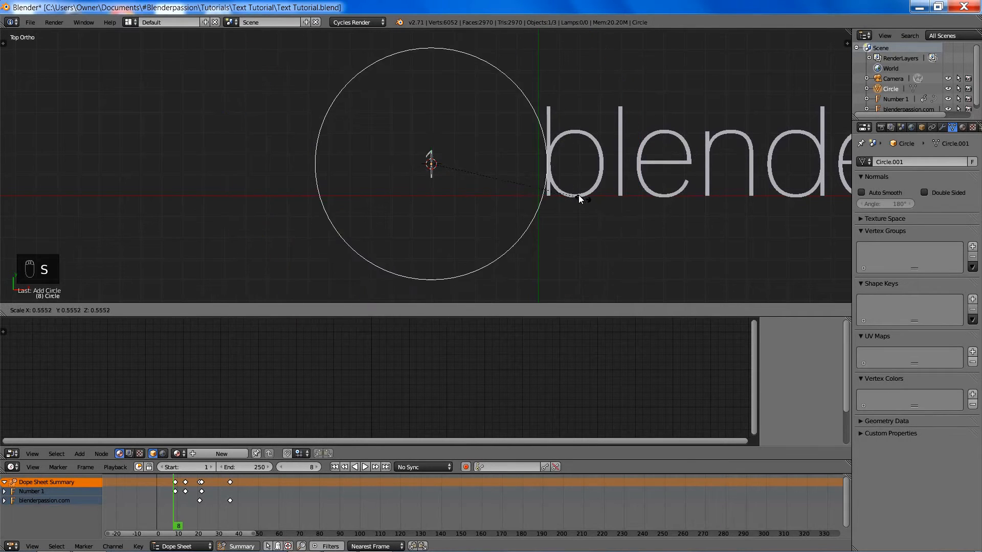
click(518, 171)
click(921, 127)
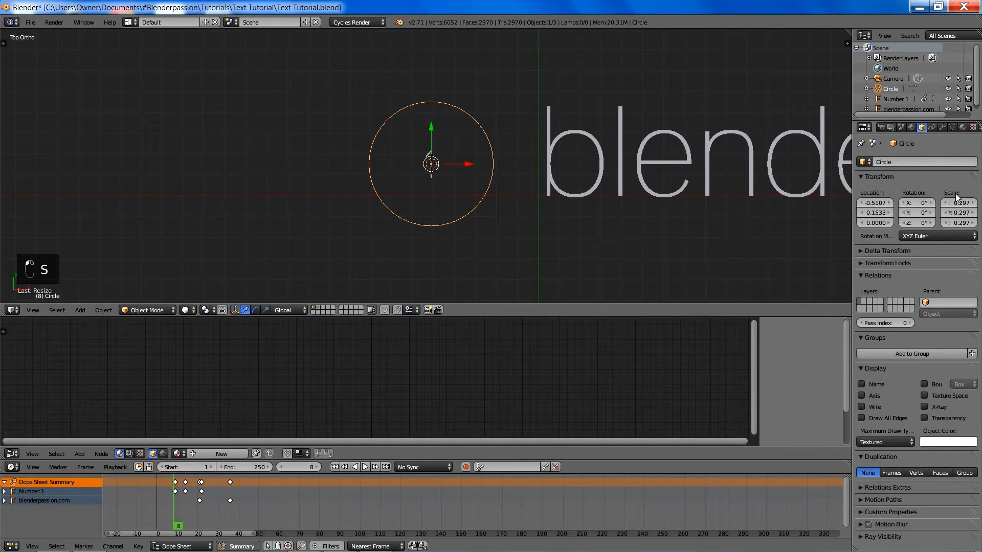
text(0.274)
key(ctrl+v)
key(ctrl+v)
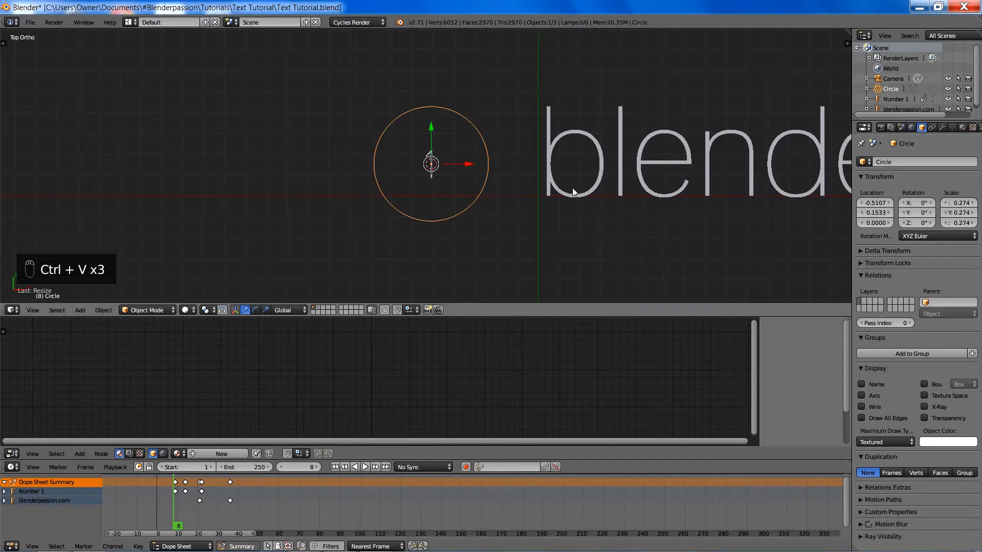
shift+middle_drag(559, 186, 568, 189)
scroll(567, 189, up, 4)
key(ctrl+s)
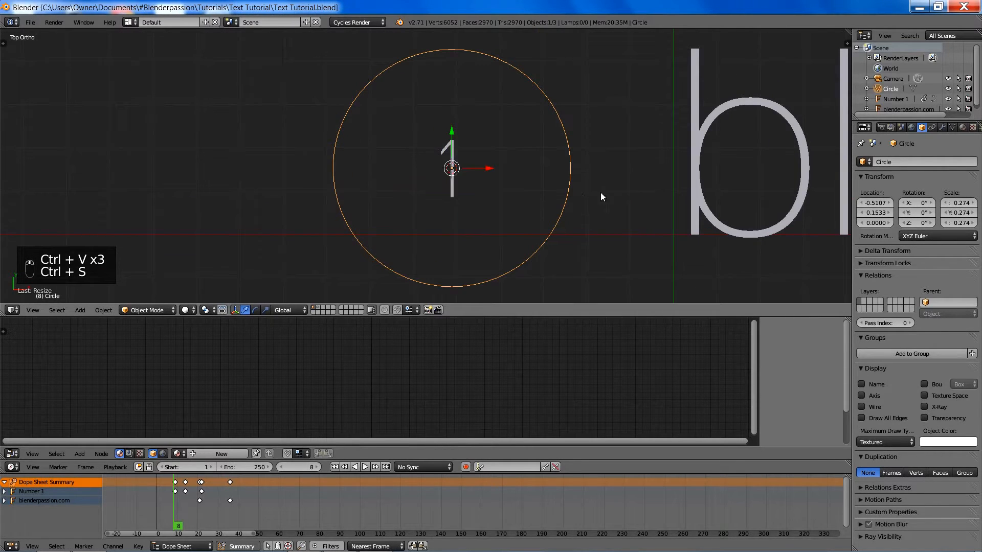
Extrude the 64-vertex circle's outline in place and scale the new edge loop inward to form a ring.
key(Tab)
key(e)
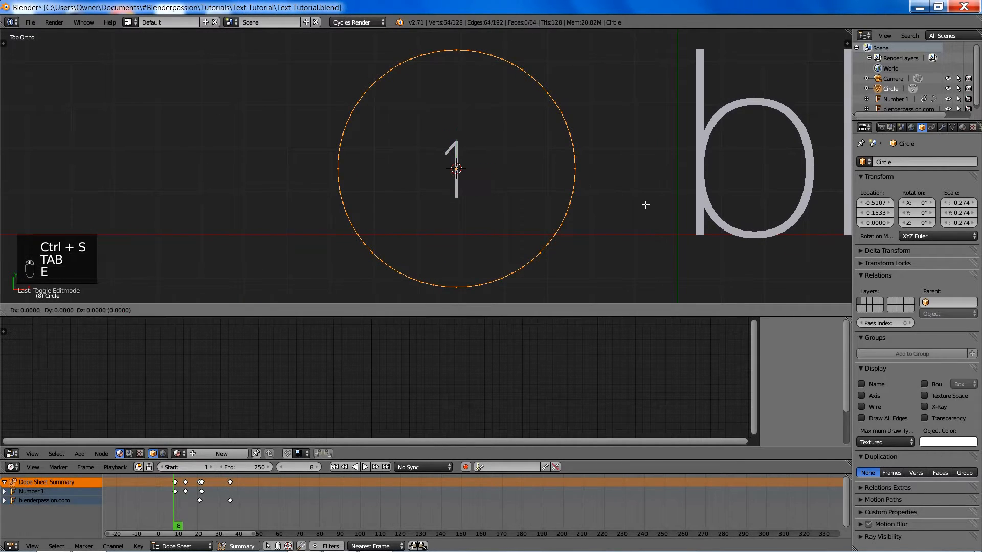
right_click(651, 206)
key(s)
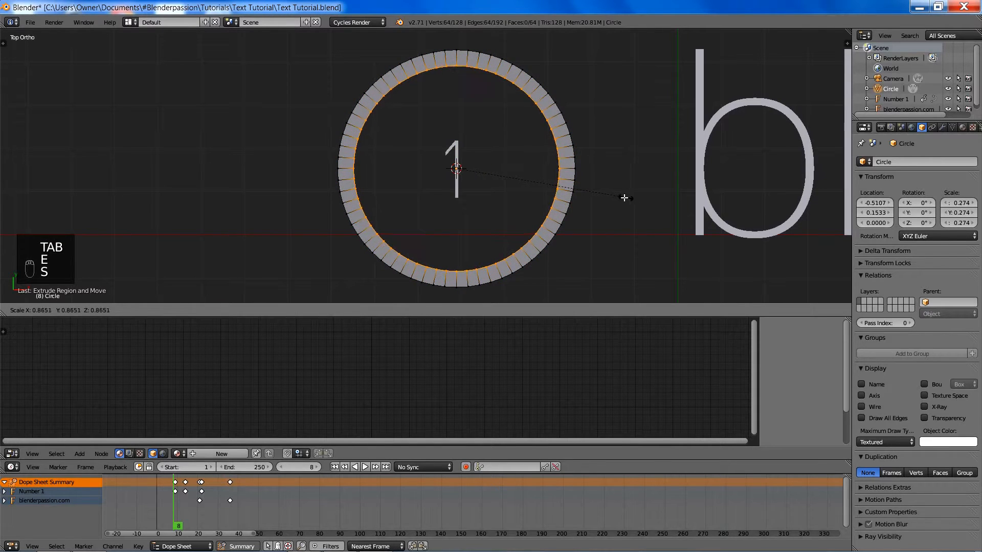
click(522, 180)
key(Tab)
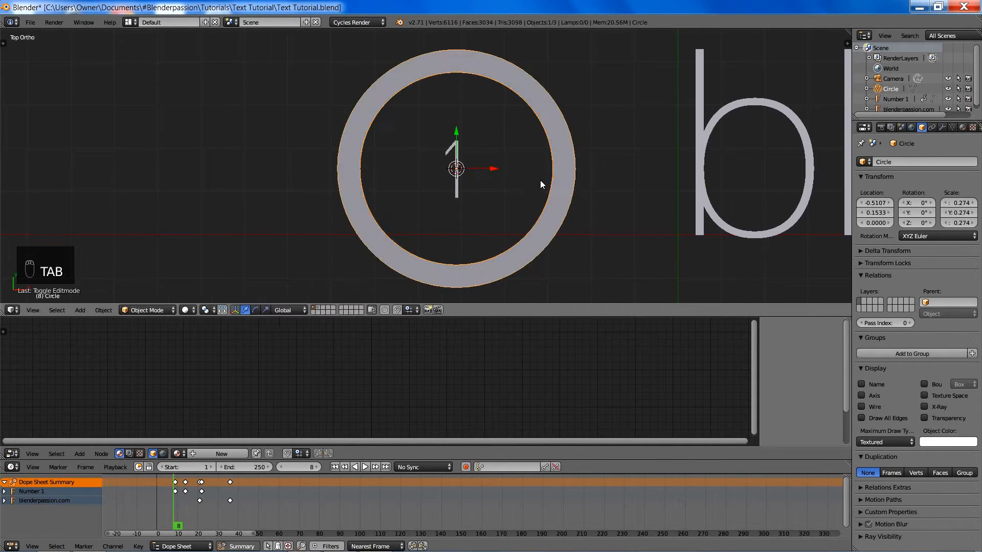
Add a Basis shape key and a second shape key named Shrink to the circle, and save the file.
click(952, 127)
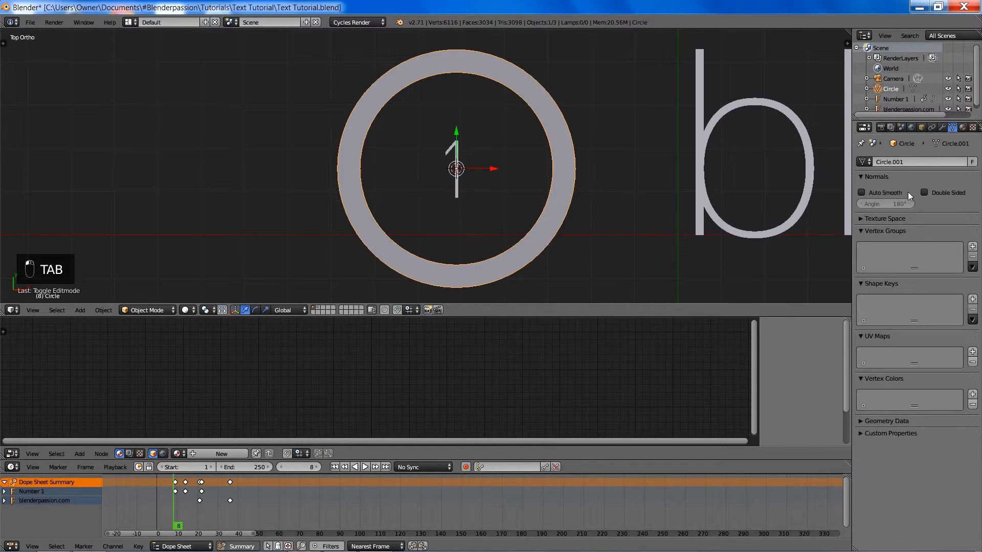
click(972, 300)
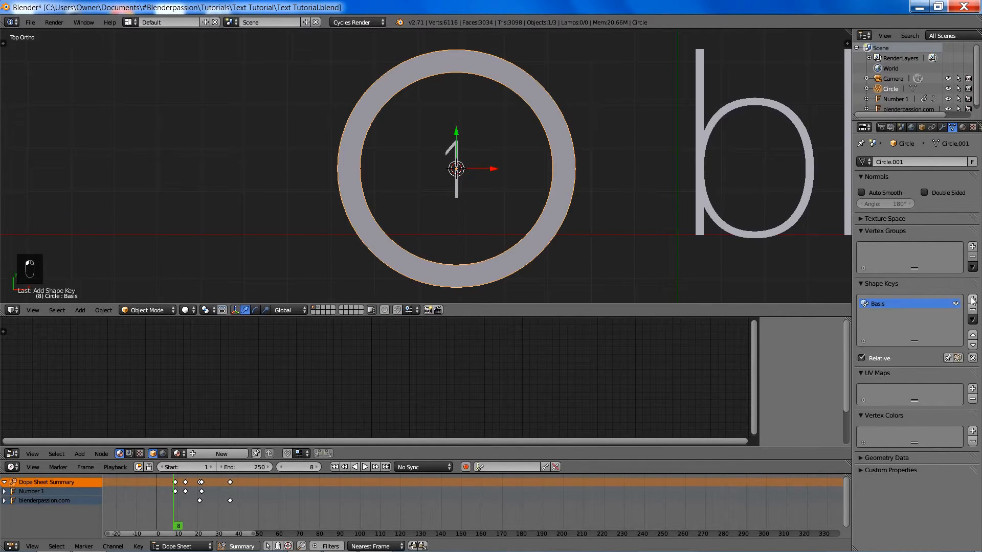
click(972, 300)
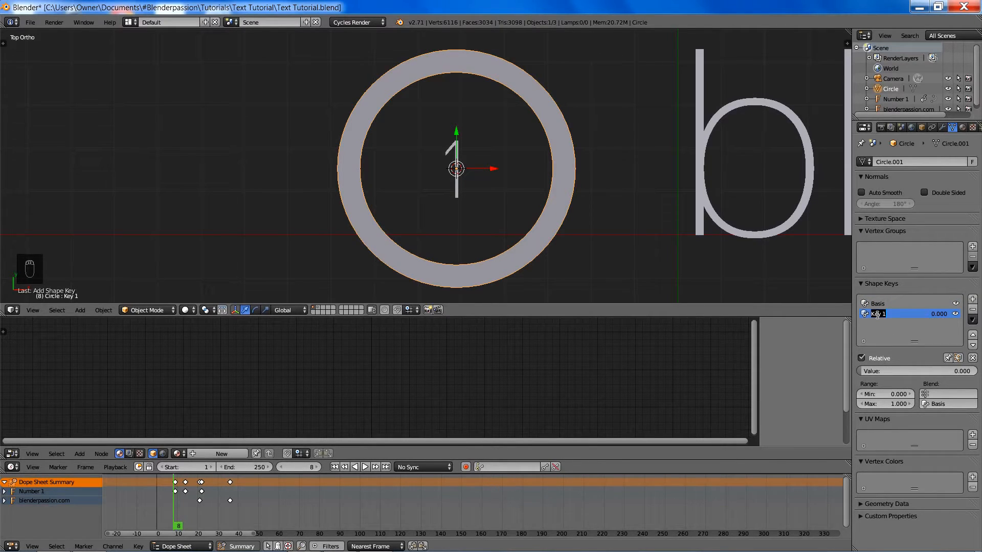
text(Shrink)
key(Return)
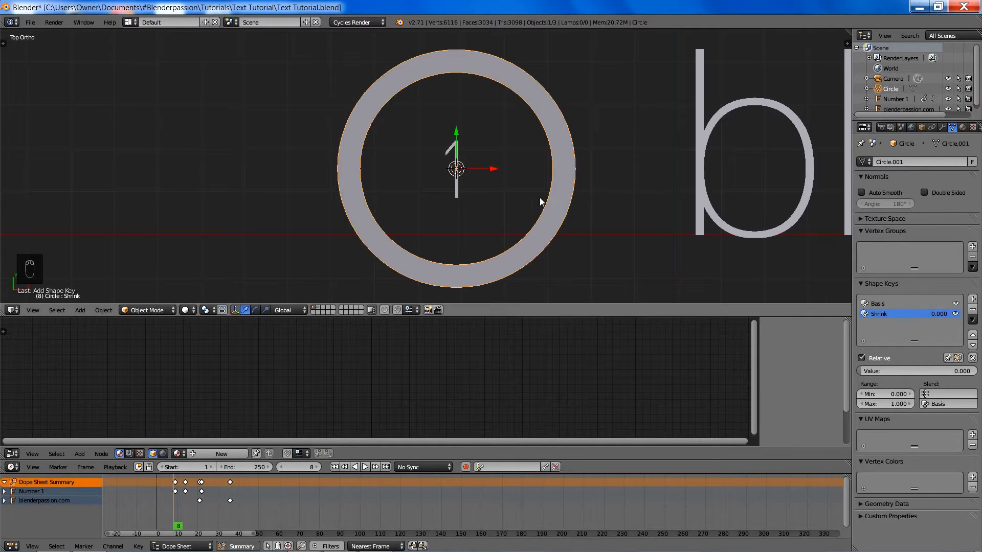
shift+middle_drag(541, 201, 568, 204)
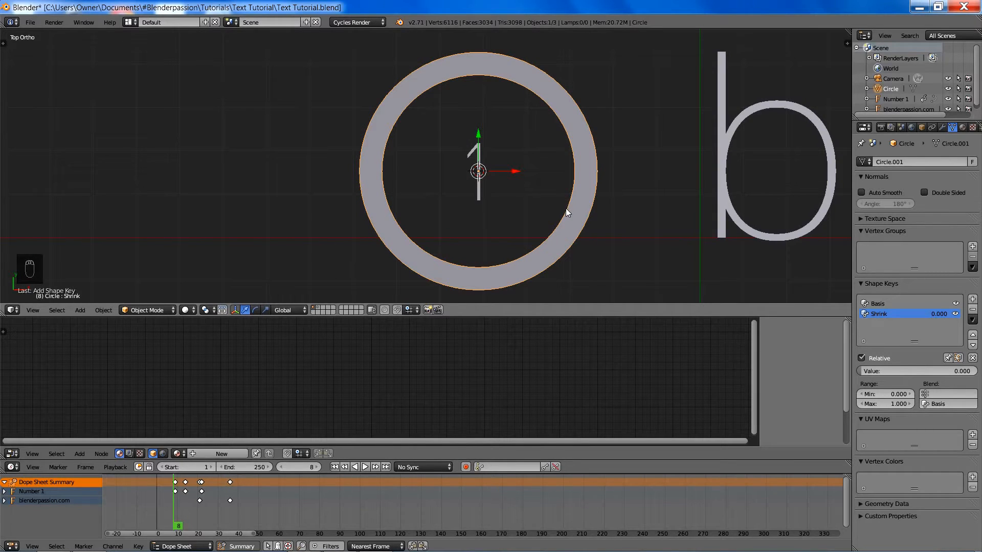
key(ctrl+s)
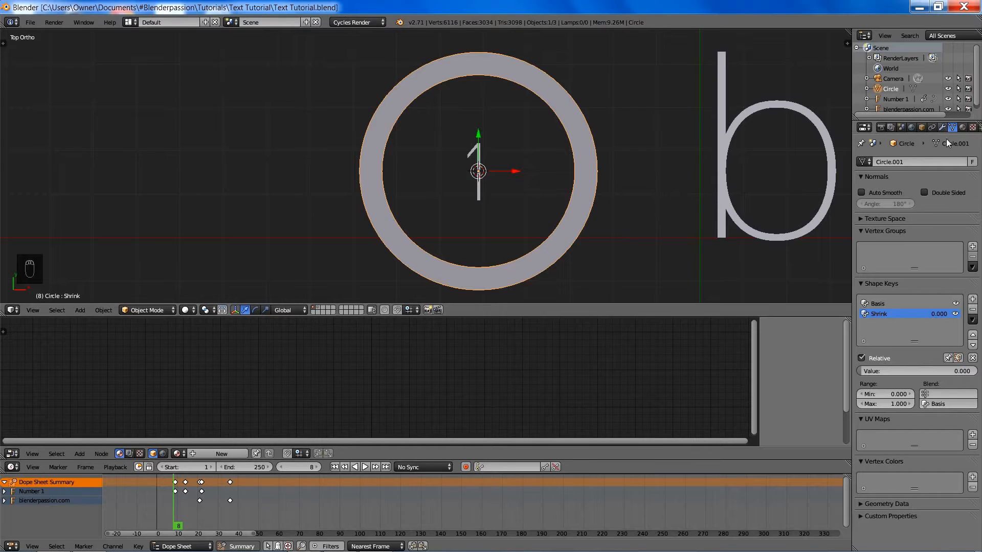
Rename the Shrink shape key to Grow and select the Basis shape key.
double_click(885, 313)
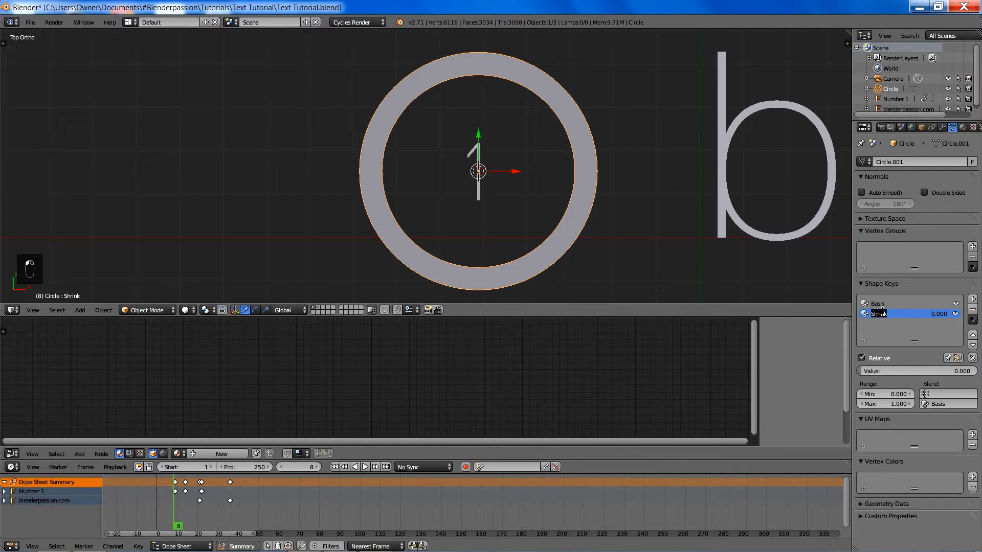
text(Grow)
click(875, 303)
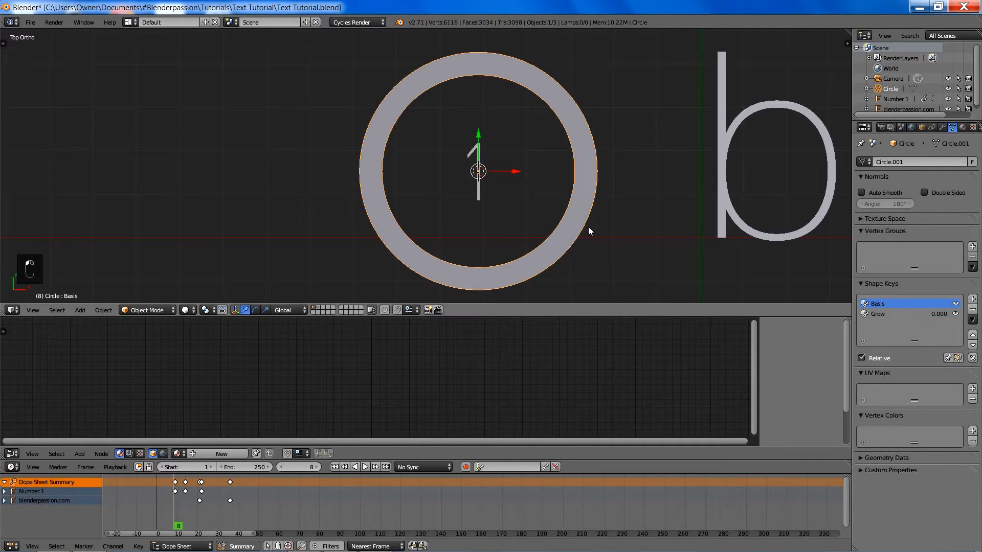
Enable vertex snapping and scale the Basis shape's inner edge loop outward by about 1.229 onto the ring's outer edge.
key(Tab)
key(shift+Tab)
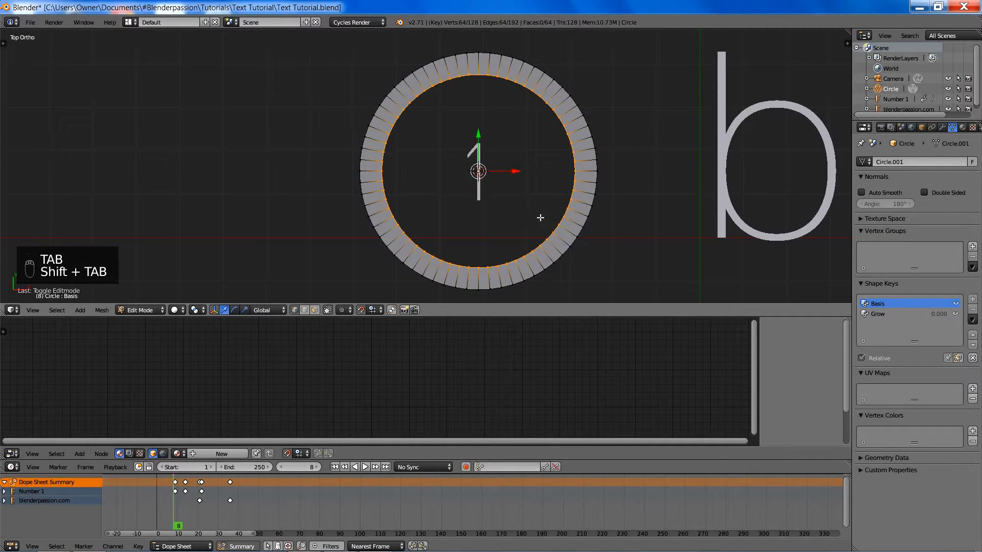
click(373, 310)
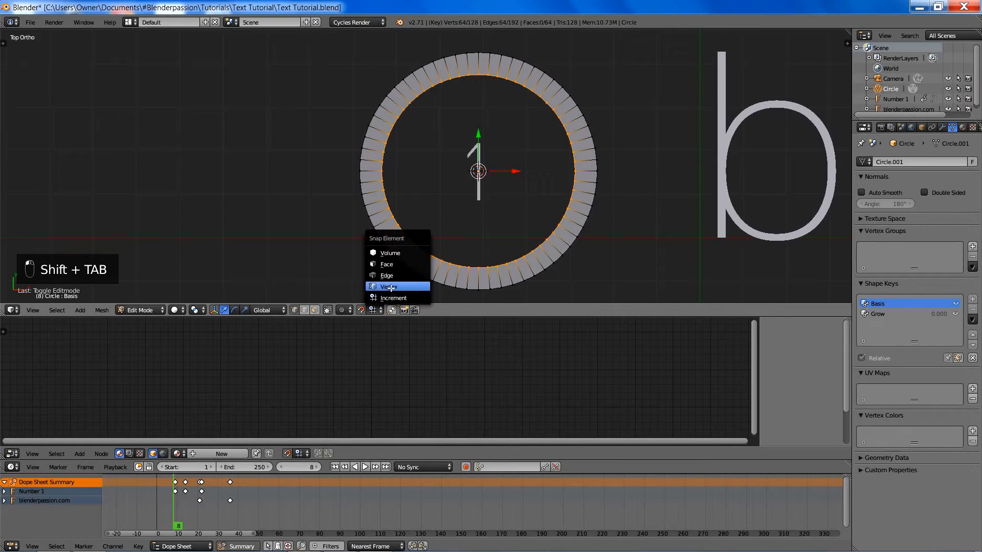
click(390, 287)
scroll(603, 193, up, 3)
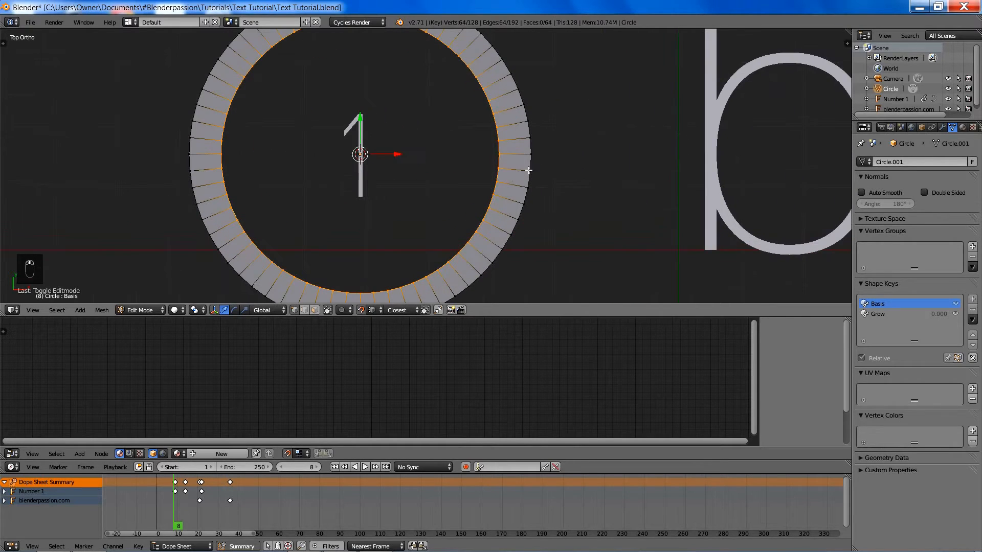
key(s)
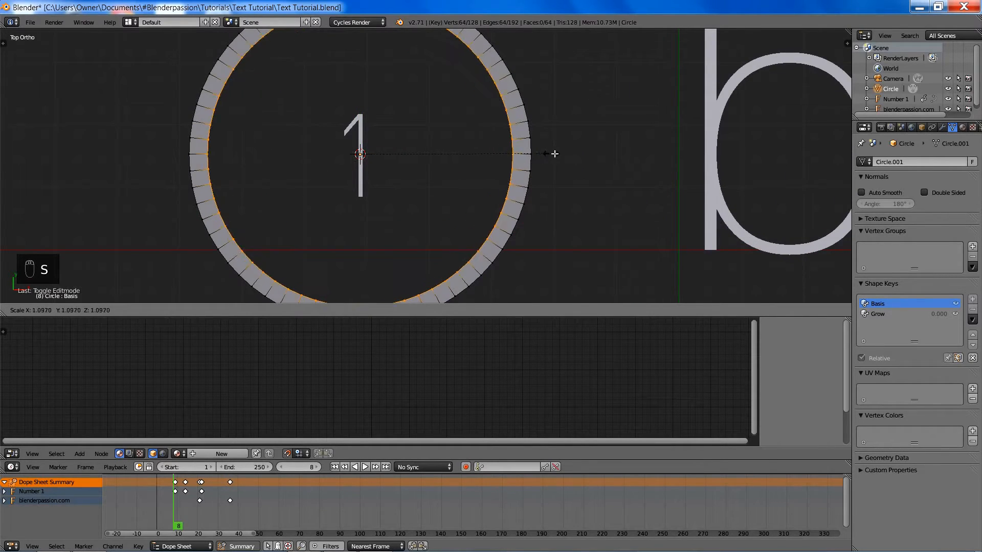
key(ctrl)
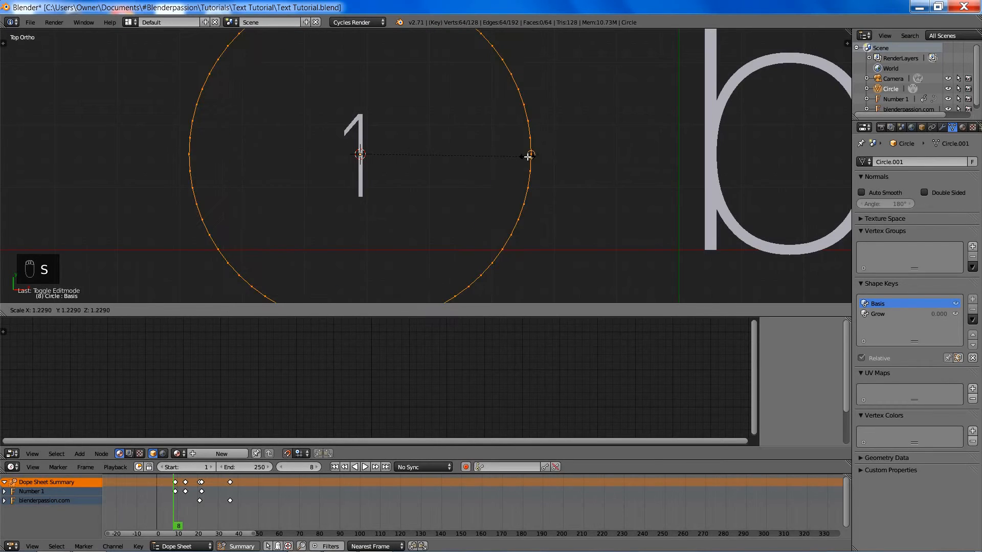
Scale the circle's vertices in the Basis shape by about 1.23, return to Object Mode and save the file.
click(528, 157)
shift+middle_drag(339, 180, 431, 187)
scroll(442, 190, down, 2)
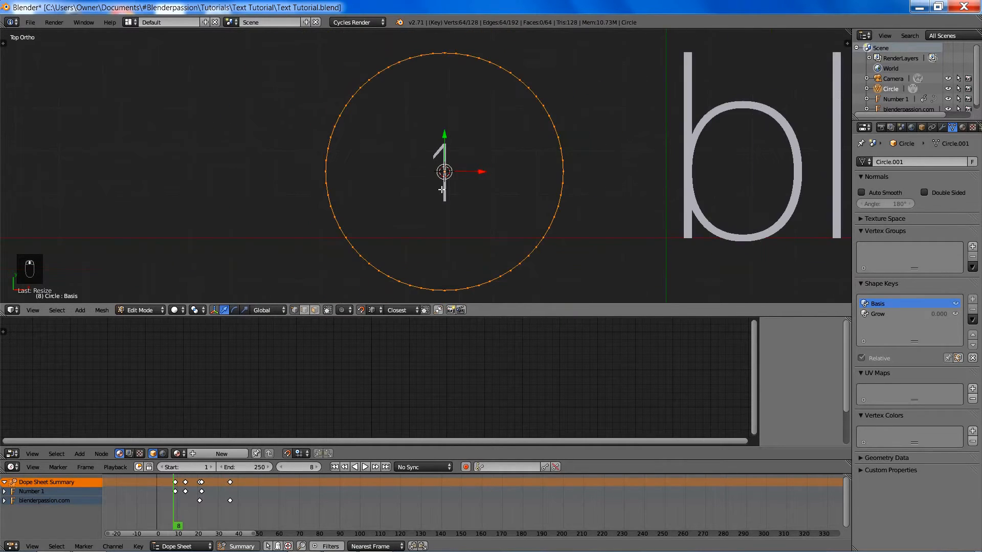
key(Tab)
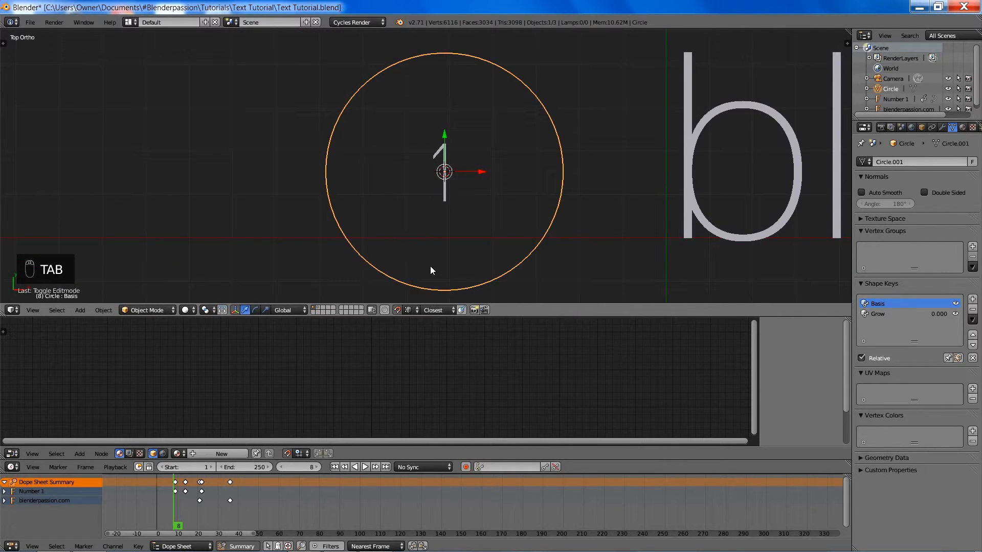
key(shift+Tab)
shift+middle_drag(454, 189, 486, 182)
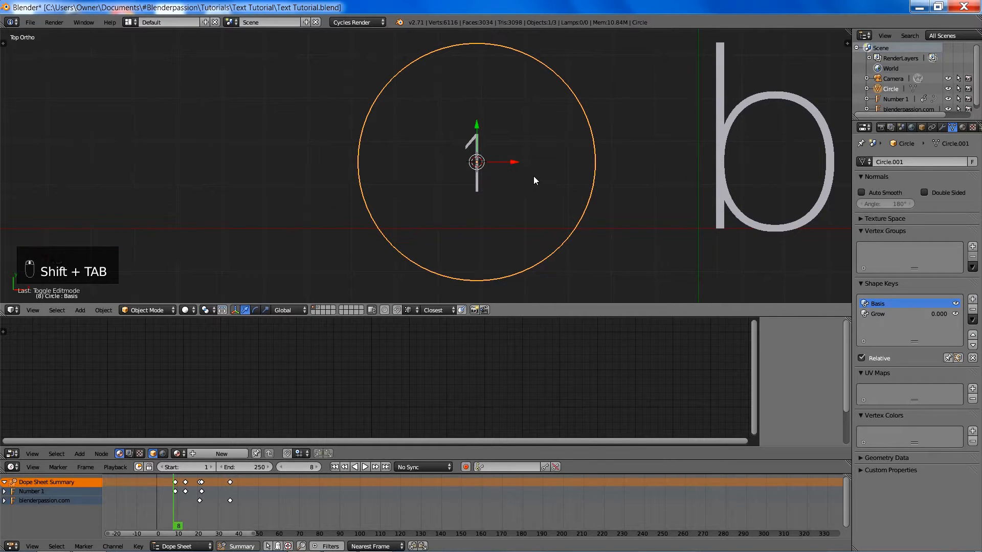
key(ctrl+s)
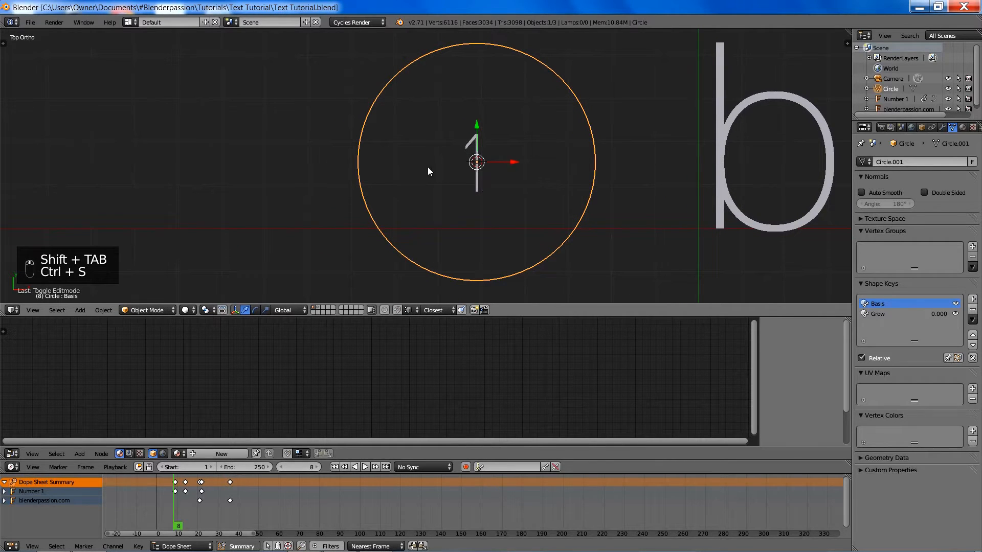
Split the 3D view and make the new area a Graph Editor in Drivers mode with its properties region shown.
drag(7, 313, 211, 307)
click(12, 310)
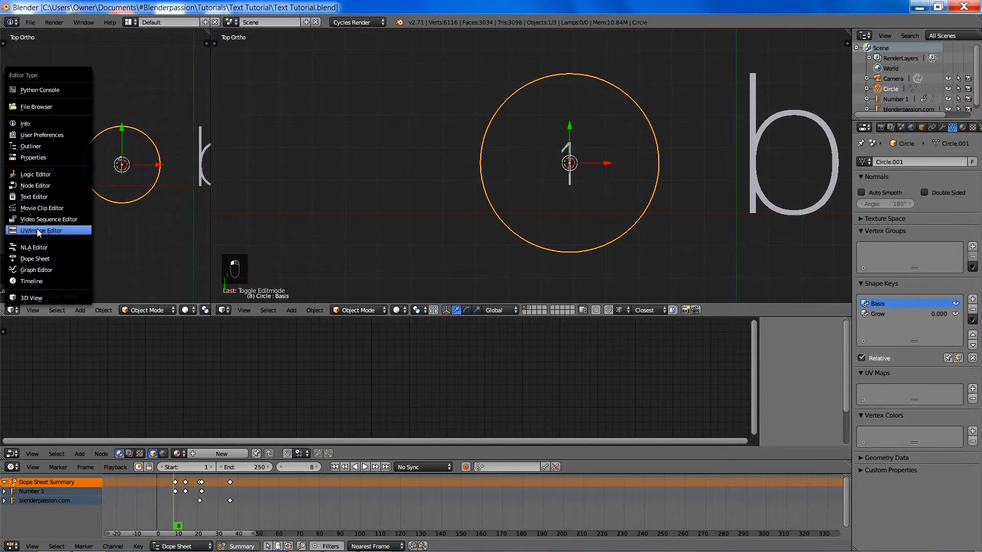
click(36, 270)
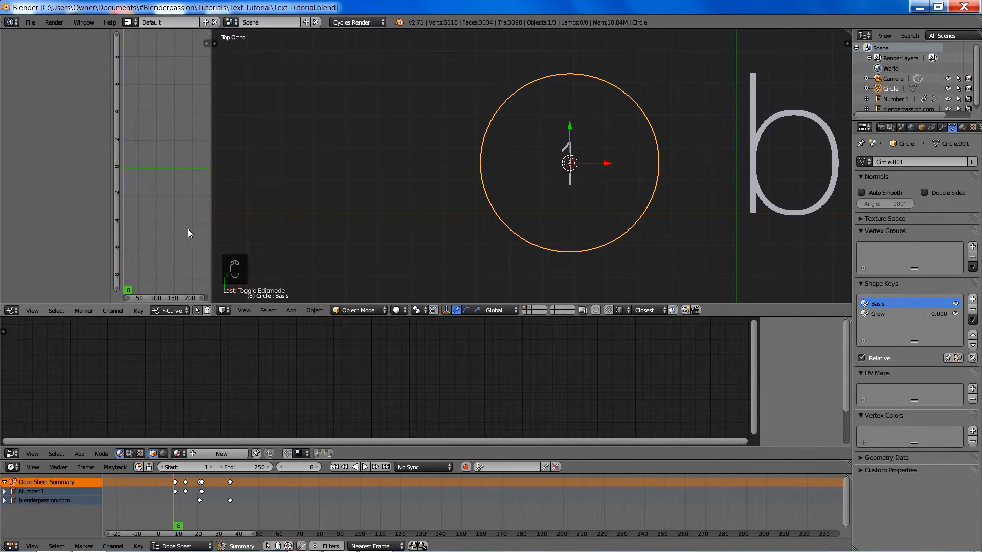
key(n)
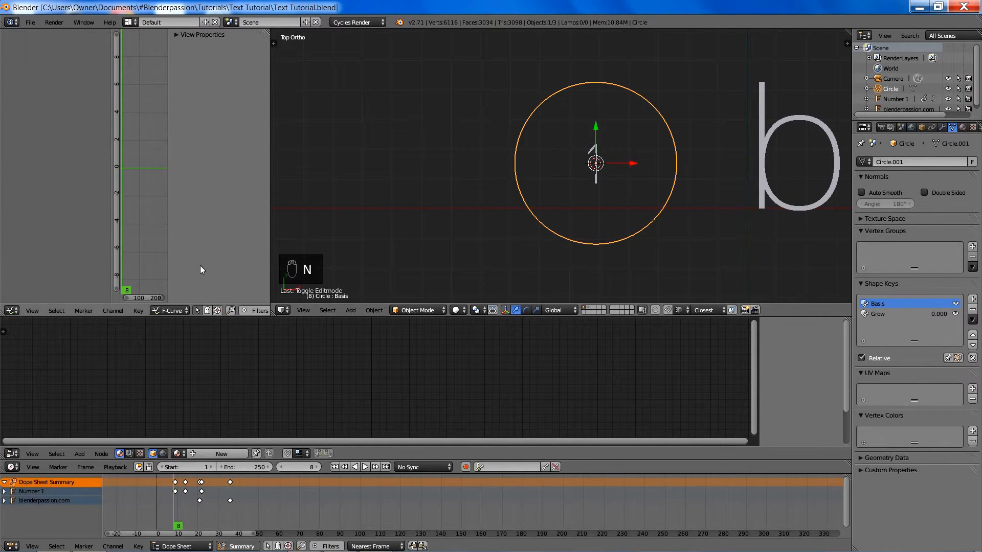
click(169, 310)
click(169, 287)
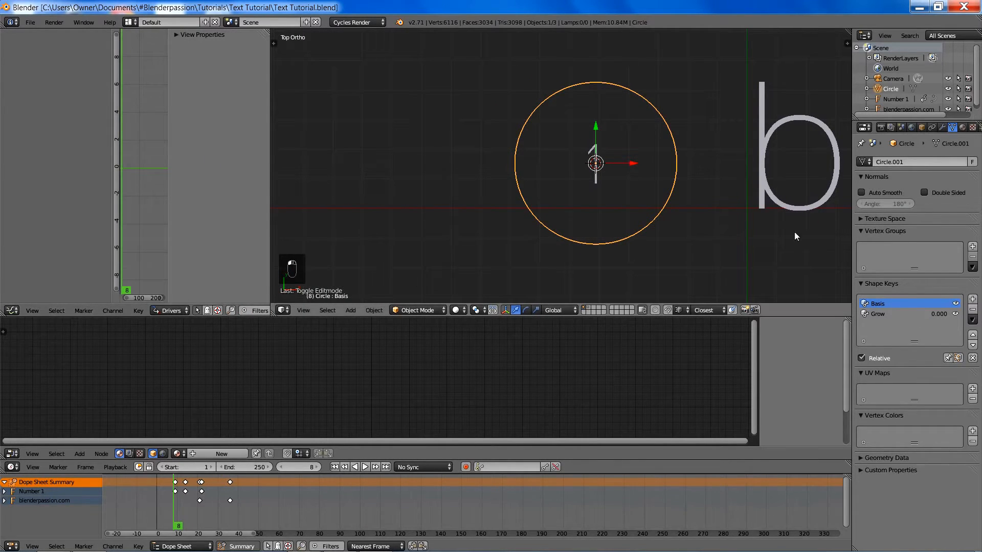
Add a driver to the Grow shape key's value and select its Value (Grow) channel among the circle's drivers.
click(890, 314)
right_click(891, 371)
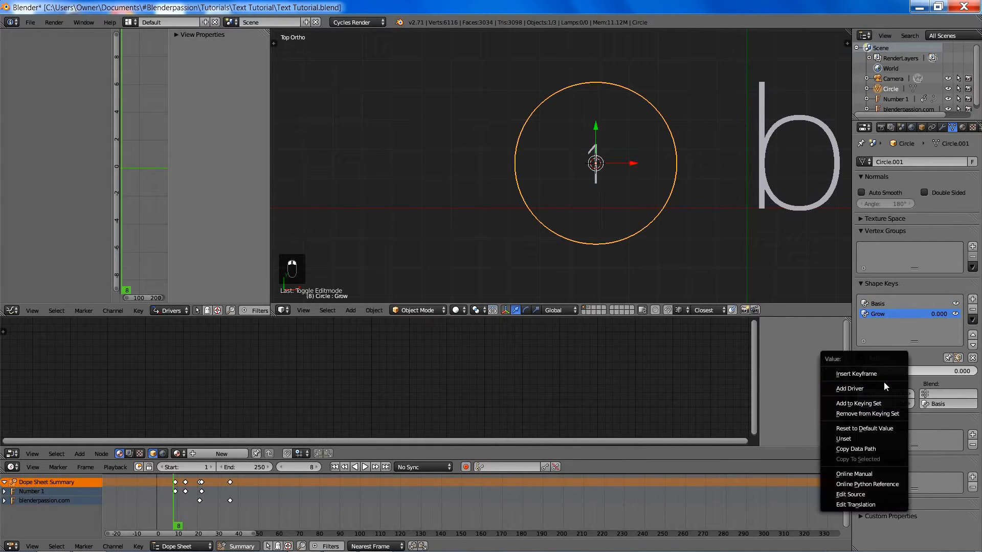
click(879, 388)
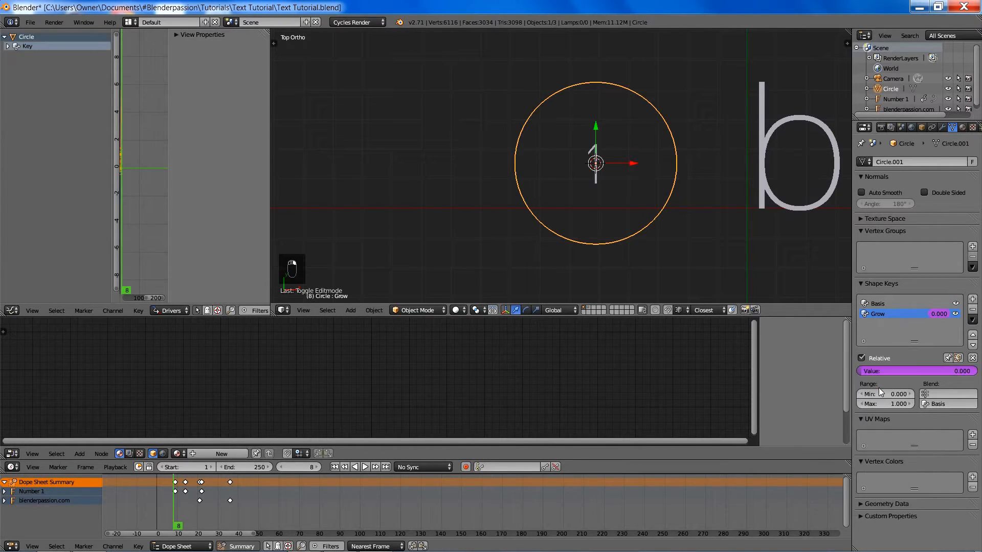
click(8, 47)
click(32, 56)
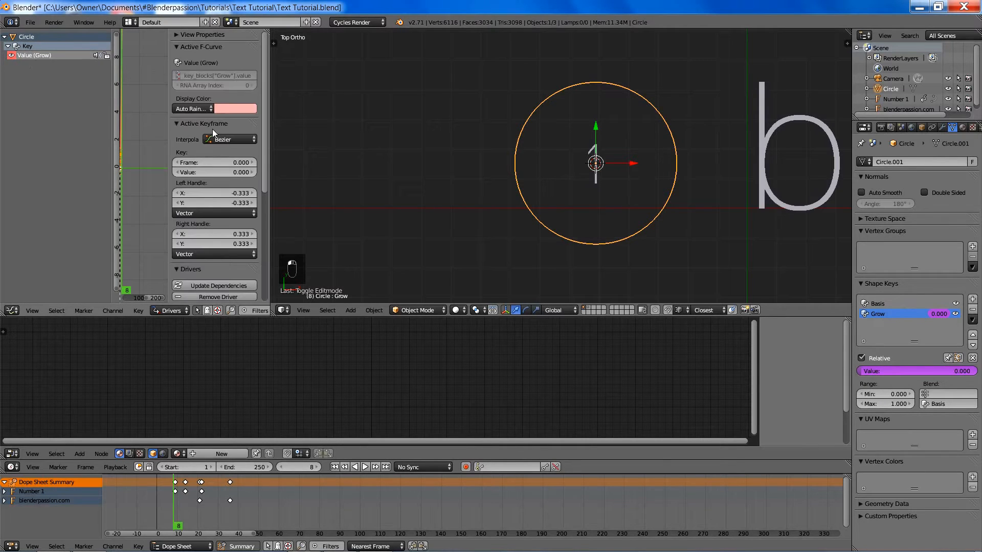
Set the Grow driver's scripted expression to -(var-.274)*5.
scroll(225, 134, down, 4)
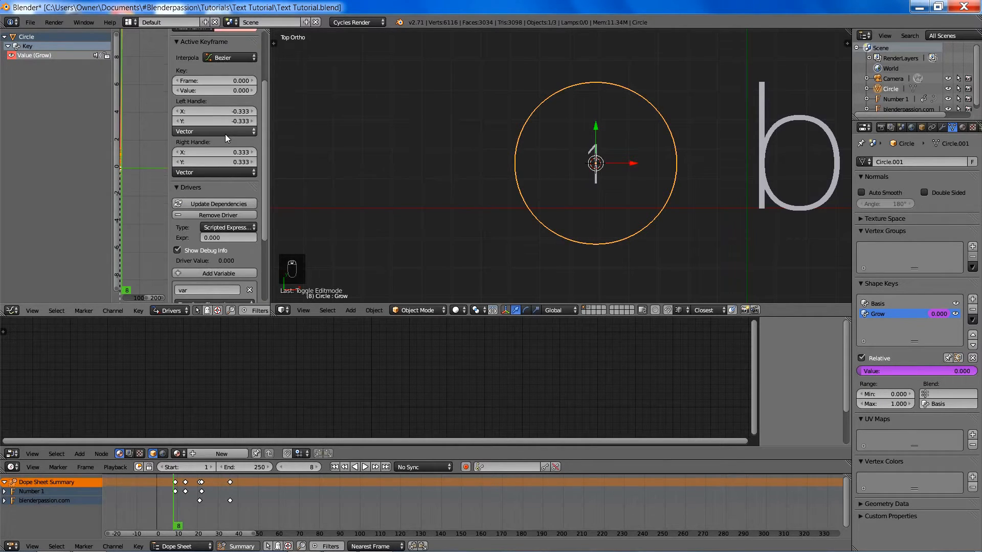
scroll(225, 134, down, 5)
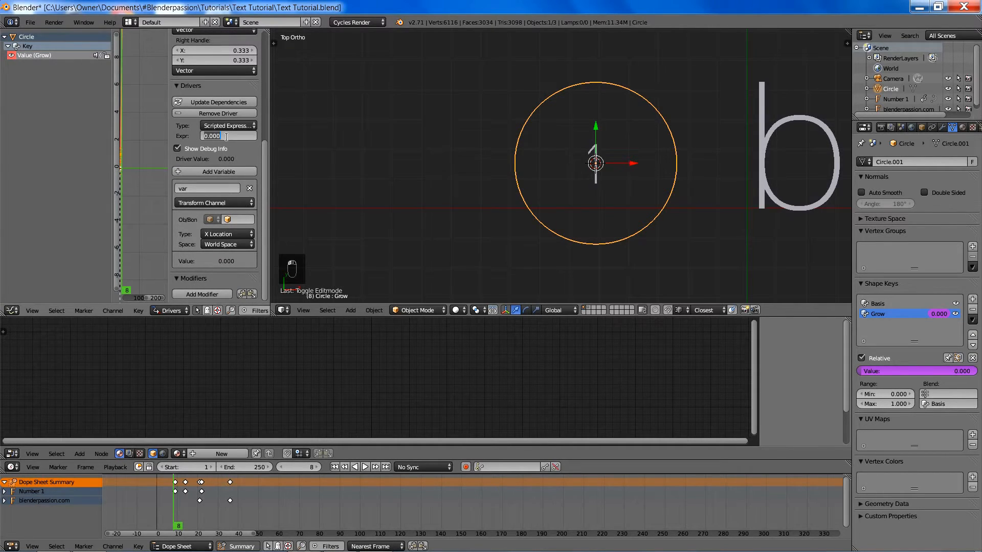
key(BackSpace)
text(-(var-2)
text()*4)
key(BackSpace)
text(5)
key(Return)
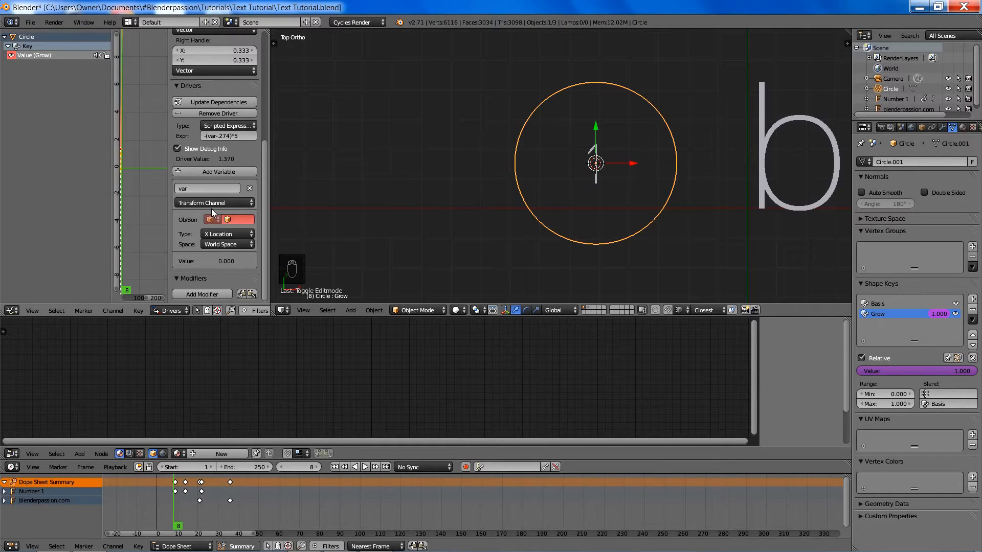
Make the driver variable read the Circle's Z Scale in Local Space, and test it with a cancelled scaling of the circle.
click(240, 219)
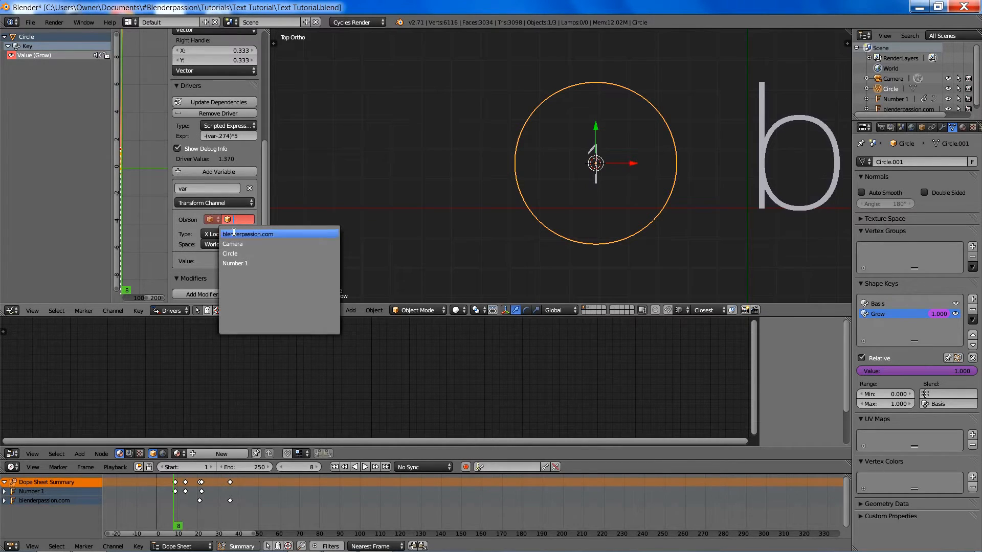
click(240, 253)
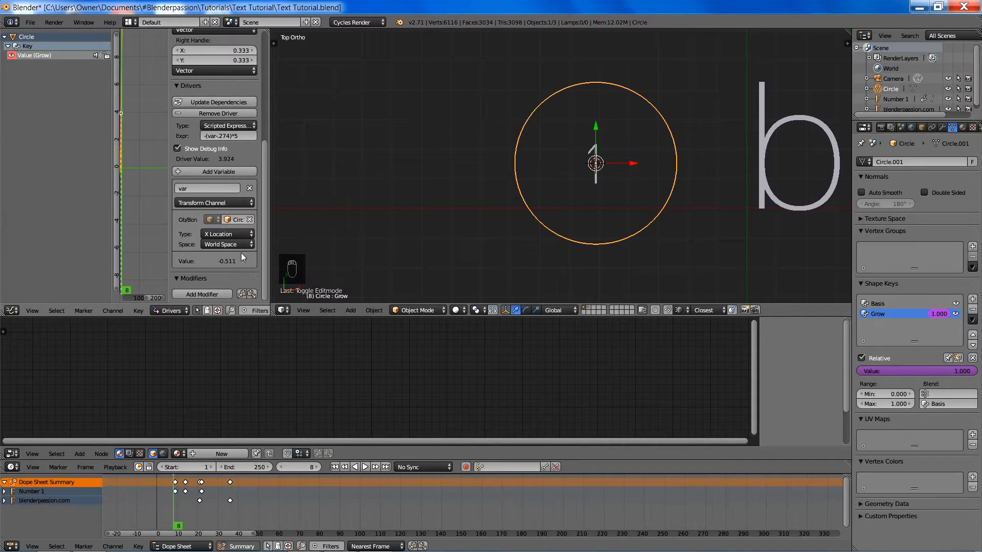
click(221, 236)
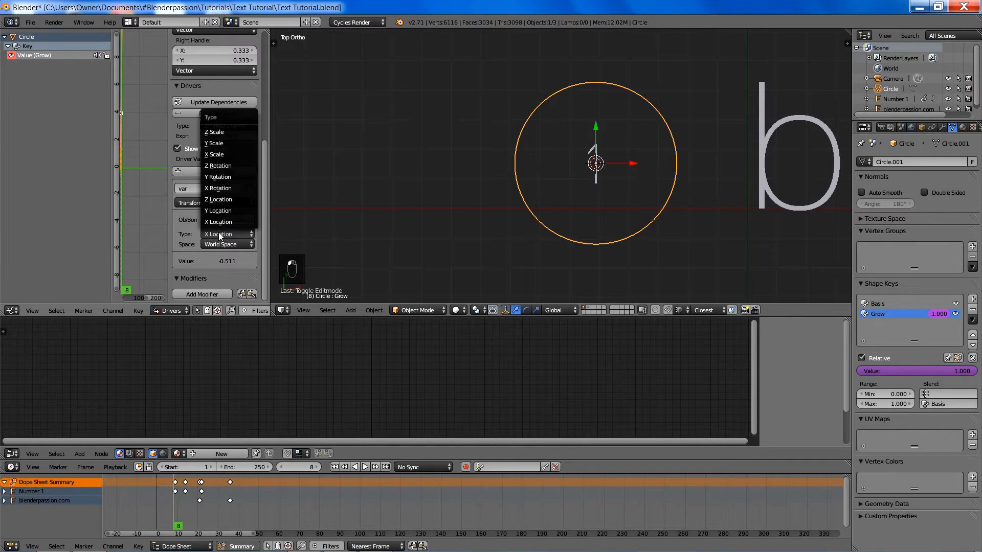
click(221, 132)
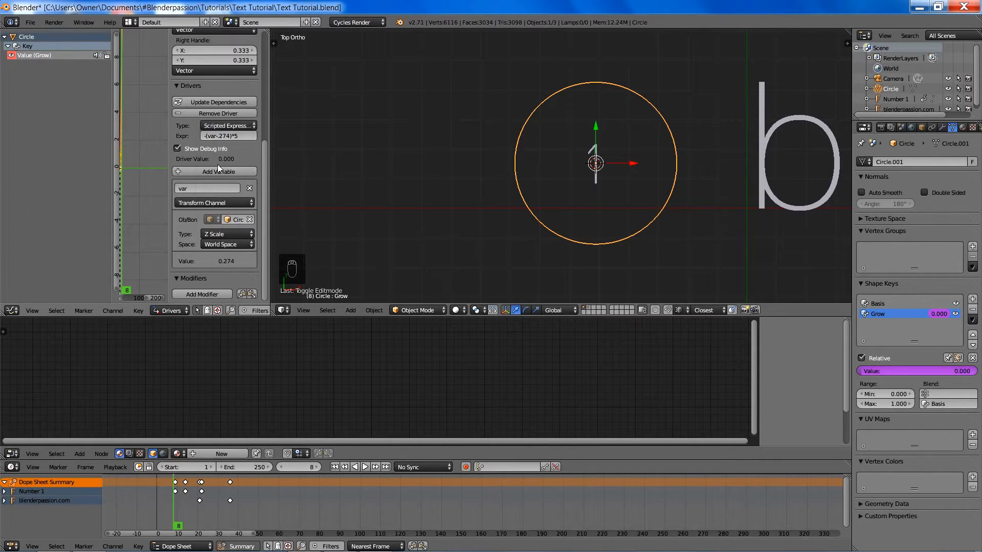
click(226, 245)
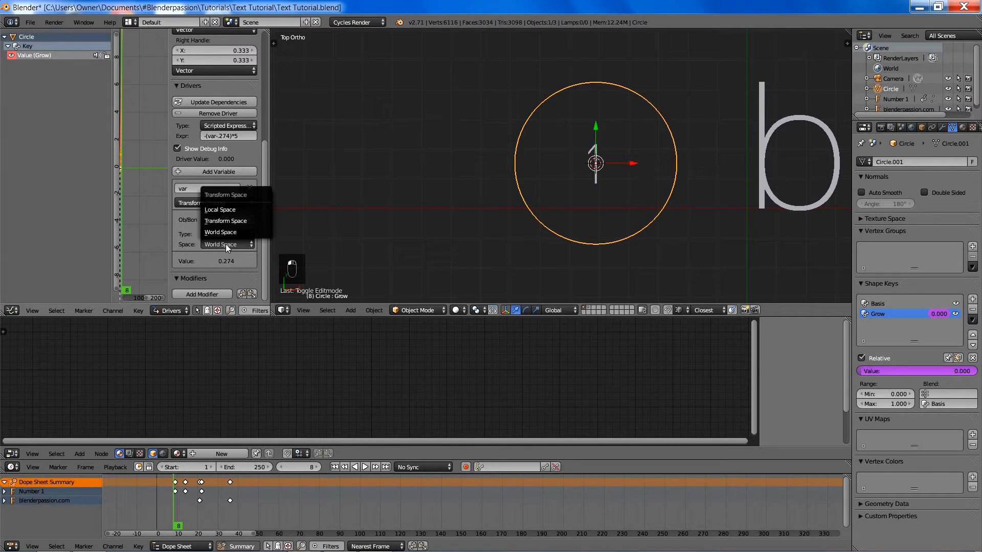
click(236, 210)
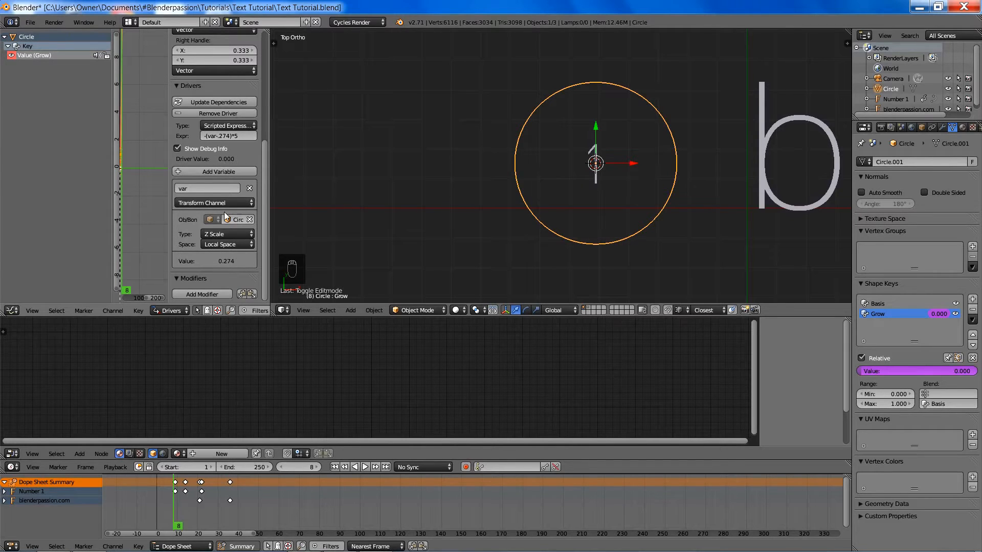
key(s)
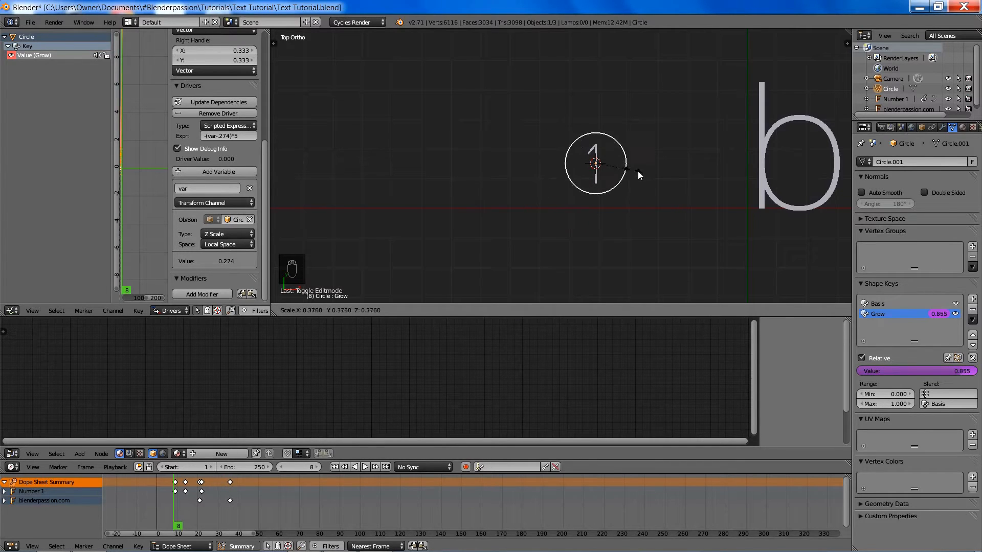
right_click(667, 176)
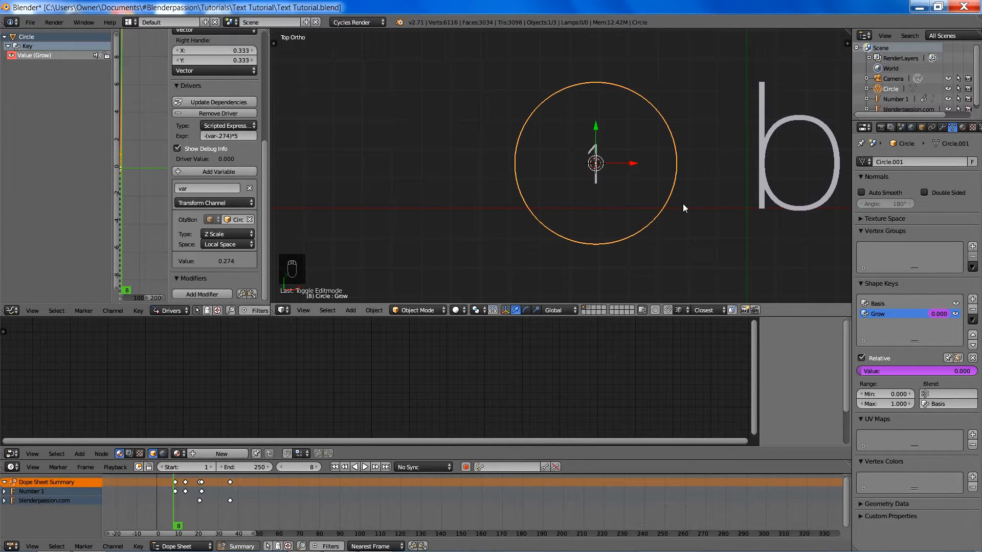
Scale the selected vertices of the Grow shape inward to thicken the ring, and test it with a cancelled scaling of the object.
shift+middle_drag(683, 203, 581, 199)
key(Tab)
scroll(583, 198, up, 1)
scroll(588, 198, up, 1)
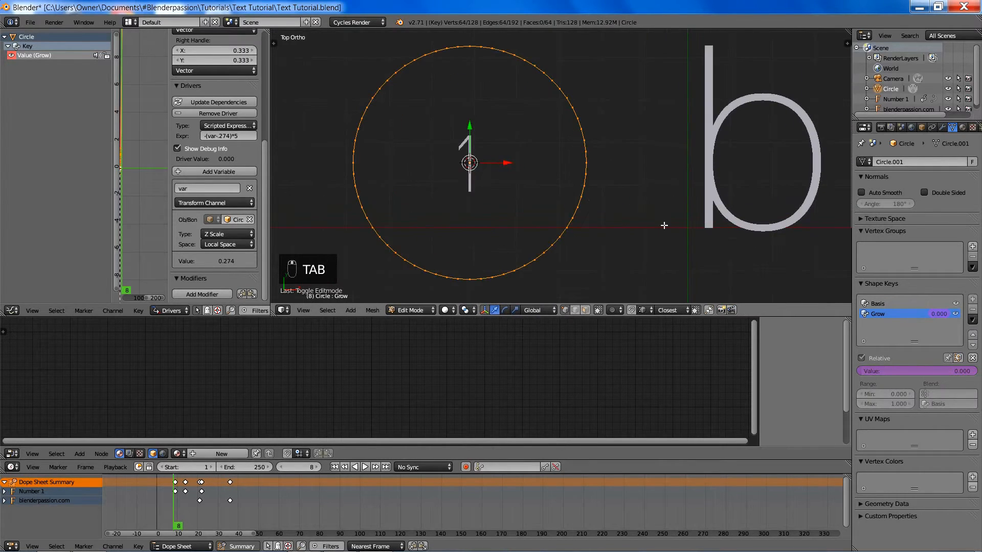
key(s)
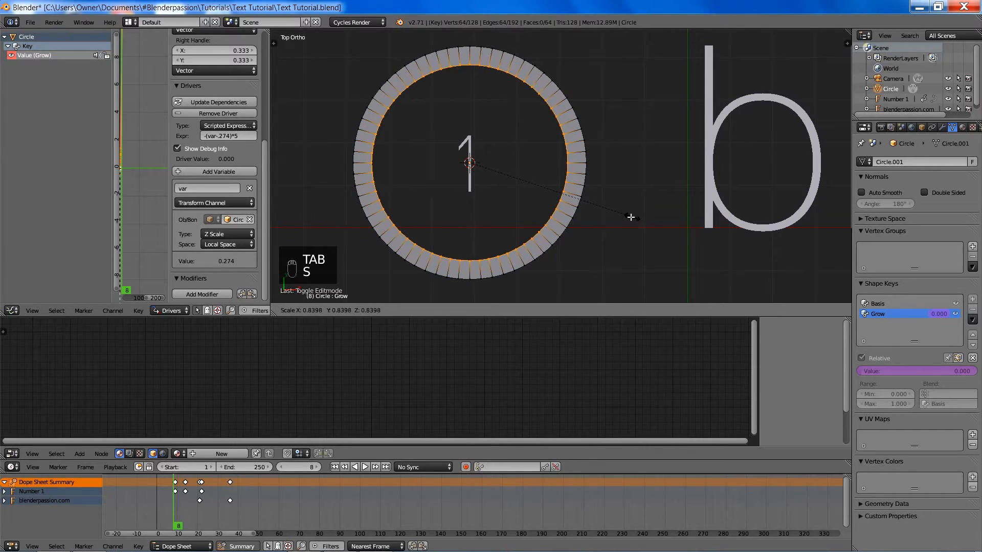
click(610, 206)
key(Tab)
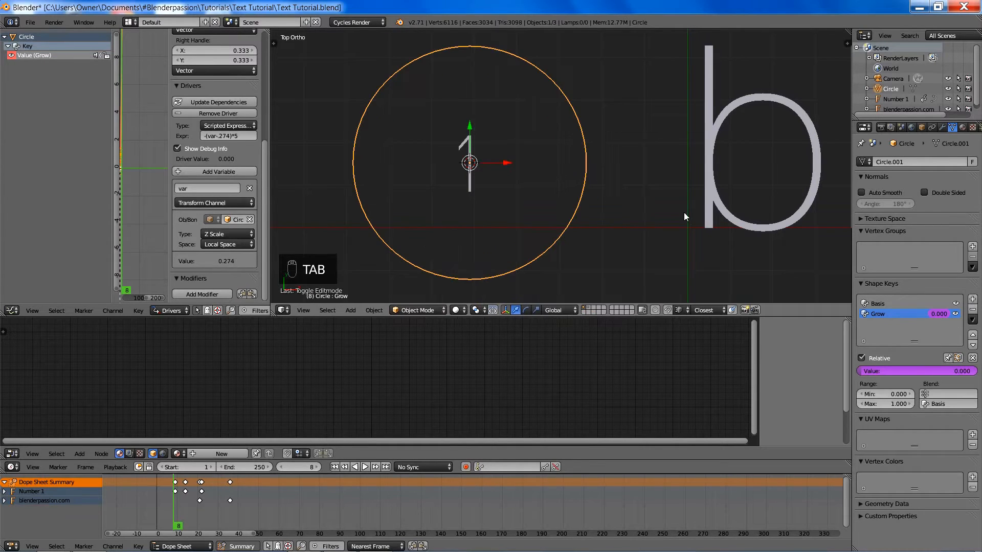
key(s)
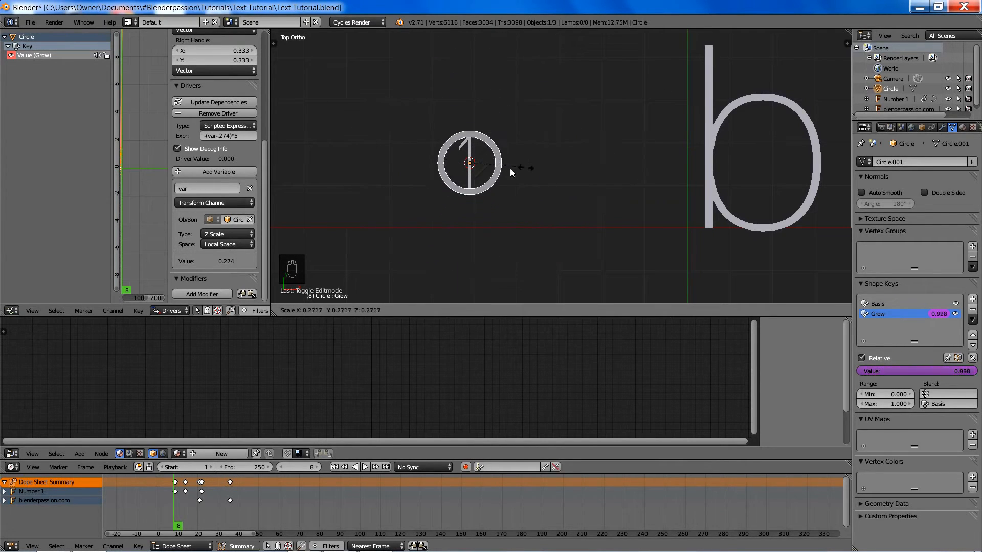
key(Escape)
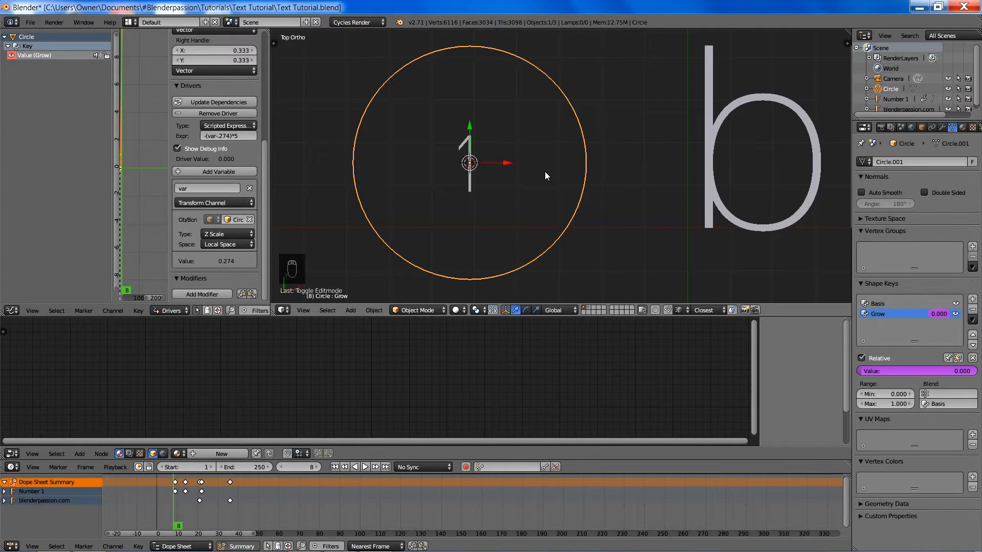
Insert a Scaling keyframe for the circle at frame 8.
key(i)
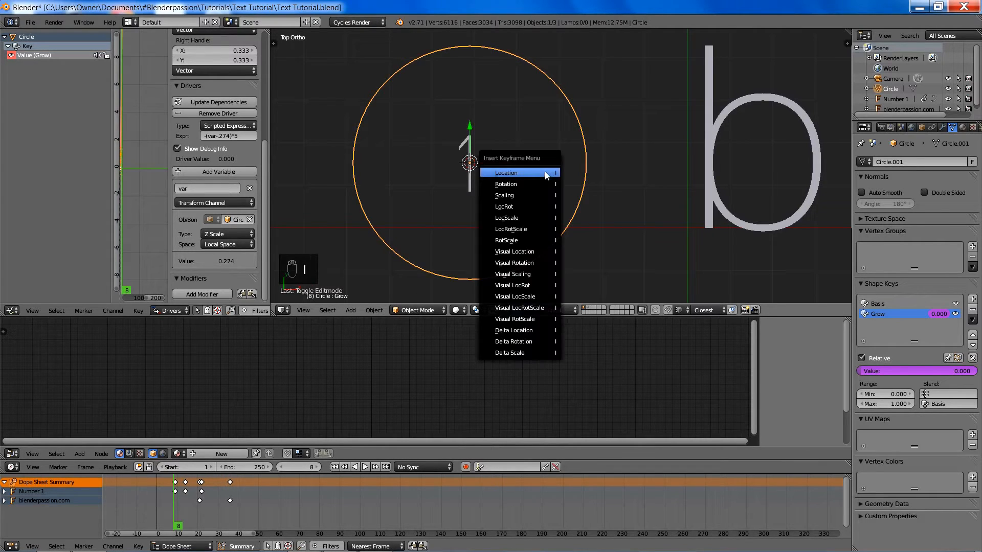
click(516, 196)
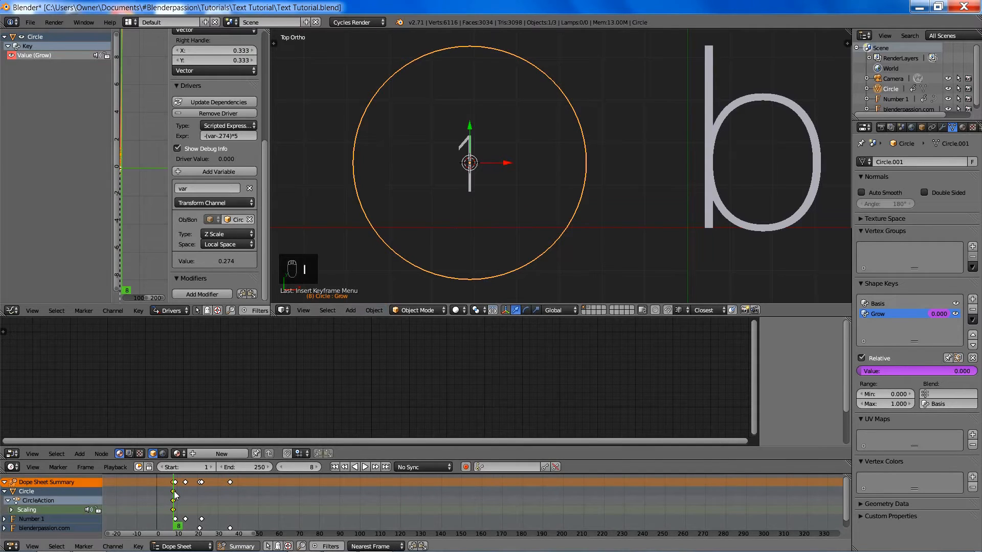
key(Right)
key(Right)
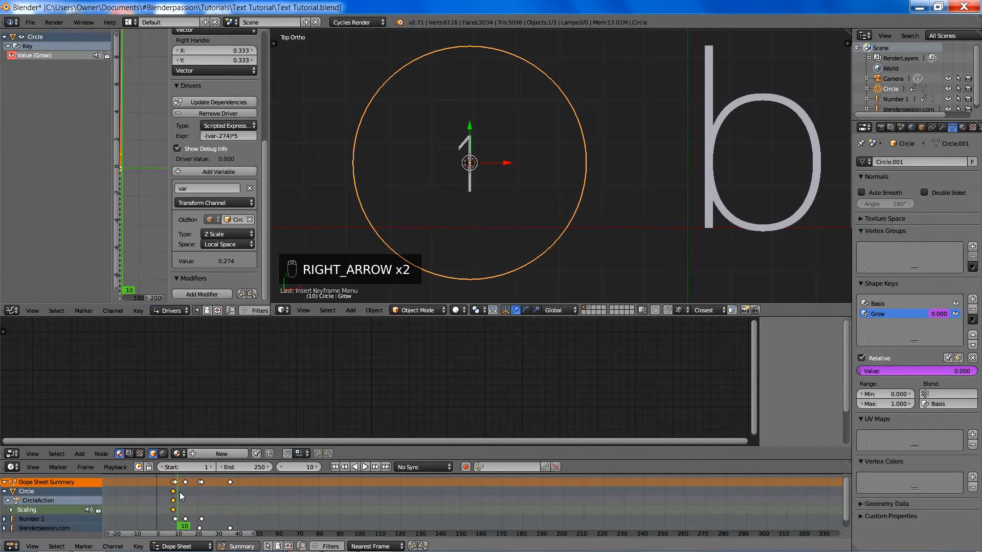
key(Right)
key(Right)
key(Right)
key(Right)
key(Right)
key(Right)
key(Right)
key(Right)
key(Right)
key(Right)
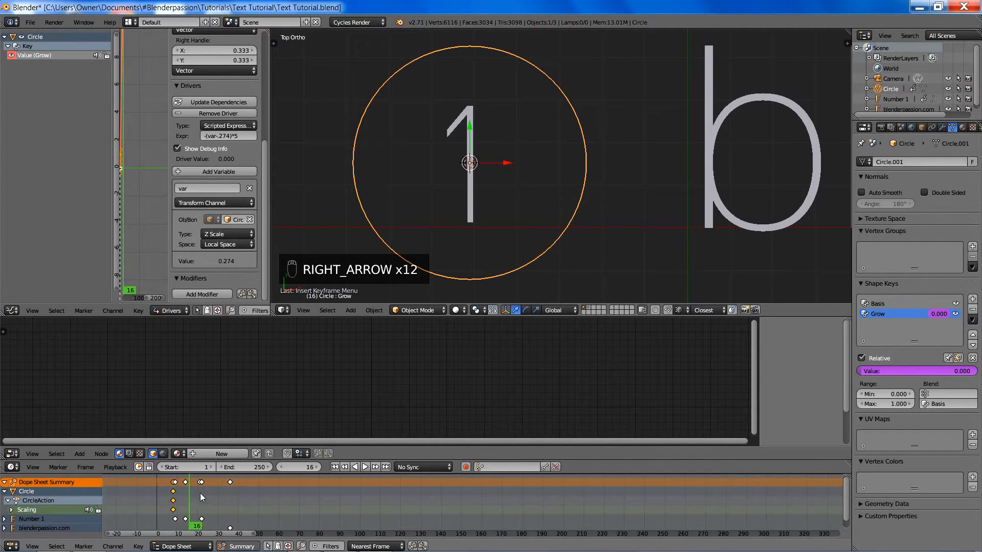
click(203, 496)
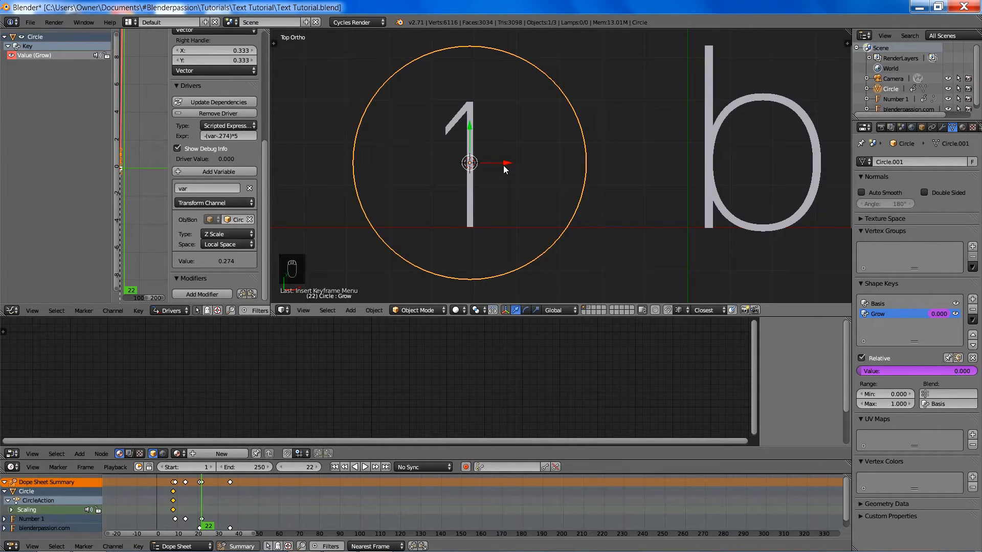
click(174, 511)
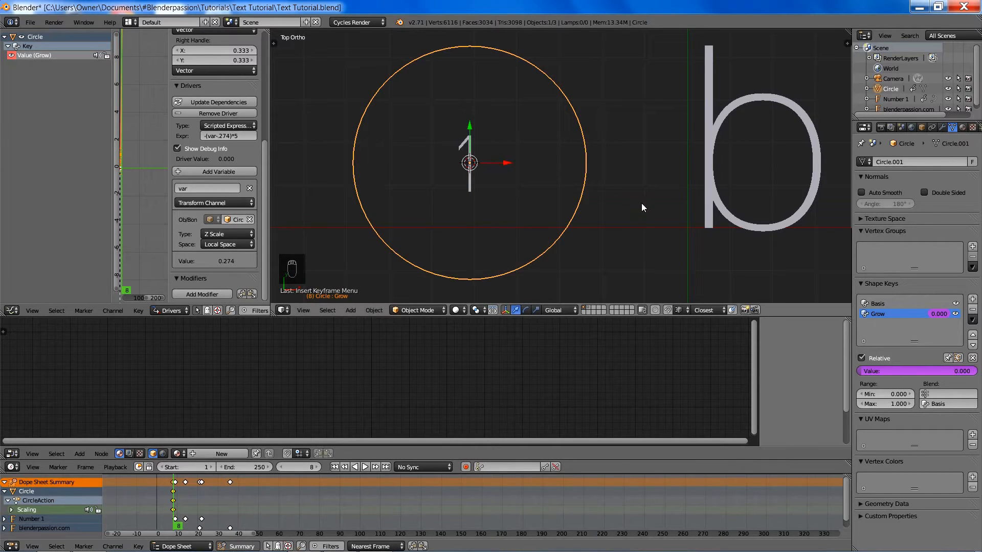
Set the circle's X scale to 0.002 at frame 8.
click(922, 127)
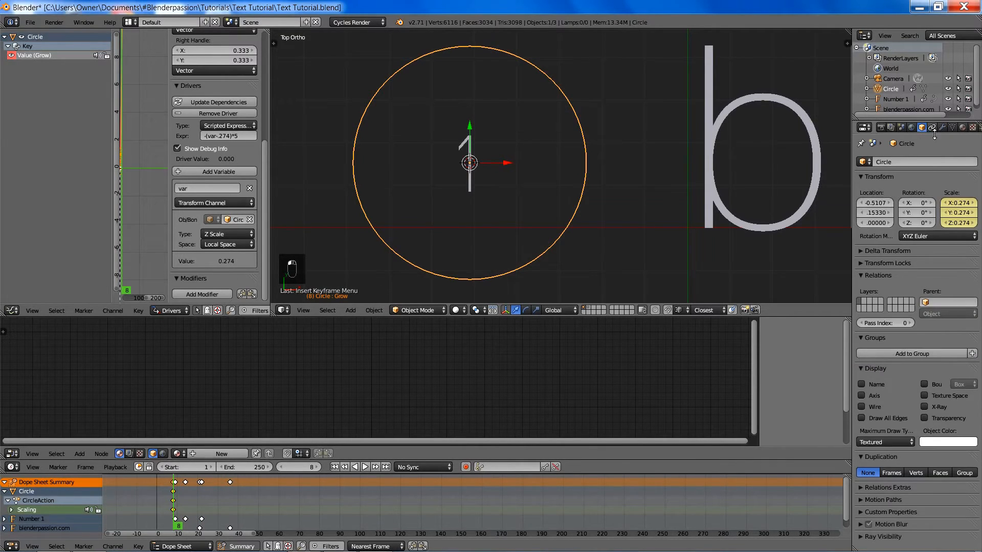
click(956, 202)
text(002)
key(Return)
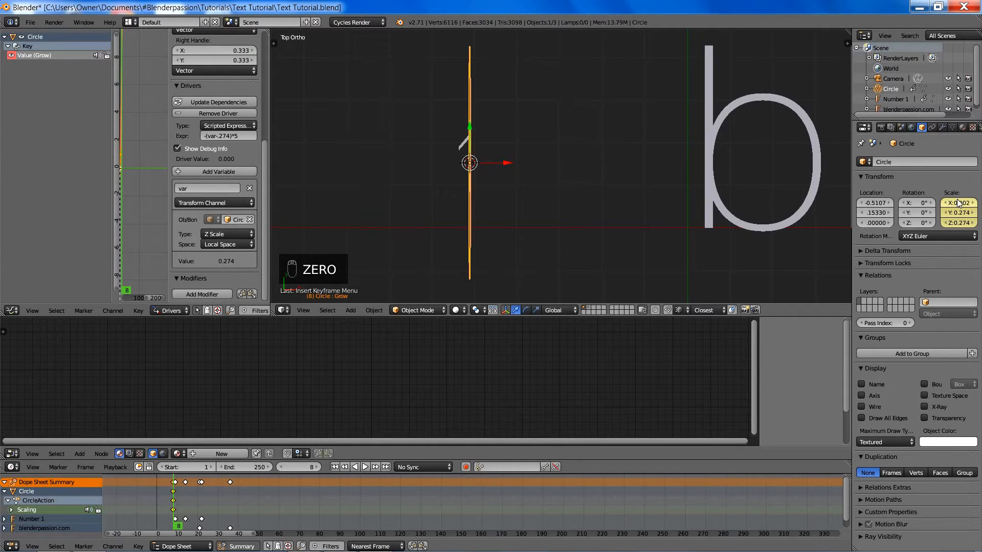
Copy the circle's X scale of 0.002 to its Y and Z scale, and insert a Scaling keyframe at frame 8.
key(ctrl+c)
key(ctrl+v)
key(ctrl+v)
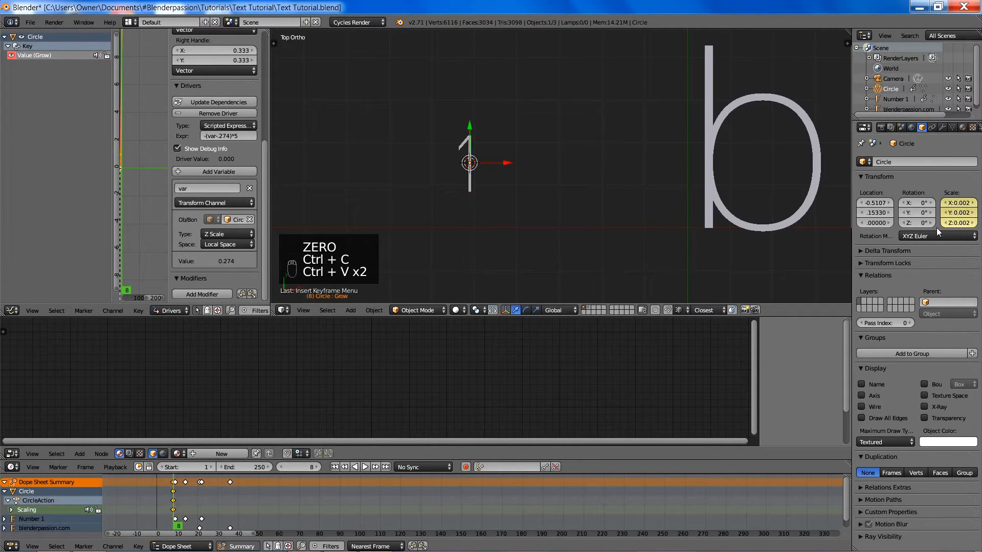
key(i)
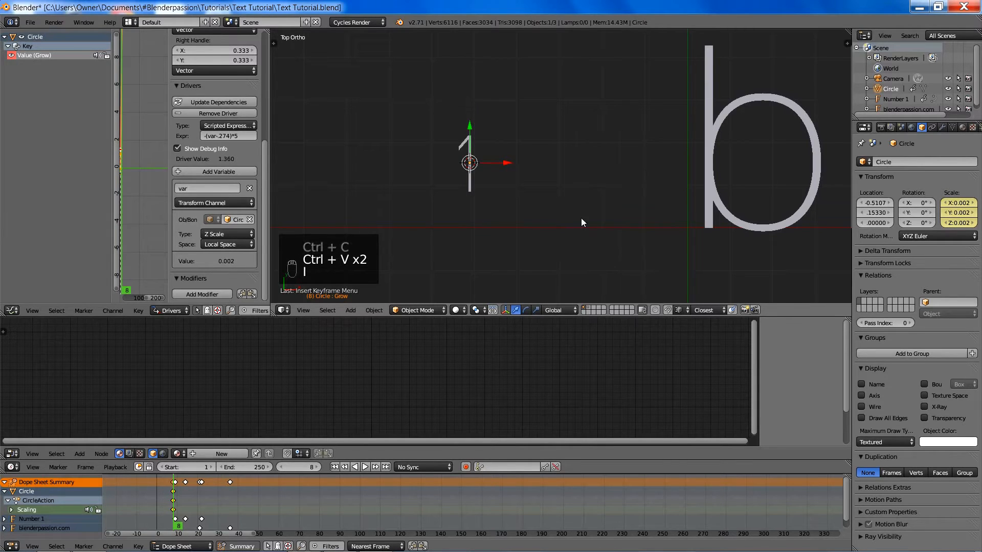
Set the circle's X, Y and Z scale to 0.274 at frame 22.
drag(187, 490, 202, 487)
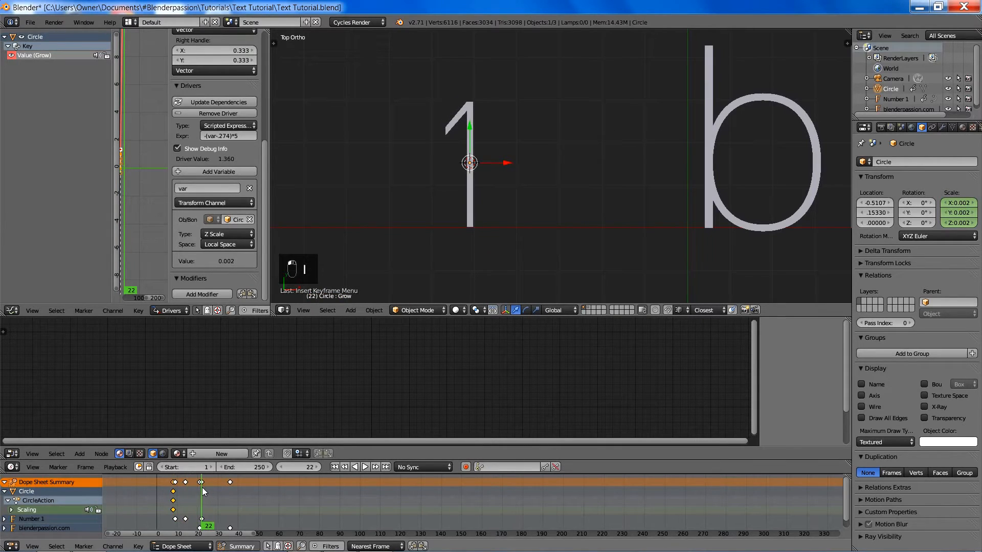
click(962, 203)
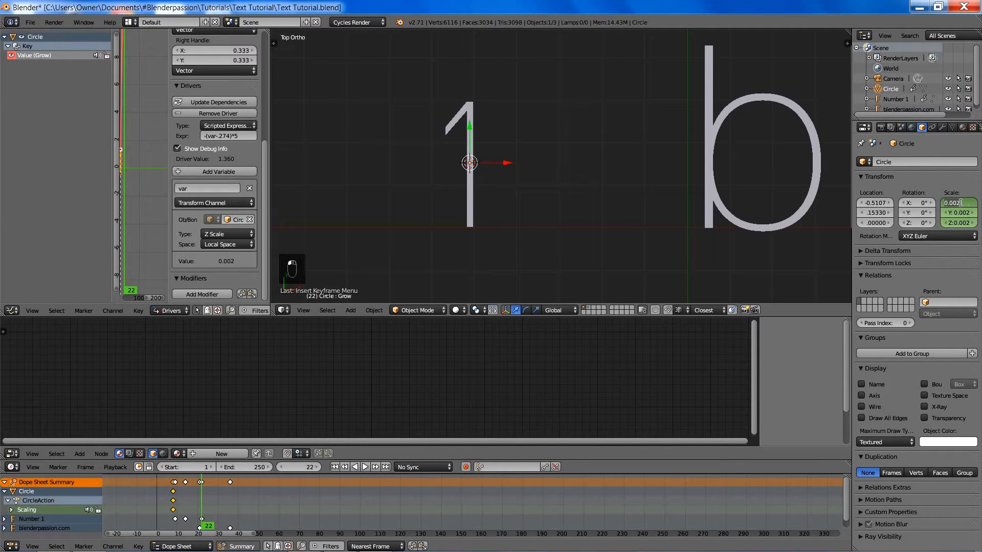
key(BackSpace)
text(.274)
key(Return)
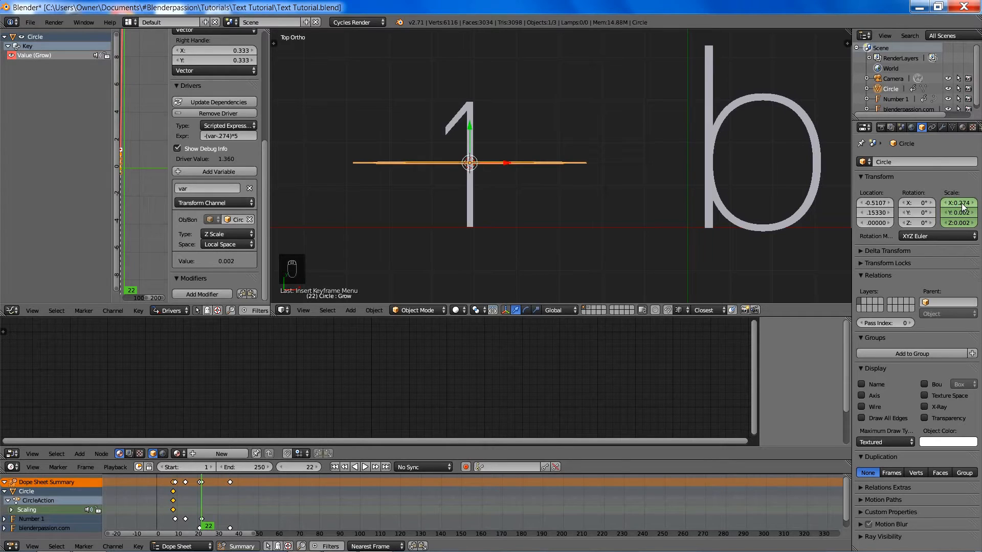
key(ctrl+c)
key(ctrl+v)
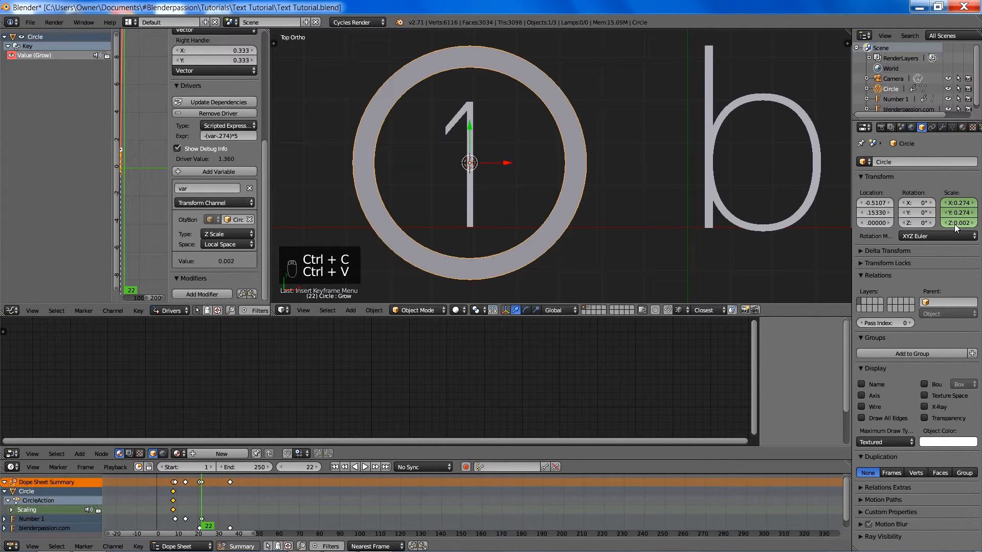
key(ctrl+v)
Save over the existing Text Tutorial.blend file and set the render device to GPU Compute.
key(ctrl+s)
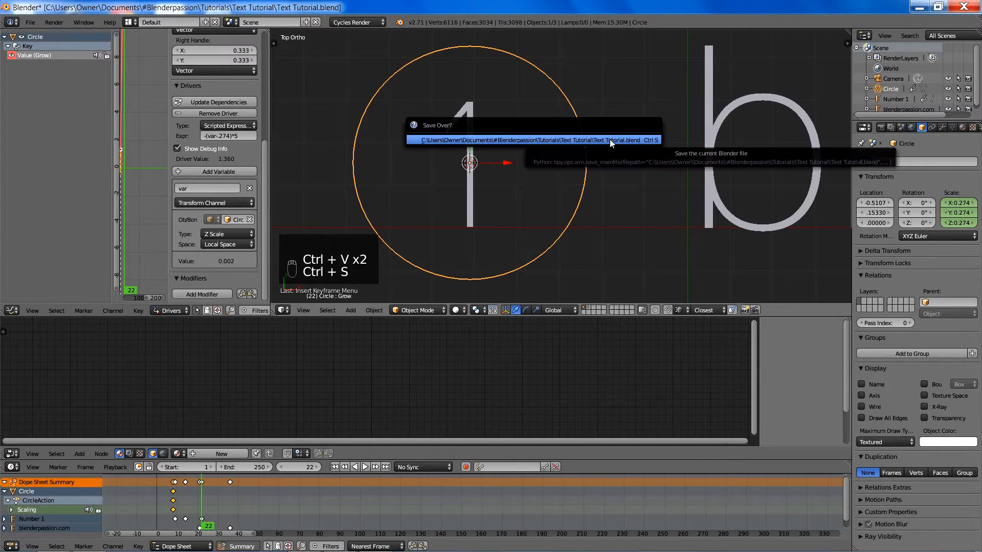
click(609, 139)
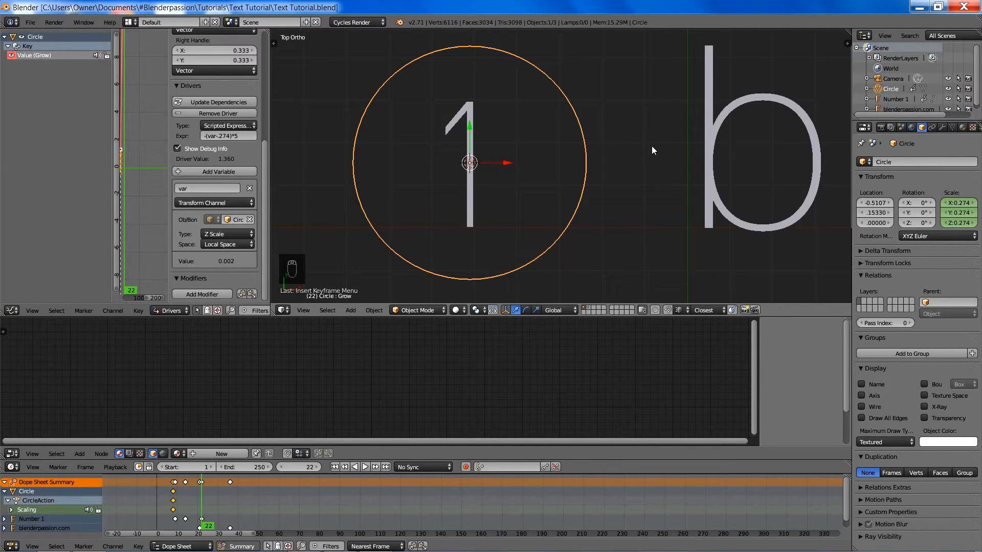
scroll(629, 165, down, 2)
shift+middle_drag(675, 176, 492, 193)
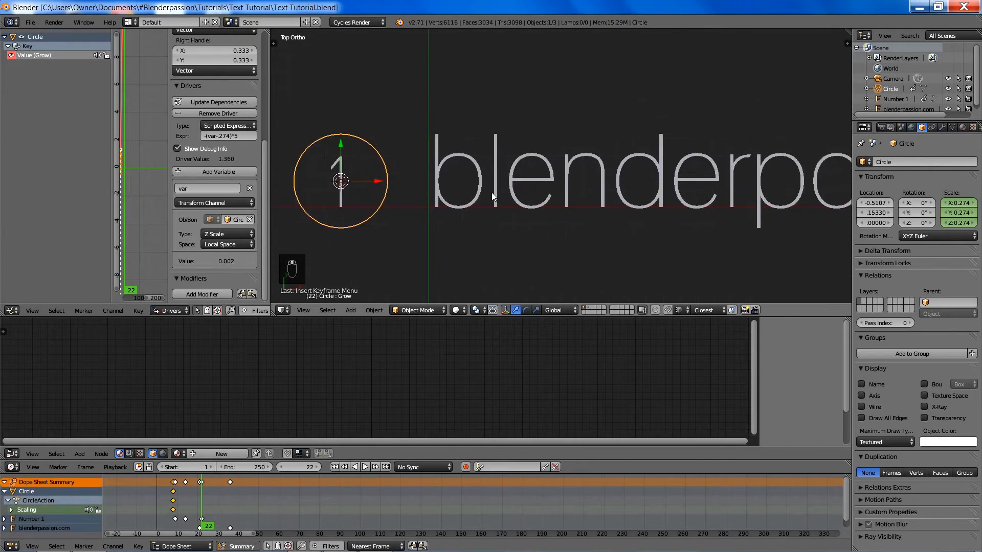
scroll(492, 192, down, 4)
shift+middle_drag(625, 212, 507, 195)
scroll(524, 200, down, 1)
scroll(524, 201, up, 1)
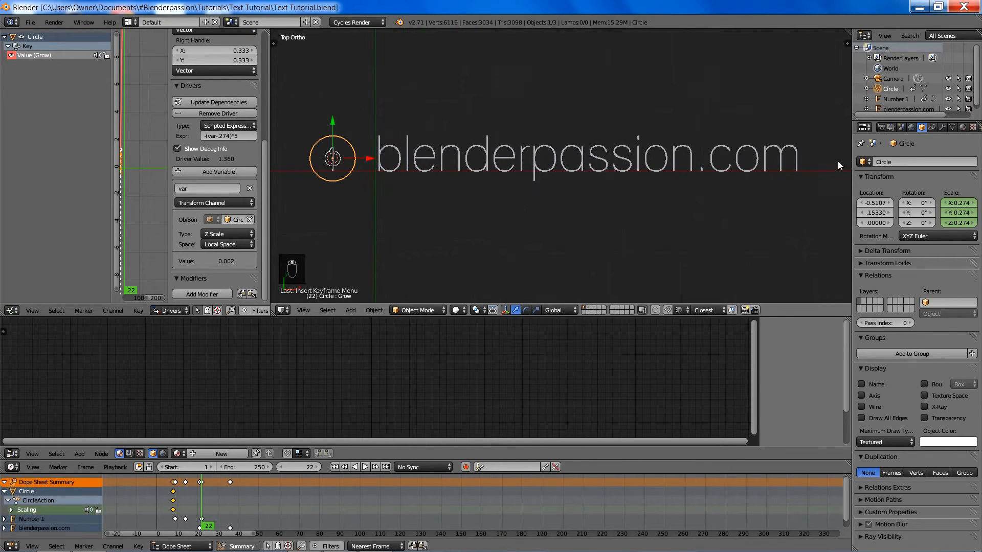
click(880, 127)
click(906, 213)
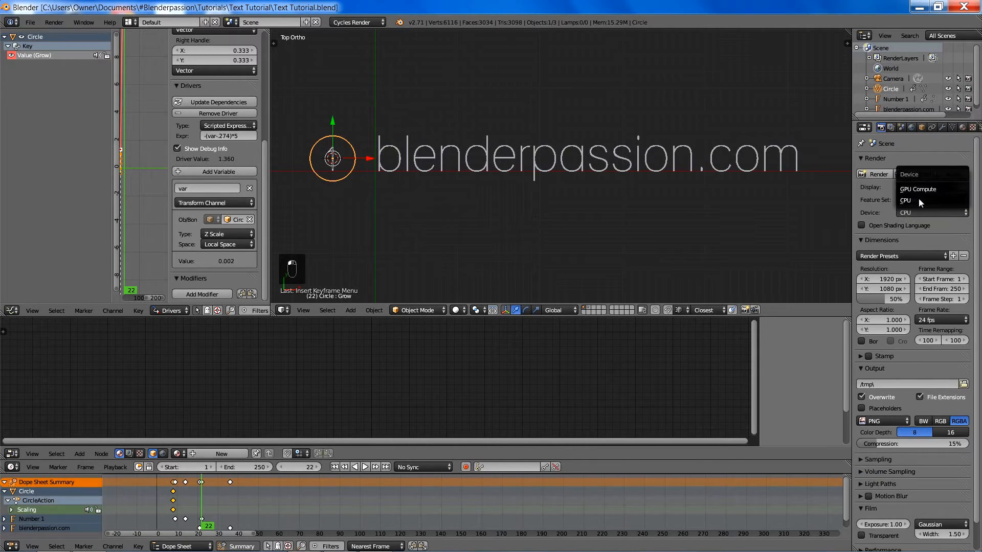
click(924, 188)
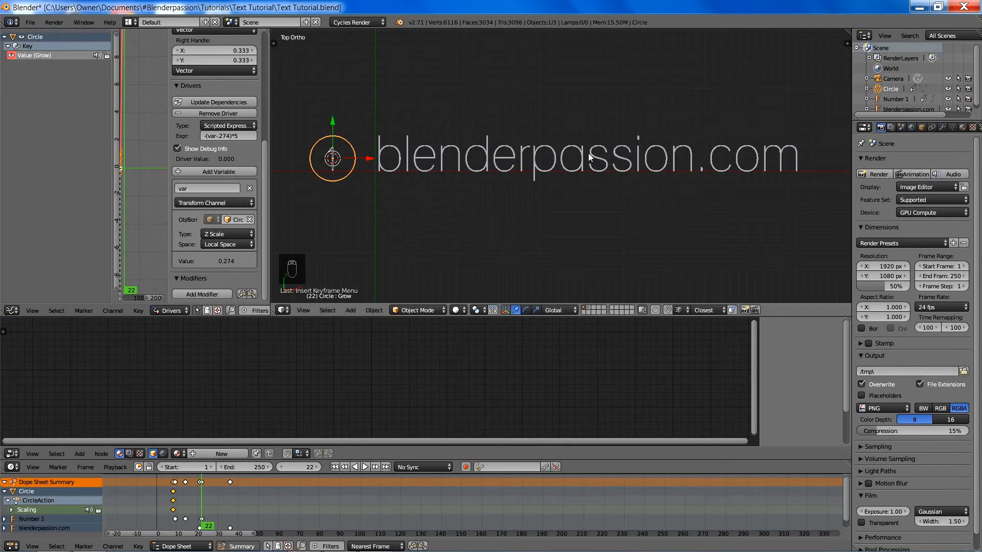
Preview the animation in rendered shading, advancing frame by frame up to frame 33.
key(shift+z)
drag(202, 509, 172, 507)
key(Right)
key(Right)
key(Right)
key(Right)
key(Right)
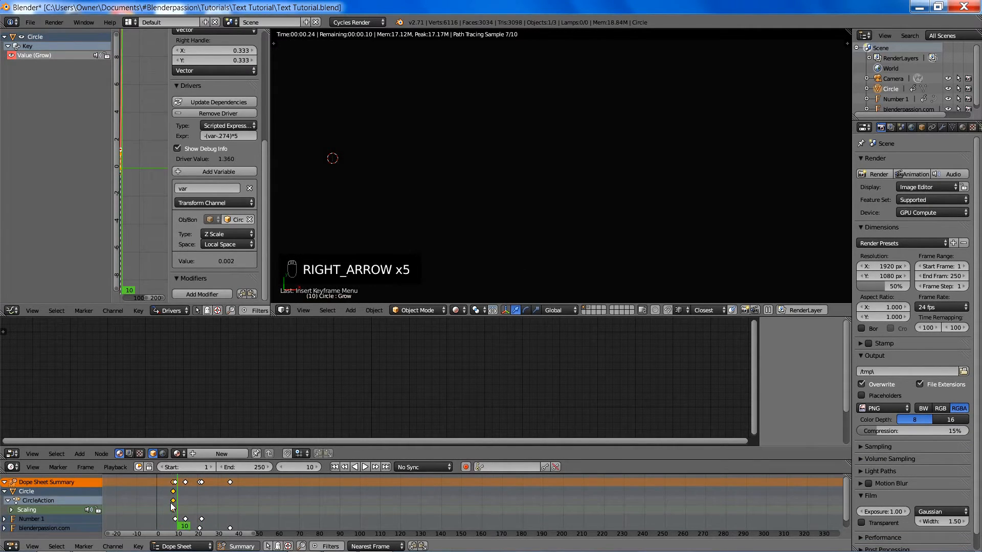
key(Right)
key(Right)
key(Right)
key(Right)
key(Right)
key(Right)
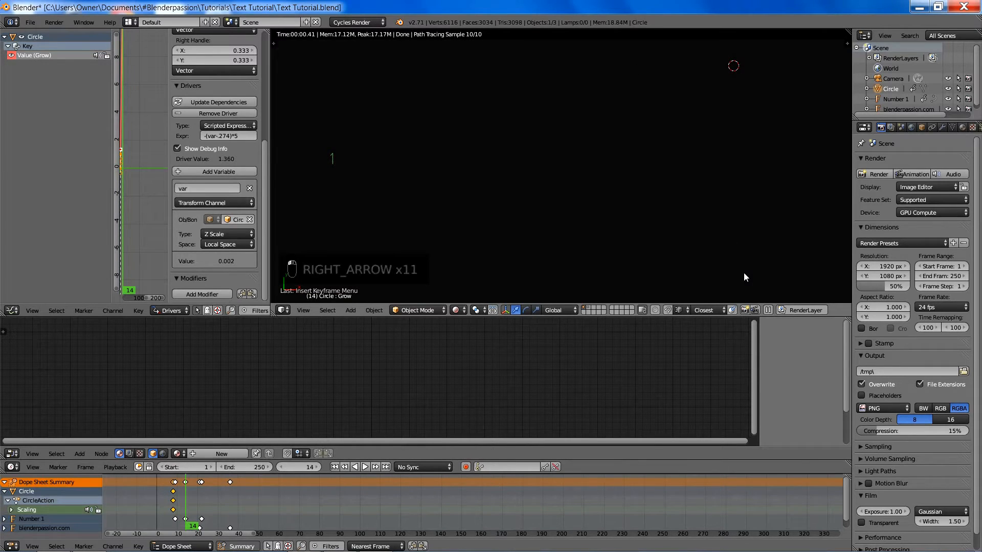
key(Right)
key(Right)
key(Right)
key(Right)
key(Right)
key(Right)
key(Right)
key(Right)
key(Right)
key(Right)
key(Right)
key(Right)
key(Right)
key(Right)
key(Right)
key(Right)
key(Right)
key(Right)
key(Right)
key(Right)
key(Right)
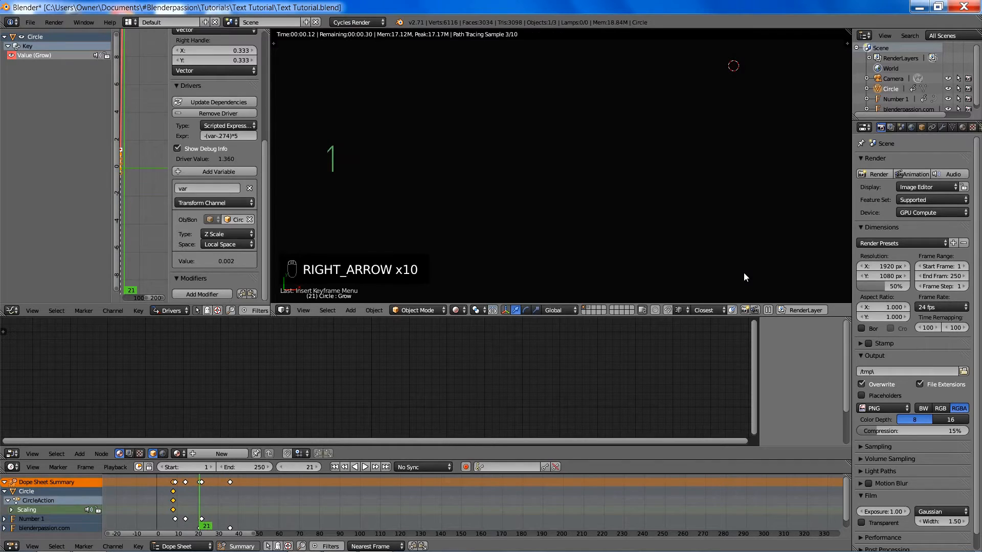
key(Right)
key(Right)
key(Right)
key(Right)
key(Right)
key(Right)
key(Right)
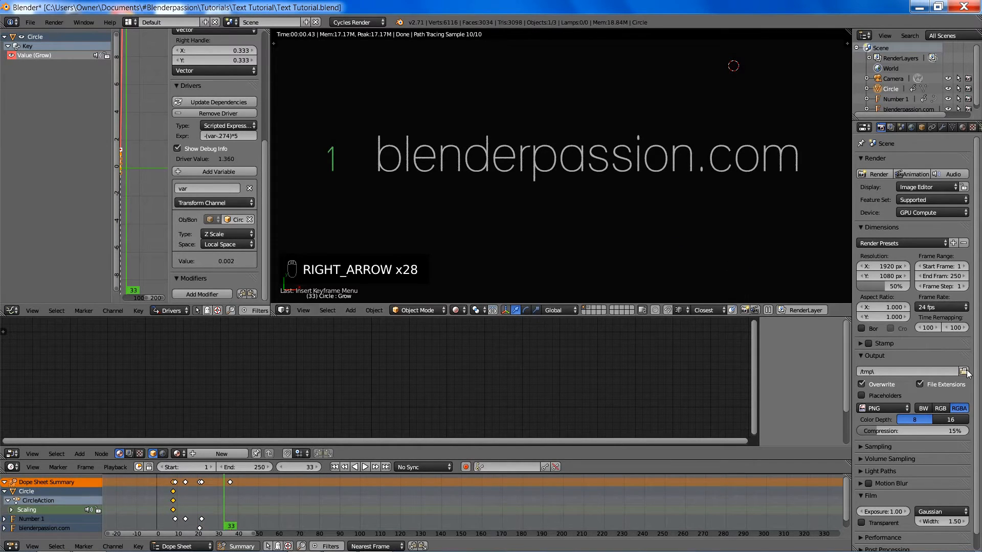
Leave rendered shading and examine the circle around the number 1 in wireframe at frame 30.
key(z)
key(z)
key(z)
shift+middle_drag(419, 174, 542, 168)
scroll(542, 168, up, 4)
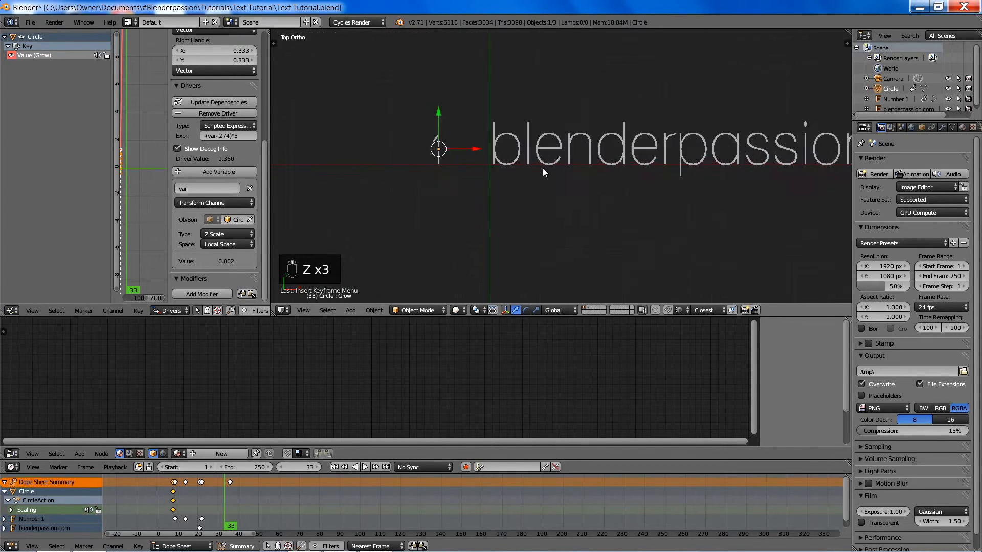
key(z)
shift+middle_drag(379, 168, 437, 202)
mouse_move(214, 492)
mouse_down()
mouse_move(192, 494)
mouse_move(267, 487)
mouse_move(200, 498)
mouse_move(217, 499)
mouse_up()
shift+middle_drag(385, 226, 444, 230)
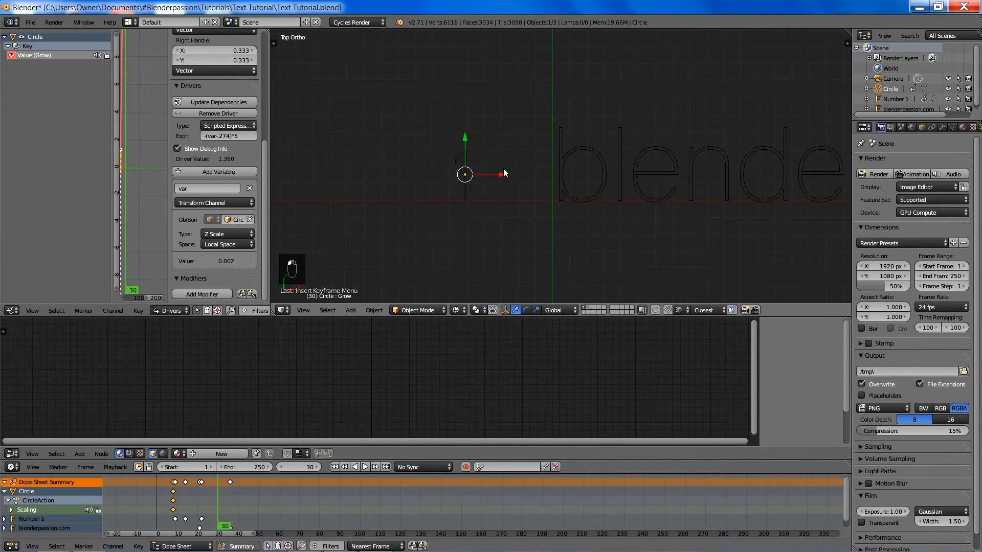
scroll(388, 181, up, 7)
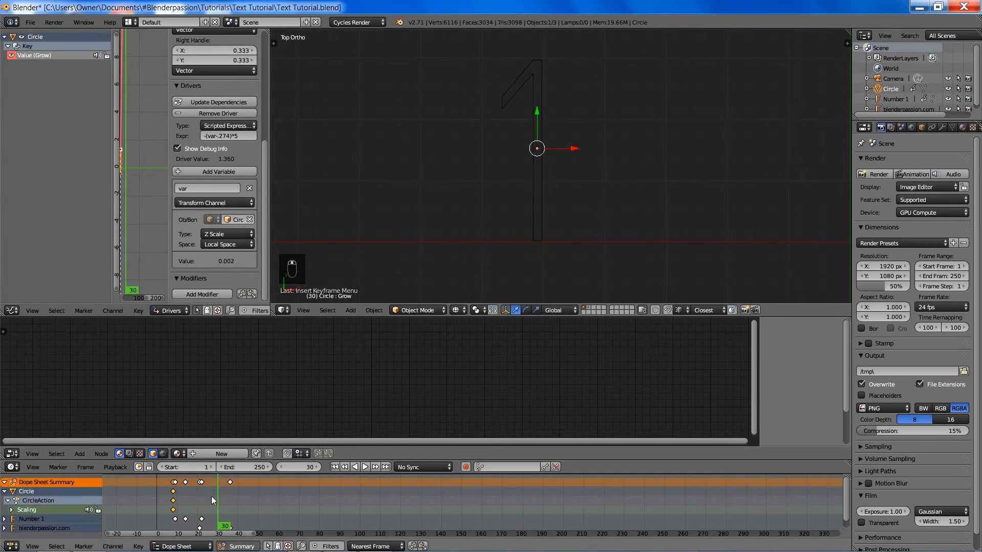
Set the circle's X, Y and Z scale to 0.274 at frame 22 and insert a Scaling keyframe there.
drag(211, 496, 203, 498)
key(Left)
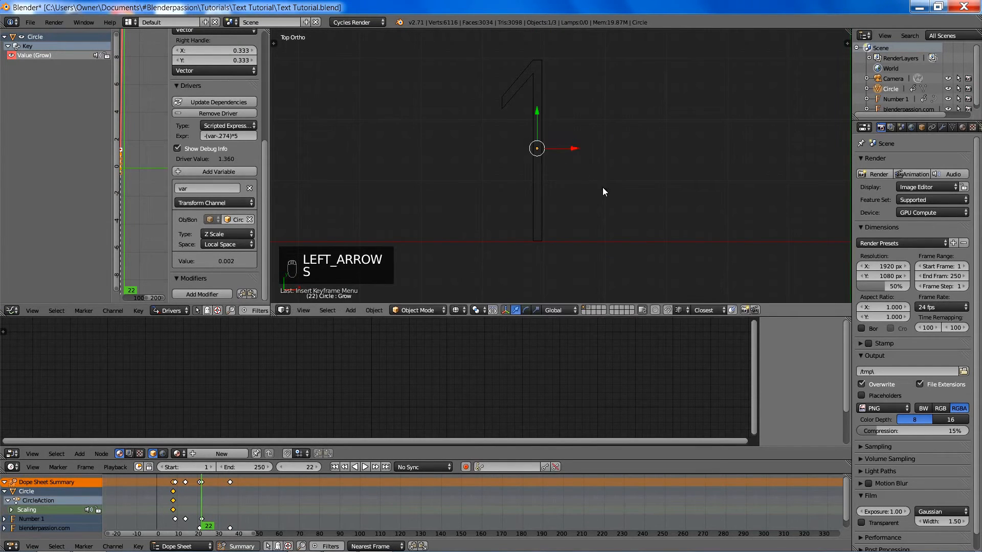
key(s)
click(921, 127)
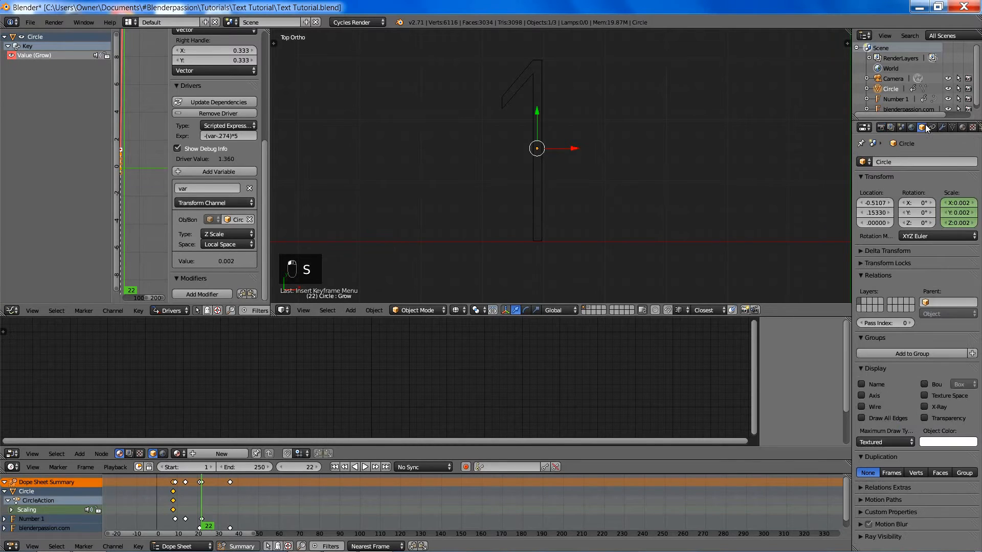
click(954, 202)
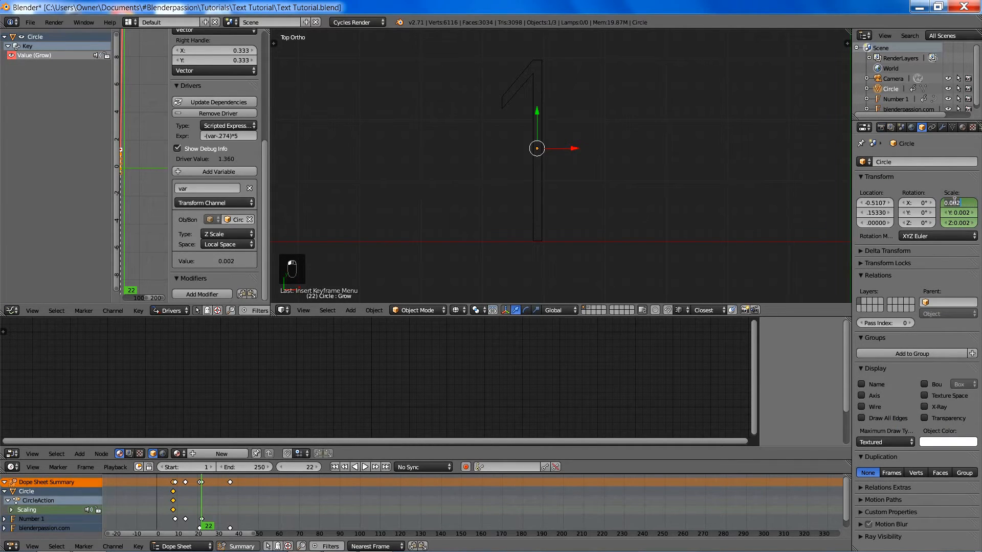
text(.274)
key(Return)
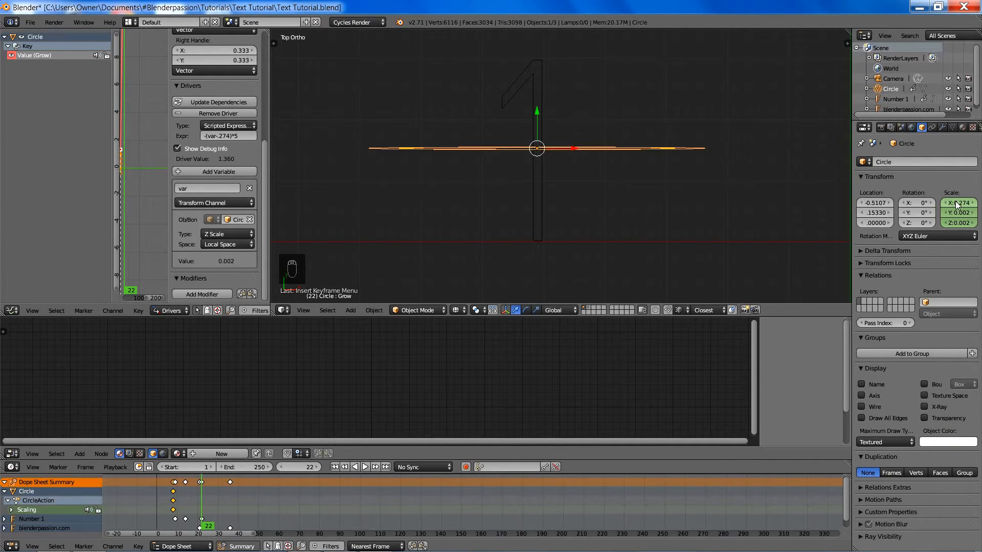
key(ctrl+c)
key(ctrl+v)
key(ctrl+v)
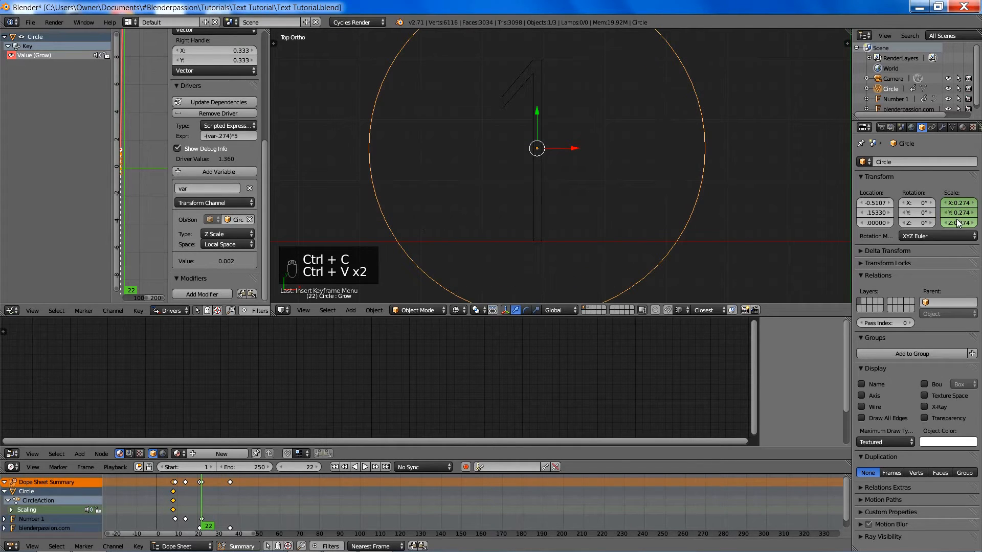
key(i)
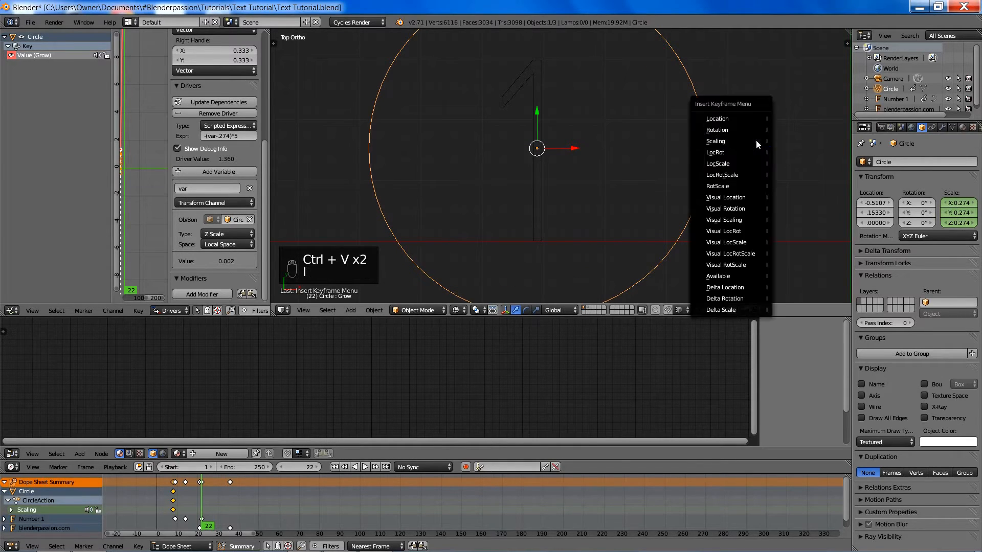
click(756, 140)
Preview the animation in rendered shading from the first frame, advancing frame by frame up to frame 21.
shift+middle_drag(707, 155, 535, 148)
scroll(535, 147, down, 7)
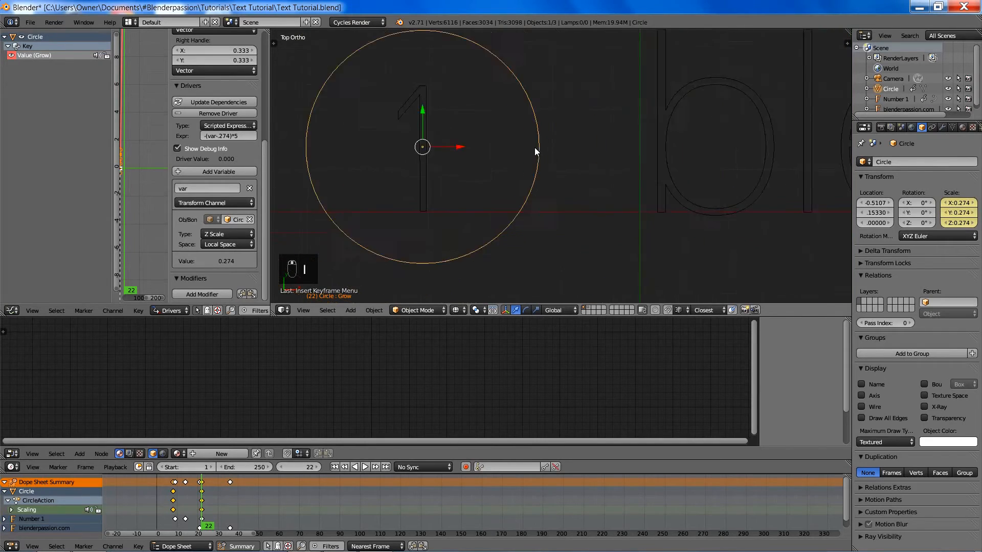
shift+middle_drag(642, 143, 492, 174)
scroll(550, 170, down, 1)
scroll(550, 170, down, 4)
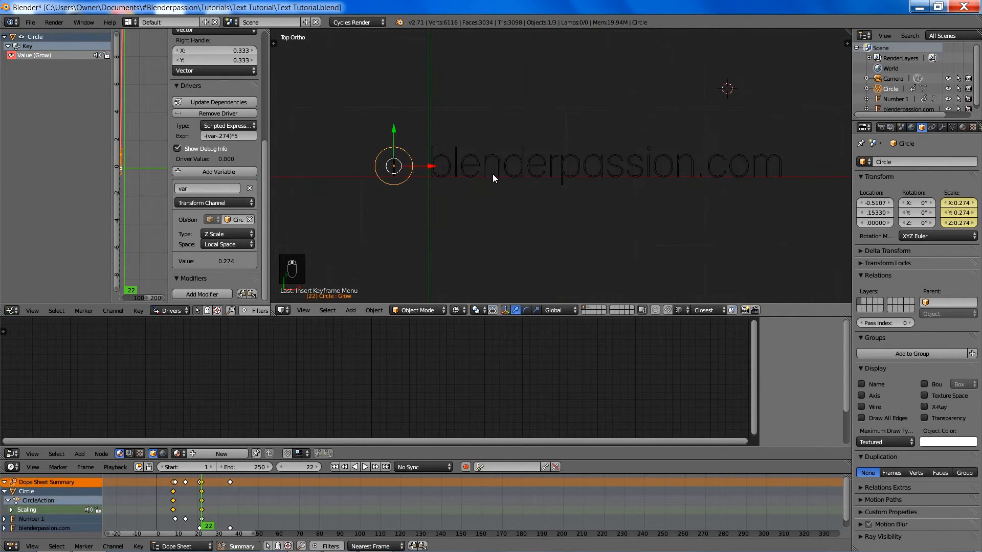
key(z)
key(shift+z)
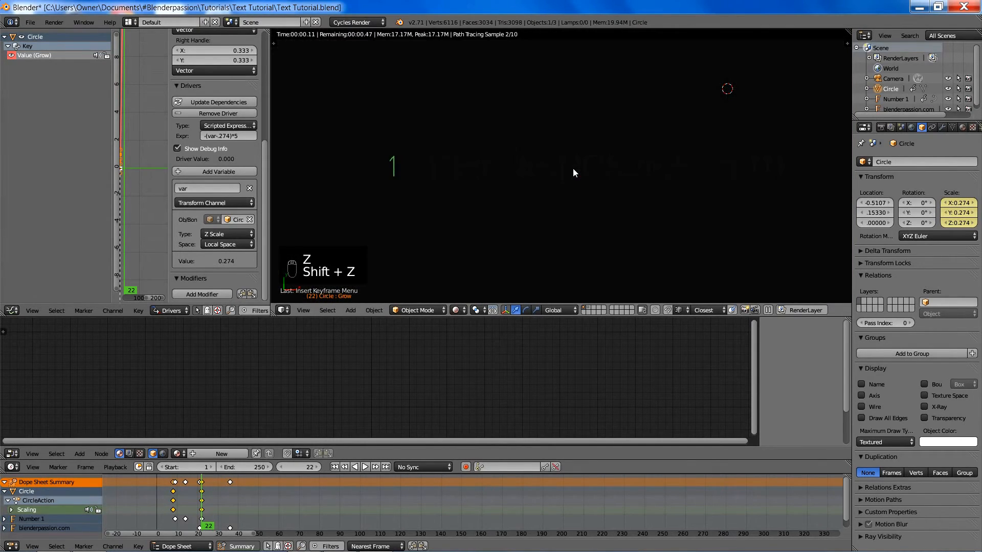
key(shift+Left)
key(Right)
key(Right)
key(Right)
key(Right)
key(Right)
key(Right)
key(Right)
key(Right)
key(Right)
key(Right)
key(Right)
key(Right)
key(Right)
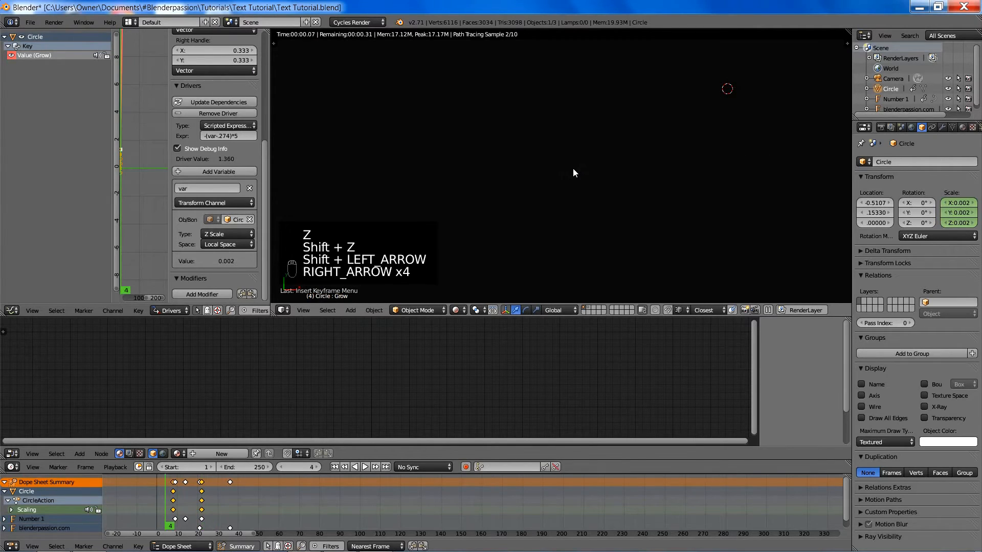
key(Right)
key(Right)
key(Right)
key(Right)
key(Right)
key(Right)
key(Right)
key(Right)
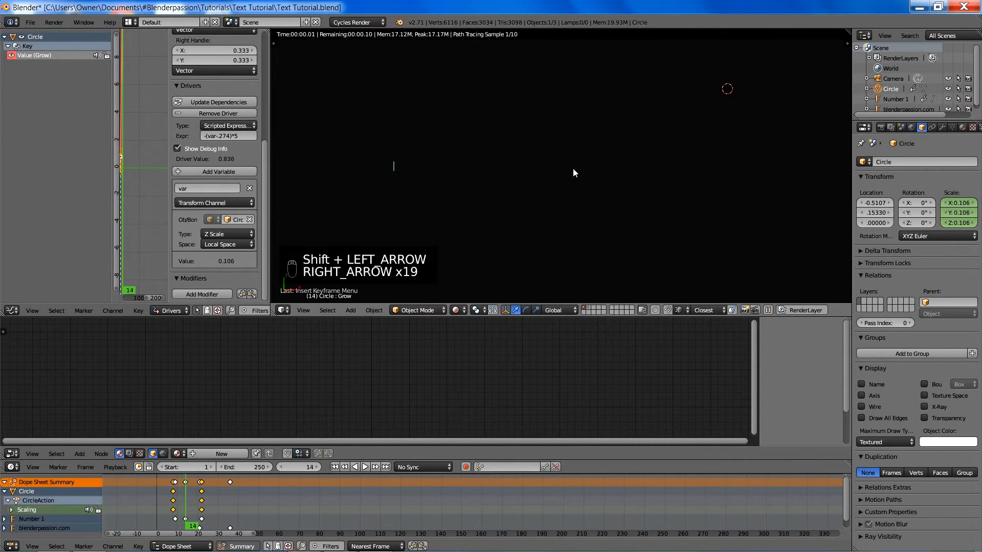
key(Right)
key(Right)
key(Right)
key(Right)
key(Right)
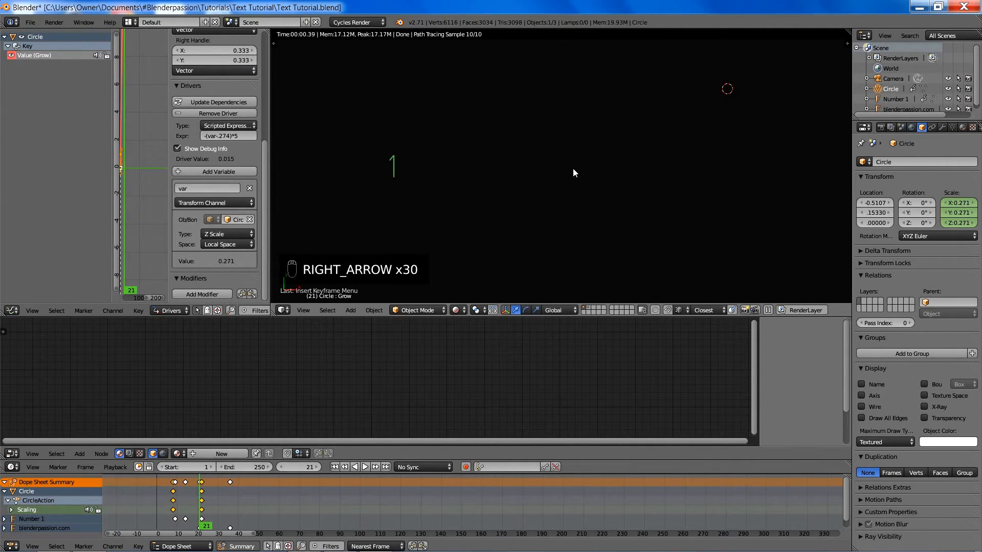
Return the viewport to solid shading and assign the existing Number material to the circle.
key(z)
key(z)
key(z)
shift+middle_drag(408, 179, 542, 179)
scroll(521, 189, up, 3)
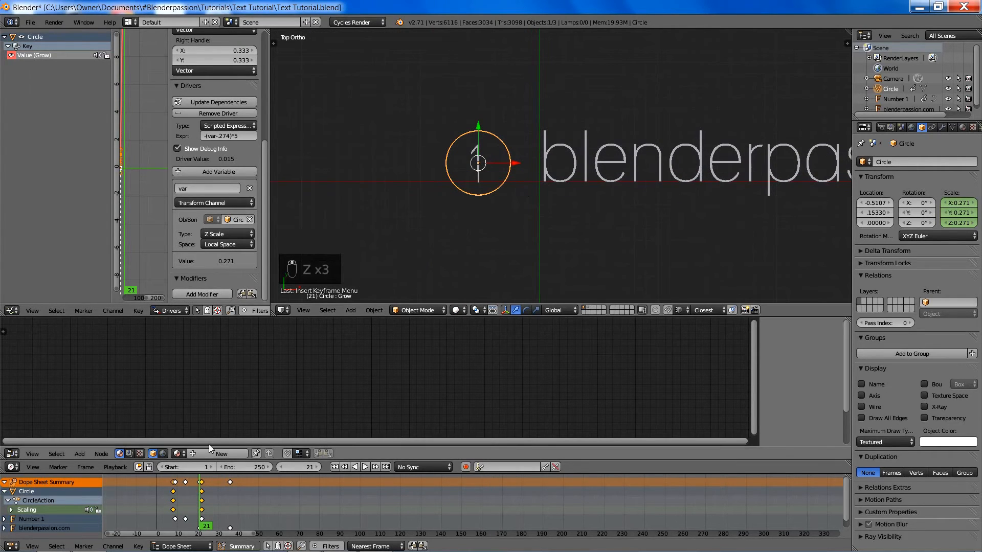
click(176, 454)
click(212, 348)
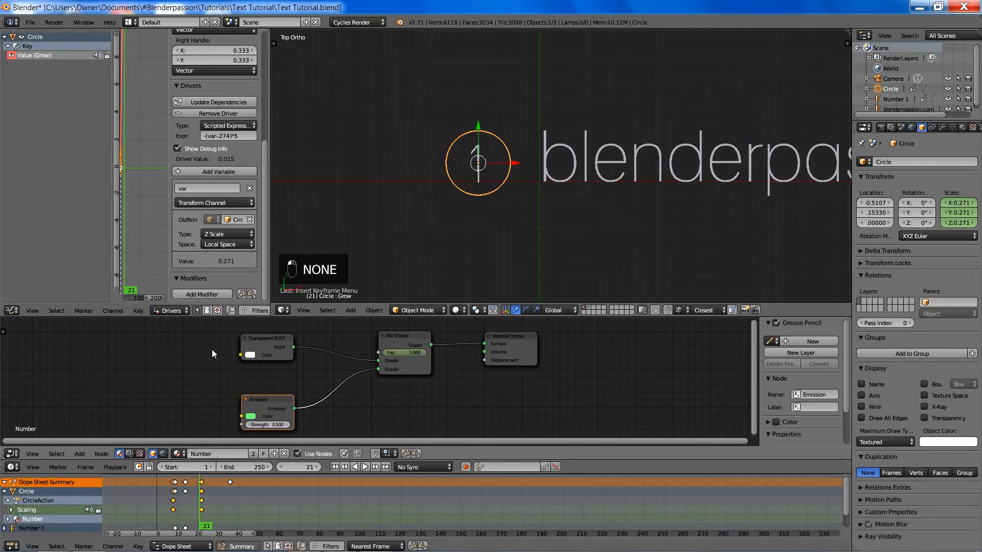
Make a separate single-user copy of the circle's Number material and rename it Circle.
middle_drag(333, 385, 389, 384)
scroll(382, 367, up, 4)
scroll(405, 396, down, 3)
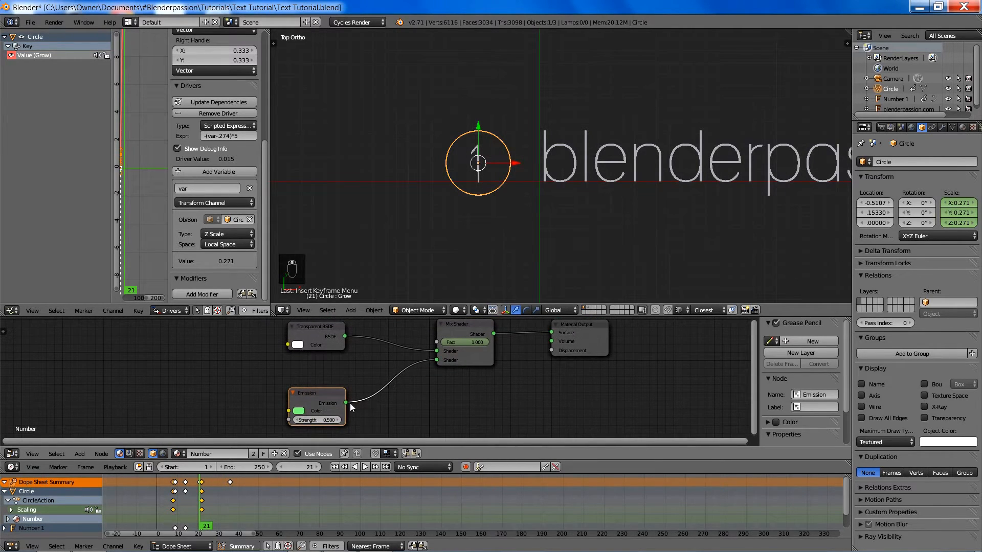
click(252, 454)
click(233, 453)
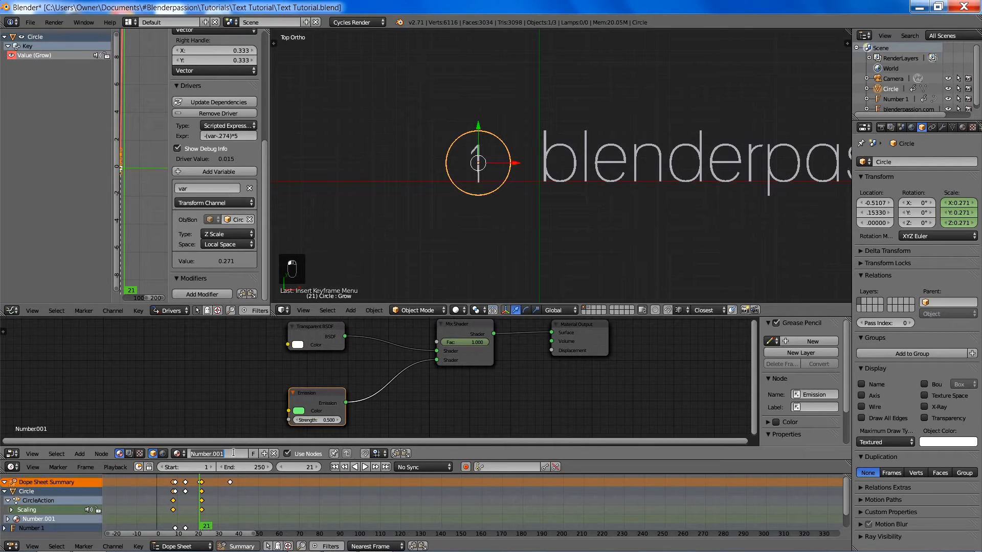
text(Circle)
key(Return)
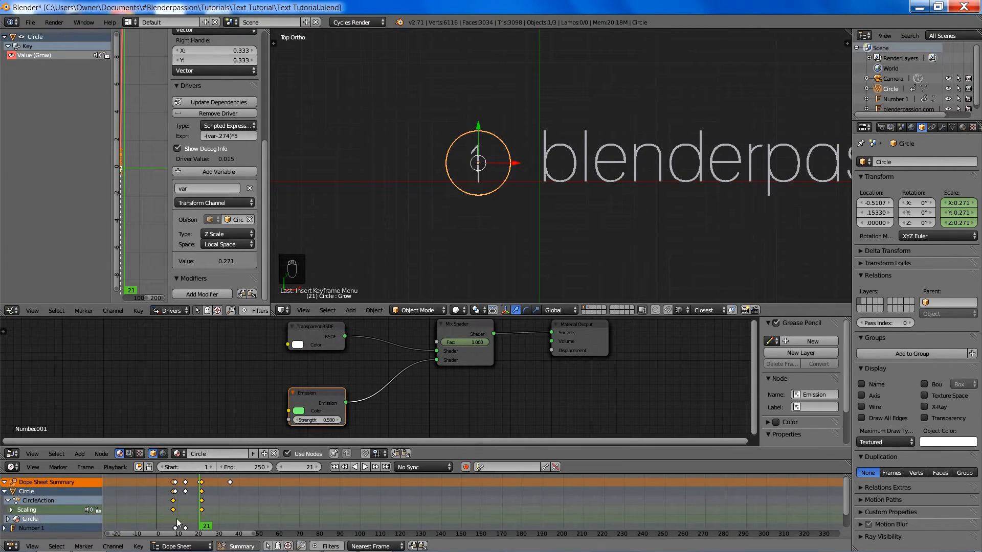
Delete the inherited Shader Nodetree keyframes of the Circle material in the dope sheet.
click(4, 491)
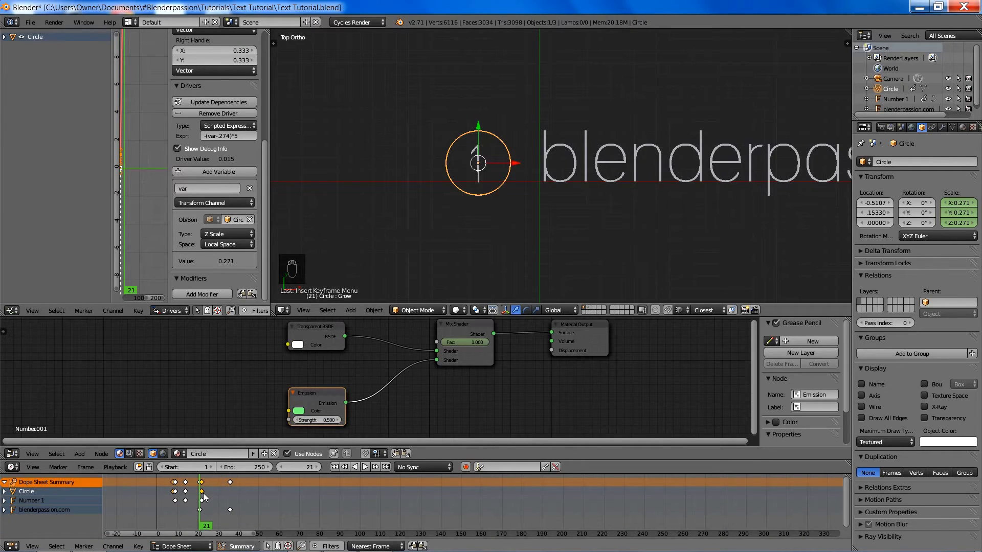
click(5, 491)
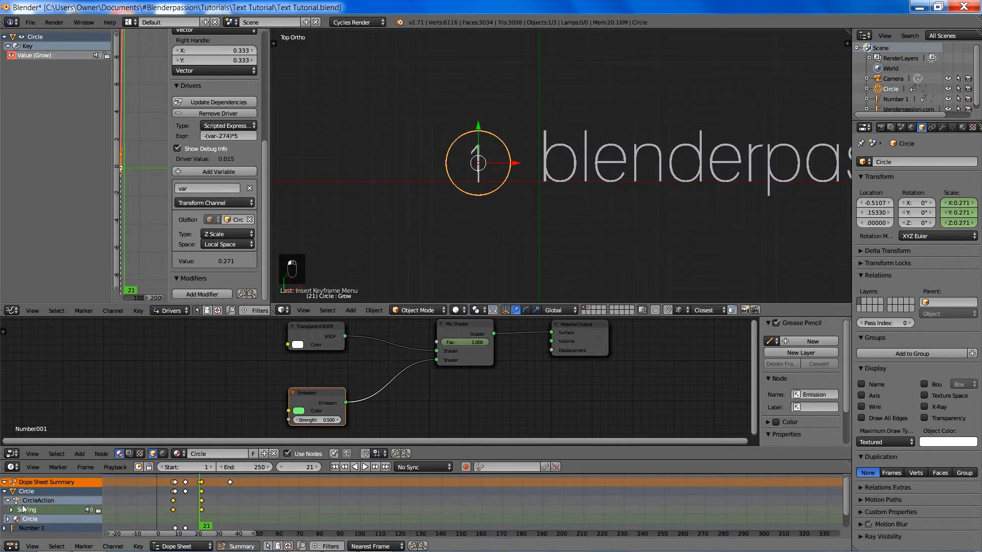
click(8, 501)
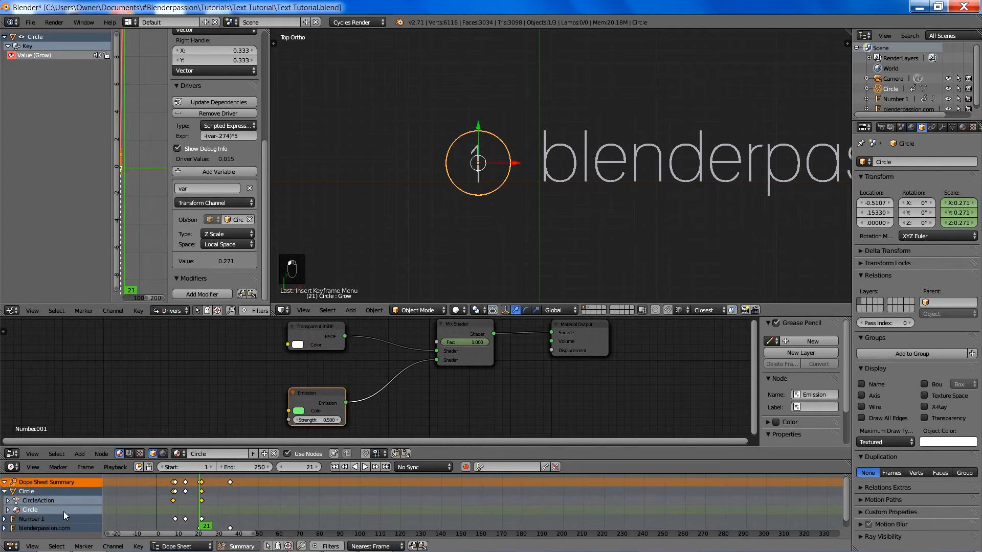
click(8, 509)
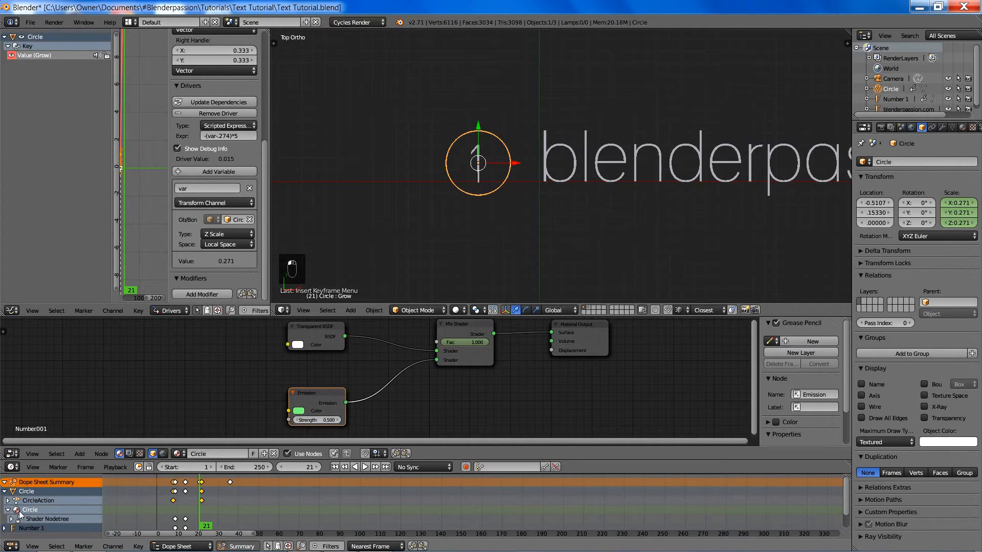
key(a)
key(b)
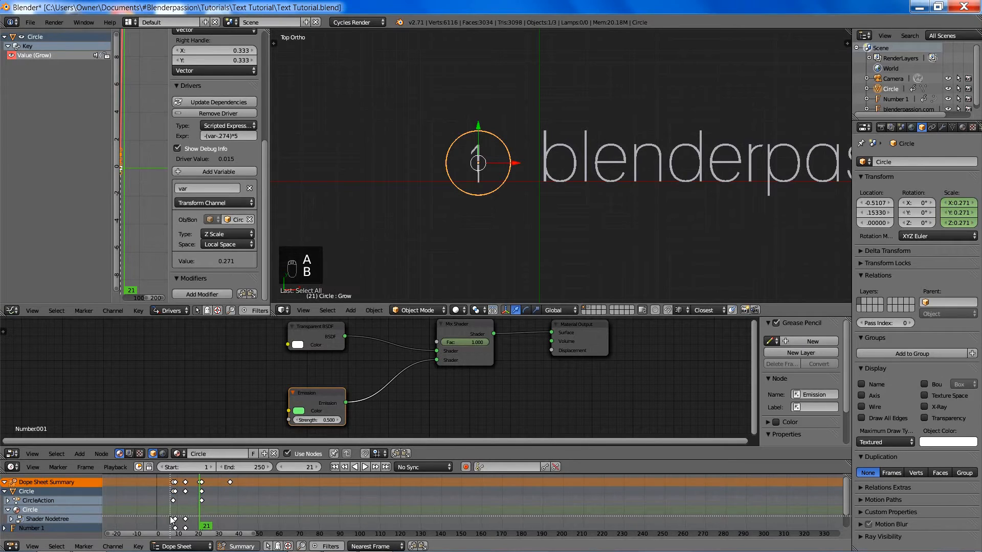
drag(171, 517, 191, 520)
key(x)
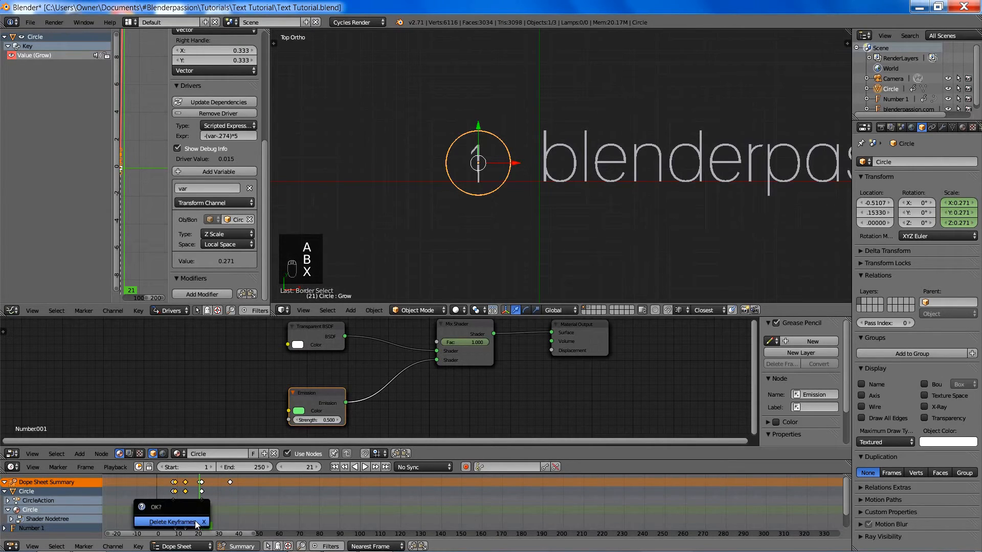
click(194, 520)
Set the Circle material's Mix Shader Fac to 0.000 at frame 7 and insert a keyframe there.
click(193, 503)
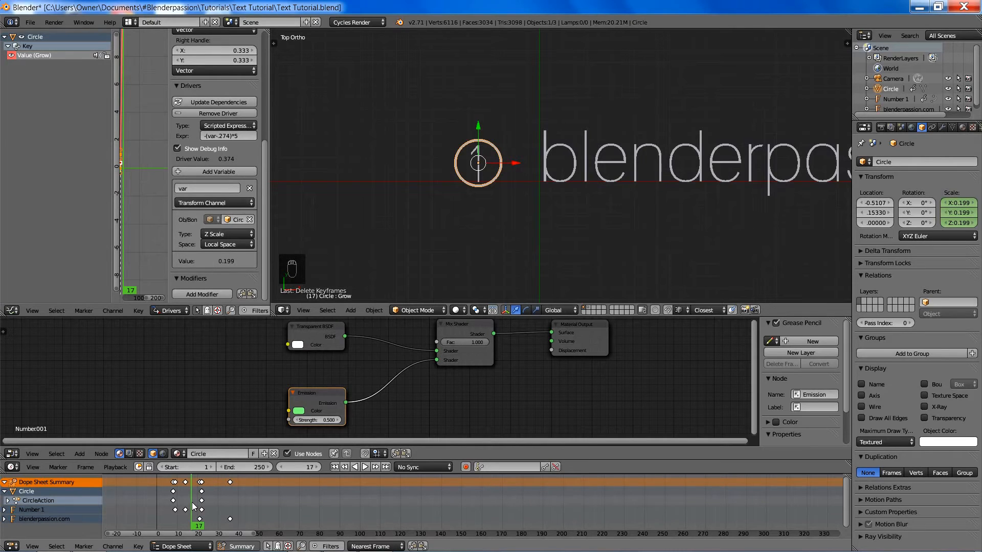
drag(193, 506, 175, 509)
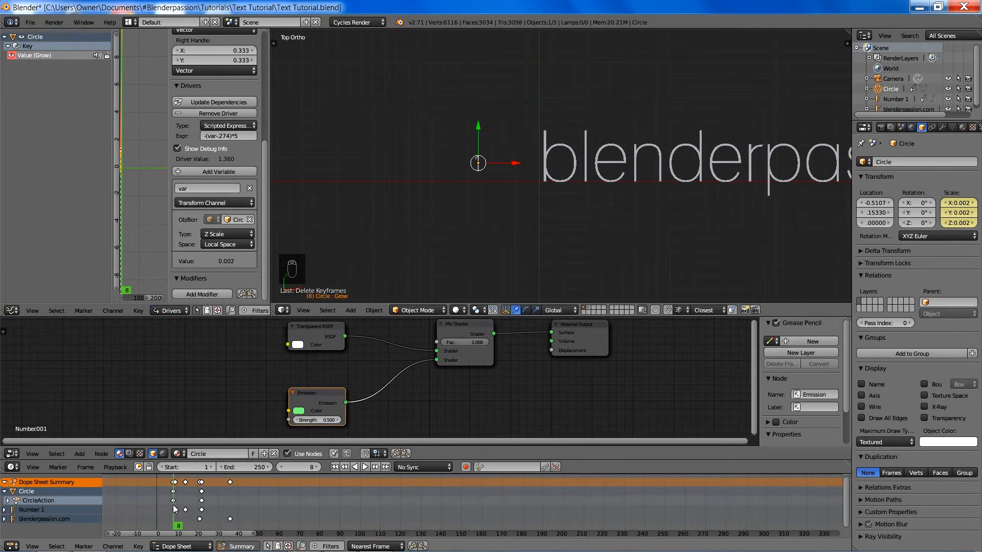
key(Left)
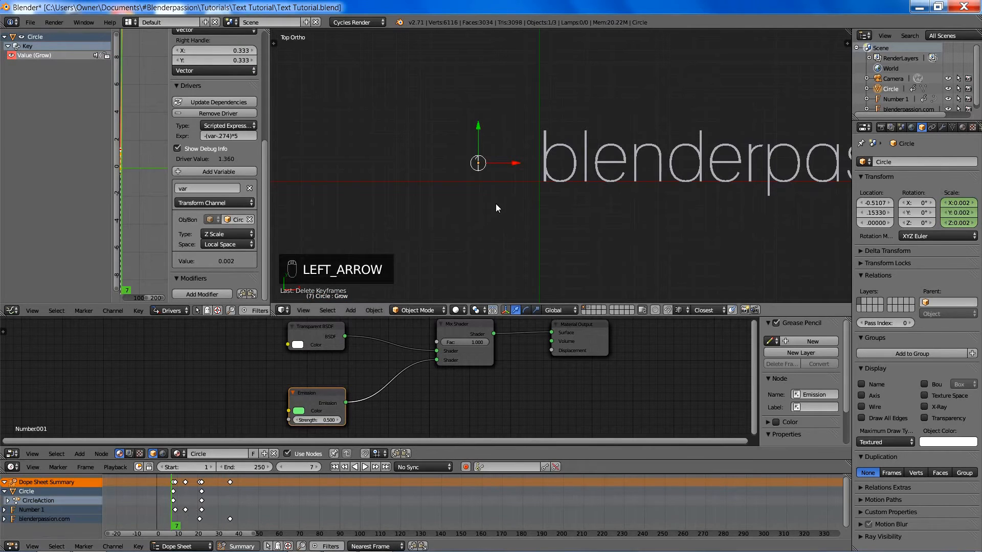
middle_drag(435, 369, 415, 379)
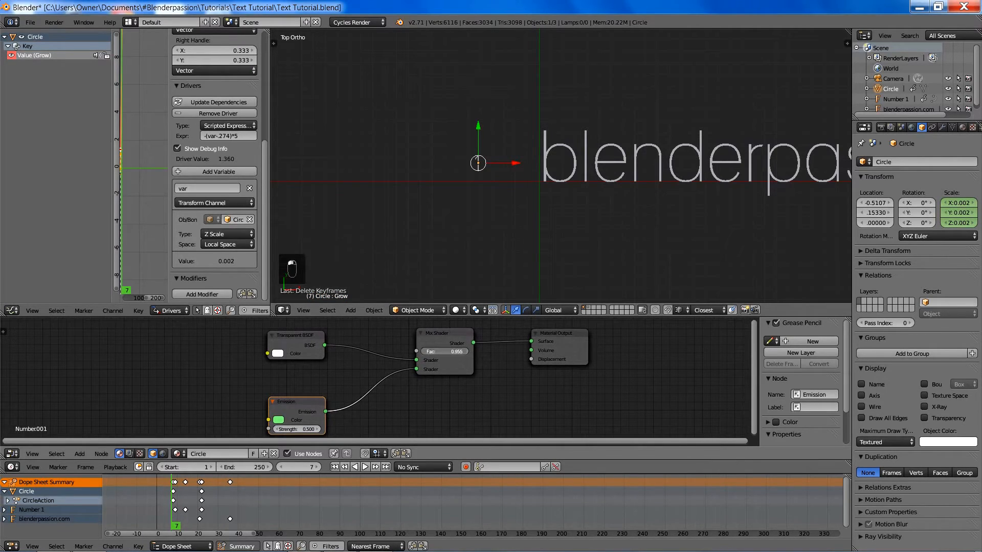
drag(447, 350, 402, 350)
key(i)
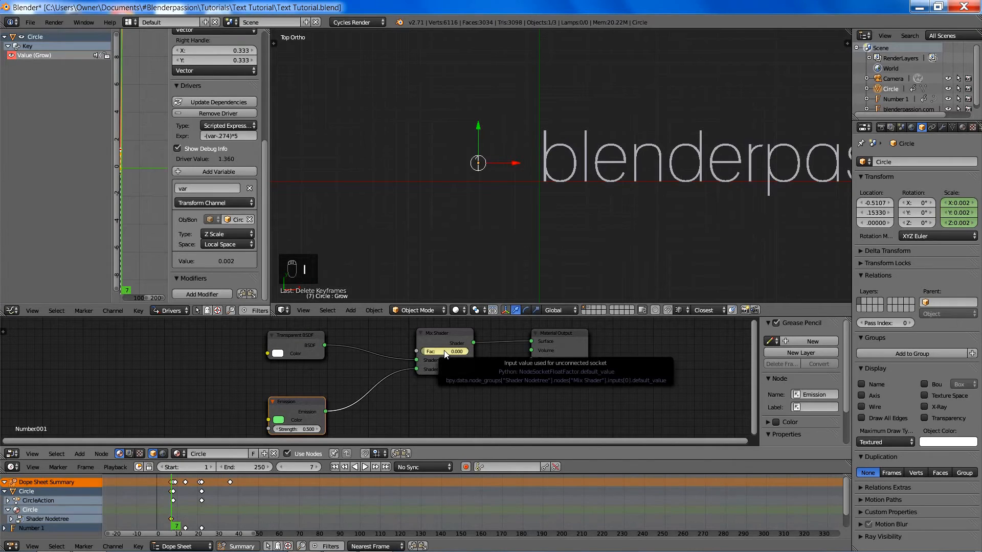
Keyframe the Circle material's Mix Shader Fac at 1.000 on frame 8 and save the file.
key(Right)
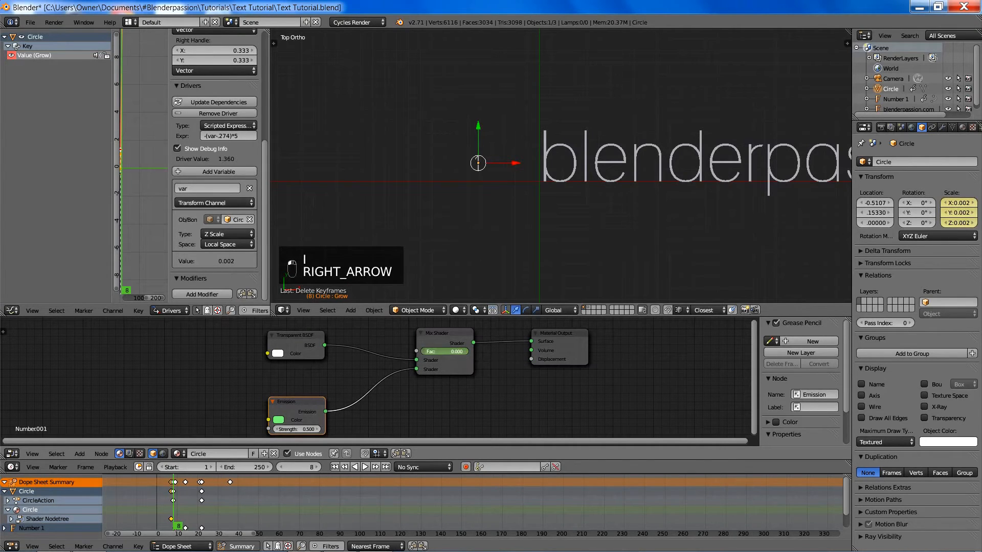
key(i)
key(i)
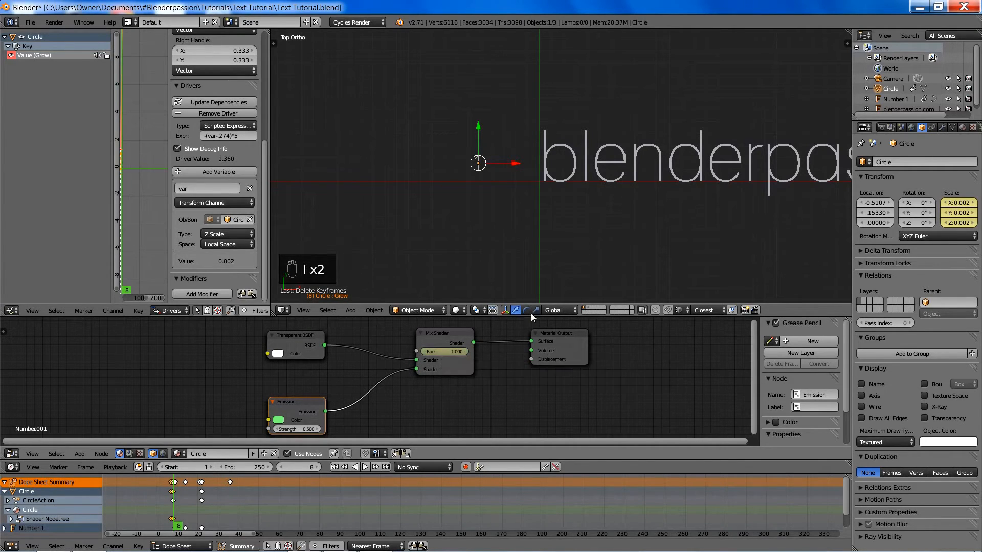
shift+middle_drag(588, 188, 503, 220)
key(ctrl+s)
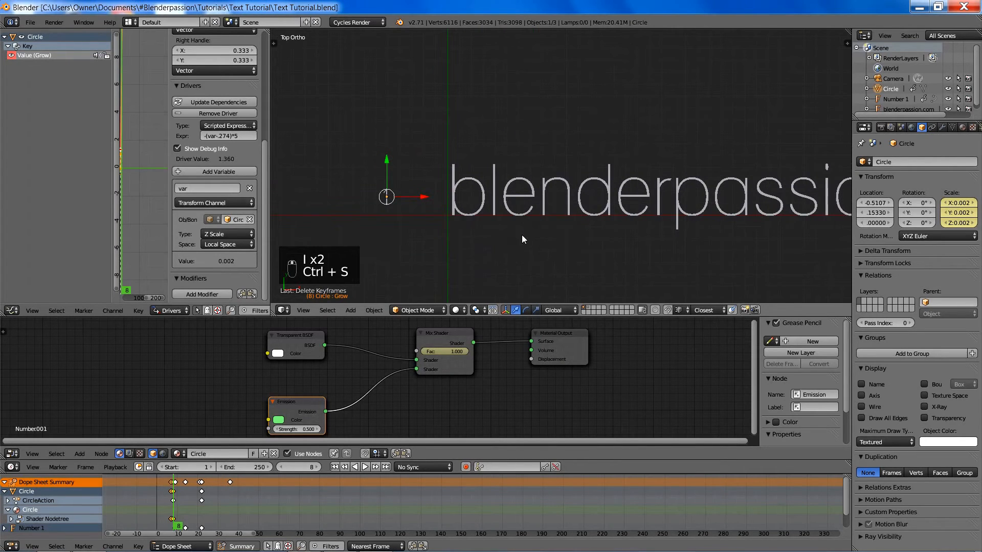
Preview the animation in rendered shading from the first frame, advancing frame by frame up to frame 36.
key(shift+Left)
key(shift+z)
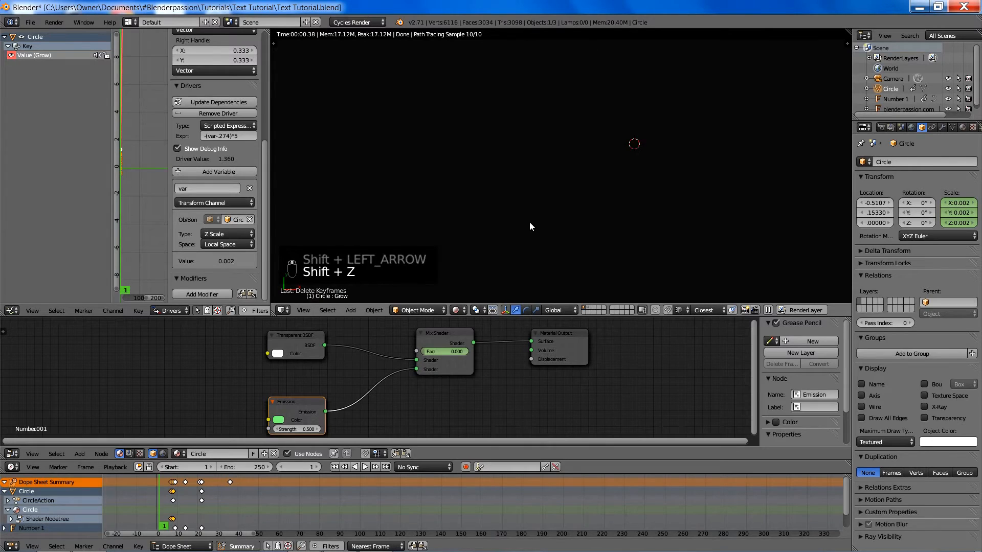
key(Right)
key(Right)
key(Right)
key(Right)
key(Right)
key(Right)
key(Right)
key(Right)
key(Right)
key(Right)
key(Right)
key(Right)
key(Right)
key(Right)
key(Right)
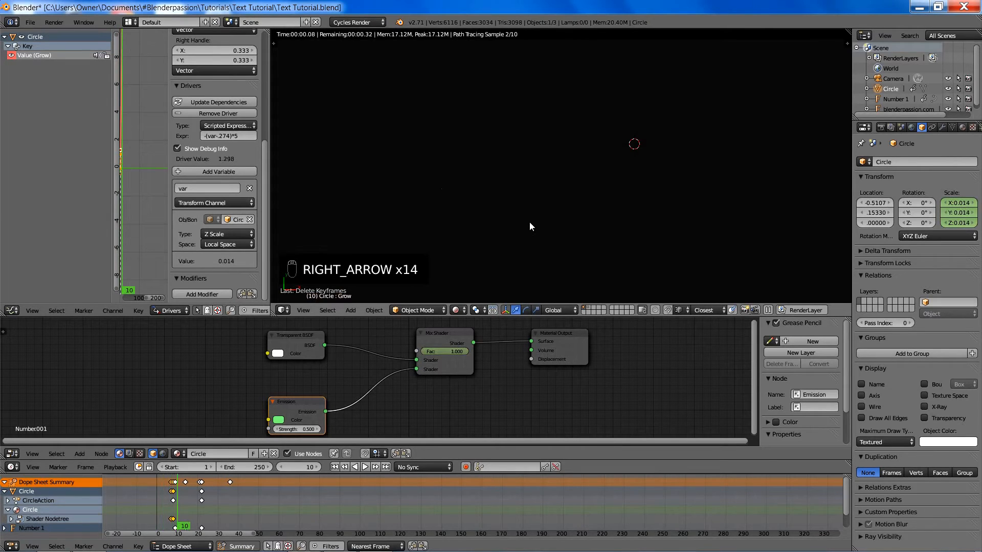
key(Right)
key(Right)
key(Right)
key(Right)
key(Right)
key(Right)
key(Right)
key(Right)
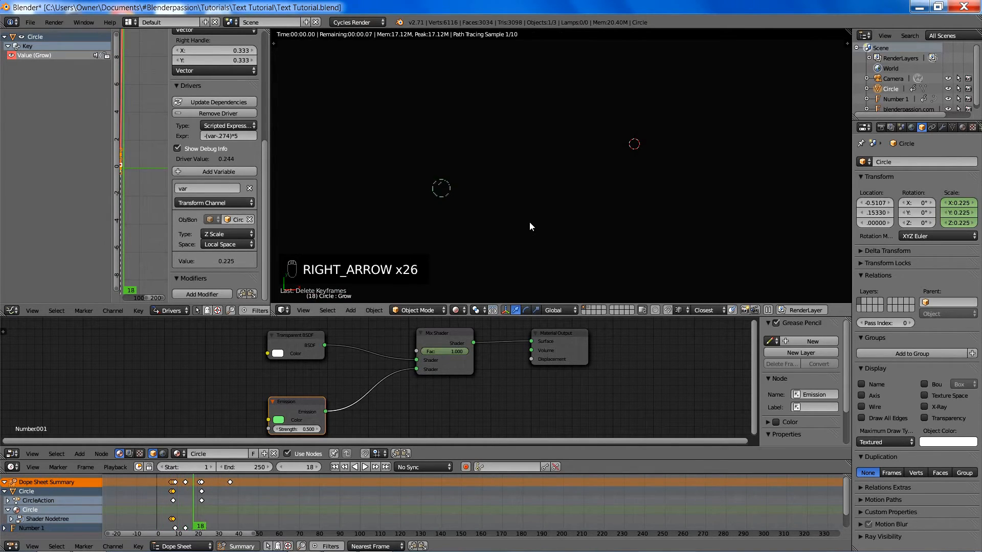
key(Right)
key(Right)
key(Right)
key(Right)
key(Right)
key(Right)
key(Right)
key(Right)
key(Right)
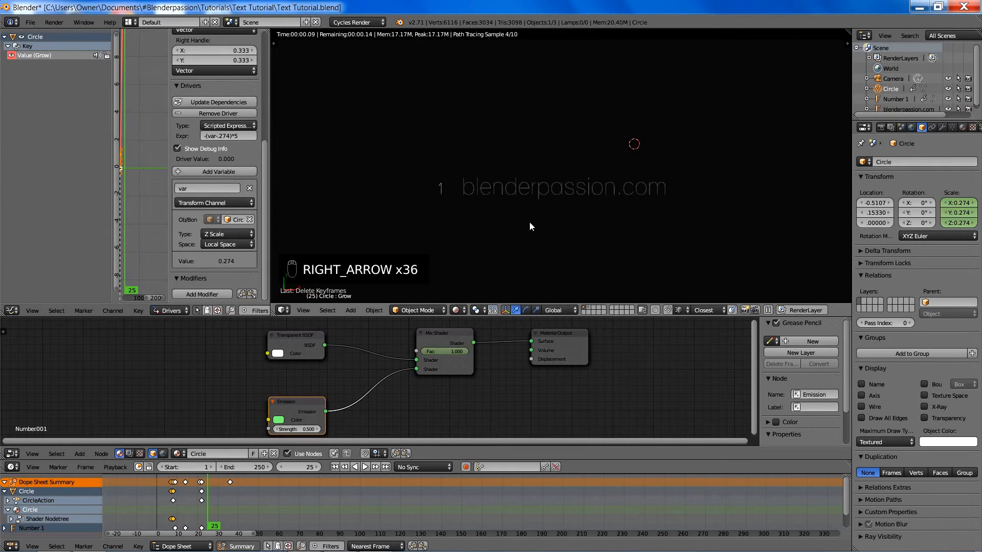
key(Right)
key(Right)
key(Right)
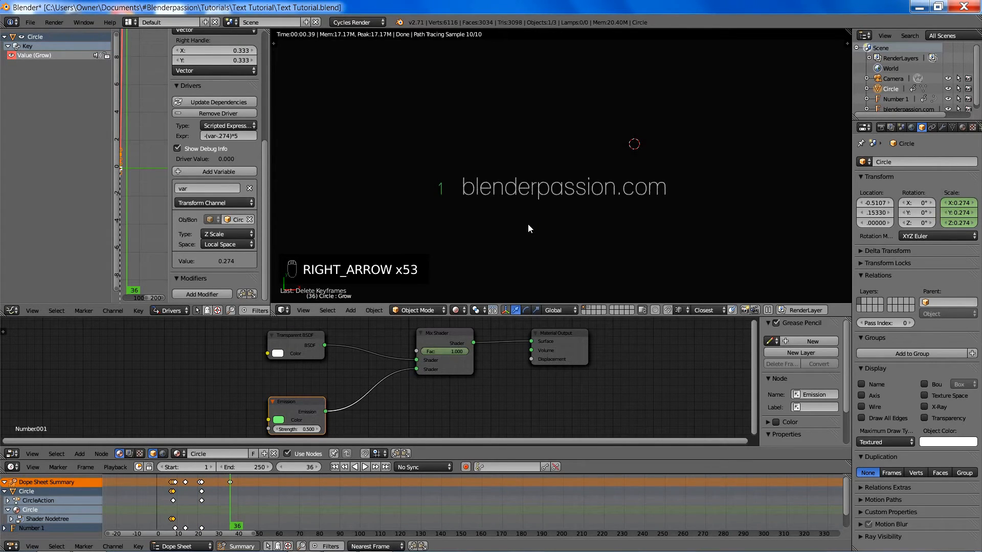
Save the file over the existing one and return the viewport to solid shading.
key(ctrl+s)
click(525, 228)
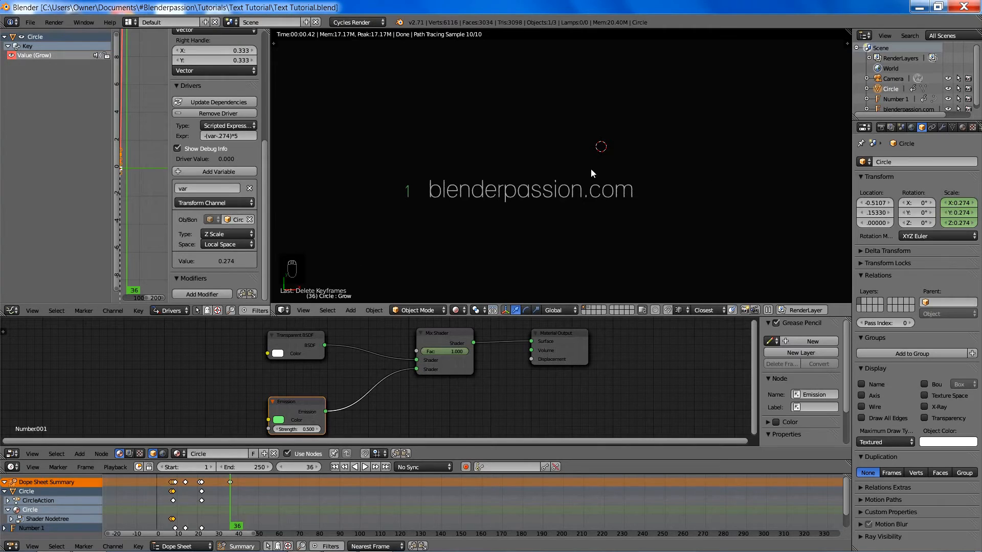
key(z)
key(z)
key(z)
mouse_move(496, 173)
shift+middle_down()
mouse_move(569, 173)
mouse_move(595, 193)
shift+middle_up()
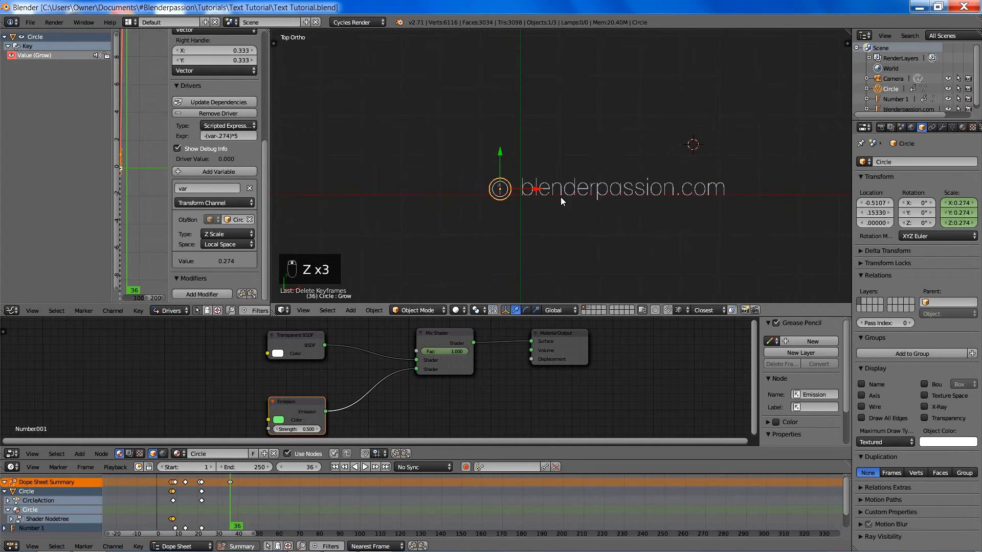
Add a text object at the scene centre, using the recentred 3D cursor, and move it about 1.71 units up along Y.
key(shift+s)
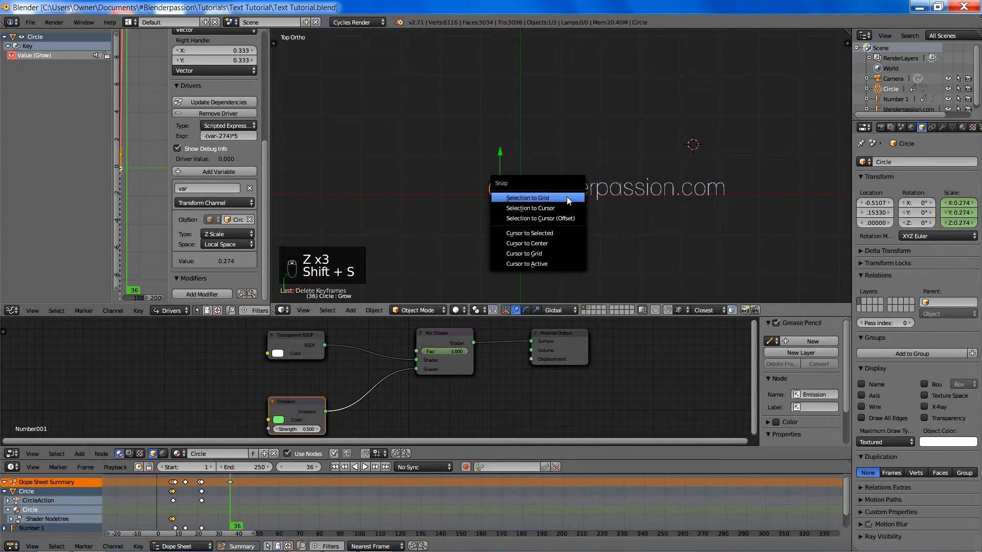
click(554, 244)
scroll(557, 231, up, 2)
key(shift+a)
mouse_move(558, 231)
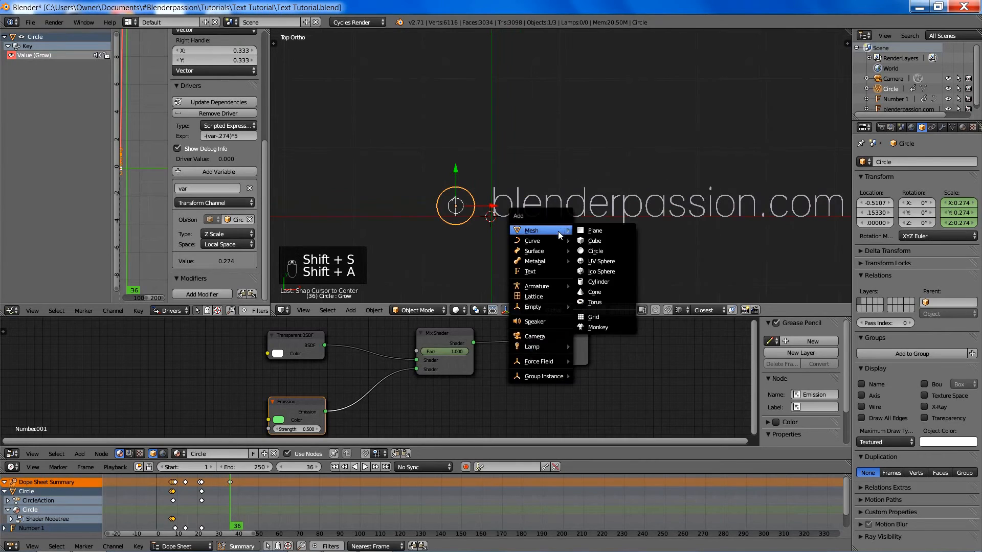
click(540, 269)
key(g)
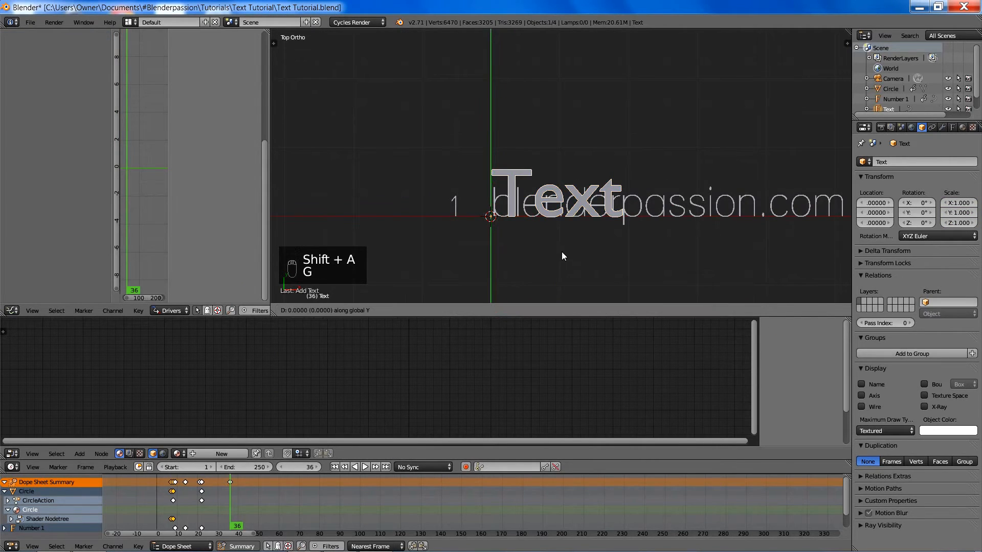
click(574, 138)
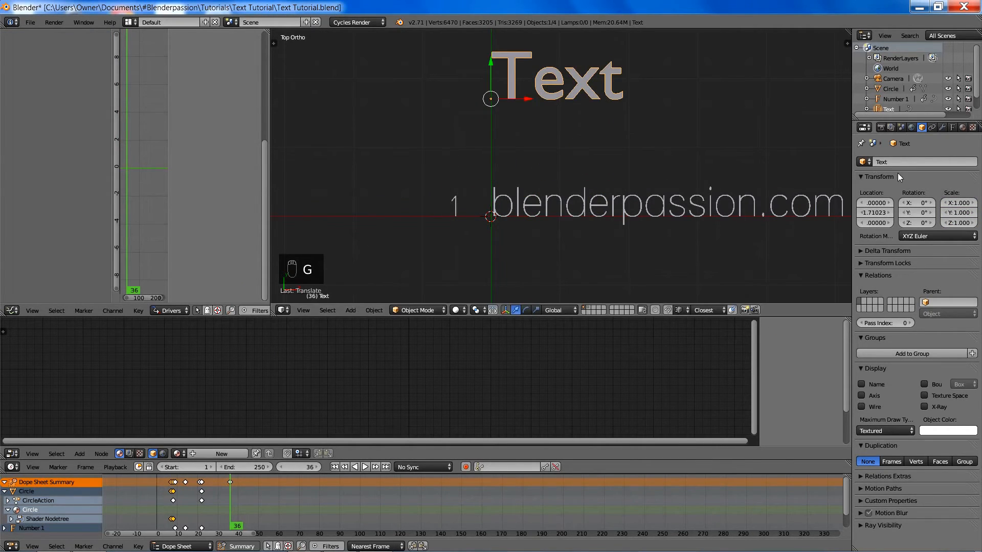
Set the new text object's regular font to Lane-Narrow.
click(953, 128)
click(894, 404)
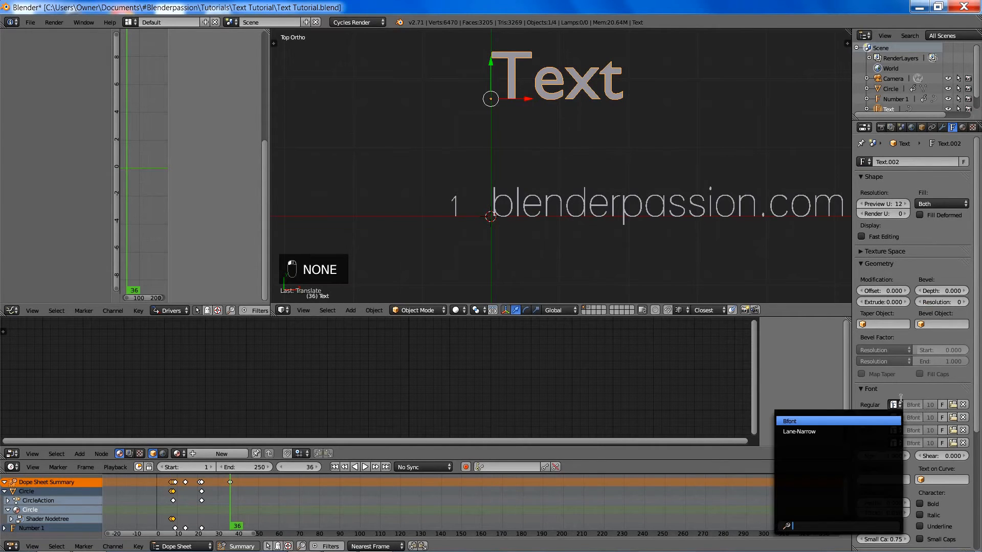
click(838, 431)
Replace the new text object's default content with "Text Animation Tutorial".
shift+middle_drag(568, 130, 520, 179)
key(Tab)
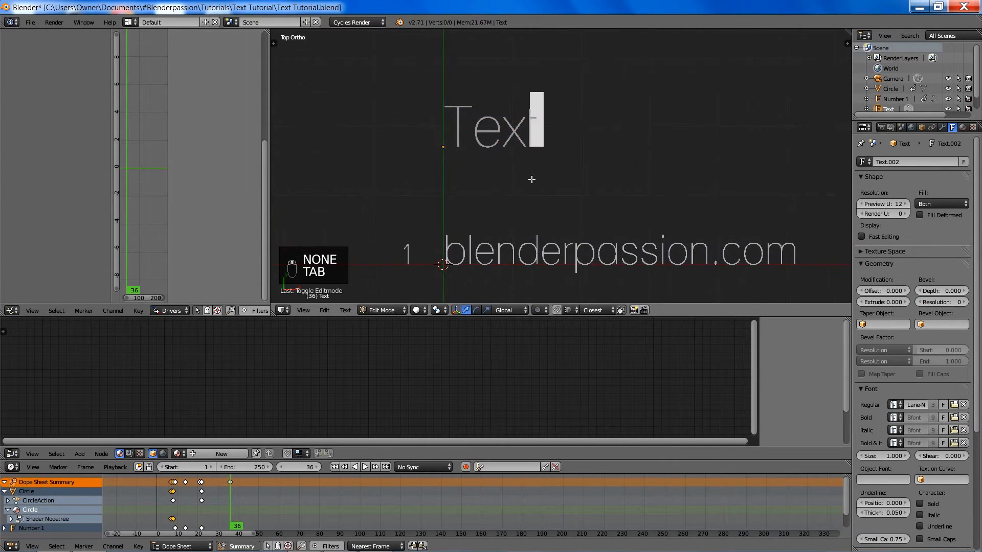
key(ctrl+a)
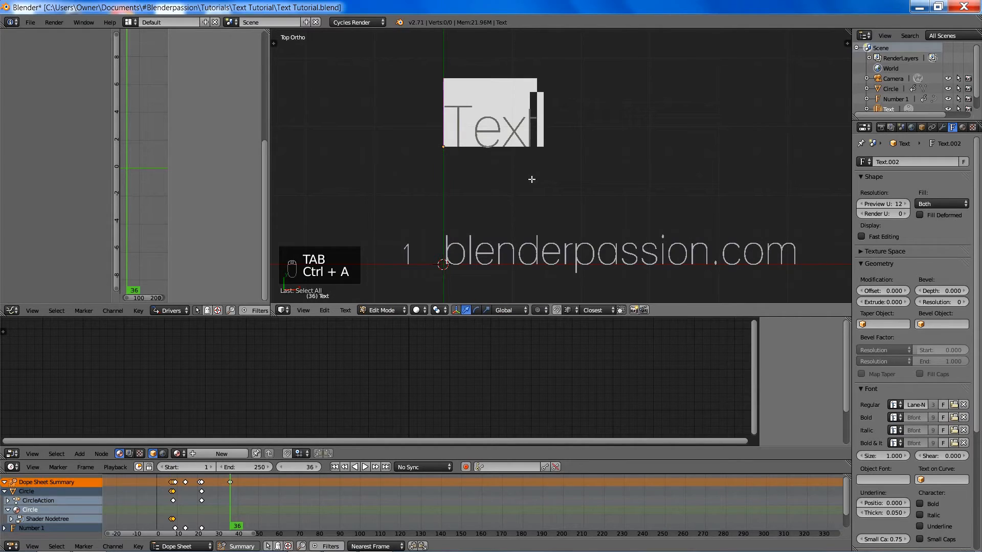
key(BackSpace)
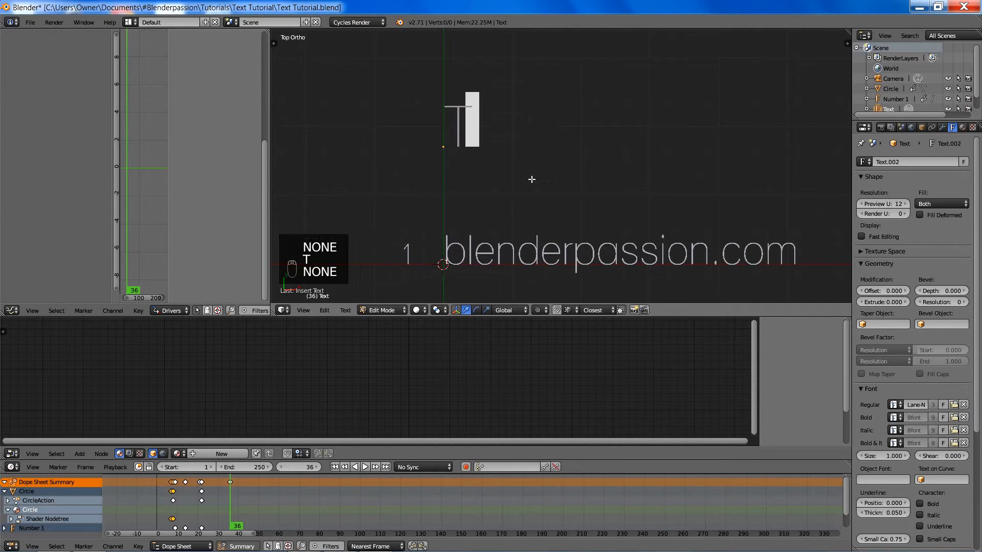
text(Text Animati)
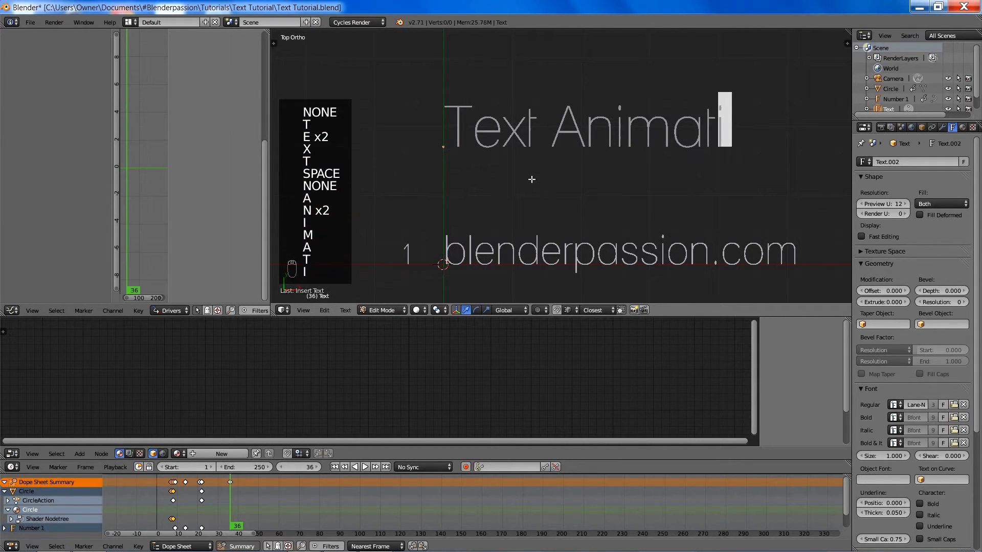
text(on Tutorial)
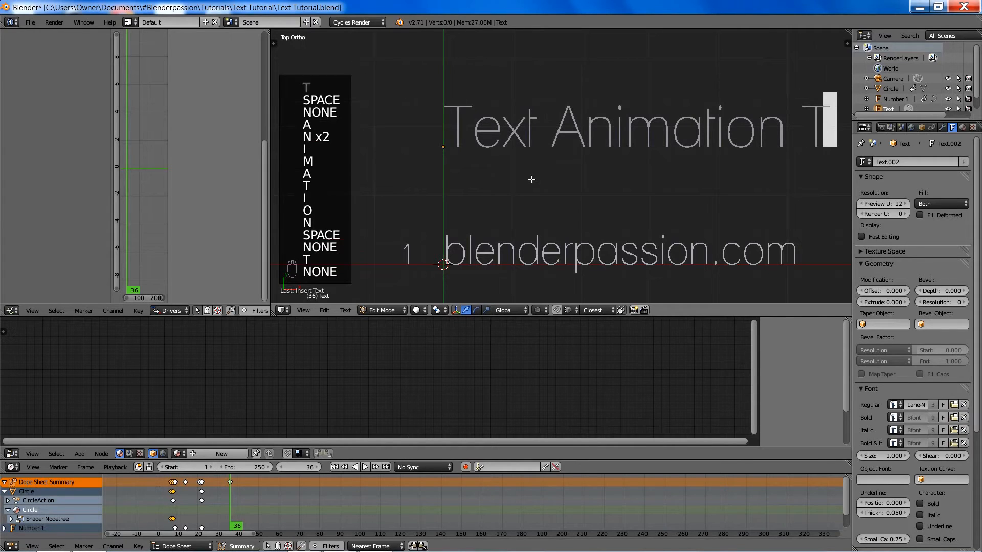
key(Tab)
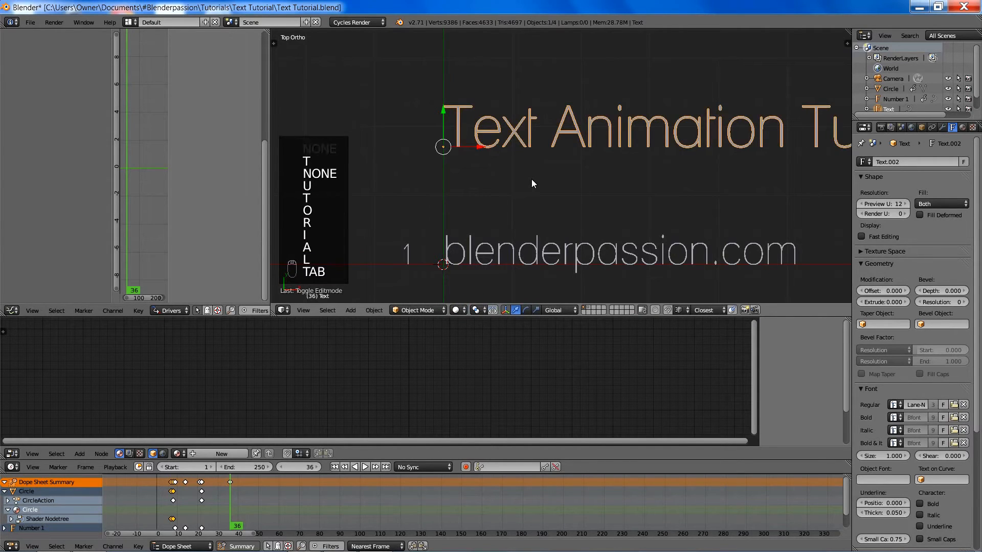
Move the title about 0.5 units in negative X to align with the number 1, lower it slightly along Y, and deselect everything.
scroll(431, 169, down, 6)
scroll(592, 154, up, 5)
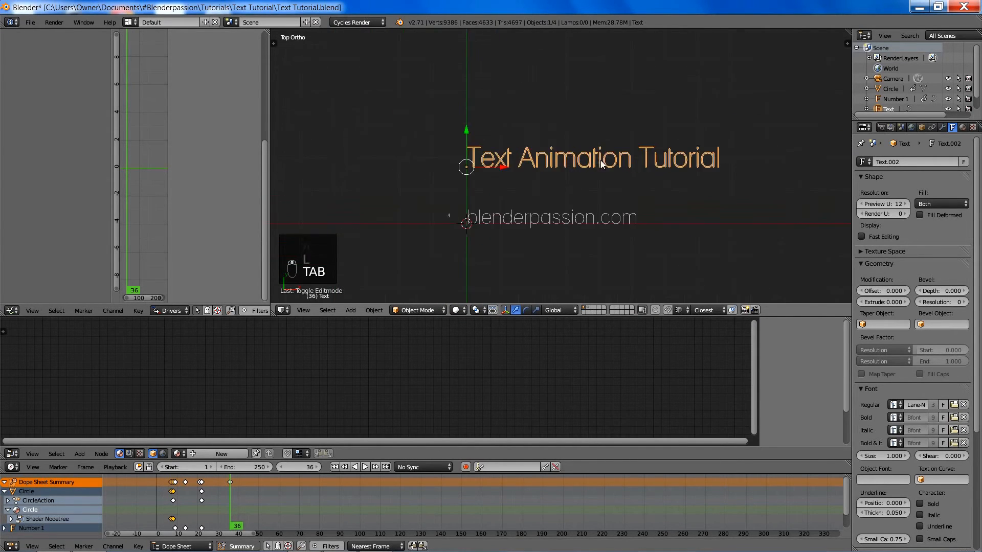
key(g)
key(x)
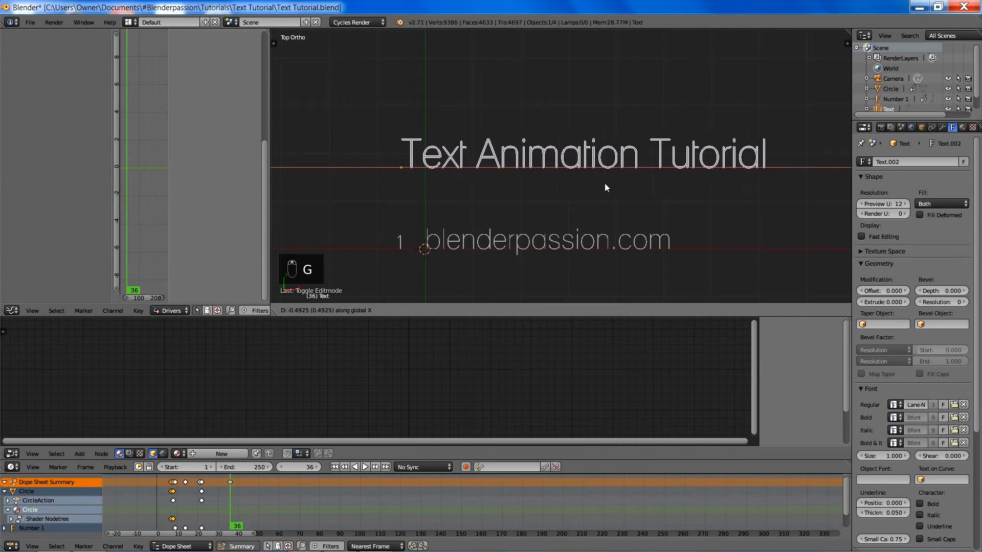
click(593, 185)
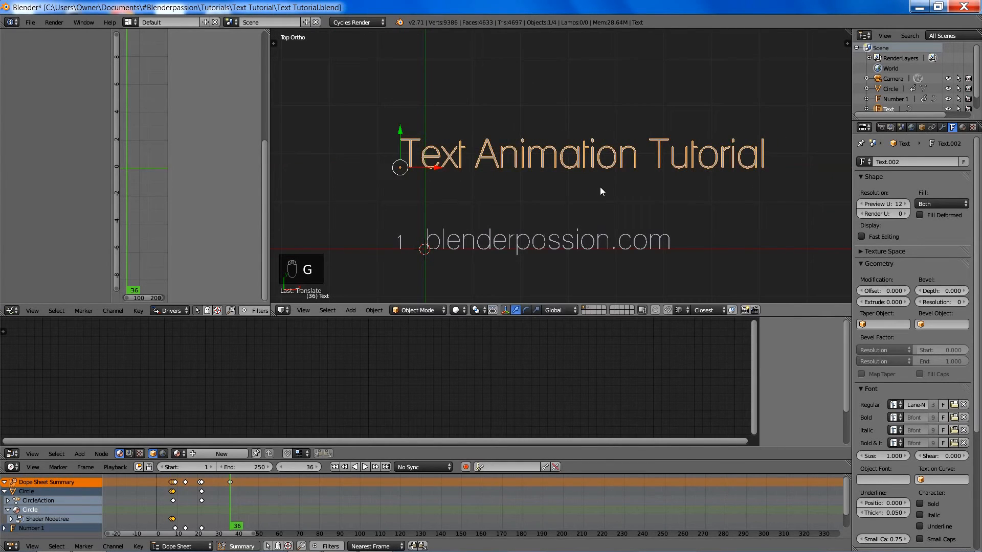
key(g)
key(y)
shift+click(603, 253)
key(a)
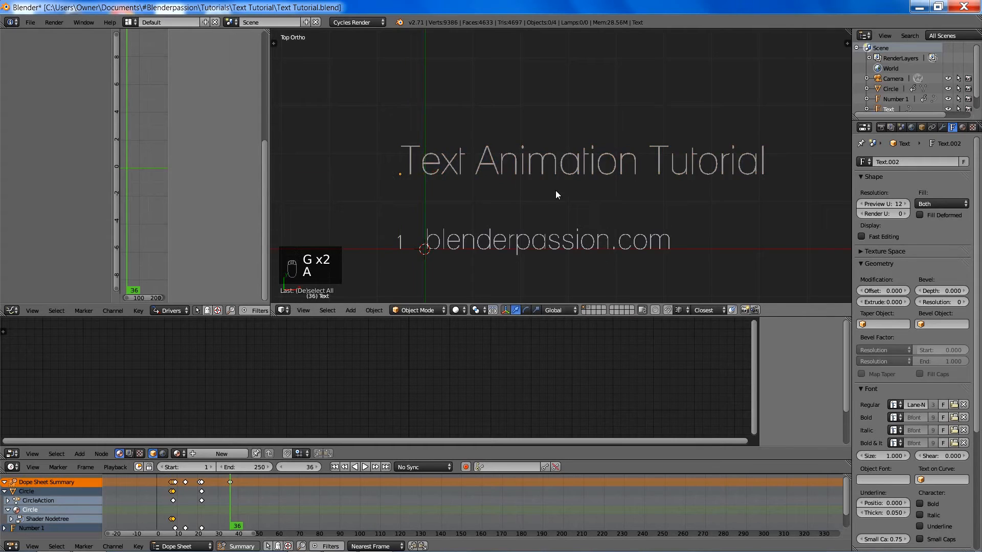
Give the title text a new material named Header and delete its default Diffuse BSDF node.
shift+middle_drag(547, 181, 600, 183)
key(shift+a)
mouse_move(594, 143)
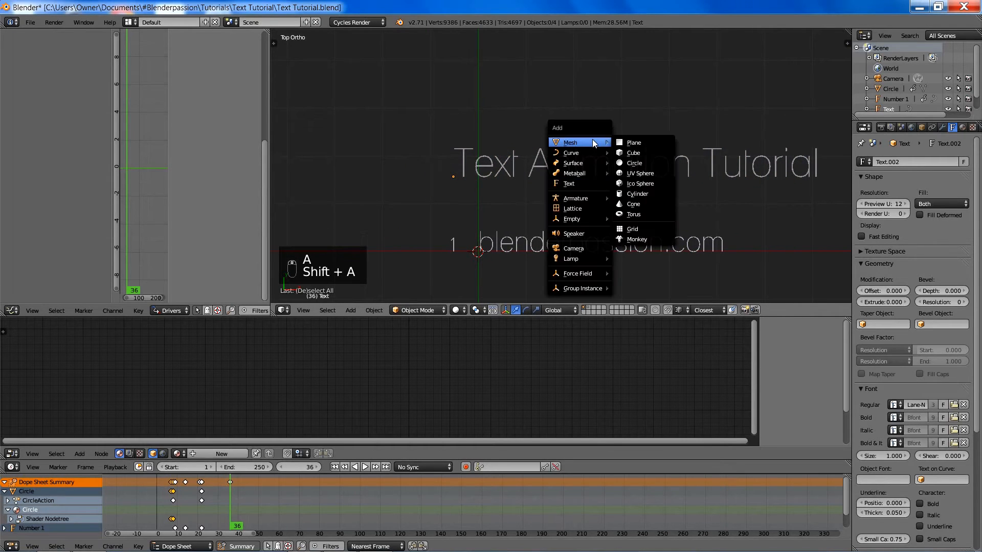
right_click(578, 162)
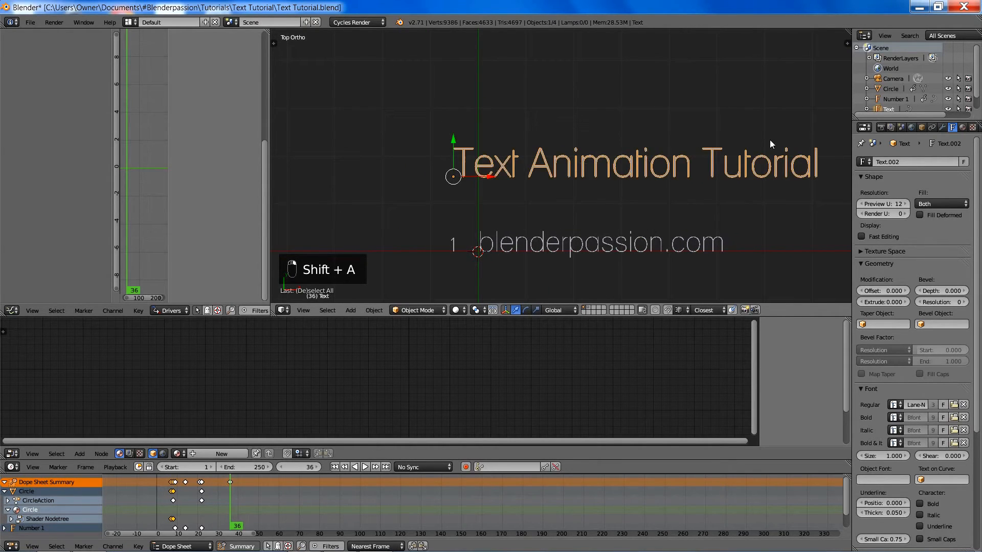
click(962, 128)
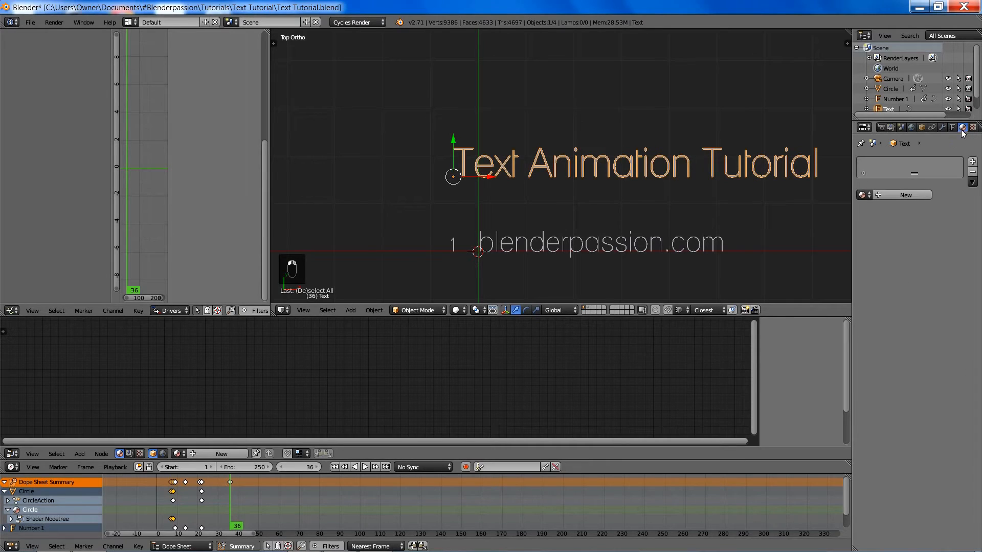
click(879, 195)
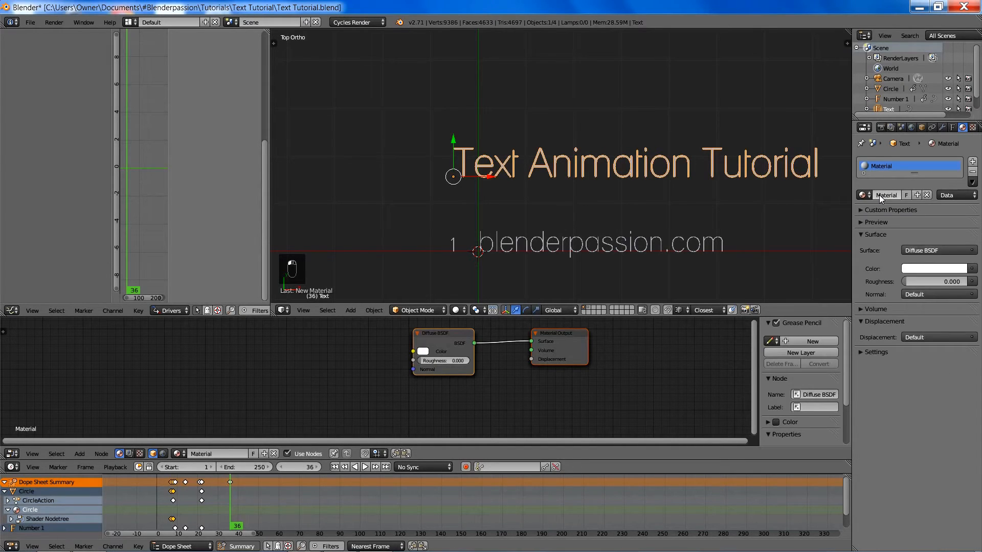
double_click(888, 195)
text(Headerx)
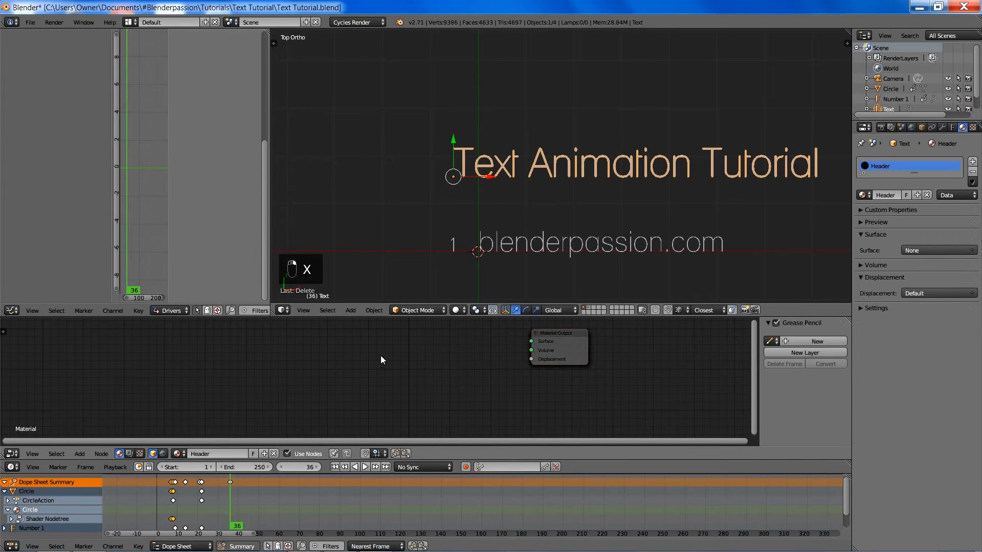
Add Mix Shader, Emission and Transparent BSDF nodes to the Header material, placing both shaders to the left of the mix.
key(shift+a)
mouse_move(379, 390)
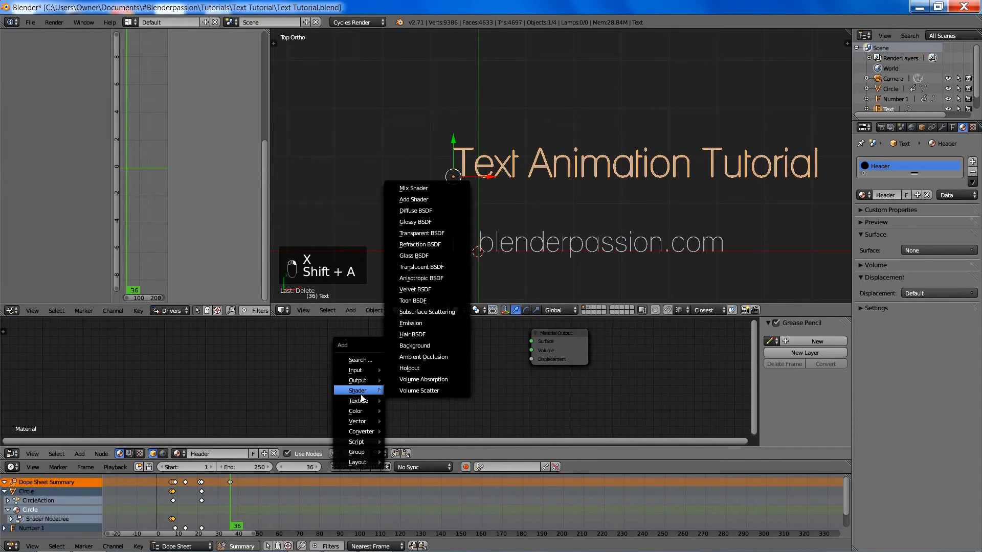
click(424, 189)
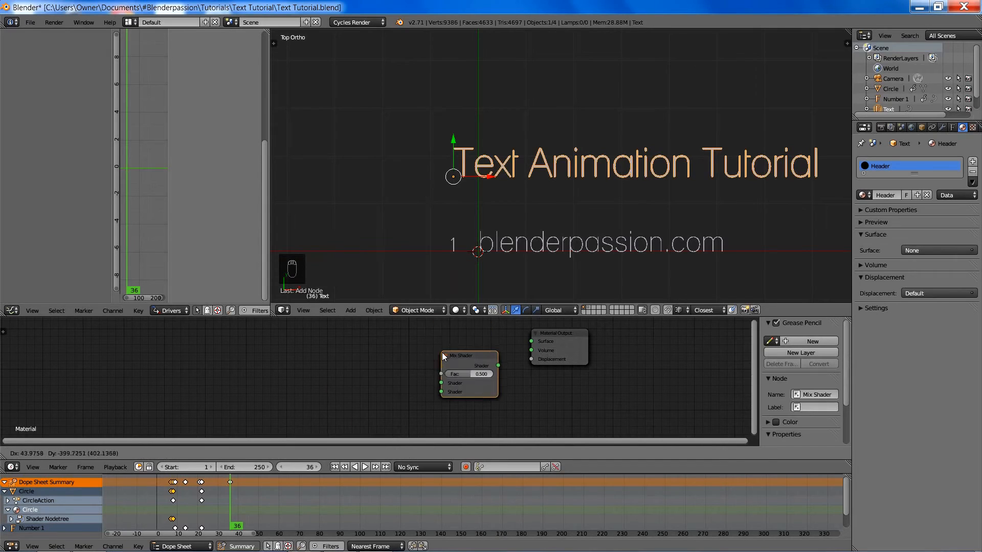
click(427, 372)
key(shift+a)
mouse_move(427, 370)
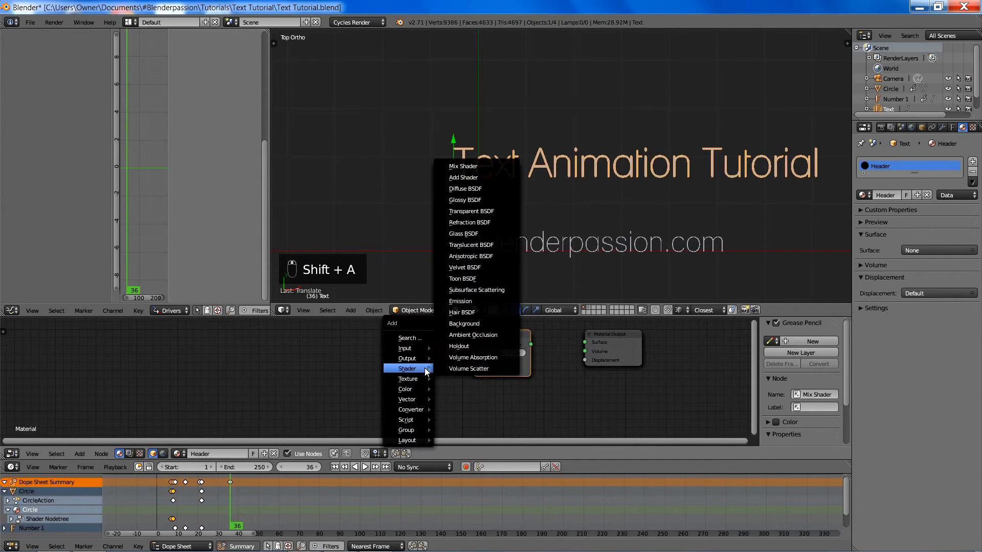
click(460, 301)
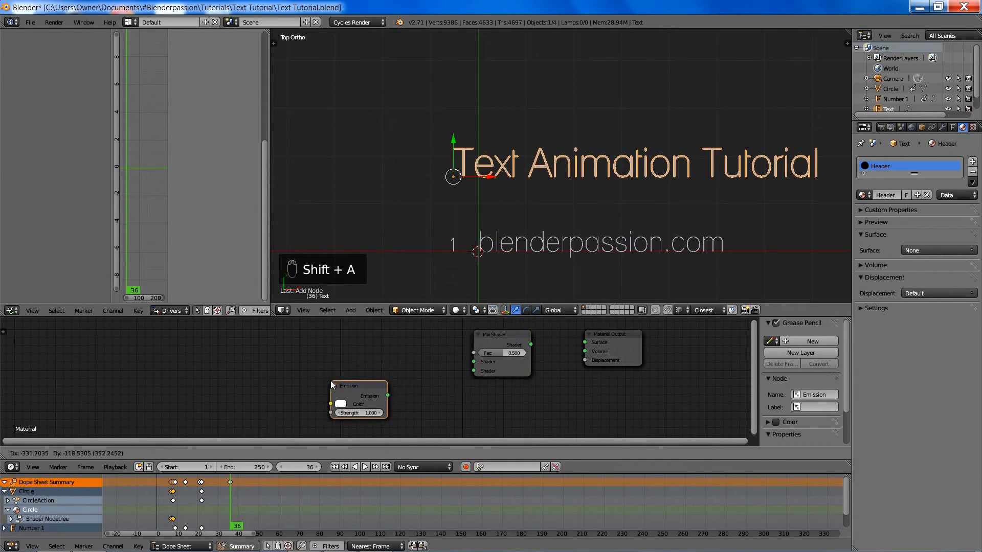
click(331, 380)
key(shift+a)
mouse_move(406, 395)
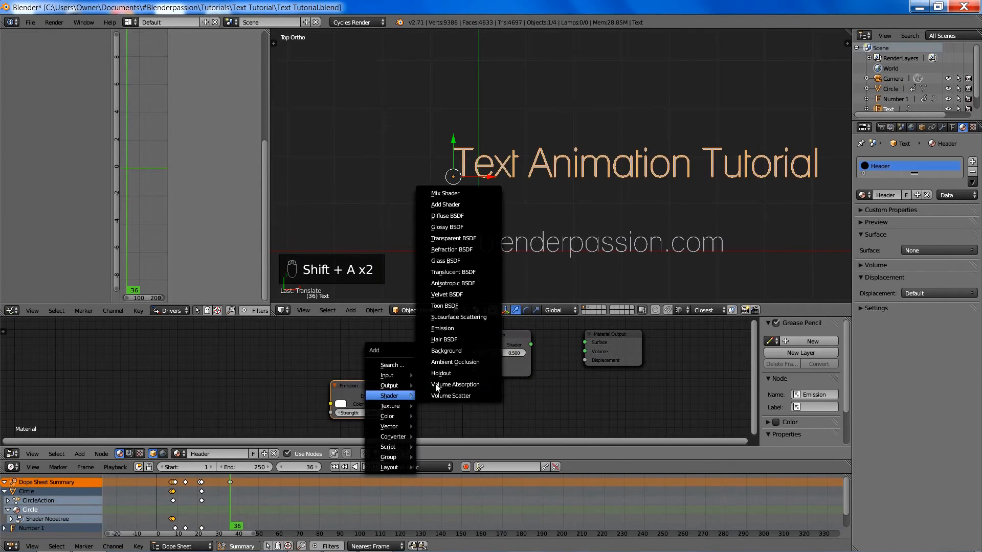
click(453, 238)
click(336, 333)
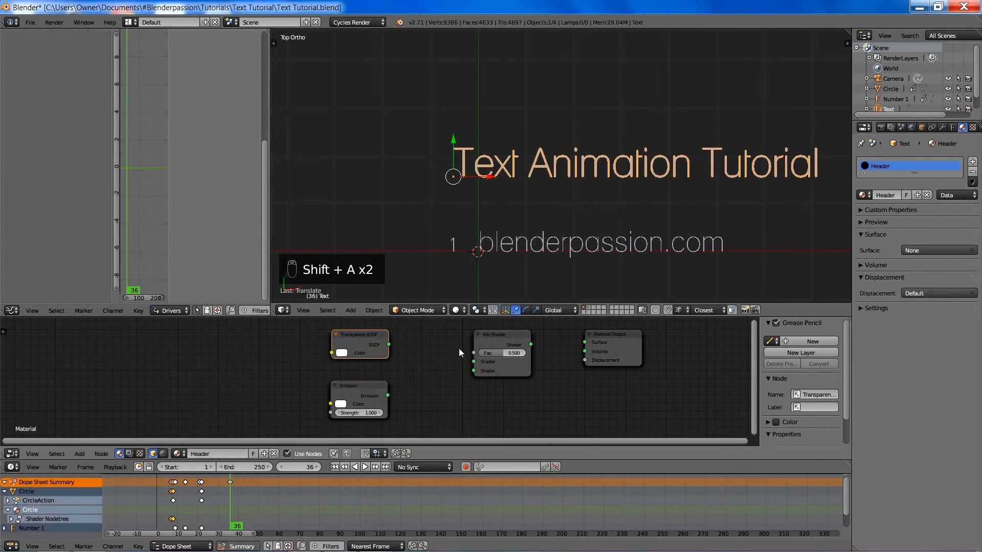
Link the Transparent BSDF and Emission nodes into the Mix Shader, in that order, and set its factor to 1.000.
shift+click(488, 342)
key(f)
click(374, 388)
shift+click(499, 364)
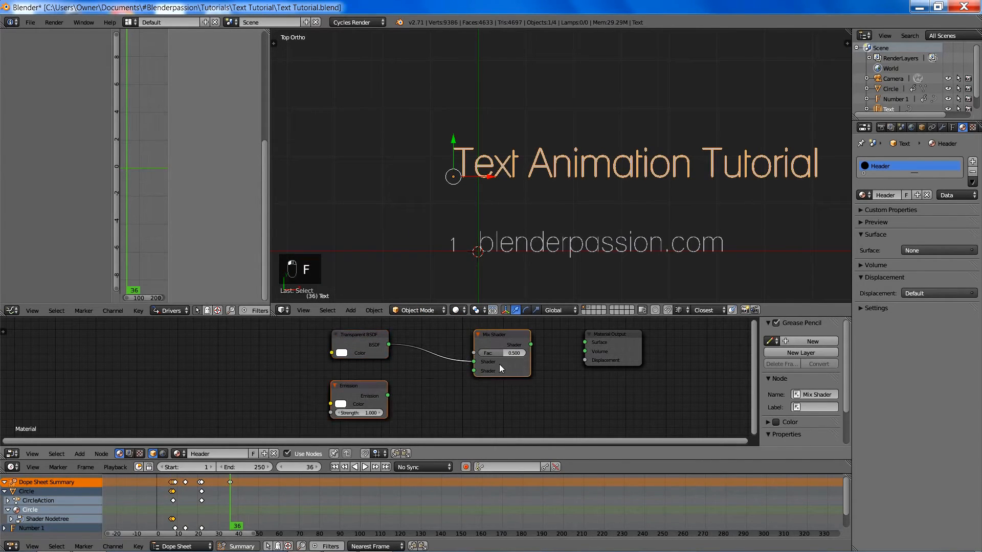
key(f)
drag(493, 352, 517, 352)
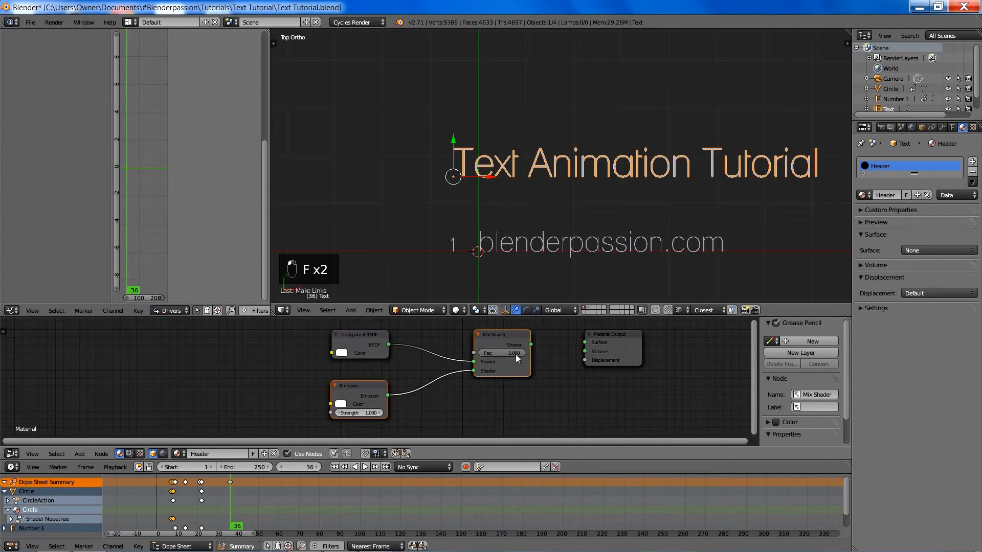
Set the Emission strength to 0.600 and connect the Mix Shader to the Material Output's surface.
click(358, 412)
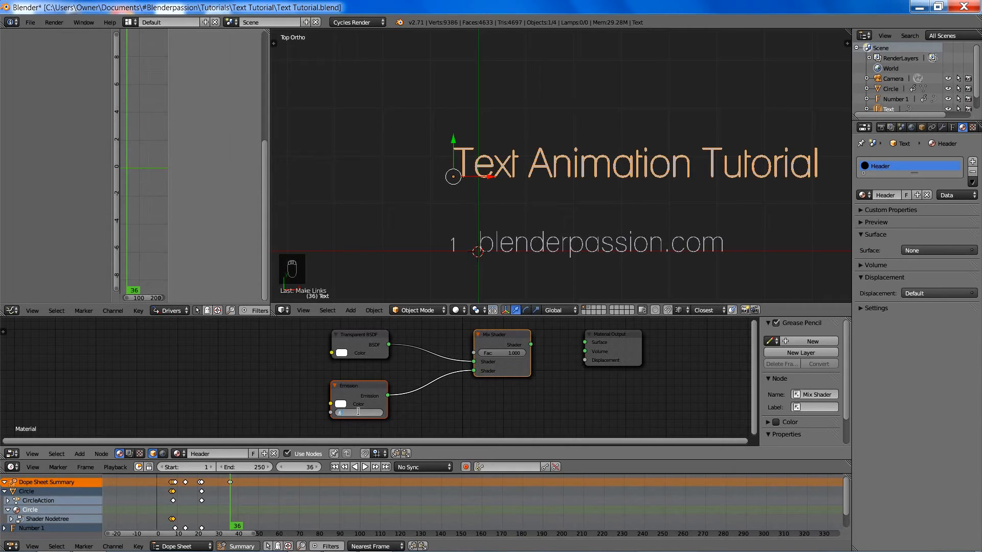
middle_drag(468, 400, 381, 409)
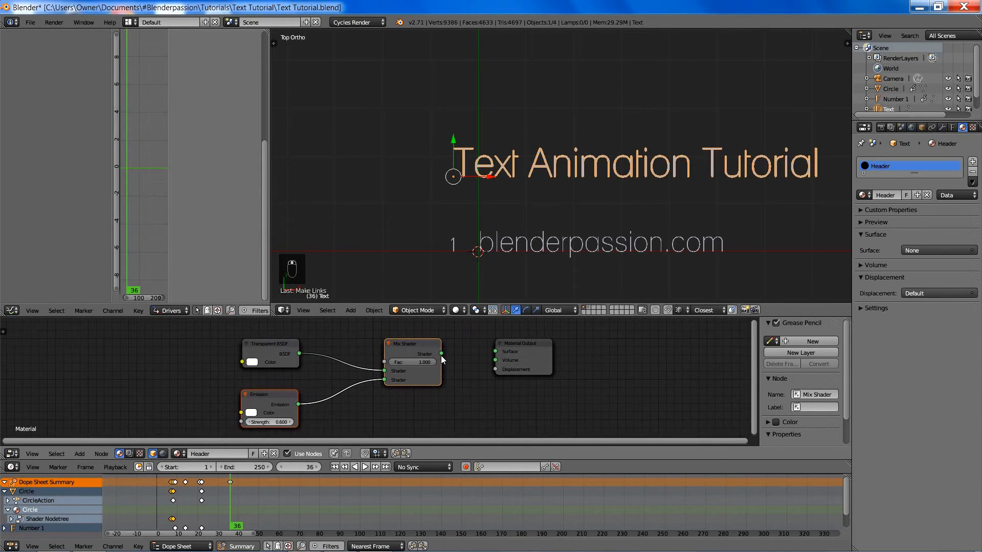
drag(441, 354, 496, 352)
click(250, 412)
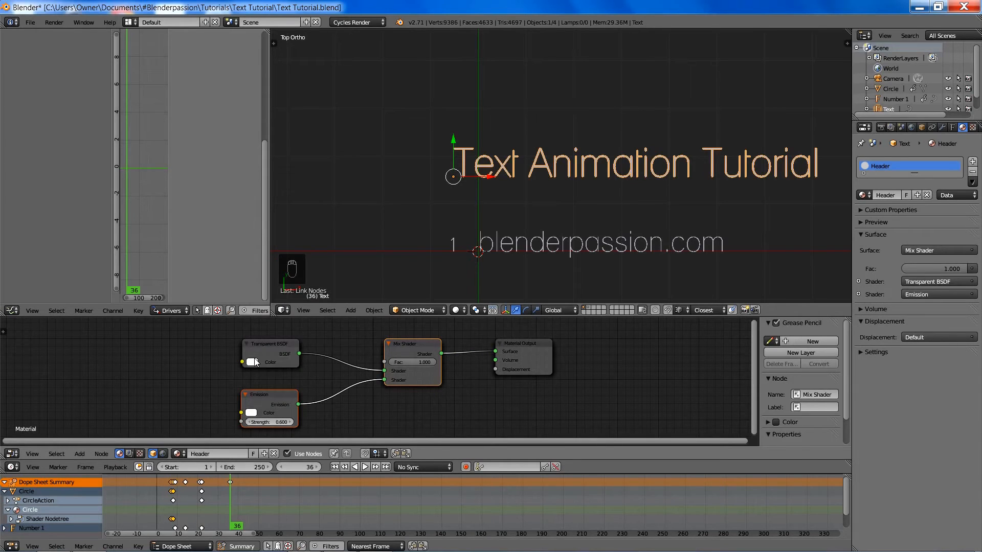
click(253, 362)
Save the file over the existing one.
shift+middle_drag(536, 242, 499, 231)
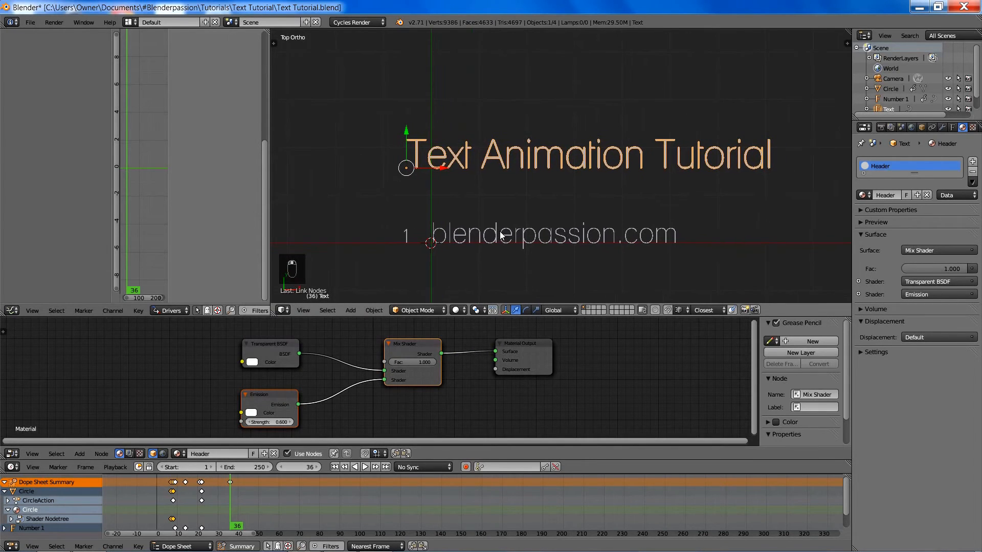
key(ctrl+s)
click(520, 196)
Add a mesh plane at the 3D cursor and scale it down to slightly more than the title's letter height.
shift+middle_drag(496, 184, 520, 193)
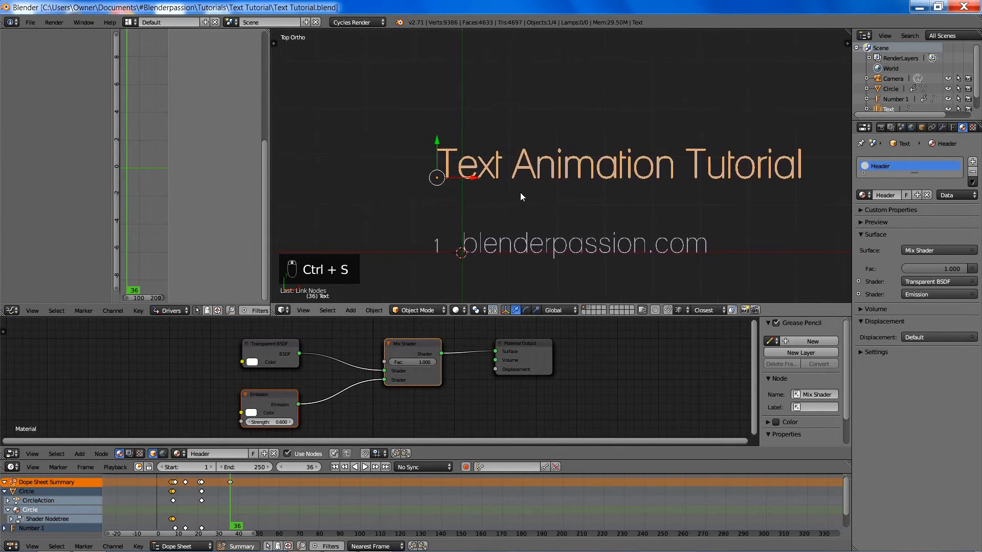
key(shift+a)
click(544, 194)
scroll(547, 198, down, 2)
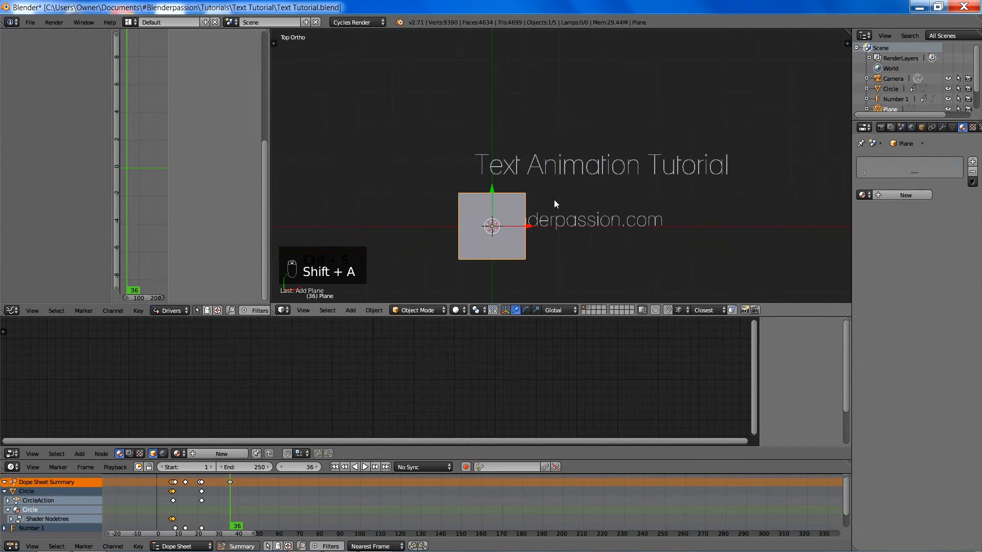
key(s)
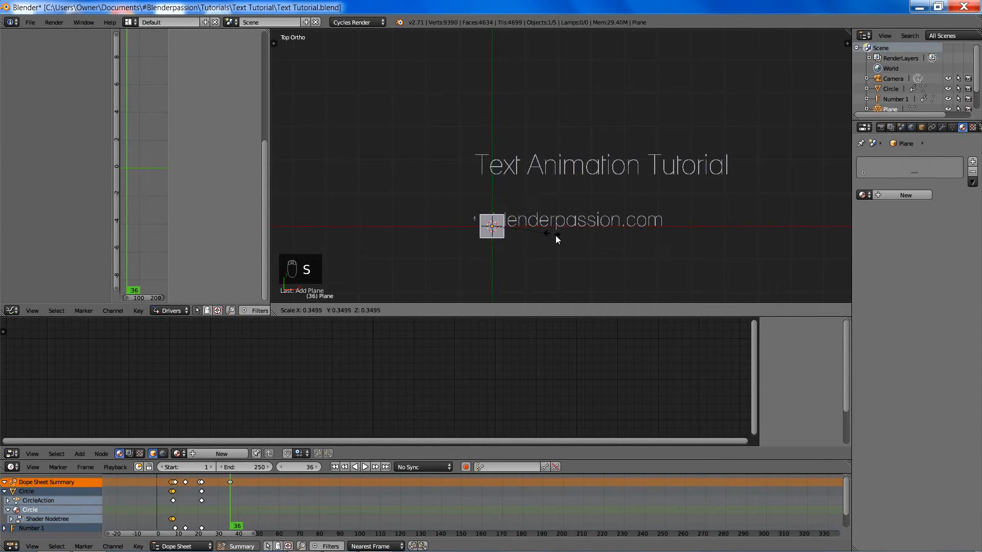
click(567, 238)
Move the plane up along Y over the beginning of the title and switch the viewport to wireframe shading.
scroll(567, 238, up, 3)
key(g)
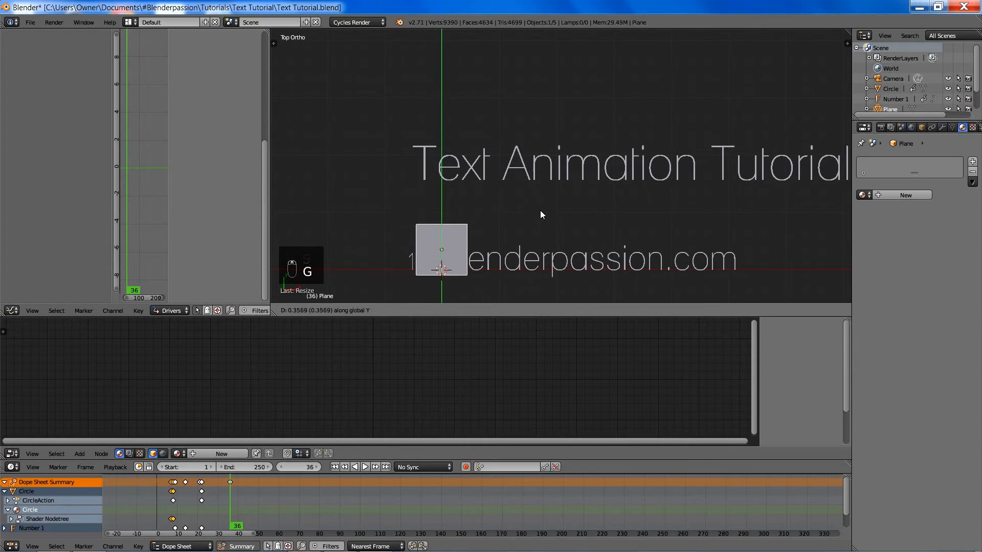
click(551, 146)
key(z)
shift+middle_drag(546, 157, 581, 177)
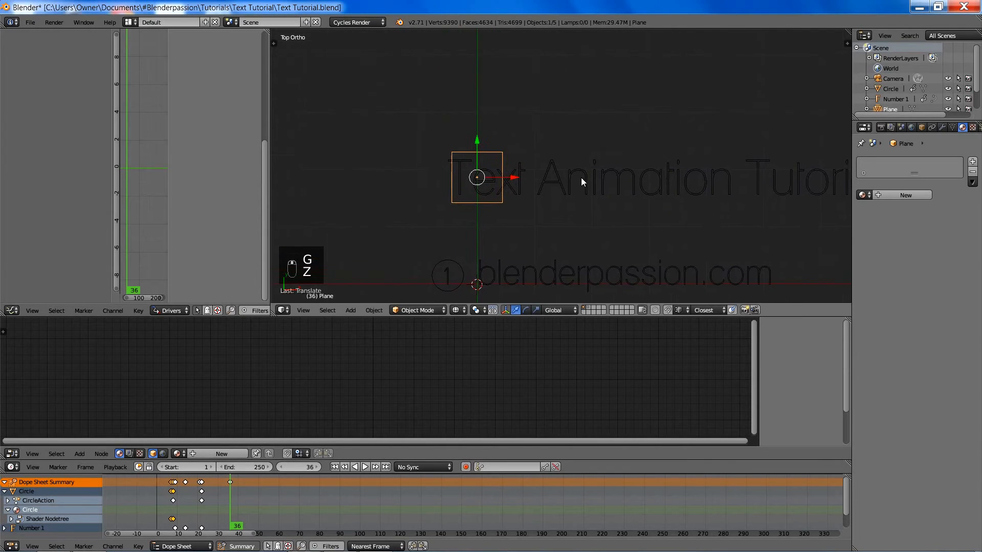
In edit mode, move the plane's left edge outward along X to just before the title's first letter.
key(Tab)
scroll(532, 194, up, 4)
key(a)
key(b)
drag(303, 120, 362, 268)
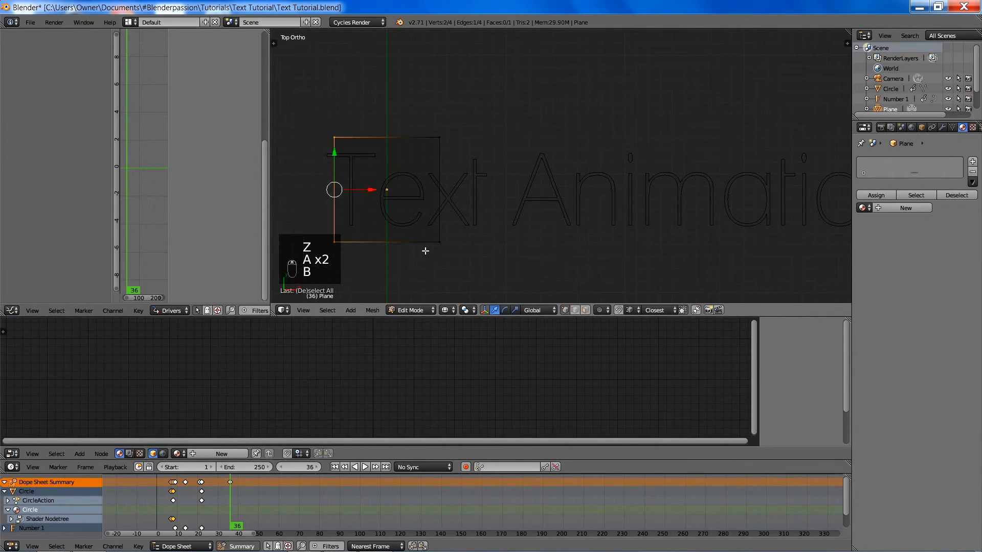
shift+middle_drag(444, 248, 565, 228)
key(g)
key(x)
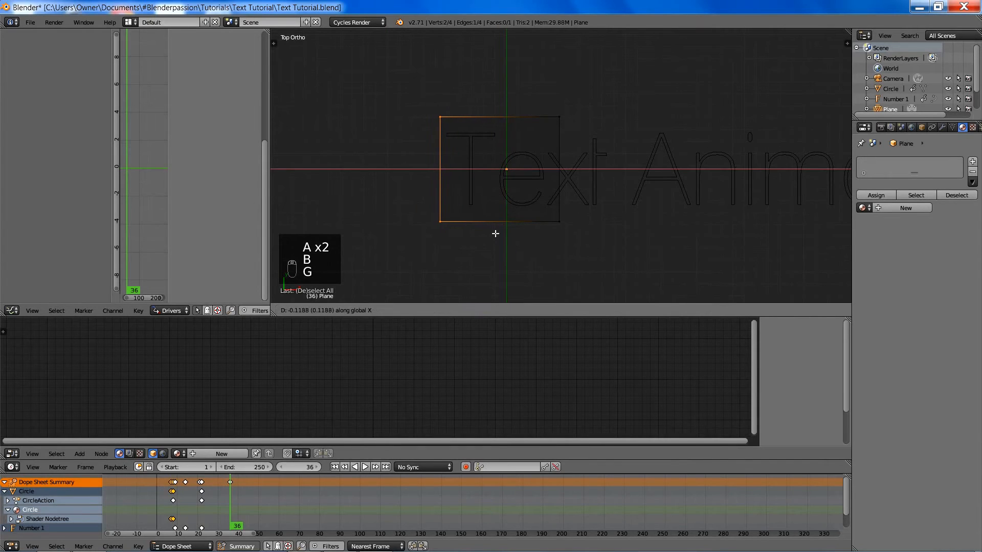
click(490, 233)
Widen the 3D view across the driver editor's area and extend the plane's right edge along X to just past the title's end.
drag(274, 316, 51, 321)
shift+middle_drag(467, 226, 333, 248)
key(a)
key(b)
drag(271, 77, 450, 269)
scroll(612, 213, down, 3)
scroll(612, 214, down, 3)
shift+middle_drag(611, 214, 400, 232)
key(g)
middle_click(268, 221)
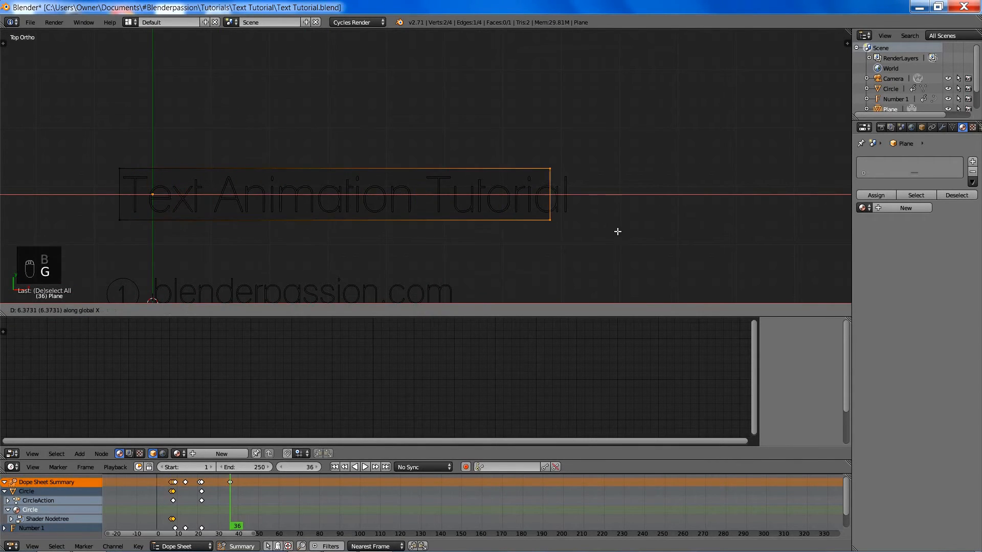
click(684, 230)
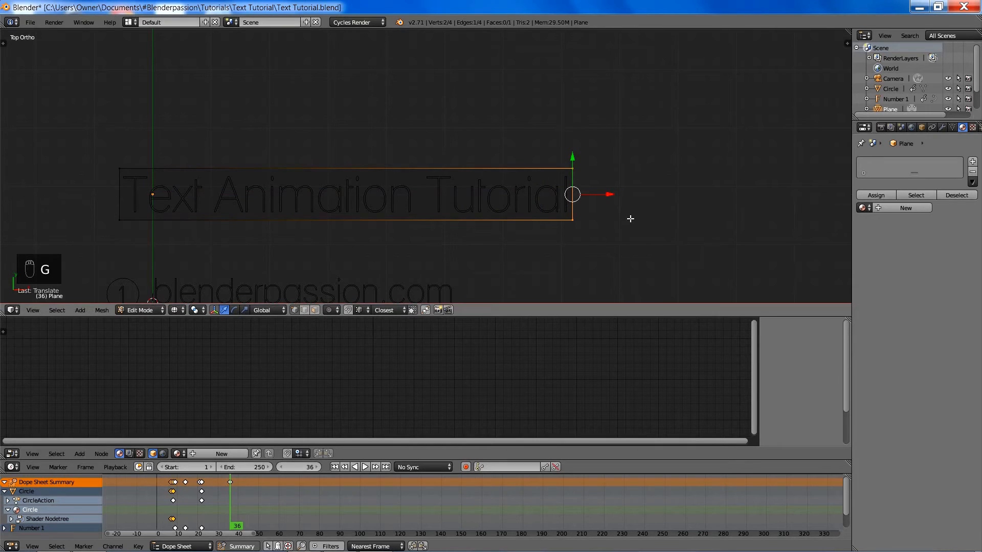
Leave the plane's edit mode and return the viewport to solid shading.
key(a)
key(Tab)
shift+middle_drag(321, 186, 455, 182)
key(z)
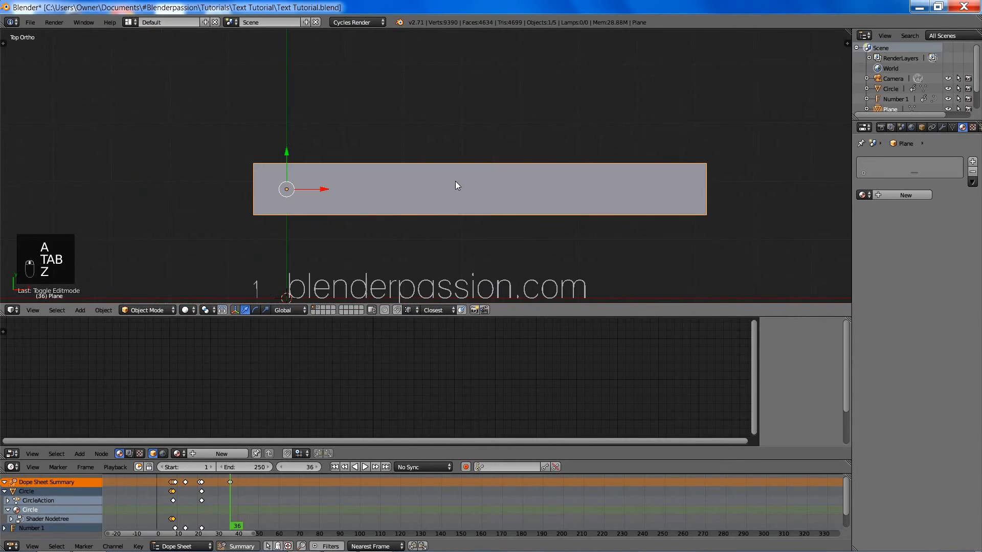
Check in the user preferences' file settings that Auto Run Python Scripts is enabled, and close the preferences.
key(ctrl+alt+u)
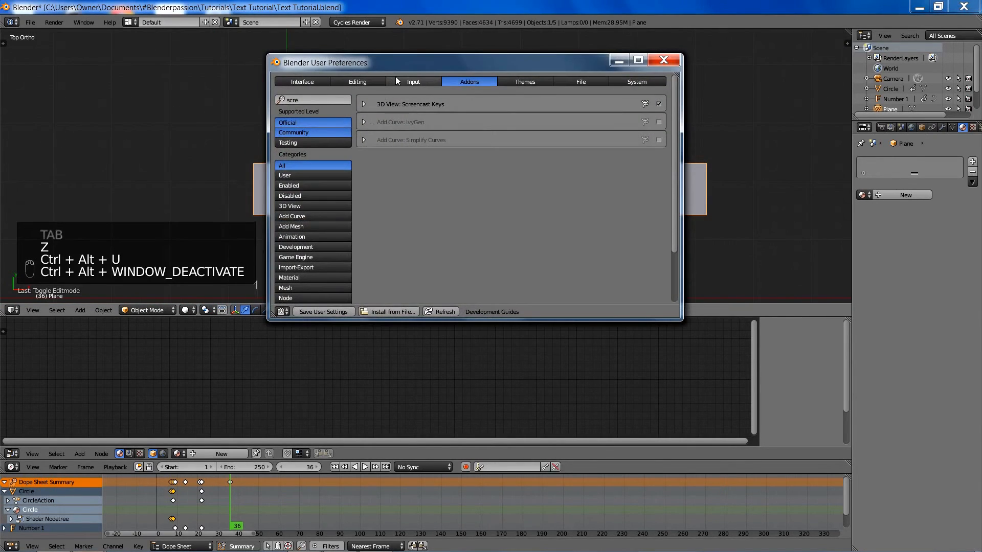
click(559, 79)
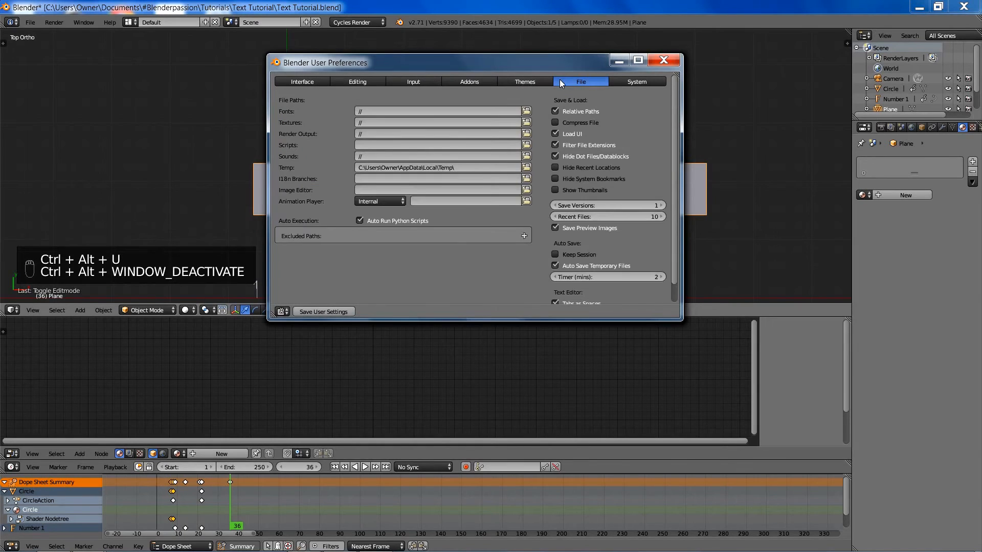
click(361, 220)
click(362, 220)
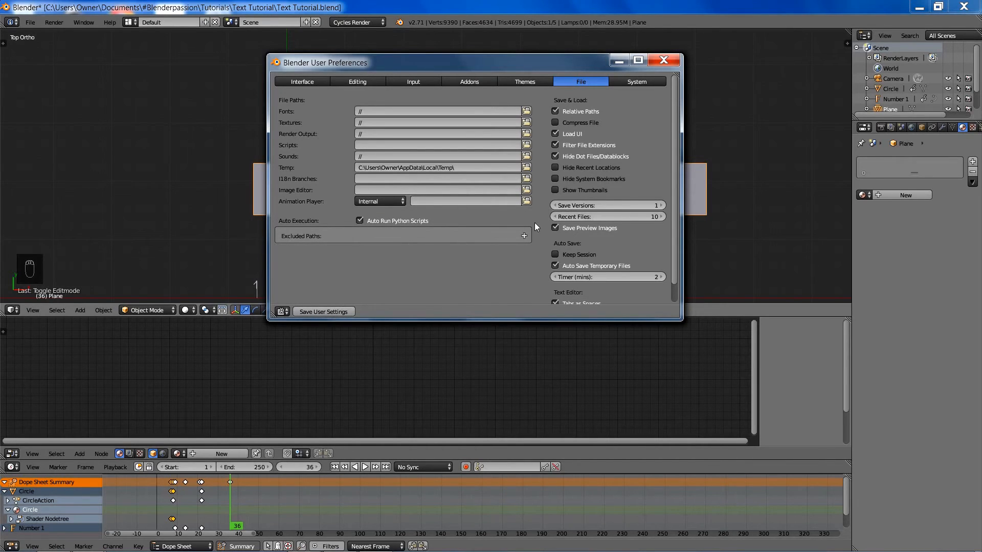
click(664, 62)
Switch the viewport to wireframe shading with the plane and title in view.
mouse_move(489, 177)
shift+middle_down()
mouse_move(517, 151)
mouse_move(561, 155)
shift+middle_up()
key(z)
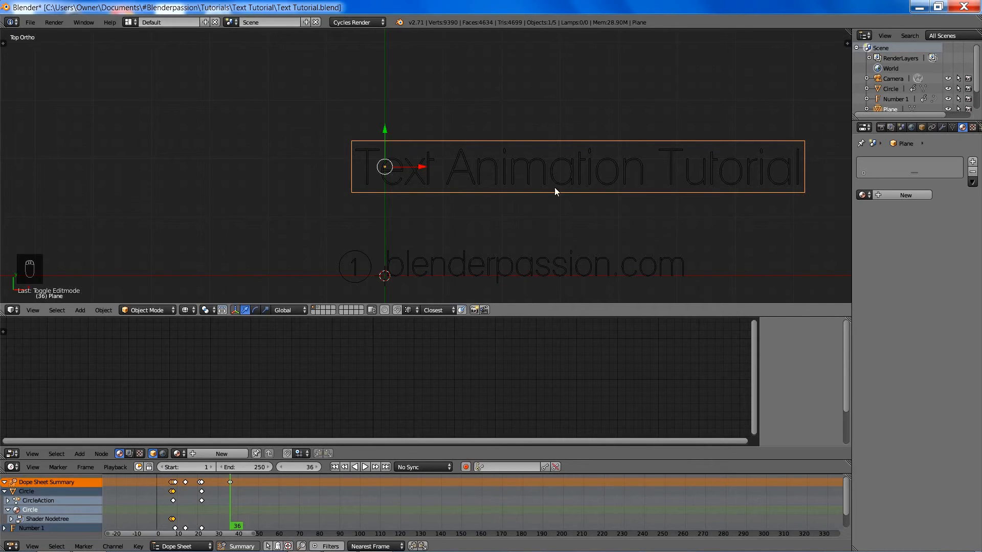
Preview the title and its covering plane in rendered shading and examine up close how the plane intersects the letters.
key(KP_Decimal)
key(shift+z)
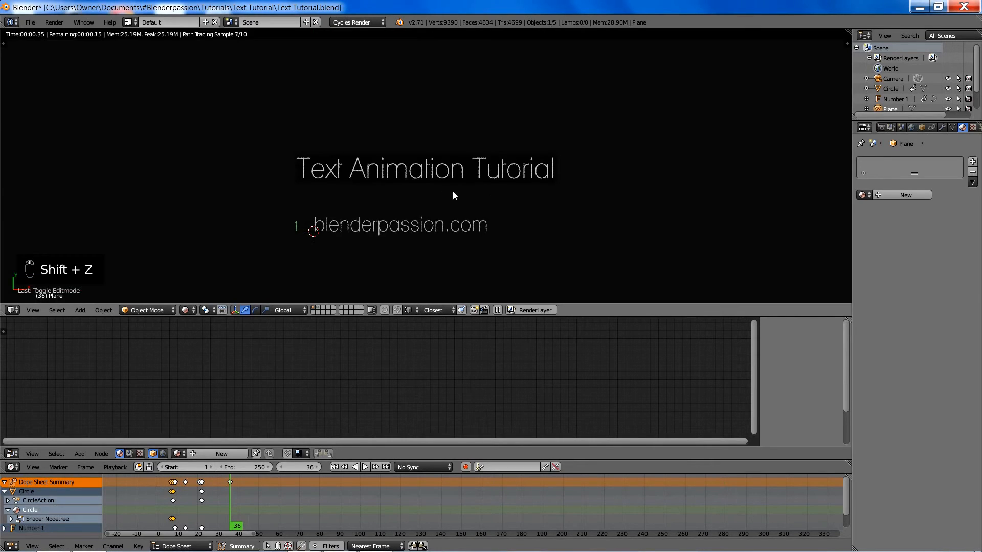
scroll(574, 197, up, 5)
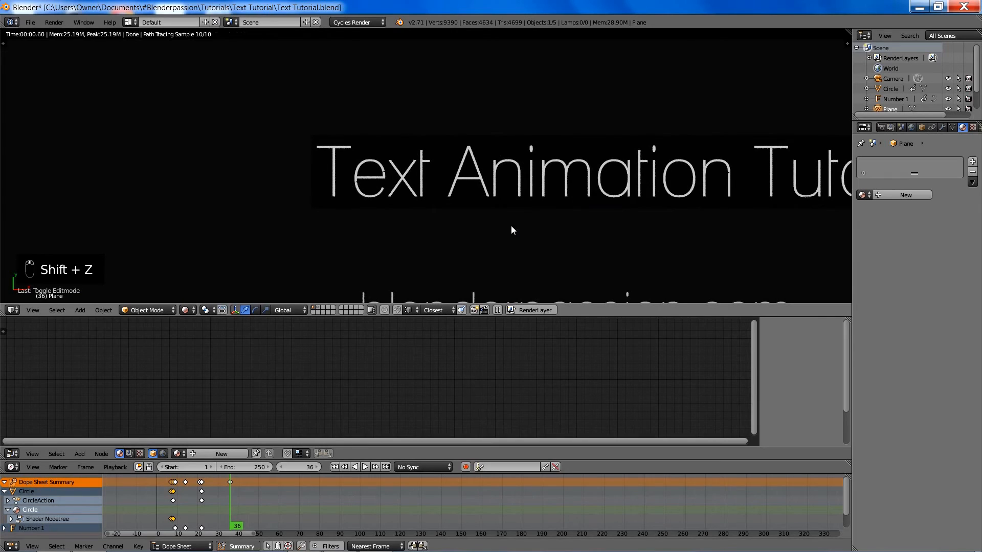
key(z)
key(z)
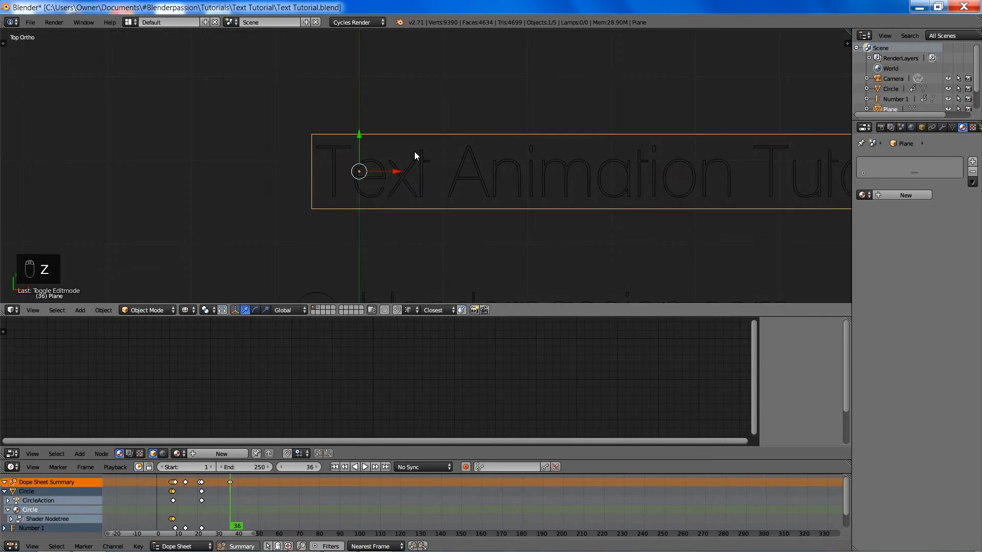
key(shift+z)
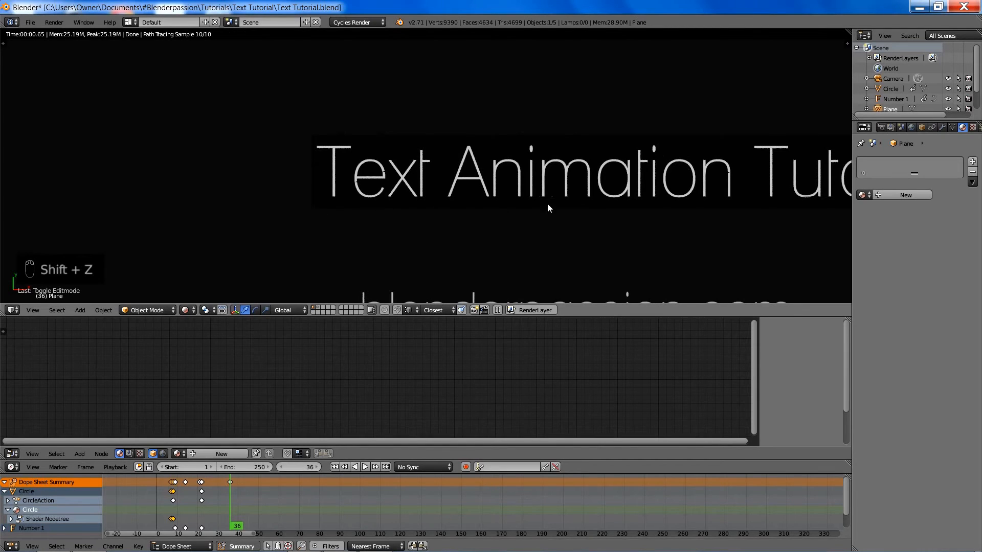
scroll(471, 194, up, 5)
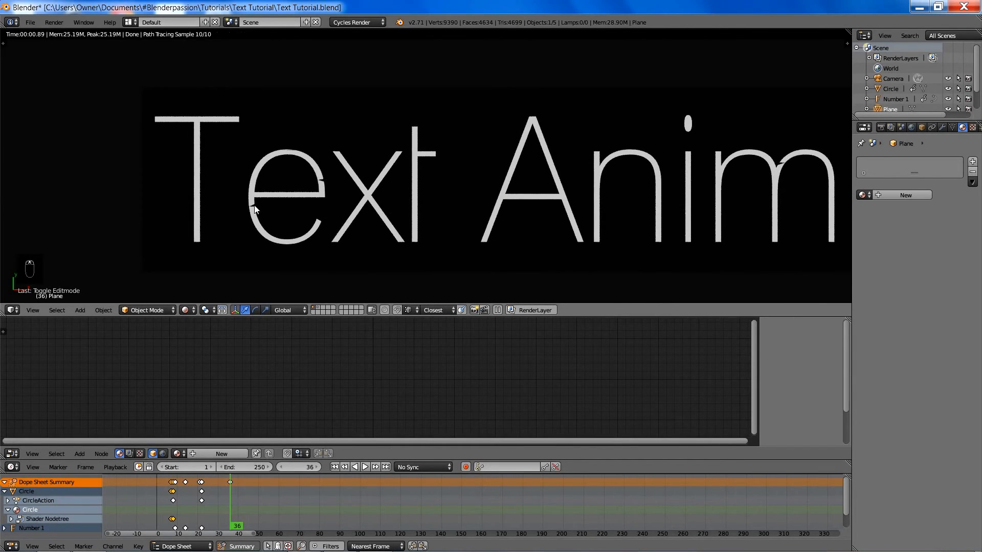
scroll(716, 184, down, 5)
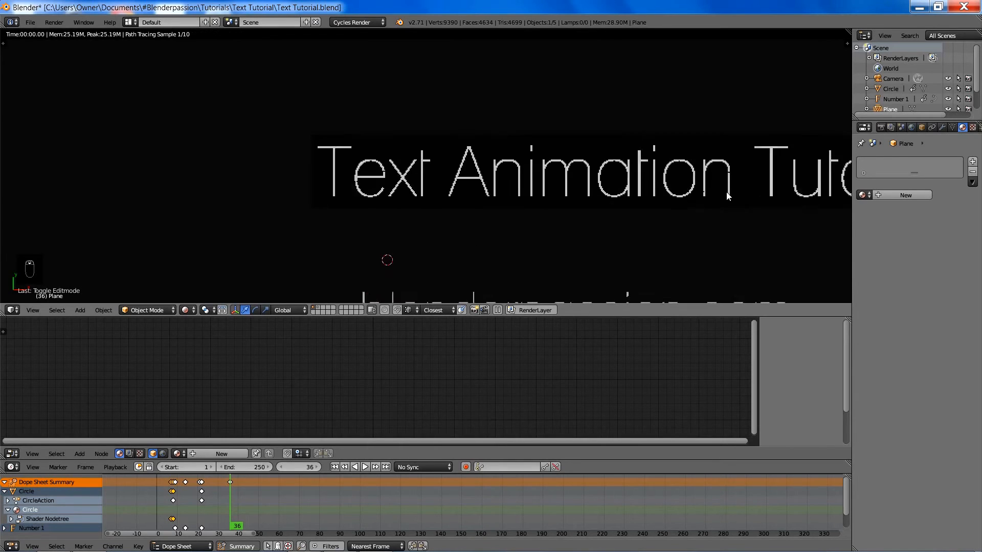
In the right view, raise the plane about 0.004 along Z to just above the title and check its coverage in a rendered preview.
key(z)
key(z)
key(z)
key(KP_3)
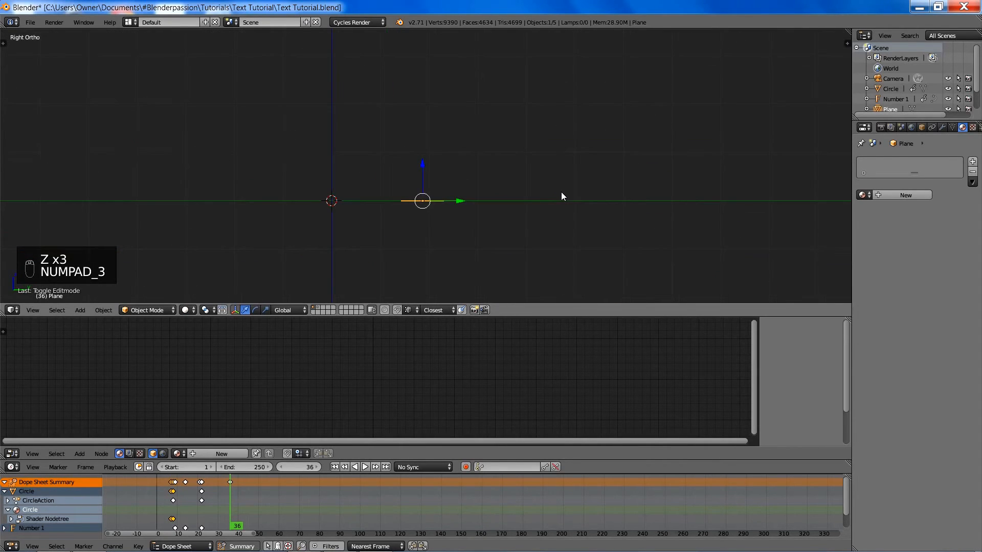
scroll(624, 155, up, 10)
shift+middle_drag(640, 136, 228, 187)
scroll(279, 203, up, 4)
key(g)
key(z)
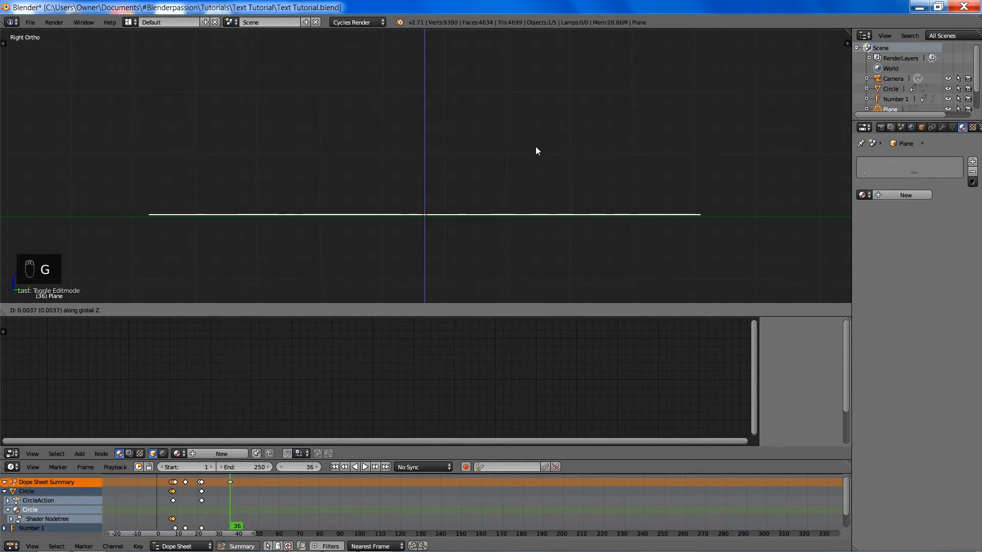
click(535, 146)
scroll(533, 180, down, 7)
key(KP_7)
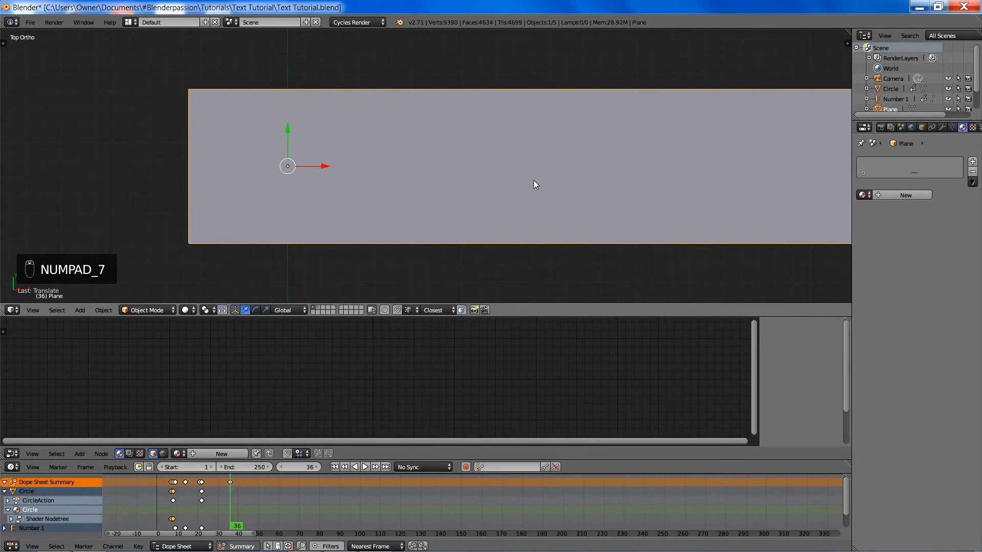
key(shift+z)
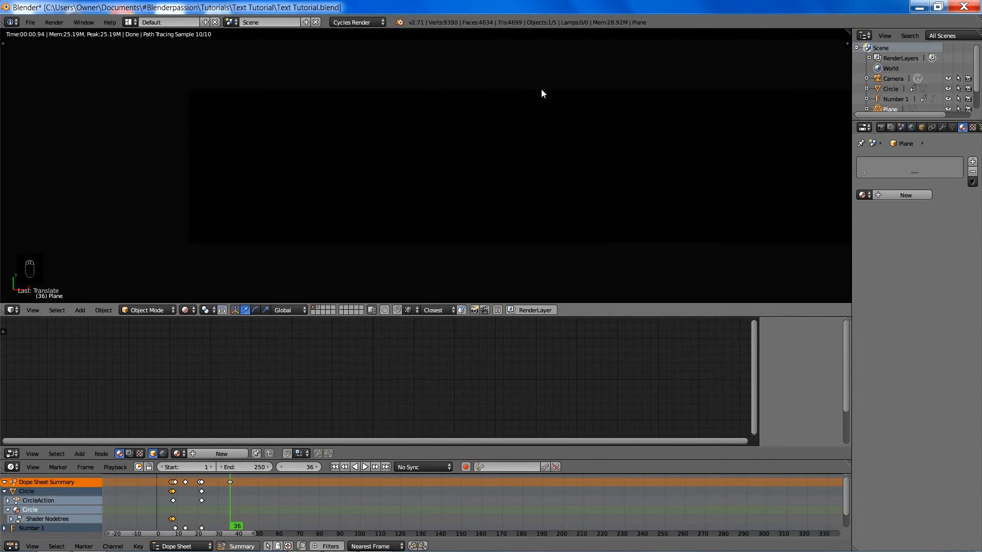
key(z)
key(z)
key(z)
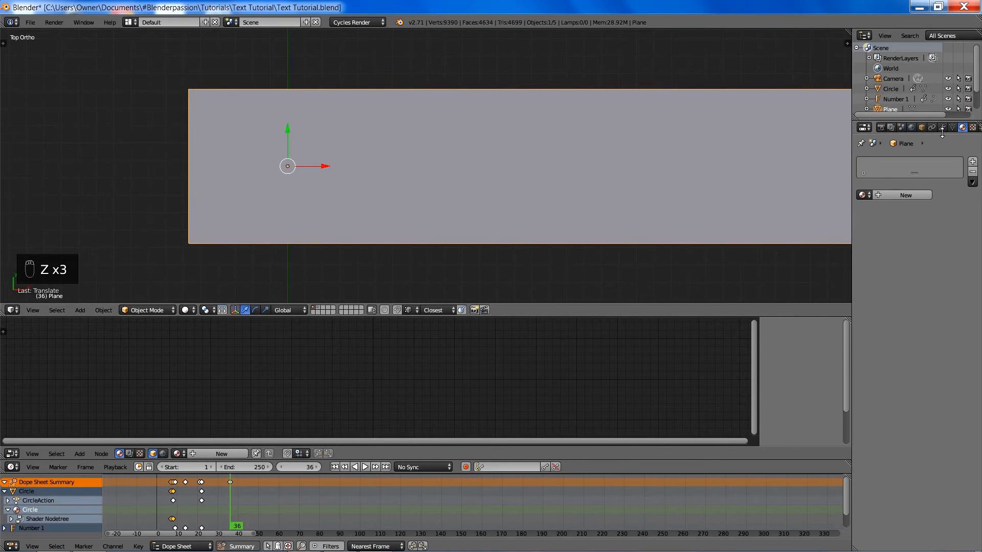
Give the plane a new material and connect a Light Path node's Is Camera Ray output to the Diffuse BSDF color.
click(230, 453)
middle_drag(391, 373, 440, 388)
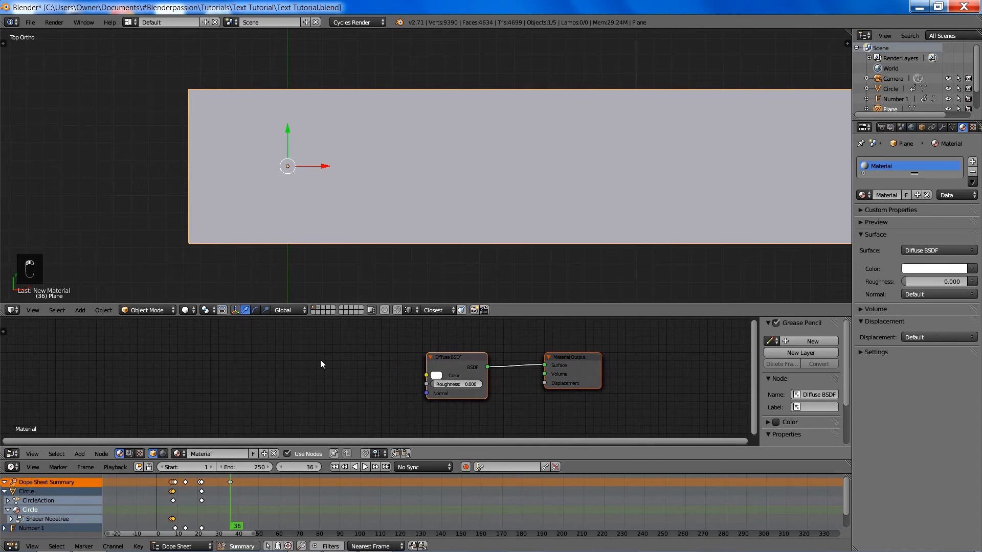
key(shift+a)
mouse_move(266, 379)
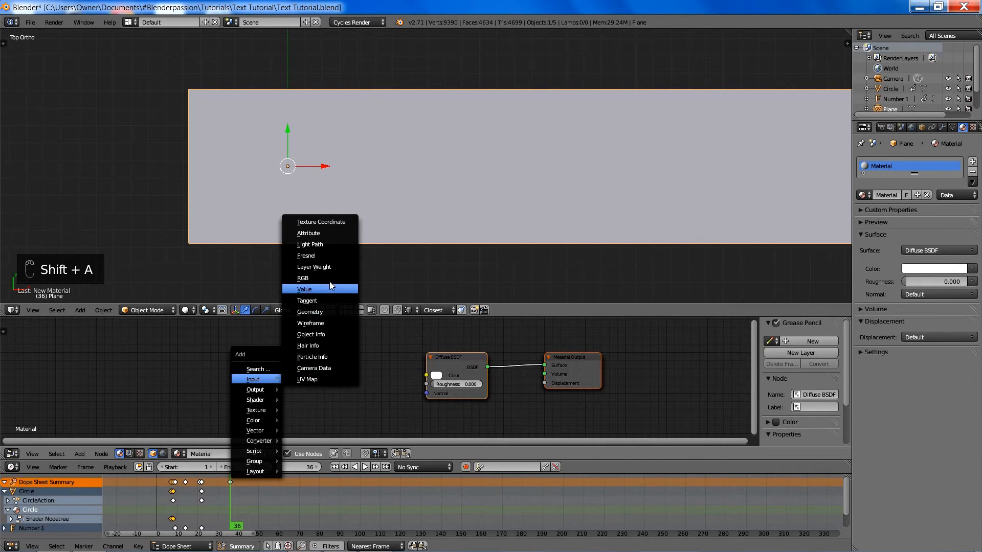
click(314, 245)
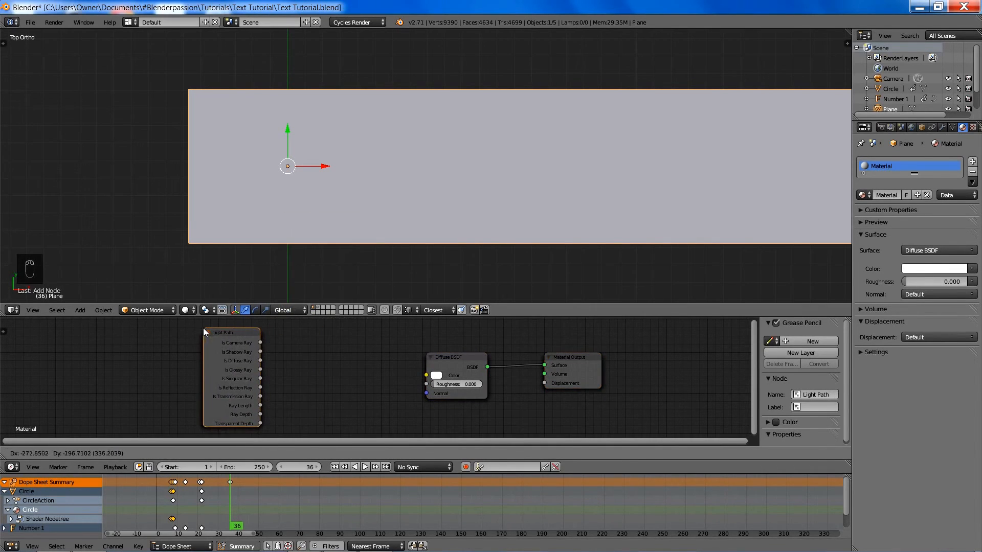
click(204, 329)
drag(263, 343, 426, 375)
drag(247, 360, 279, 365)
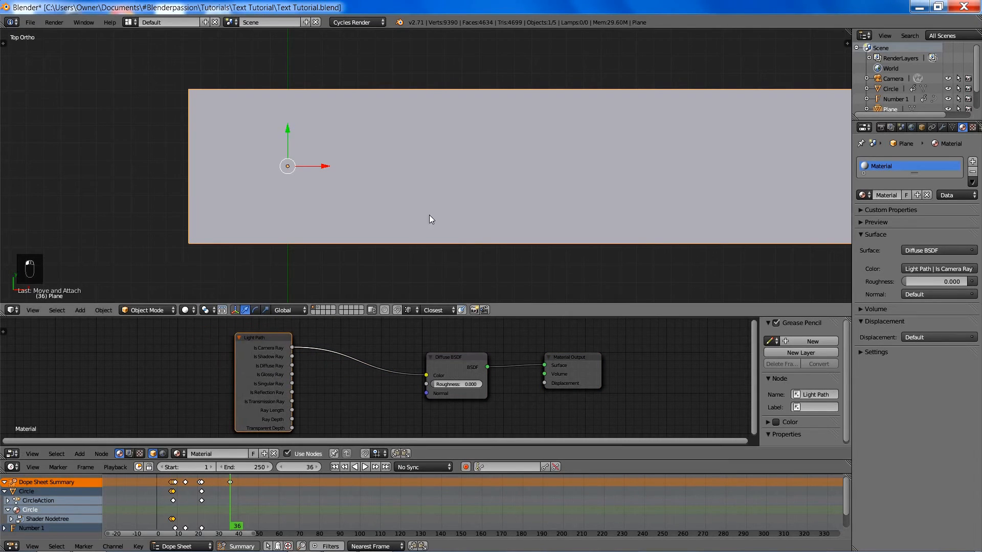
Try sliding the plane along X in the rendered preview to test how it uncovers the title.
key(shift+z)
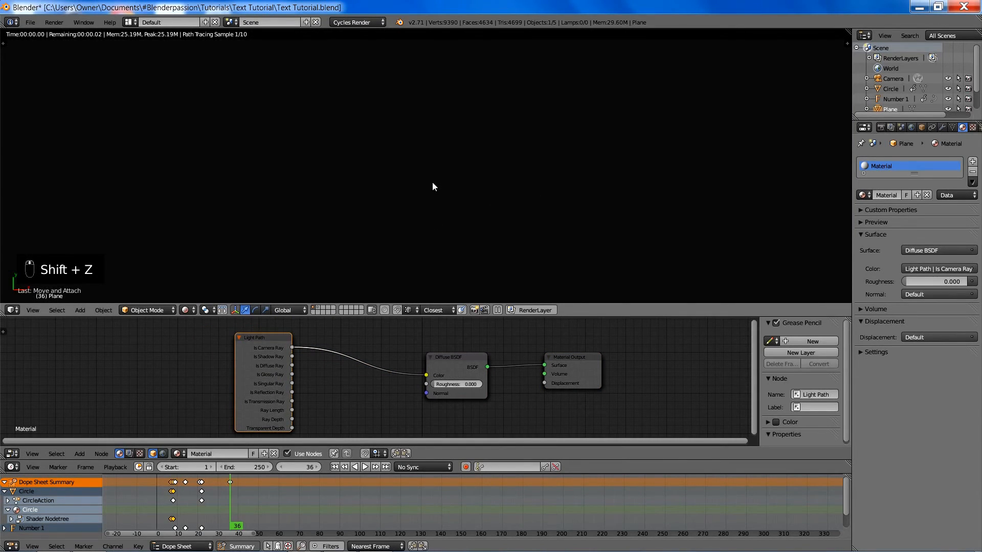
key(z)
key(z)
key(z)
key(g)
key(x)
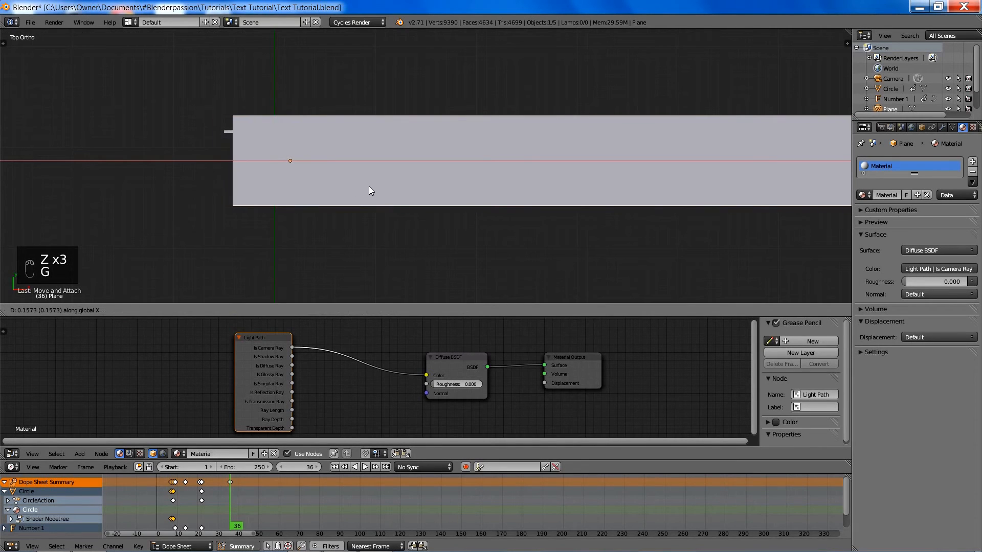
right_click(369, 186)
key(shift+z)
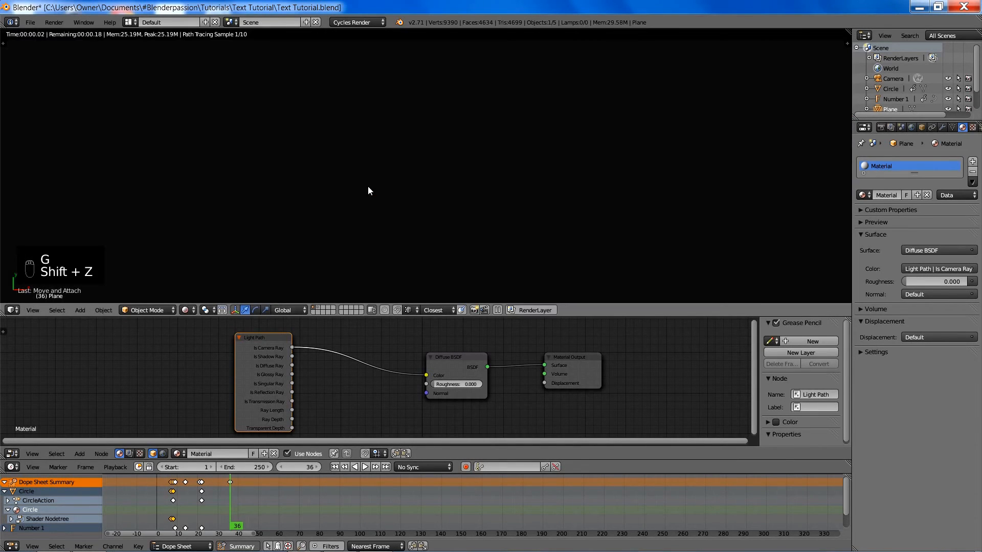
key(g)
key(x)
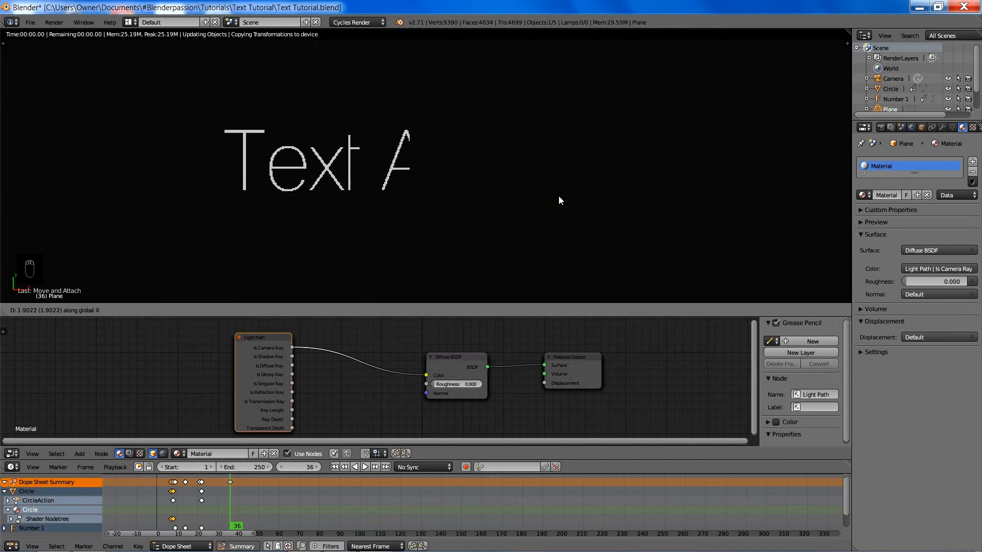
click(465, 182)
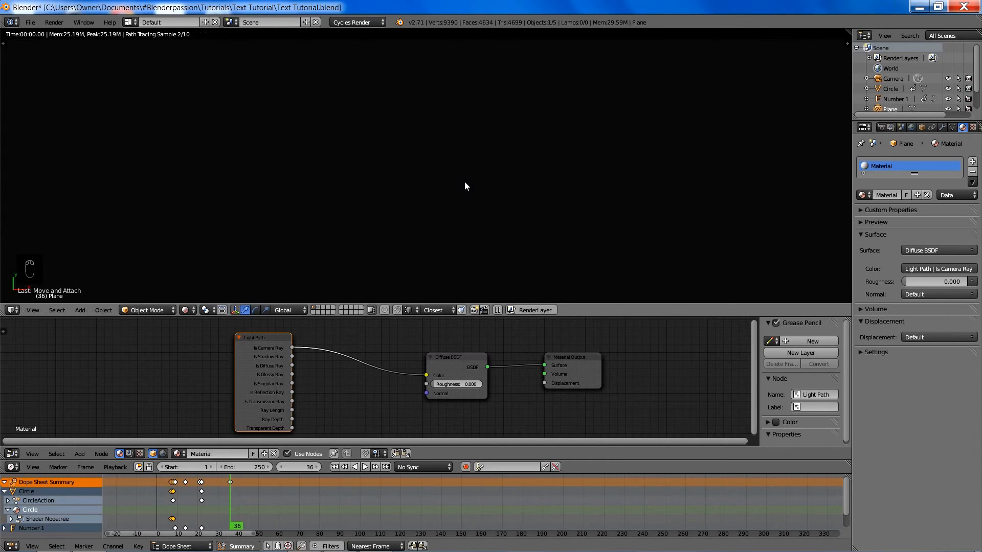
key(z)
key(z)
key(z)
Try moving the plane in rendered shading until the title's first two letters are uncovered, and undo the move.
shift+middle_drag(439, 144, 448, 130)
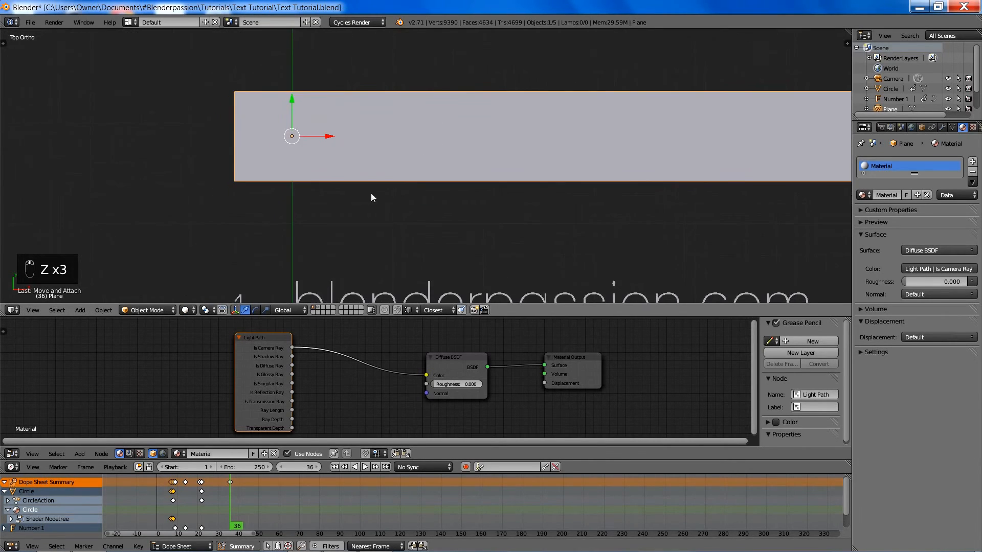
key(shift+z)
key(g)
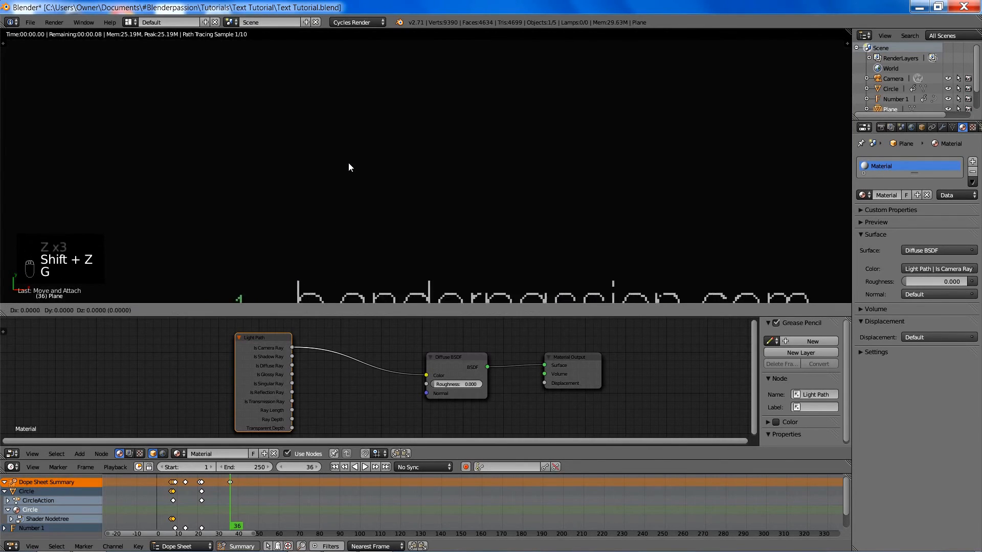
click(424, 164)
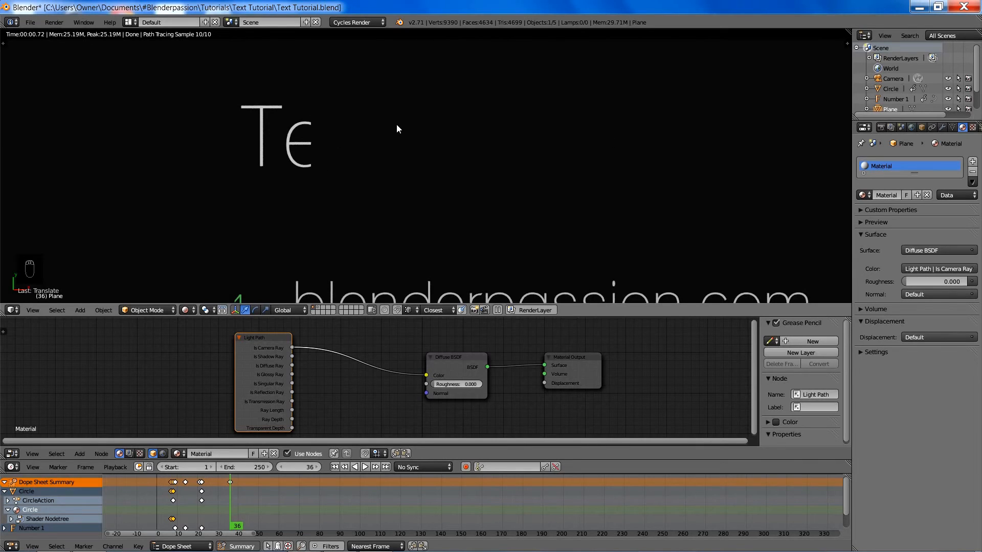
key(z)
key(z)
key(z)
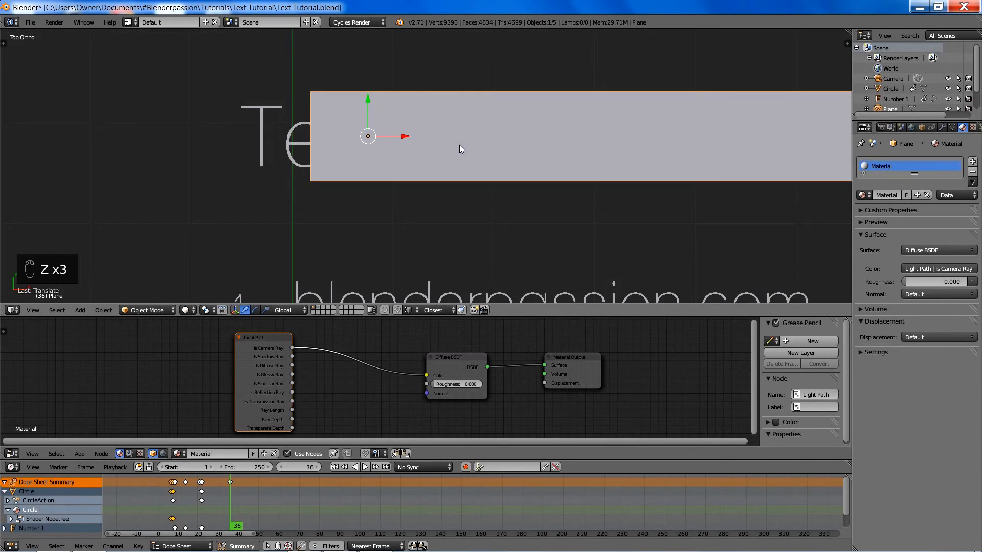
shift+middle_drag(410, 163, 458, 173)
key(shift+z)
key(z)
key(z)
key(z)
key(ctrl+z)
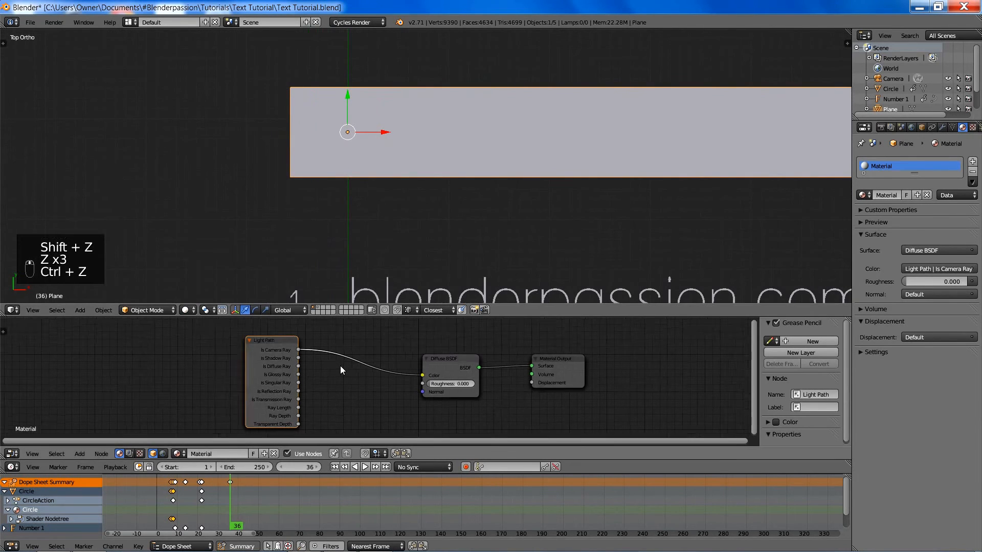
Enlarge the node editor and move the Light Path node closer to the Diffuse BSDF node.
scroll(373, 370, down, 3)
drag(388, 317, 401, 245)
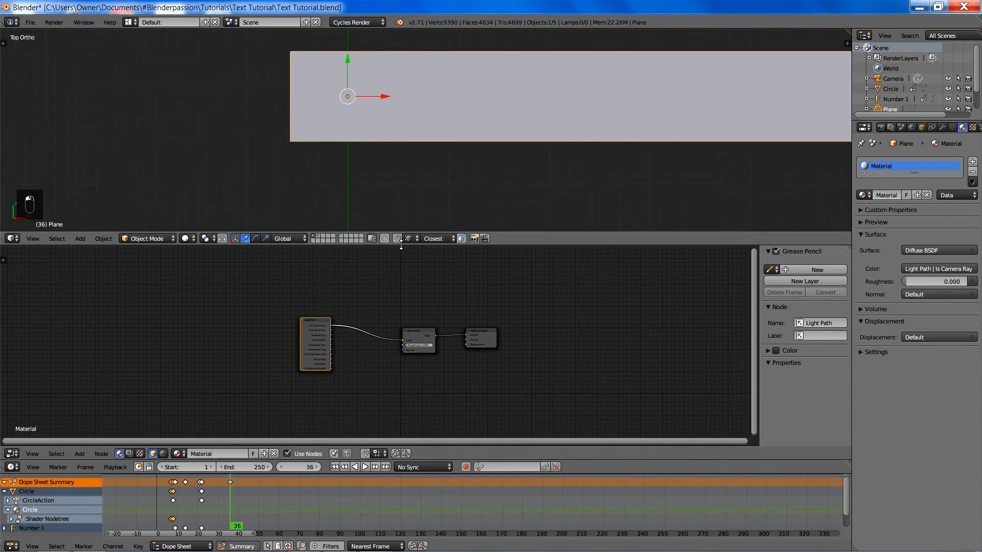
scroll(429, 324, up, 2)
key(g)
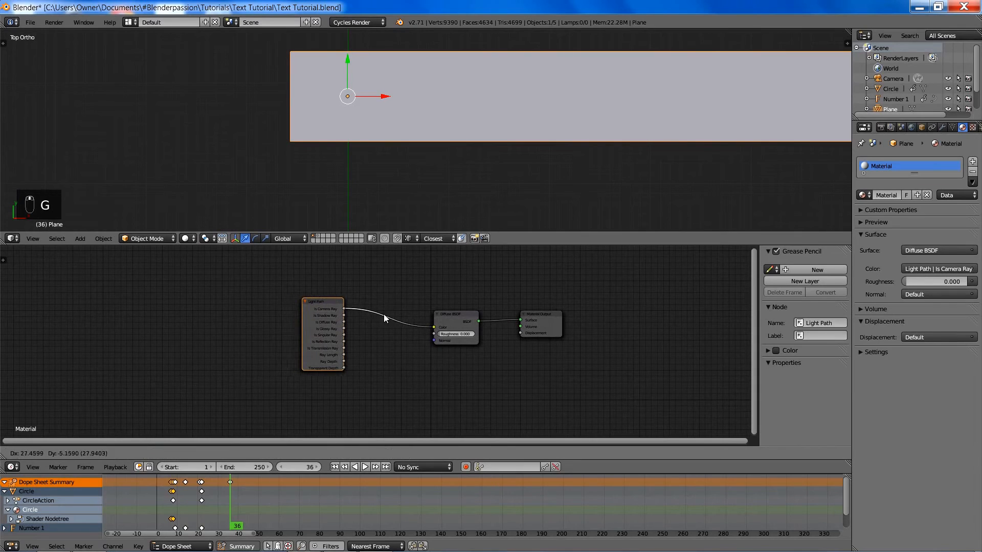
key(a)
key(b)
drag(276, 275, 563, 369)
key(g)
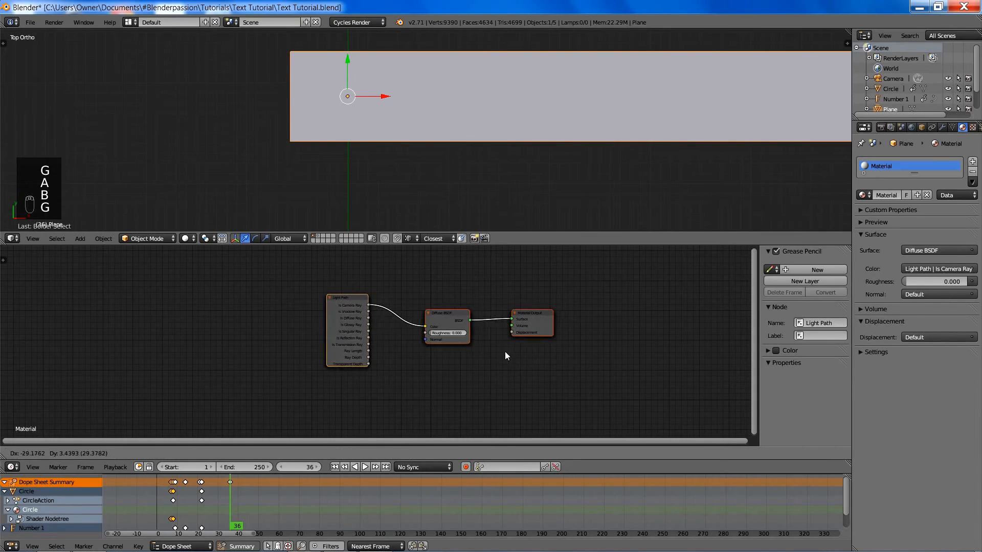
click(452, 351)
key(a)
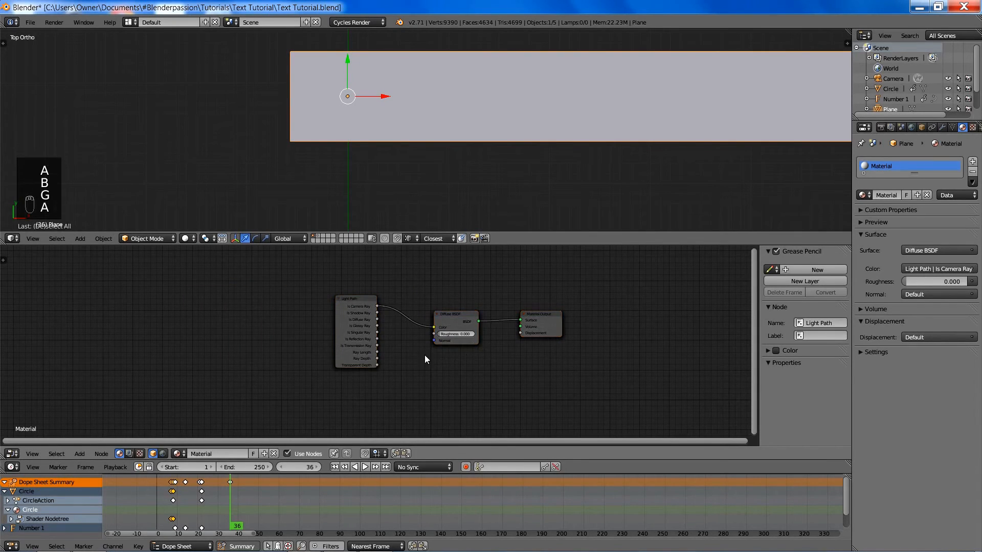
Move the Light Path and Diffuse BSDF nodes together away from the Material Output to make room between them.
middle_drag(451, 340, 531, 332)
right_click(512, 281)
shift+right_click(415, 283)
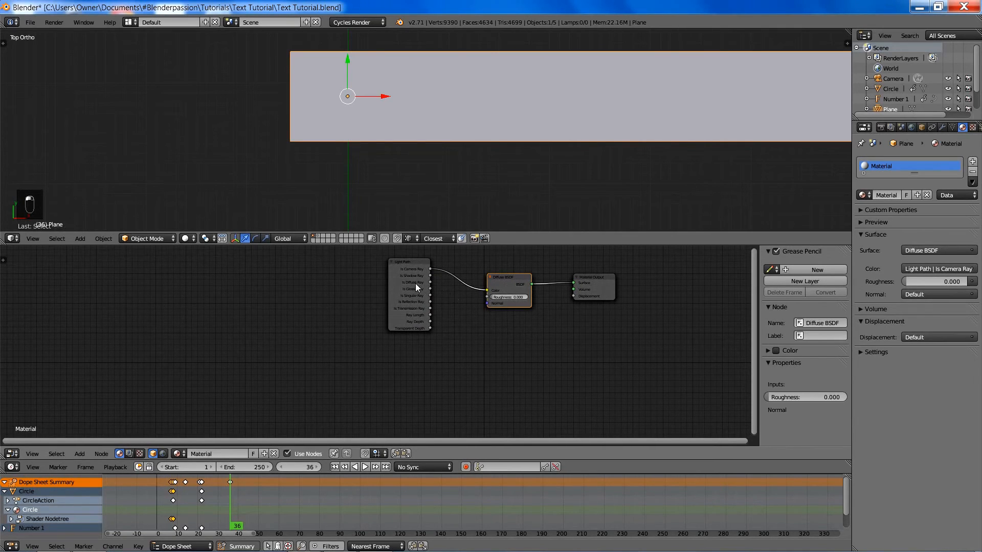
key(g)
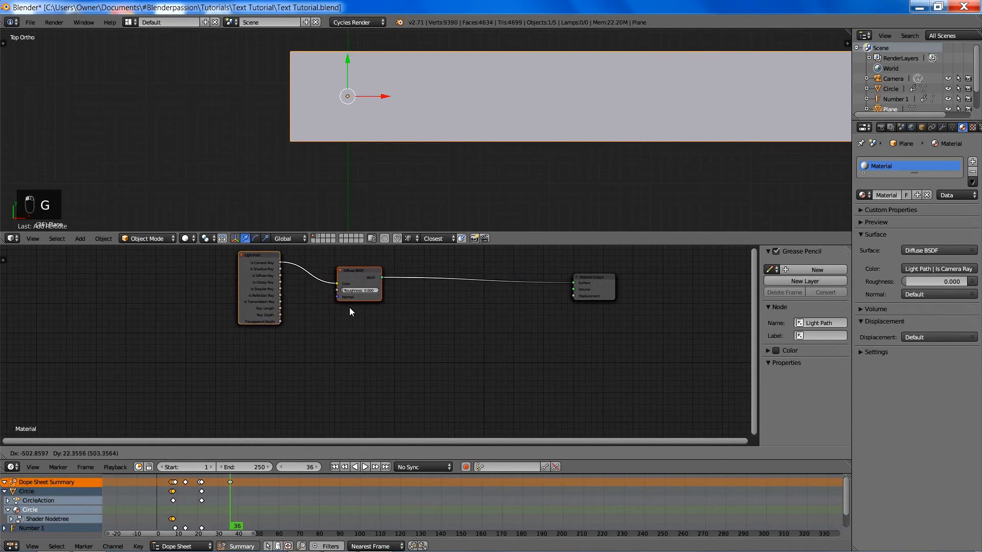
click(348, 307)
Add a Texture Coordinate node and a Mapping node side by side below the Light Path node.
key(shift+a)
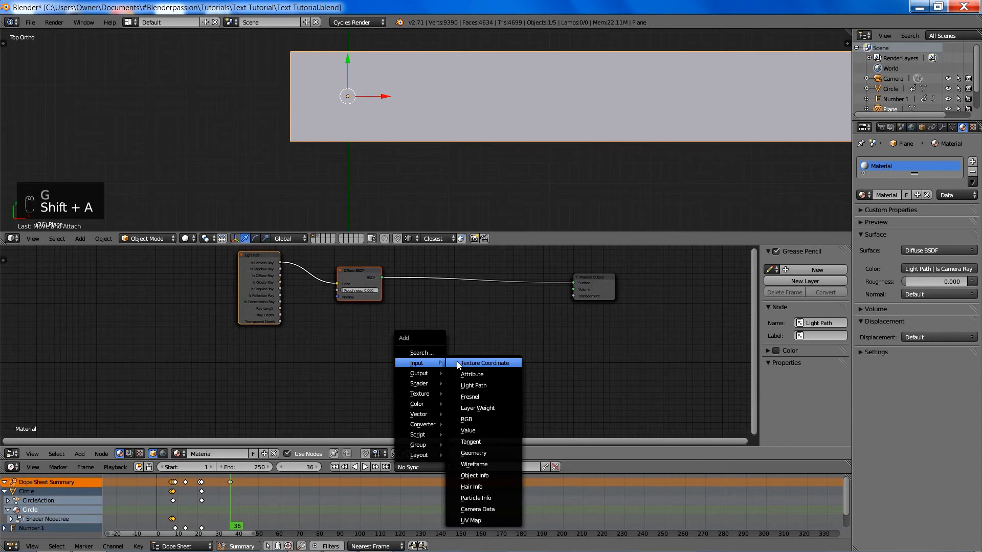
click(464, 363)
click(148, 373)
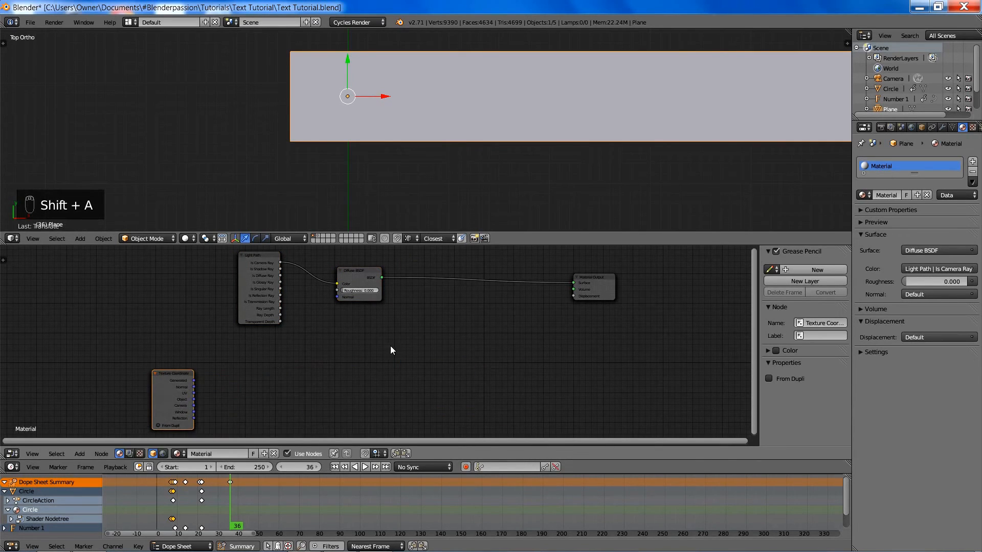
key(shift+a)
mouse_move(393, 349)
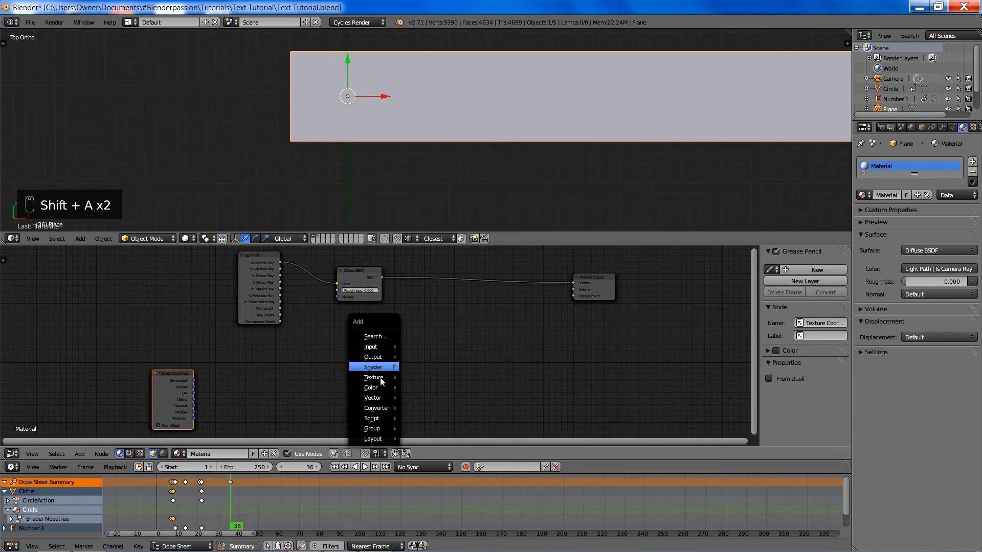
mouse_move(386, 400)
click(424, 398)
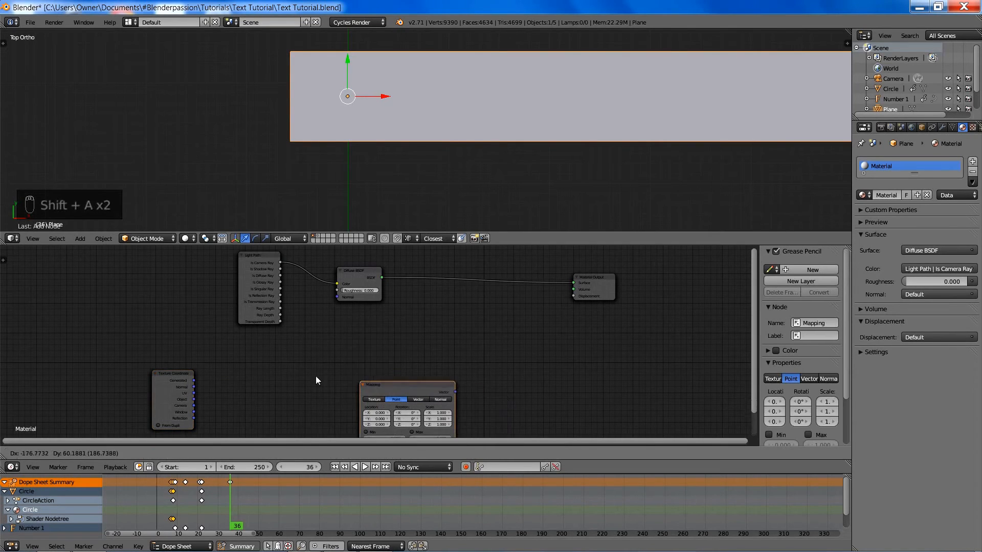
click(207, 351)
Add a Gradient Texture node, then link Generated coordinates to the Mapping vector input and the Mapping output to the gradient's vector.
key(shift+a)
mouse_move(382, 343)
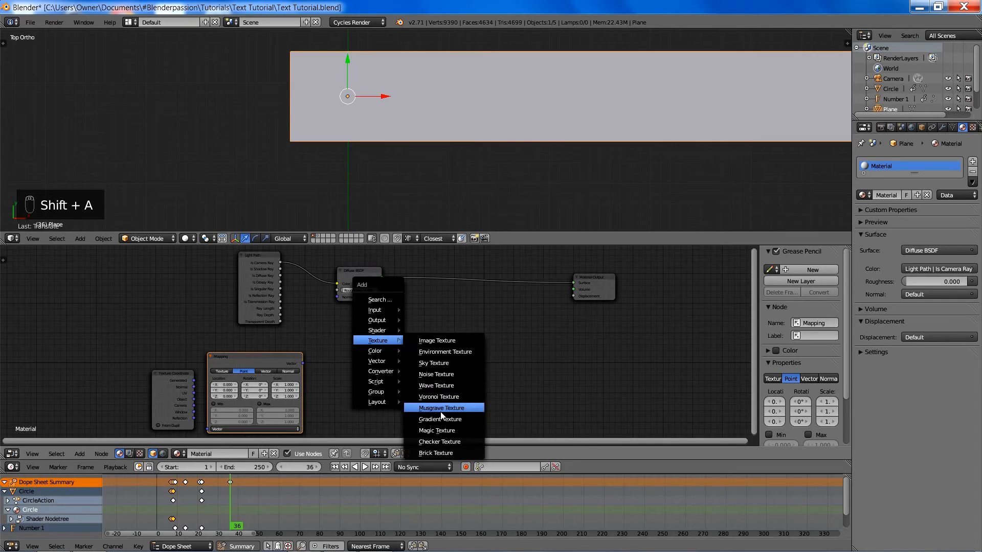
click(441, 419)
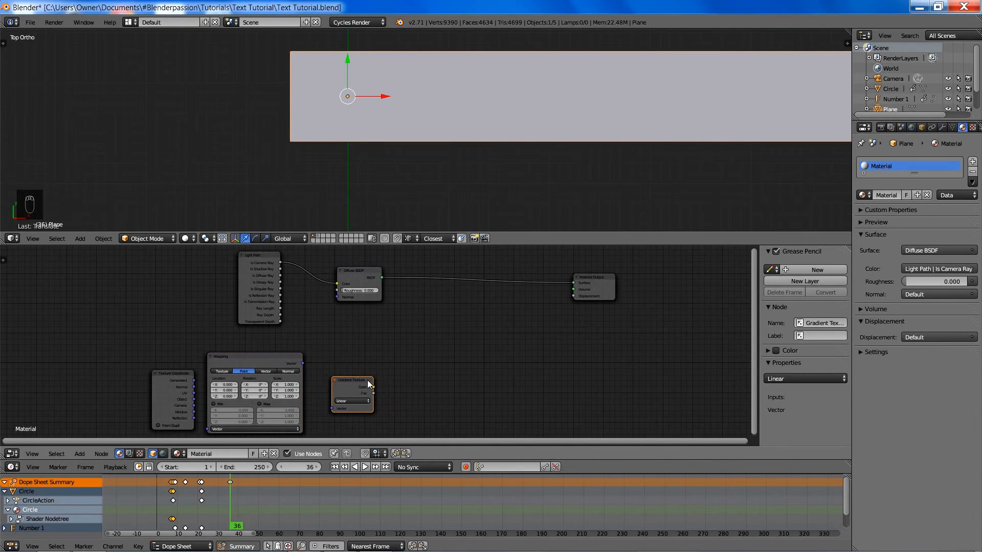
middle_drag(412, 352, 482, 315)
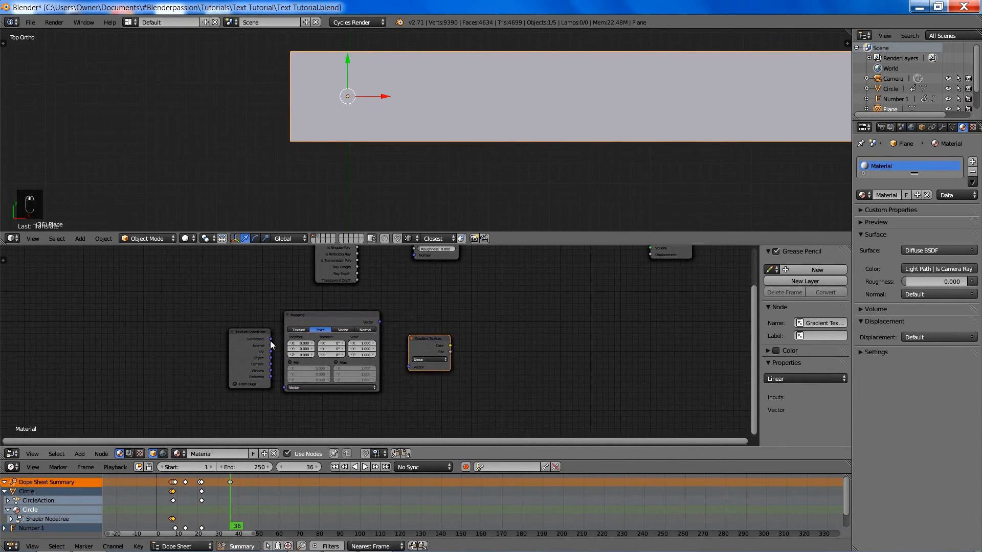
drag(270, 339, 284, 387)
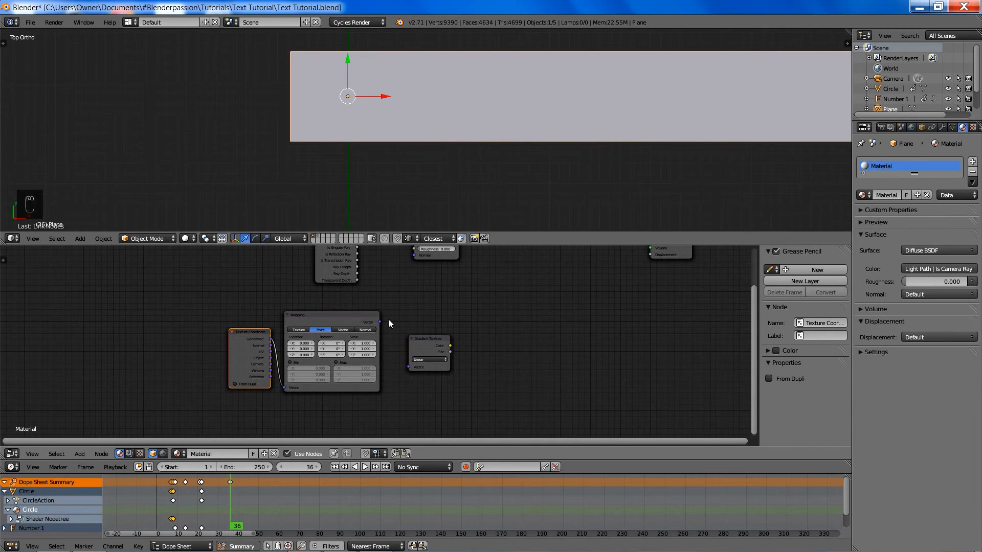
drag(381, 319, 411, 372)
Add a Transparent BSDF node beside the Gradient Texture and feed the gradient's color output into its color.
middle_drag(537, 333, 436, 372)
key(shift+a)
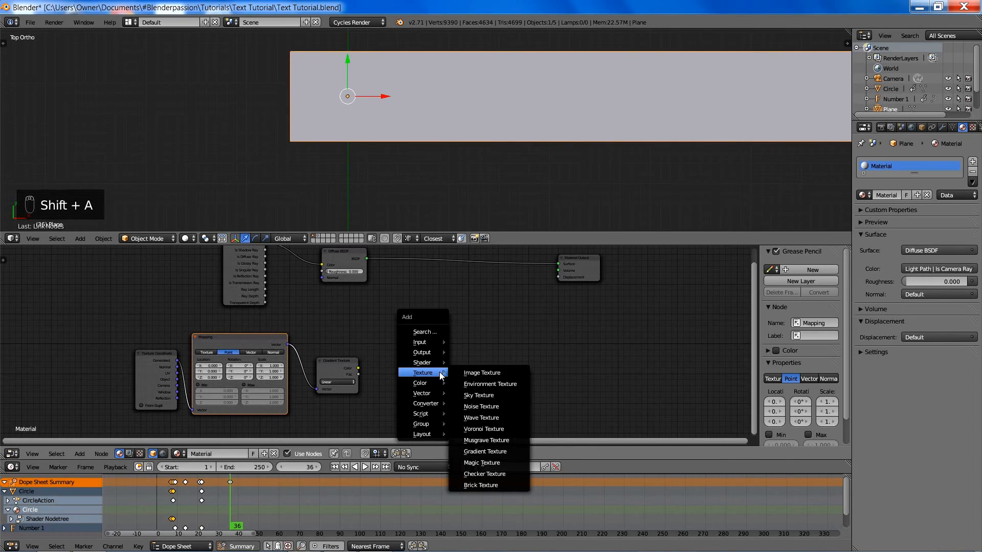
mouse_move(434, 363)
key(t)
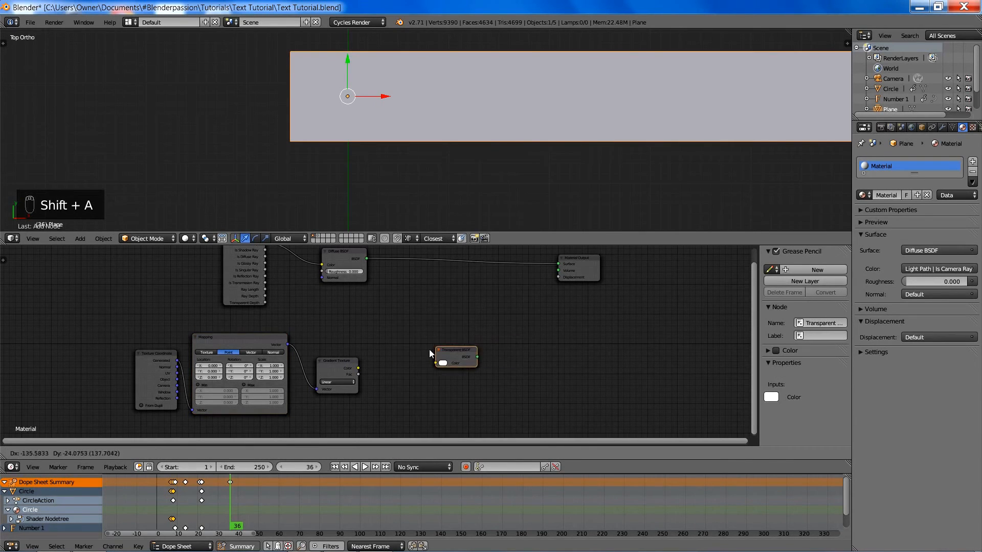
click(398, 357)
drag(358, 368, 398, 373)
Add a Mix Shader node between the two BSDF nodes and the Material Output.
middle_drag(453, 342, 427, 363)
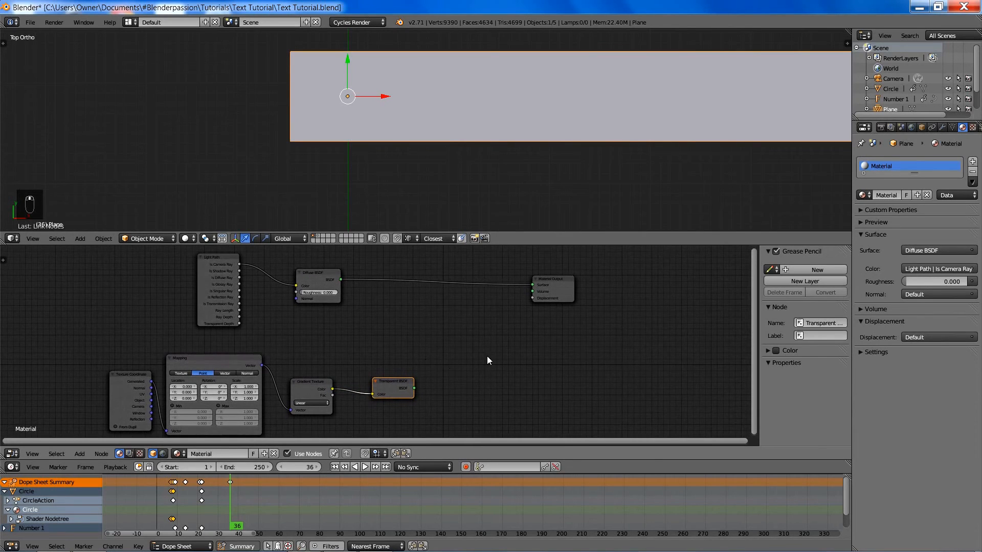
key(shift+a)
mouse_move(486, 367)
click(537, 345)
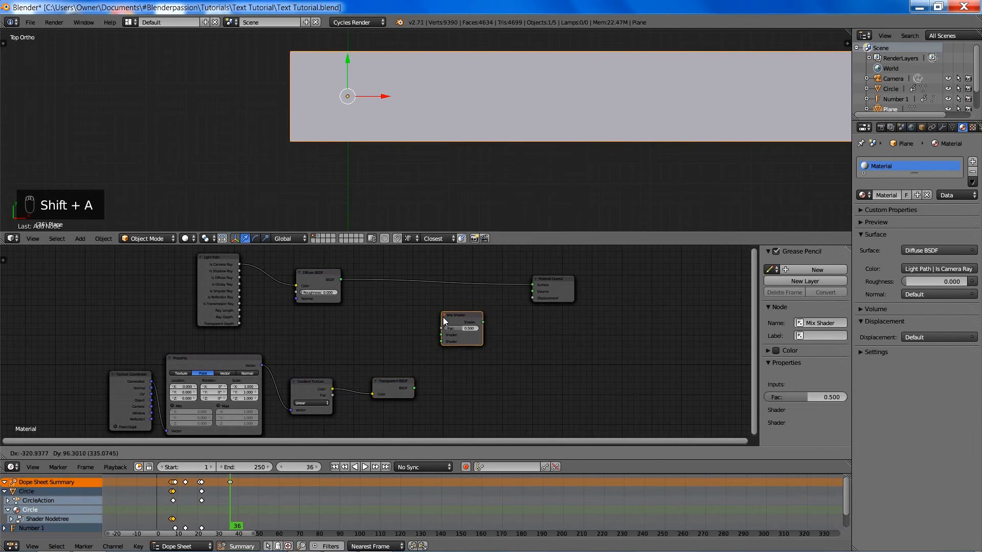
click(450, 328)
Link Diffuse BSDF to the Mix Shader's first shader input, Transparent BSDF to the second, and its output to the Material Output's Surface.
shift+right_click(403, 382)
key(f)
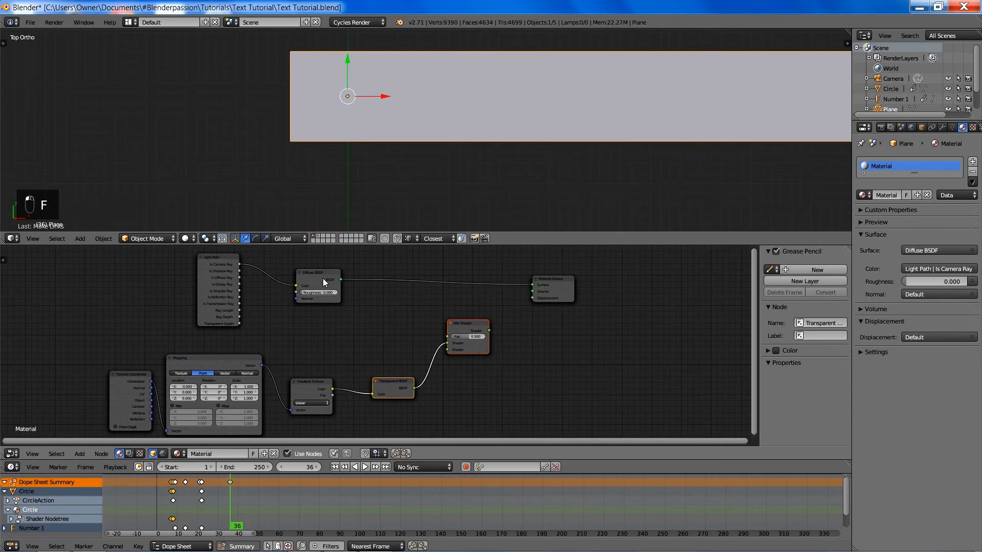
right_click(324, 278)
shift+right_click(468, 327)
key(f)
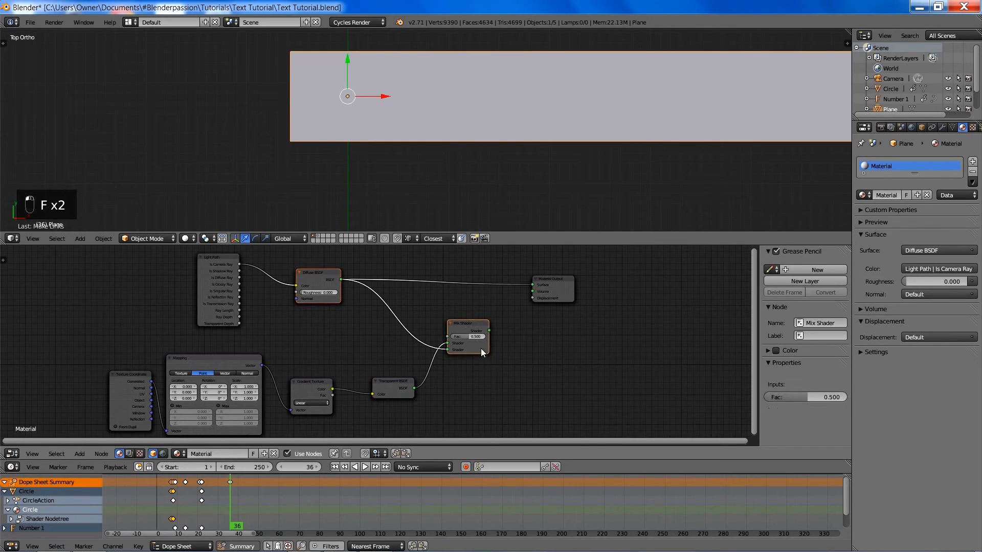
drag(448, 348, 532, 284)
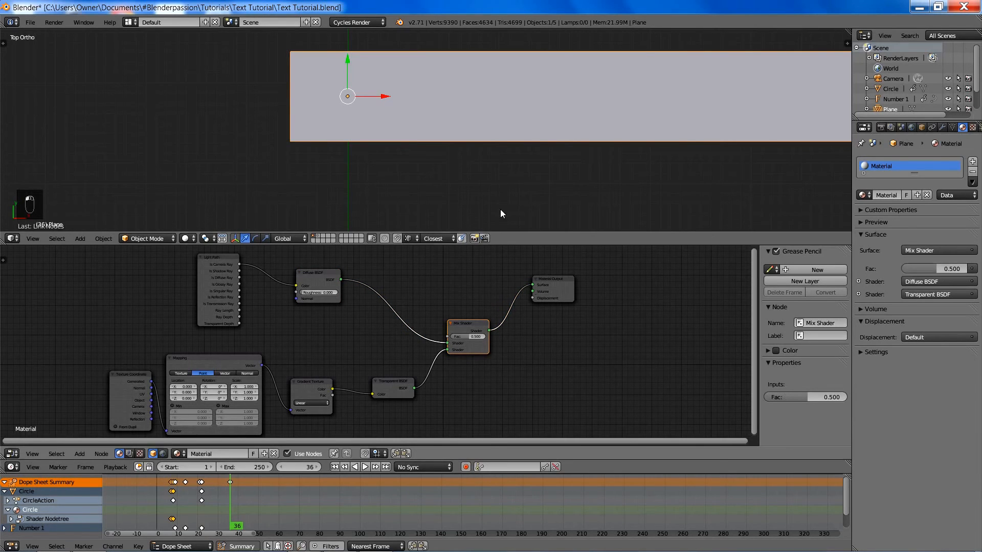
Preview the plane's gradient transparency over the title in rendered shading, then return to solid shading.
key(shift+z)
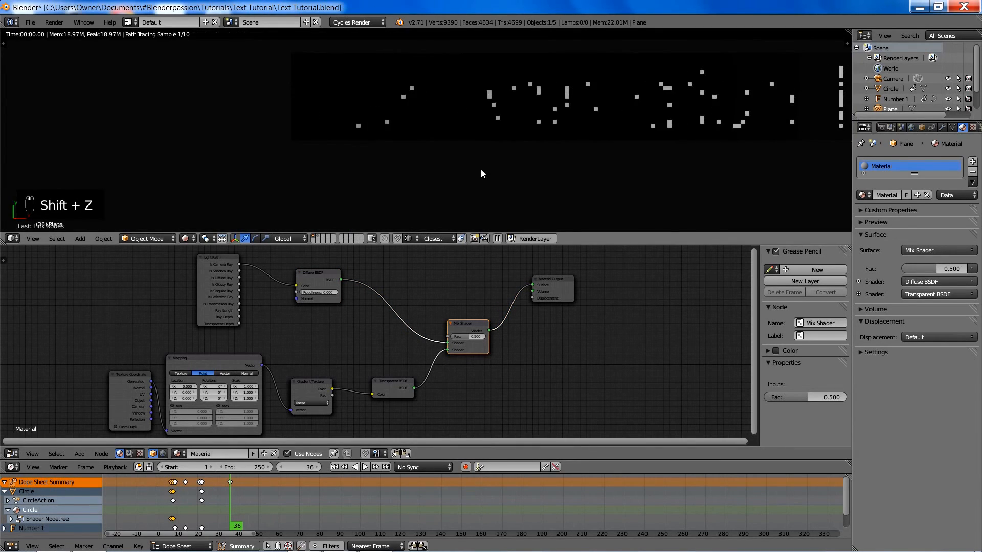
scroll(475, 188, down, 4)
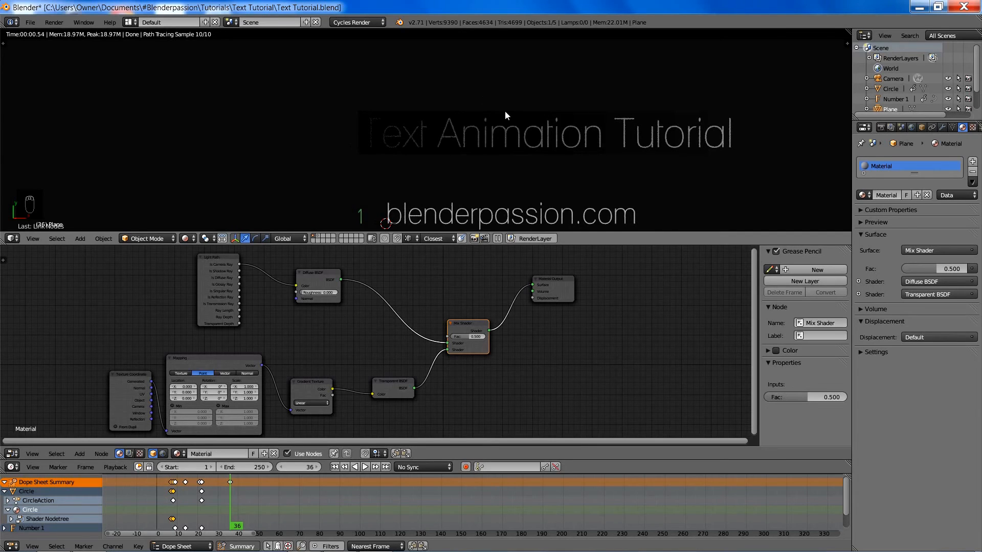
key(z)
key(z)
key(z)
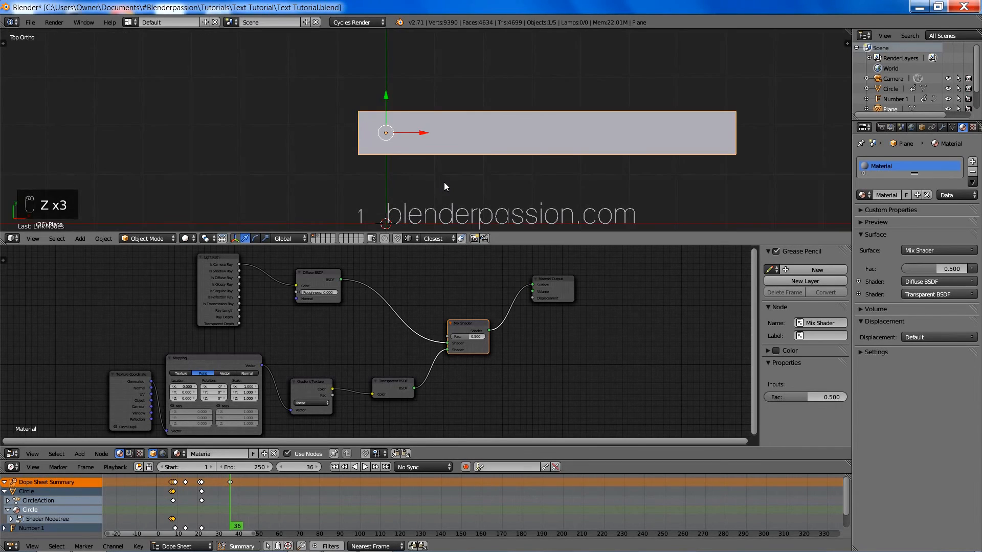
Set the Mapping node's X location to 0.160 and its Z rotation to 180°.
middle_drag(349, 325, 456, 290)
scroll(401, 326, up, 5)
middle_drag(401, 317, 439, 310)
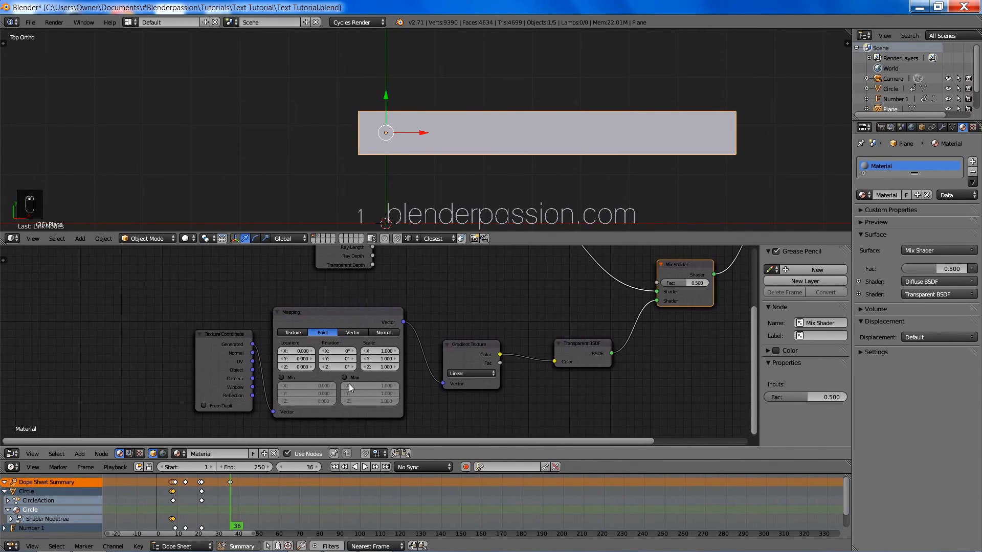
click(296, 350)
key(BackSpace)
text(.16)
key(Return)
click(338, 367)
text(1)
Check the remapped gradient on the title in rendered shading and go back to solid shading.
key(shift+z)
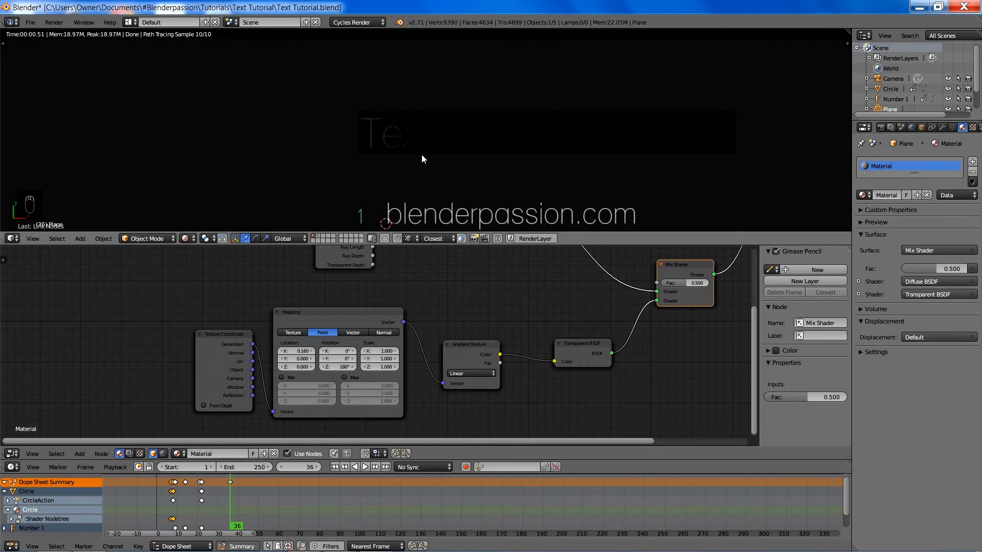
key(z)
key(z)
key(z)
Move the Transparent BSDF node up closer to the Mix Shader.
mouse_move(514, 333)
middle_down()
mouse_move(506, 308)
mouse_move(419, 309)
middle_up()
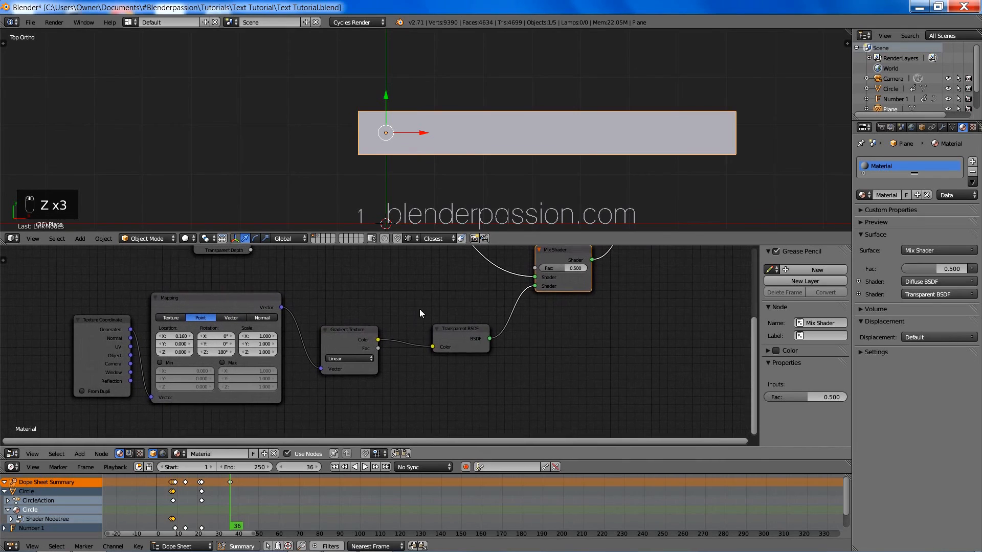
click(442, 333)
key(g)
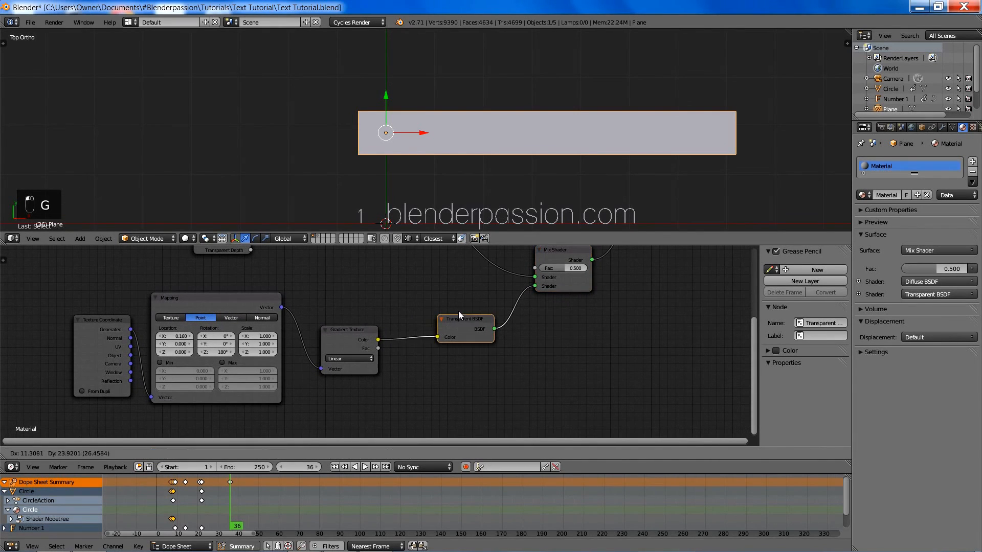
click(149, 304)
Move the Texture Coordinate, Mapping and Gradient Texture nodes together away from the Transparent BSDF to leave room between them.
key(a)
key(b)
drag(58, 282, 379, 411)
key(g)
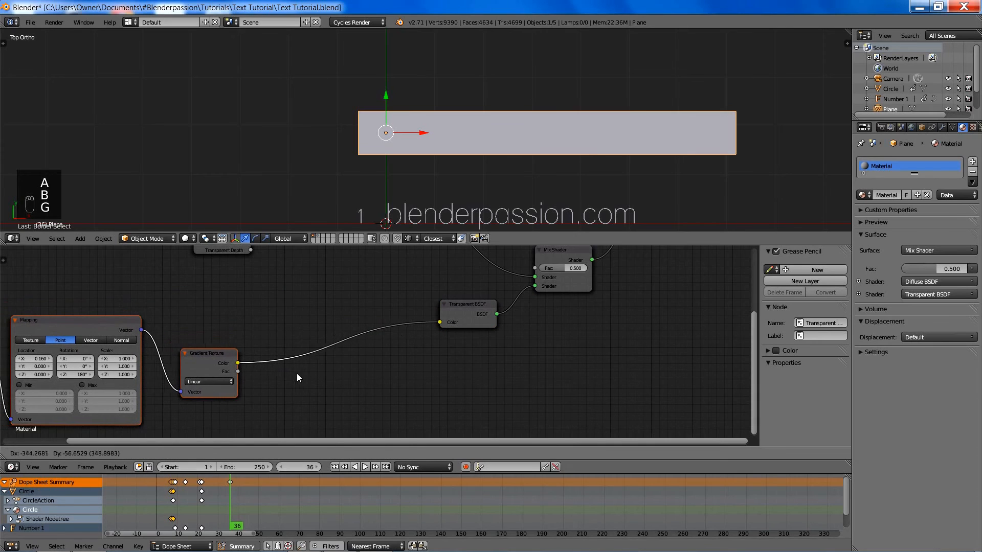
click(310, 372)
scroll(311, 349, down, 6)
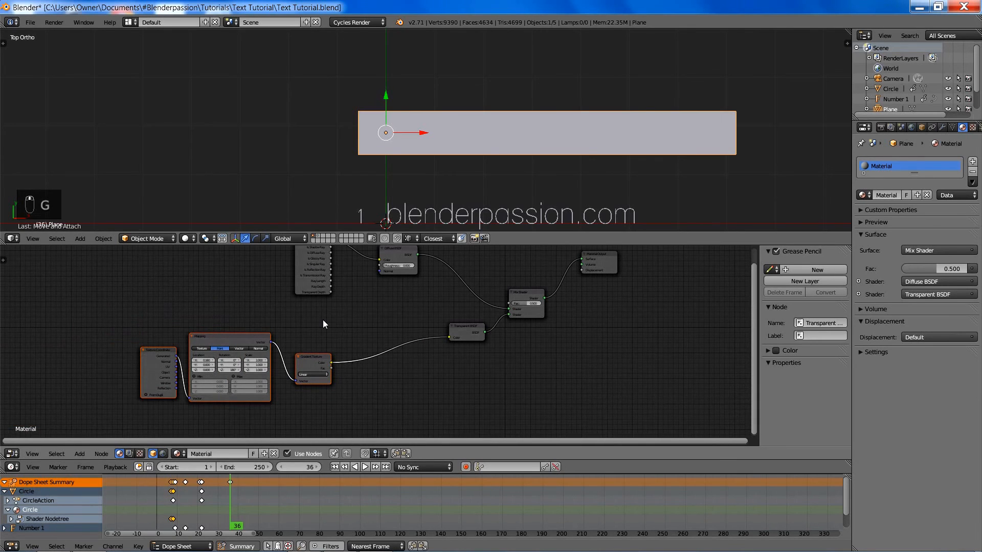
key(g)
click(412, 296)
Insert a ColorRamp node on the link between the Gradient Texture and the Transparent BSDF.
scroll(412, 295, up, 3)
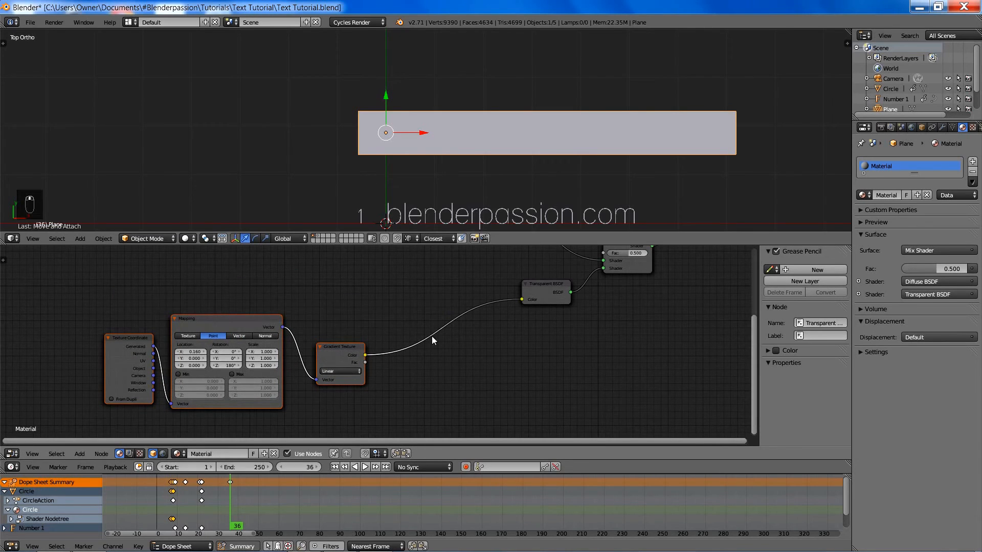
key(shift+a)
mouse_move(470, 363)
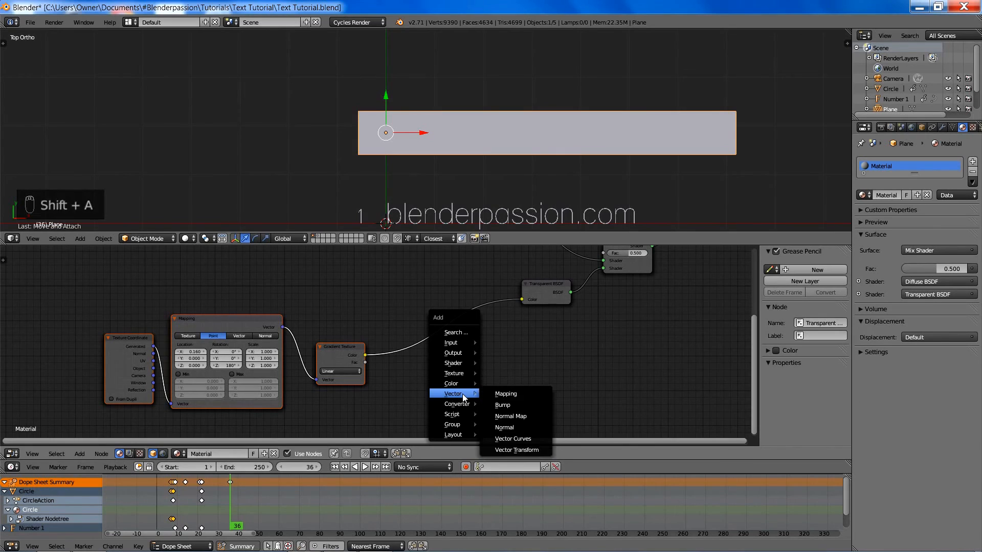
mouse_move(460, 404)
click(498, 411)
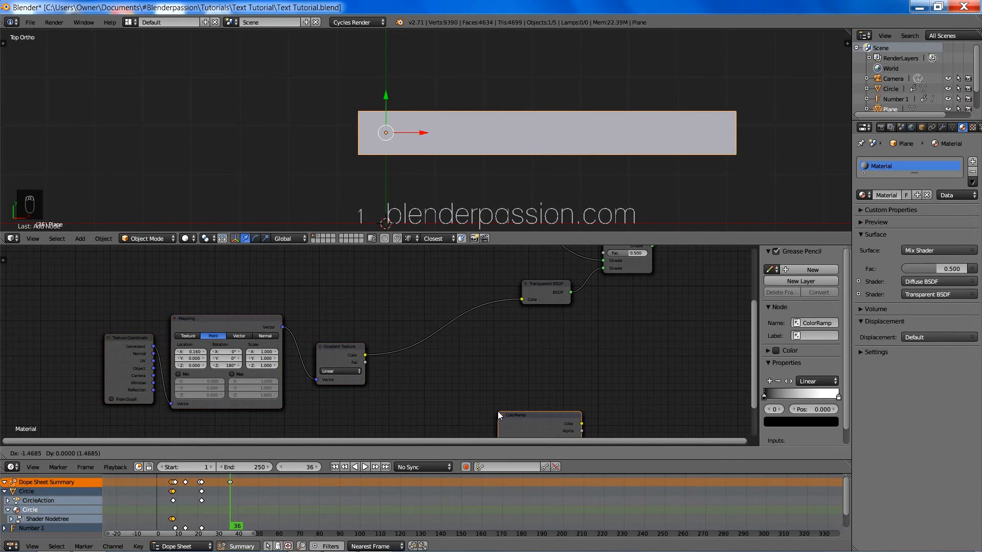
click(417, 328)
Set the position of the ColorRamp's white stop to 0.141.
middle_drag(581, 381, 547, 358)
scroll(544, 362, up, 2)
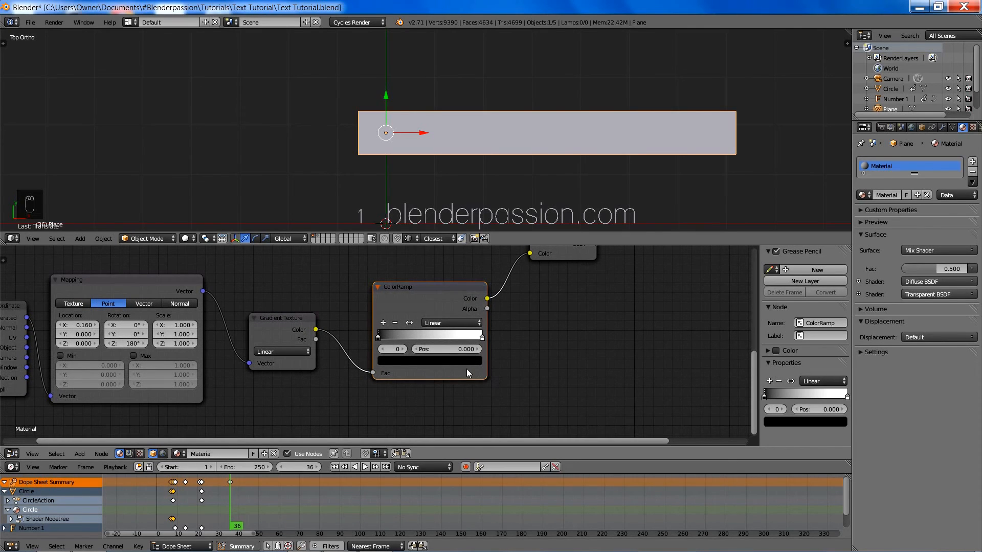
click(481, 337)
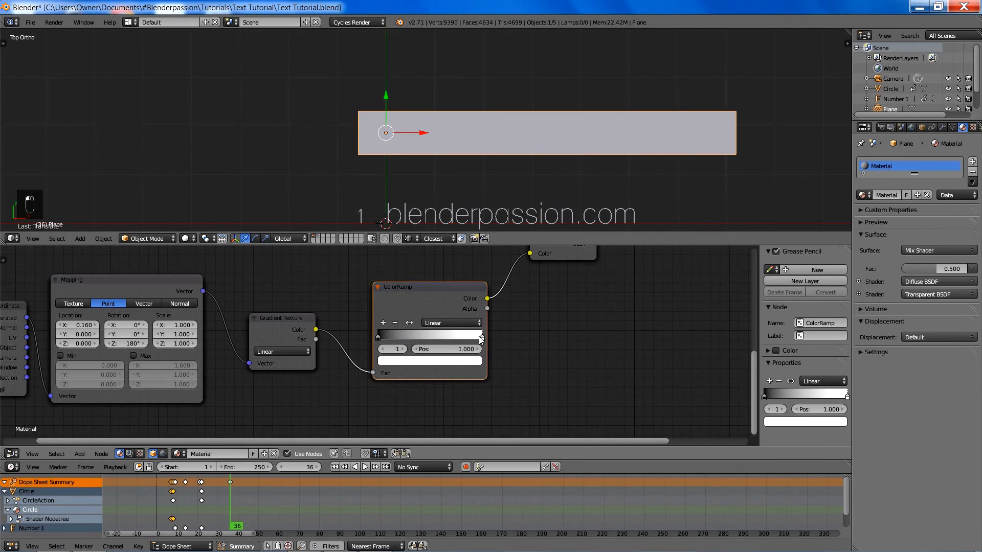
click(453, 348)
text(0.141)
key(Return)
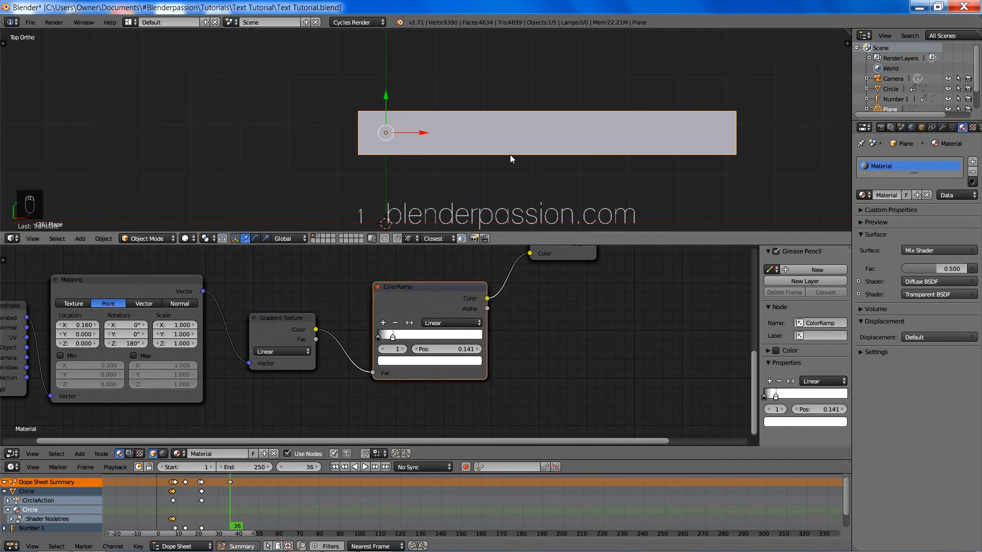
Inspect the sharpened transparency edge on the title up close and from afar in rendered shading, then return to solid shading.
key(shift+z)
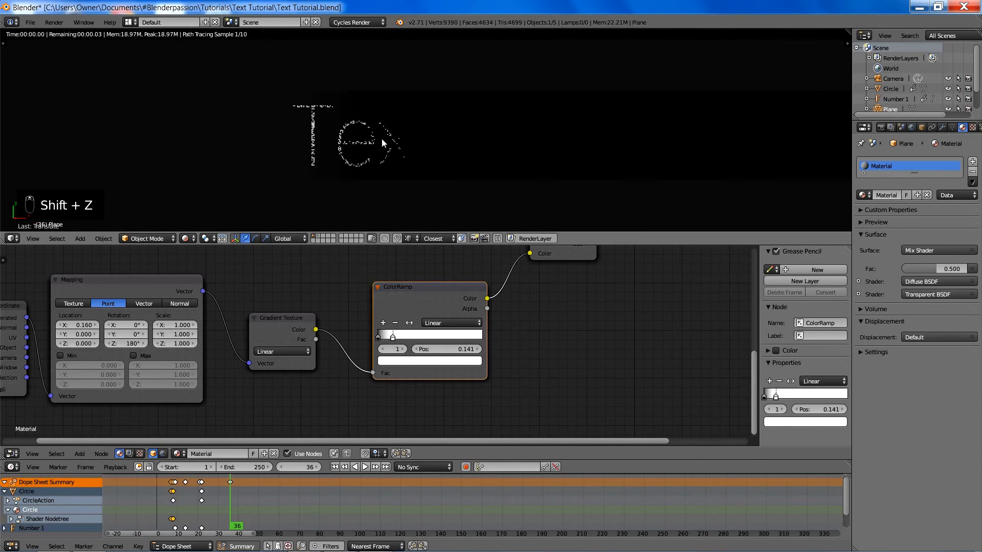
scroll(431, 150, up, 2)
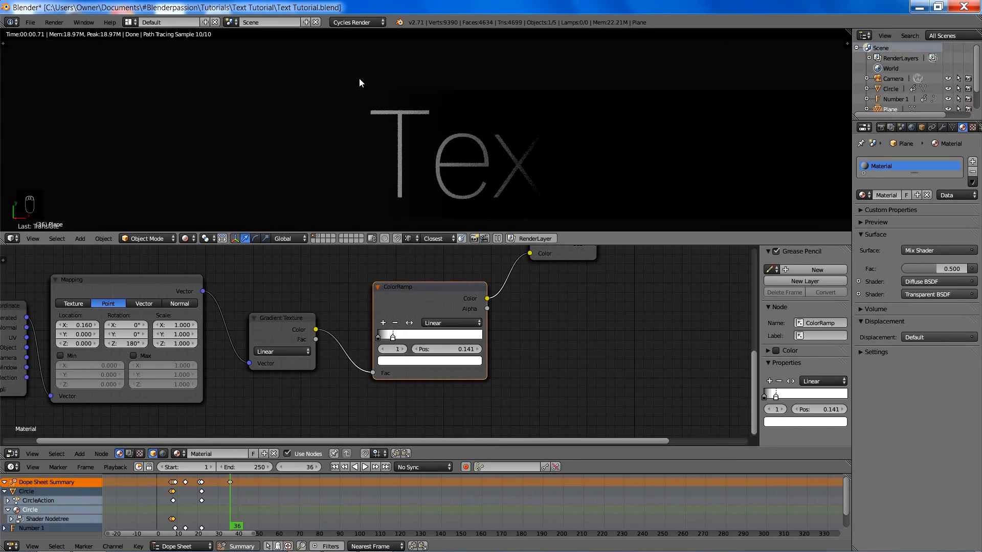
scroll(489, 155, down, 6)
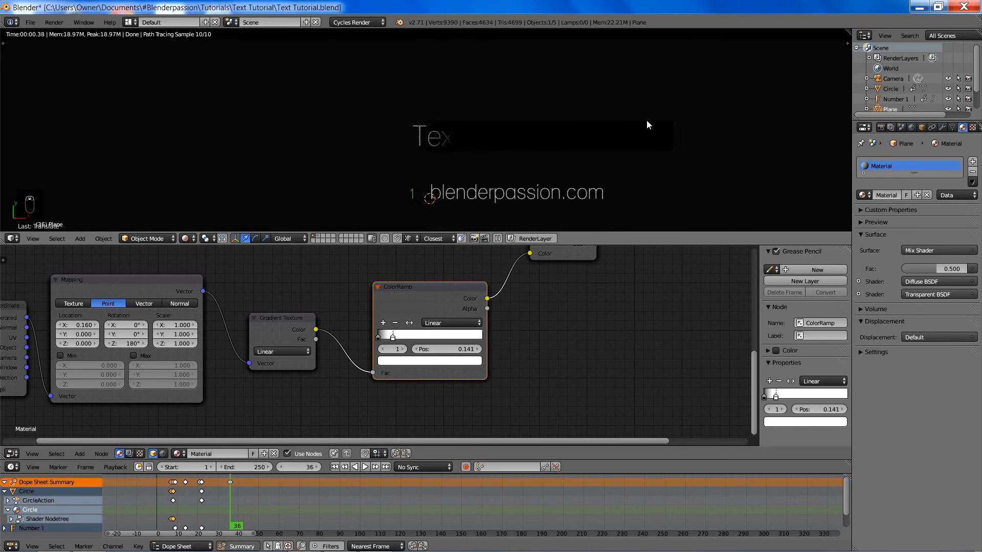
key(z)
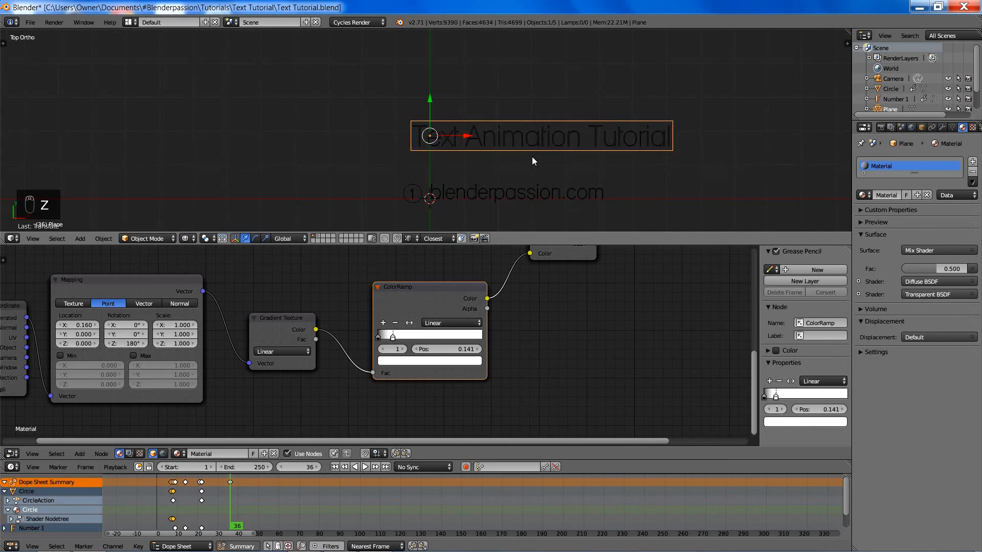
key(z)
middle_drag(562, 339, 539, 326)
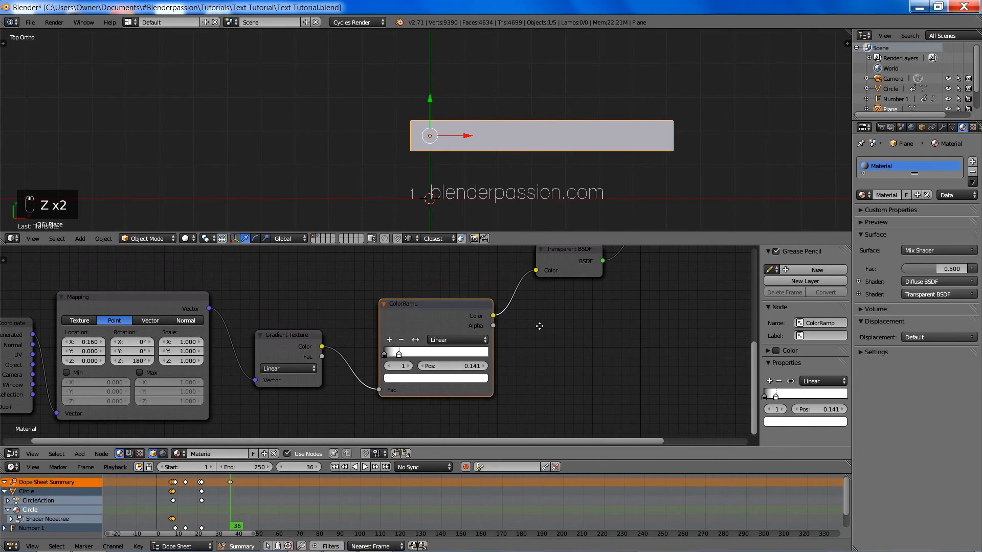
Try a Mix Shader factor of 0.118 on the title's plane in rendered shading and reset the factor to 0.5.
scroll(540, 326, down, 5)
middle_drag(584, 270, 489, 360)
key(shift+z)
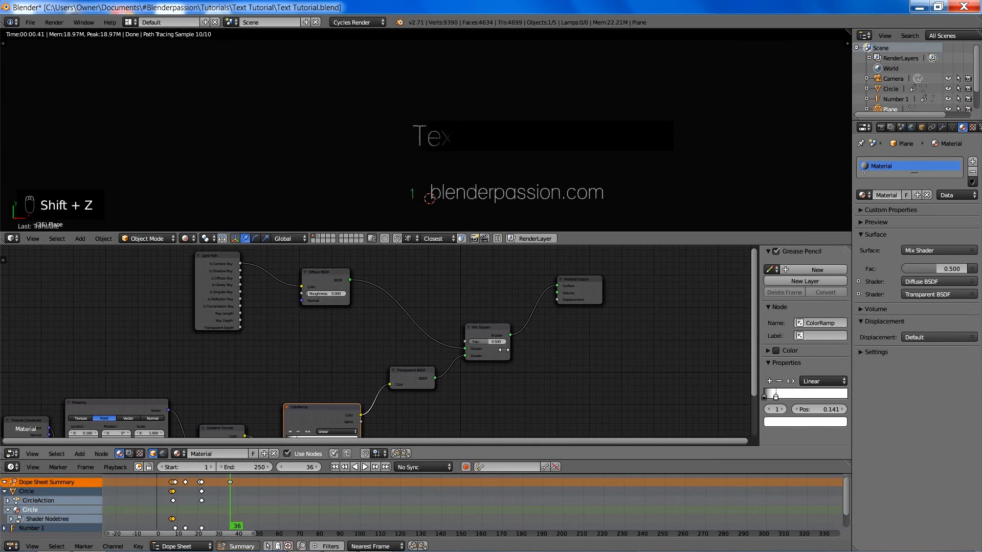
scroll(489, 337, up, 2)
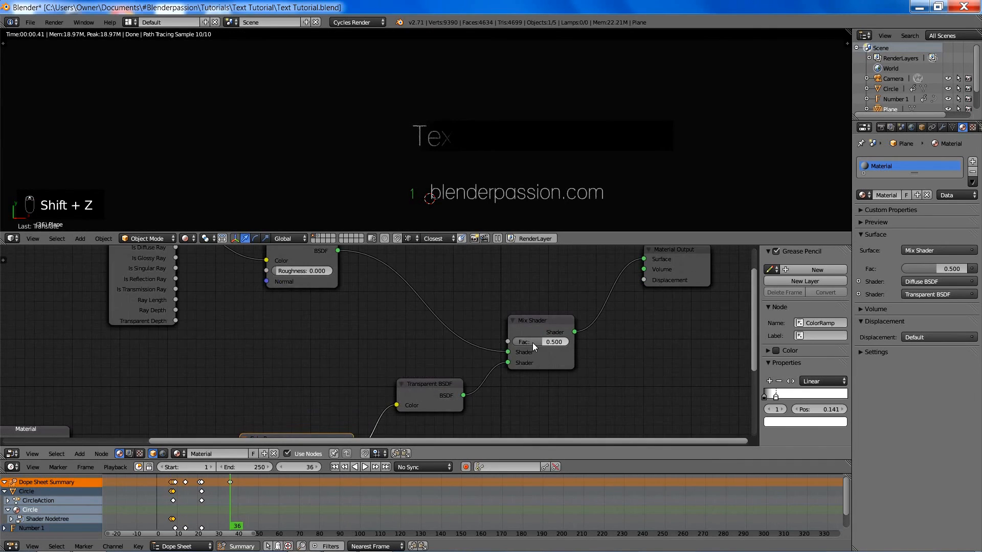
mouse_move(533, 342)
mouse_down()
mouse_move(569, 342)
mouse_move(512, 343)
mouse_move(523, 342)
mouse_up()
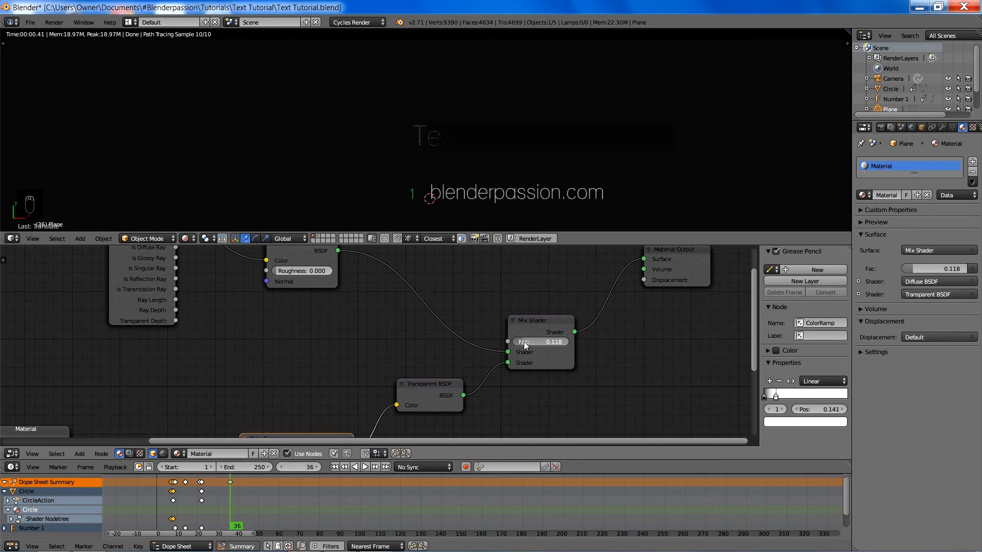
click(541, 342)
text(.5)
key(Return)
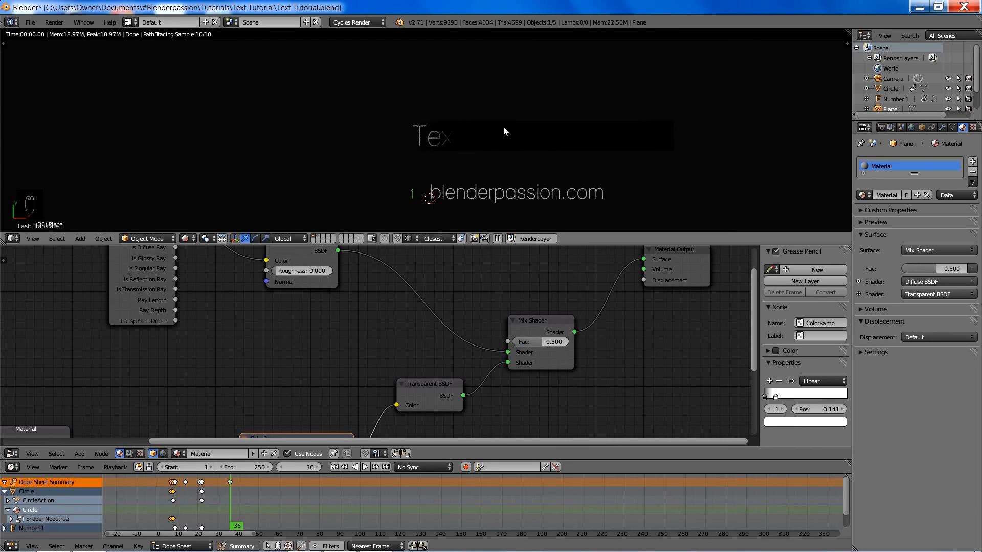
key(z)
key(z)
key(z)
Connect the Gradient Texture's Color output to the Mix Shader's Fac input as well.
middle_drag(427, 269, 480, 225)
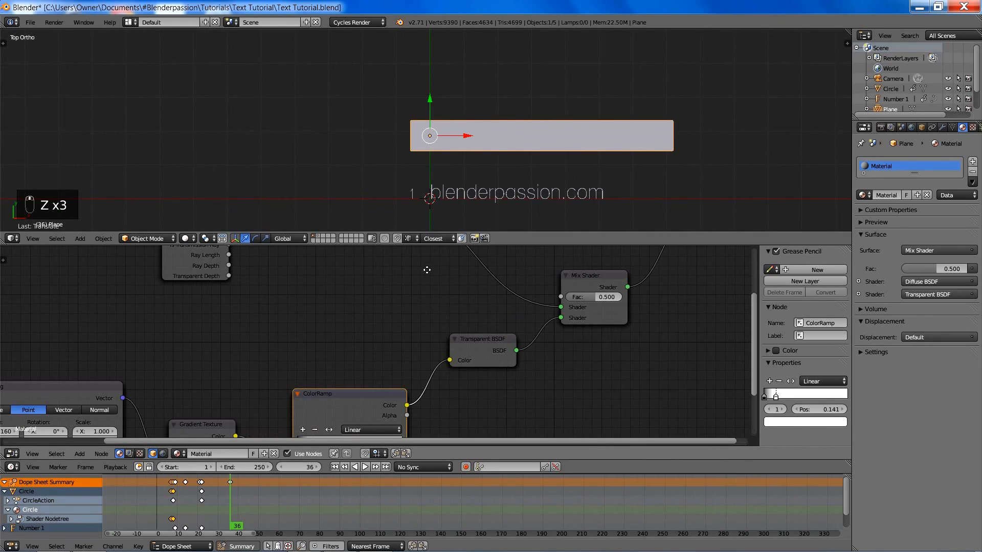
key(shift+a)
mouse_move(369, 336)
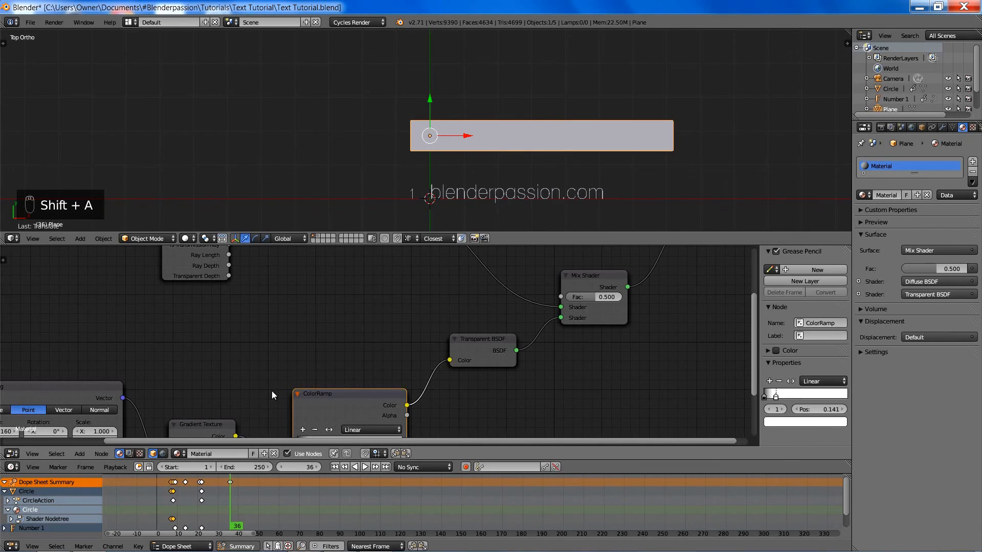
scroll(296, 373, down, 2)
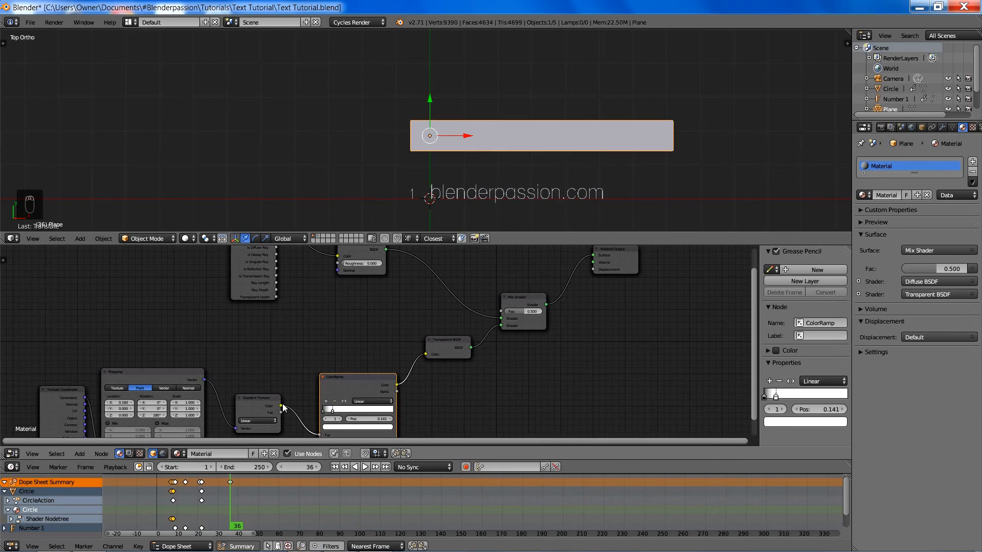
drag(279, 409, 502, 314)
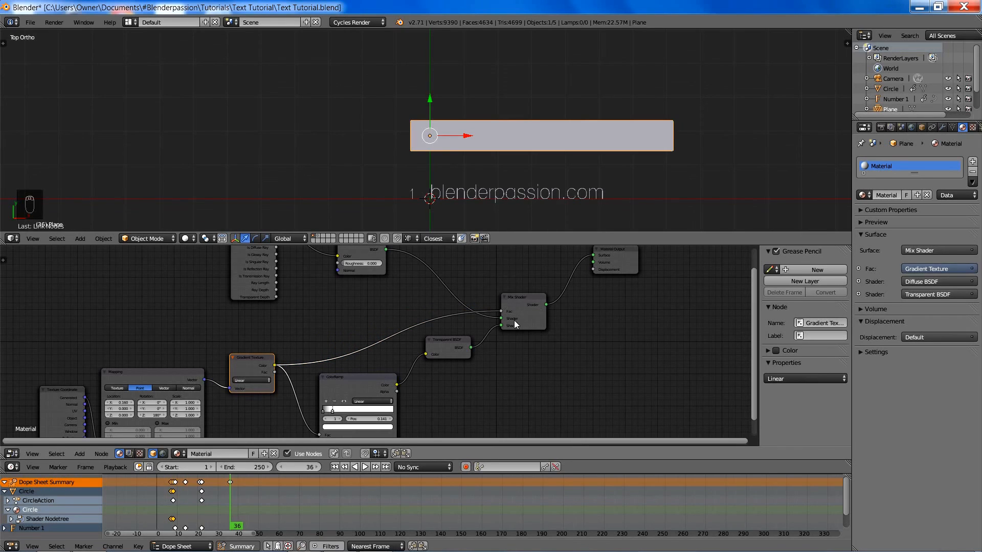
Examine the gradient transparency over the title's first letters up close in rendered shading.
scroll(465, 142, up, 3)
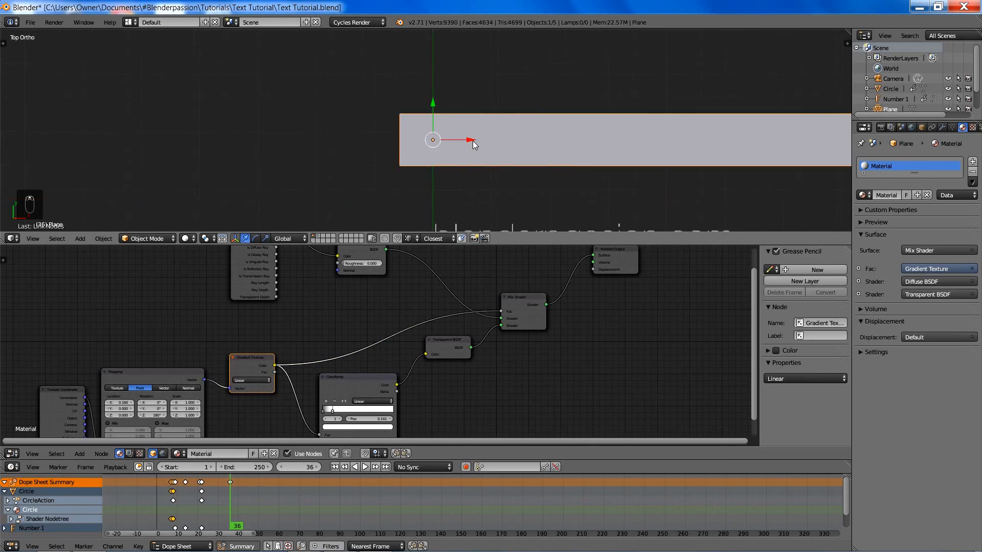
key(shift+z)
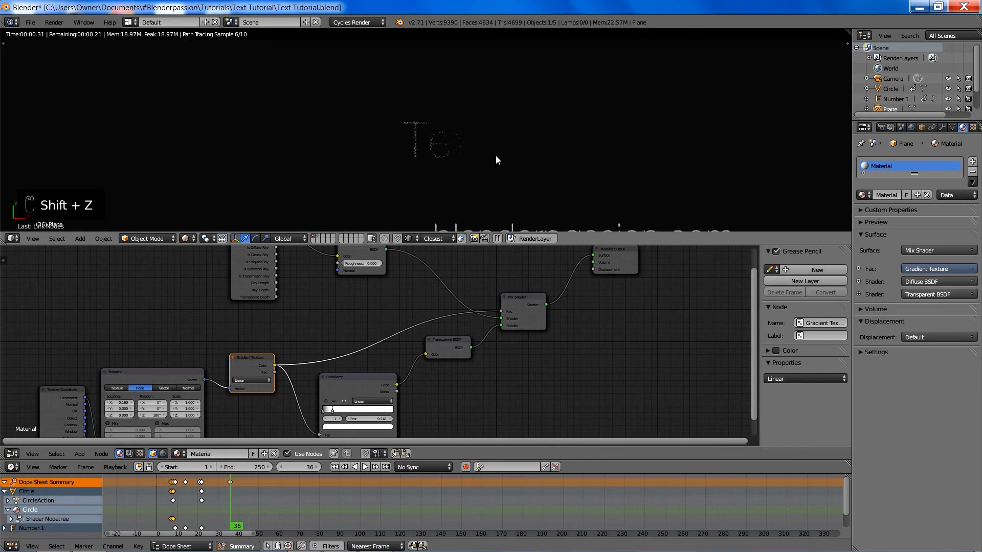
scroll(434, 145, up, 4)
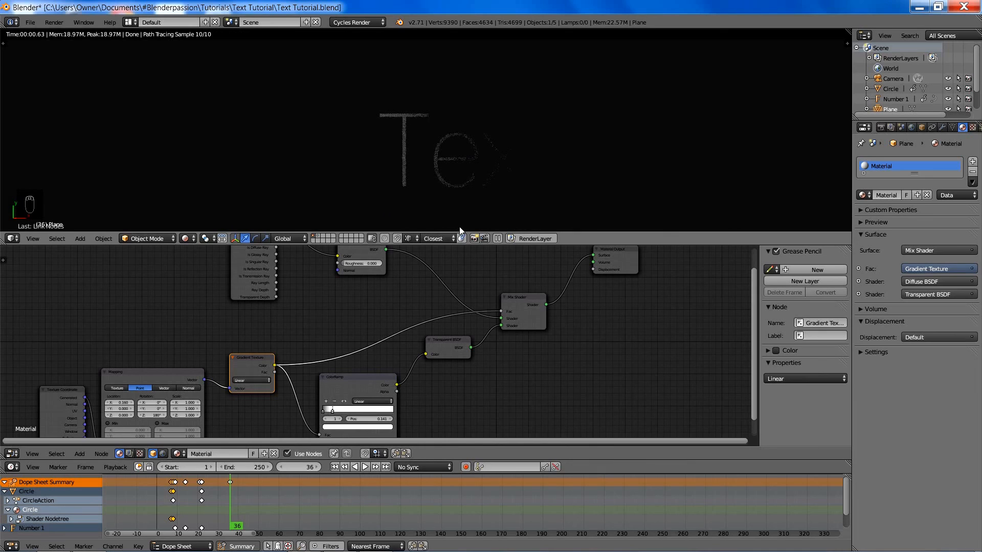
key(z)
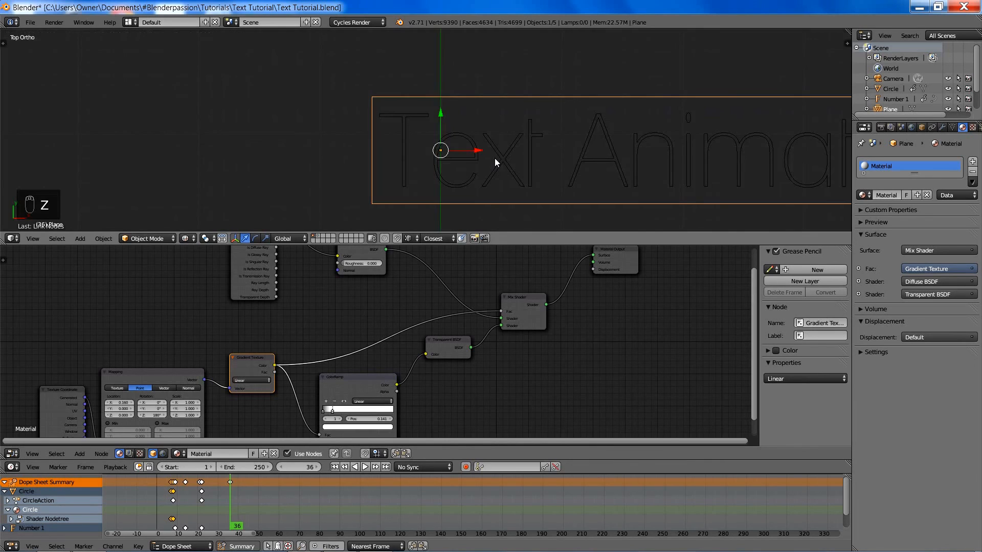
key(z)
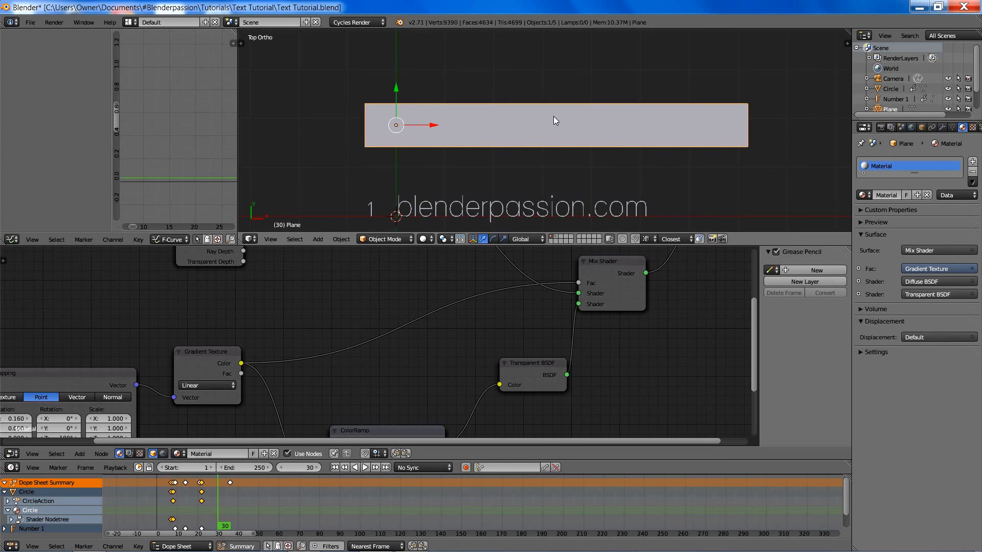
shift+middle_drag(558, 120, 608, 109)
scroll(584, 122, up, 2)
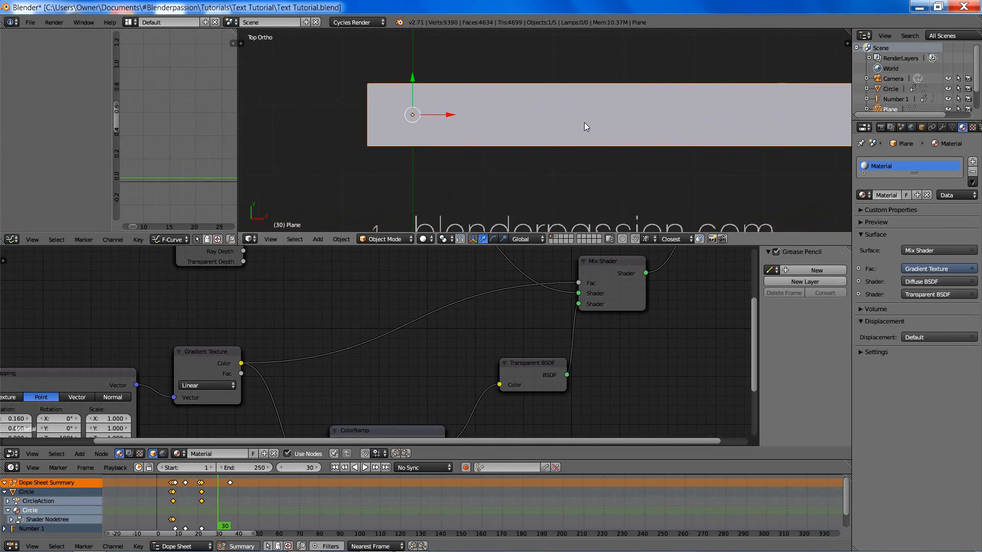
scroll(584, 122, up, 2)
mouse_move(522, 139)
shift+middle_down()
mouse_move(665, 166)
mouse_move(697, 183)
shift+middle_up()
scroll(636, 170, up, 2)
key(shift+z)
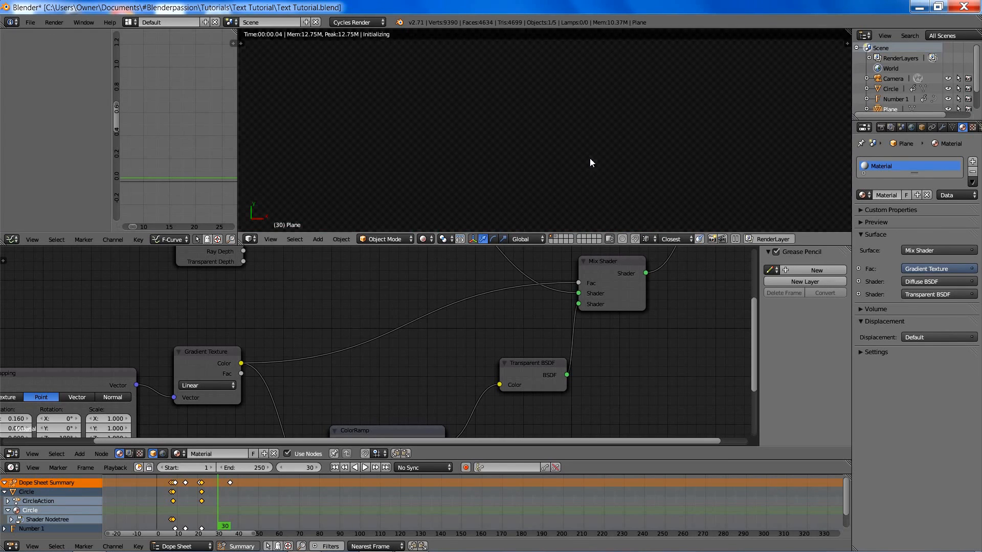
shift+middle_drag(572, 164, 535, 125)
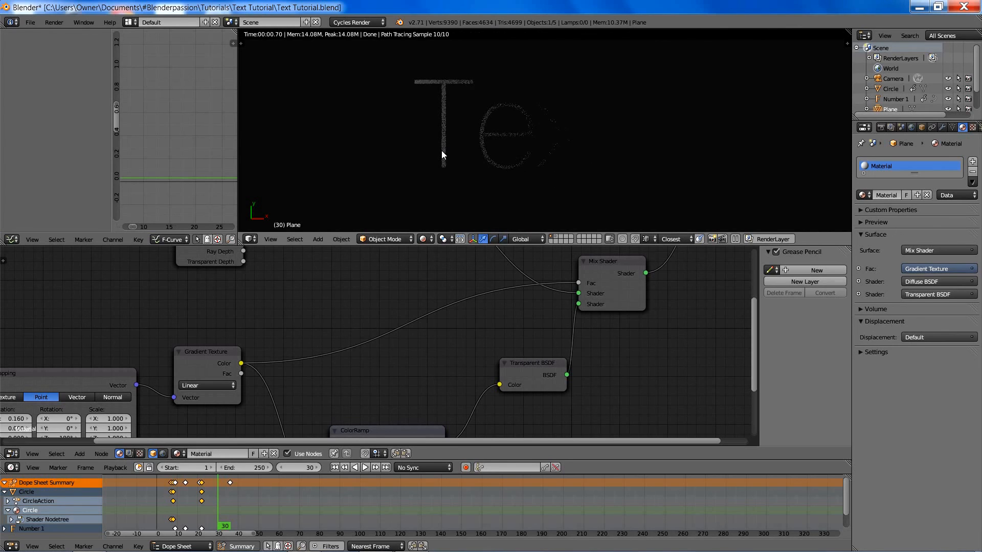
Try sliding the plane about 0.6 units along the X axis to test the reveal of the title.
key(g)
key(x)
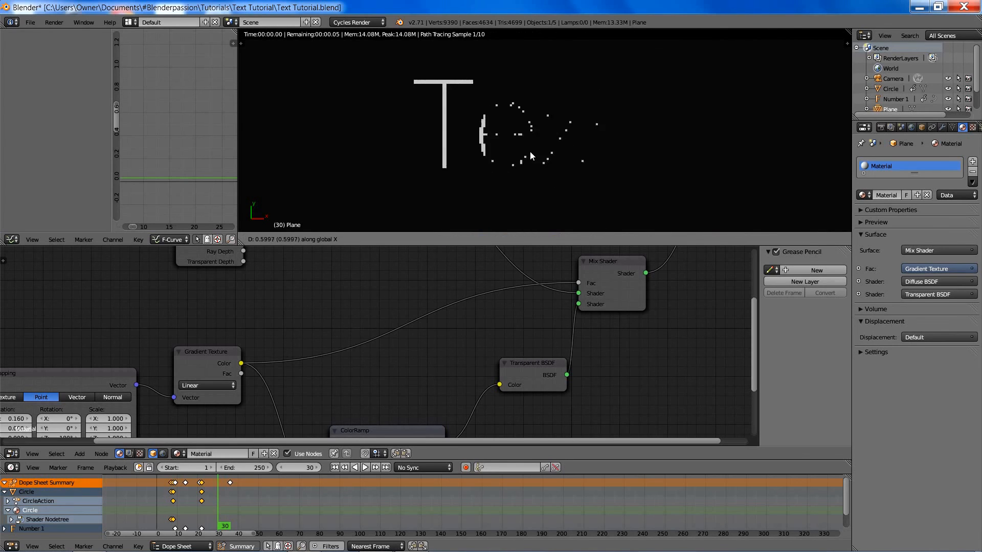
click(523, 150)
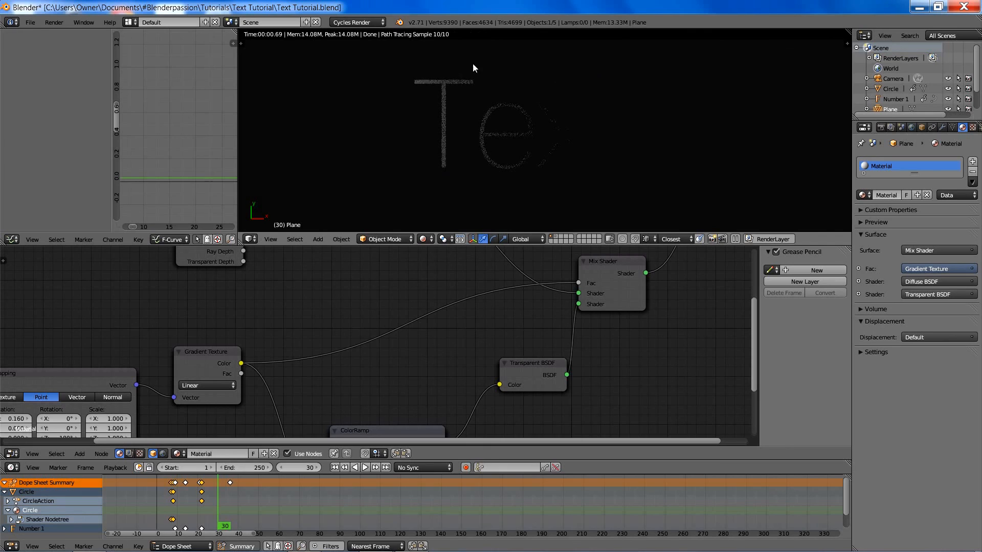
Insert a second ColorRamp node on the link between the Gradient Texture and the Mix Shader's Fac input.
middle_drag(410, 346, 461, 319)
scroll(494, 340, down, 1)
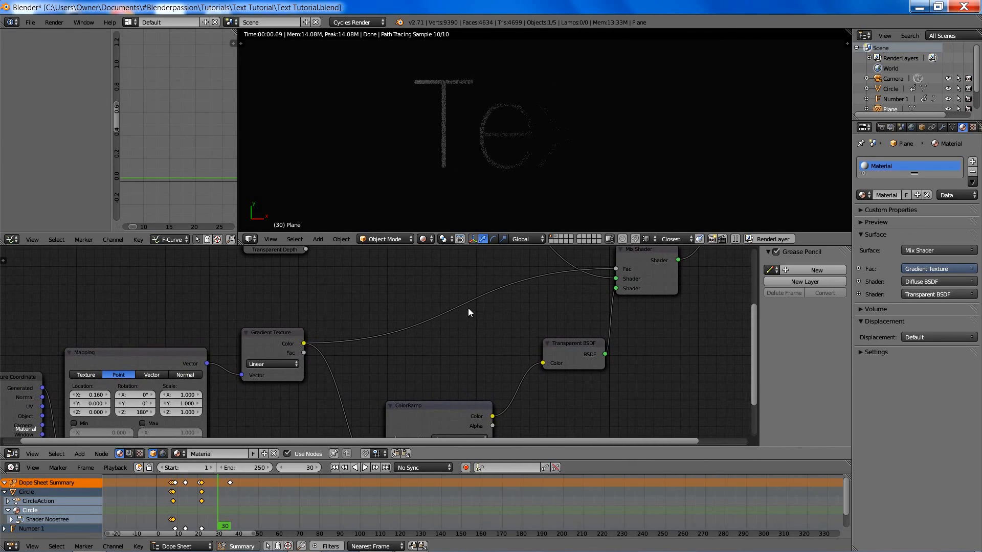
key(shift+a)
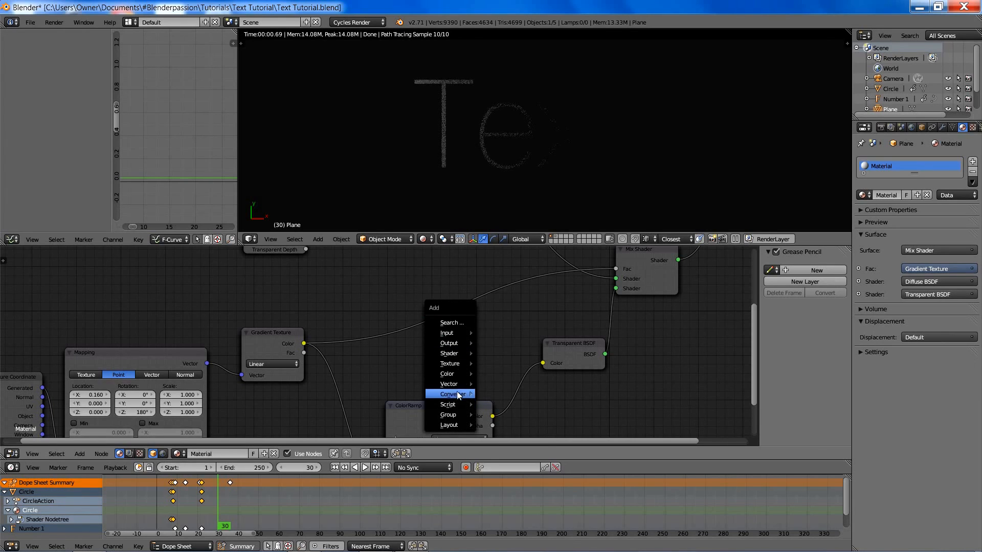
mouse_move(453, 395)
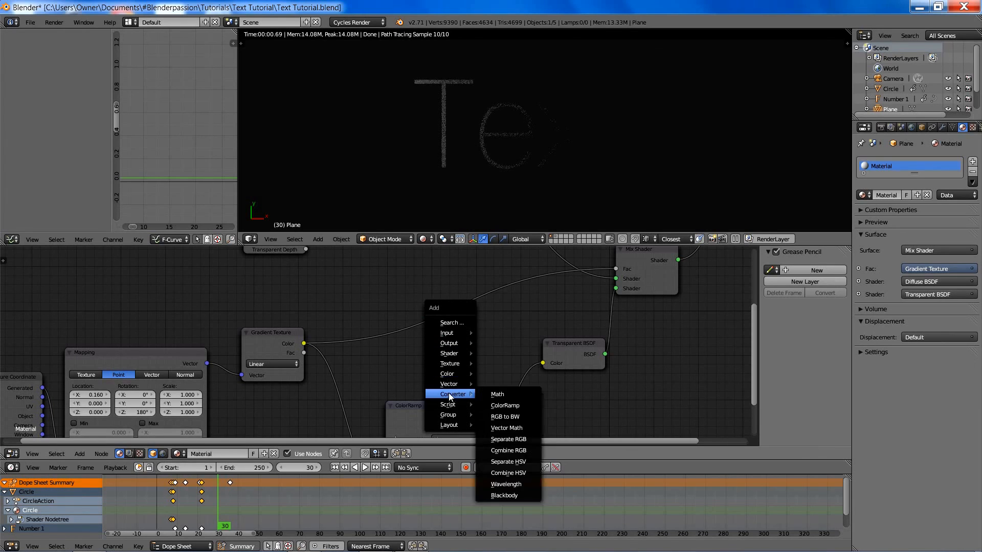
click(504, 406)
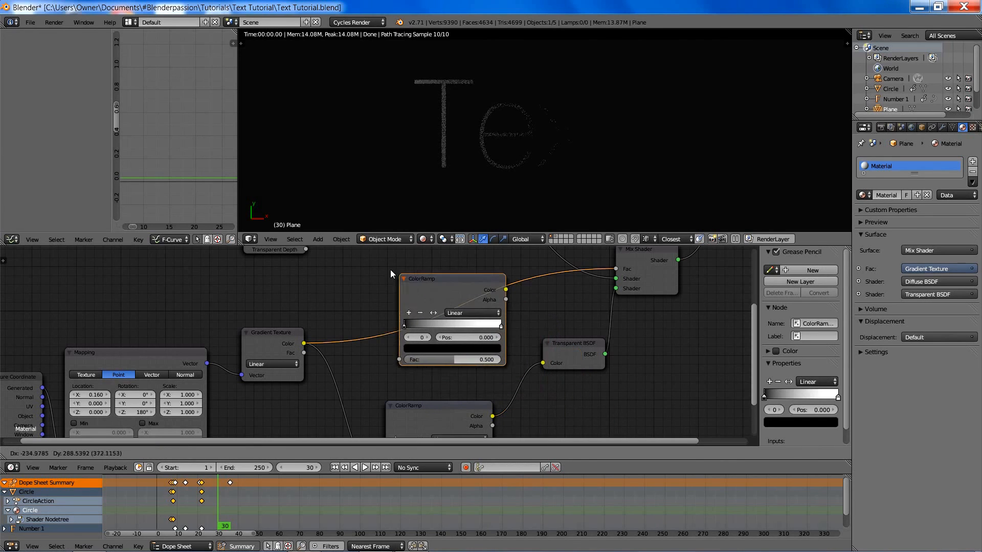
click(515, 301)
middle_drag(516, 301, 517, 339)
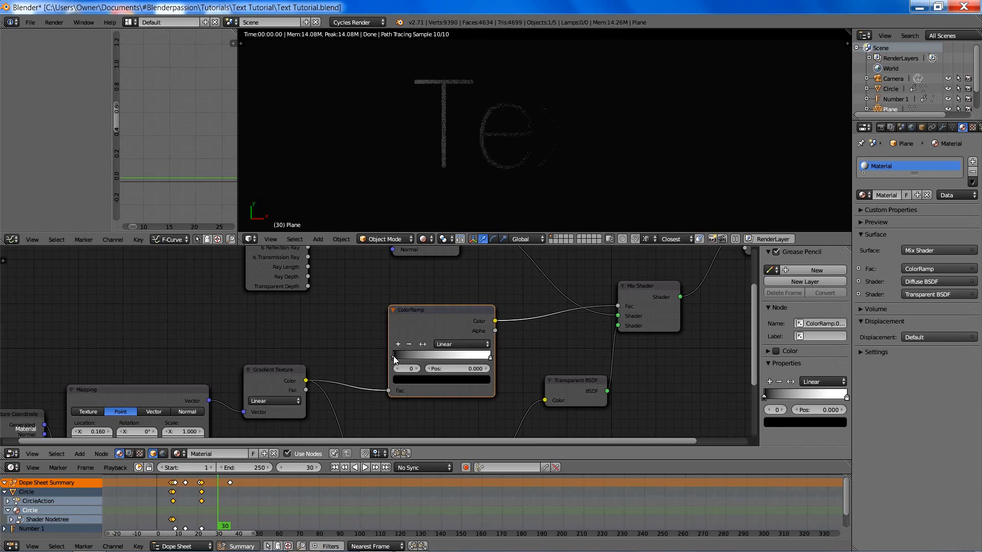
Set the position of the new ColorRamp's black stop to 0.068.
click(459, 367)
key(BackSpace)
text(.068)
key(Return)
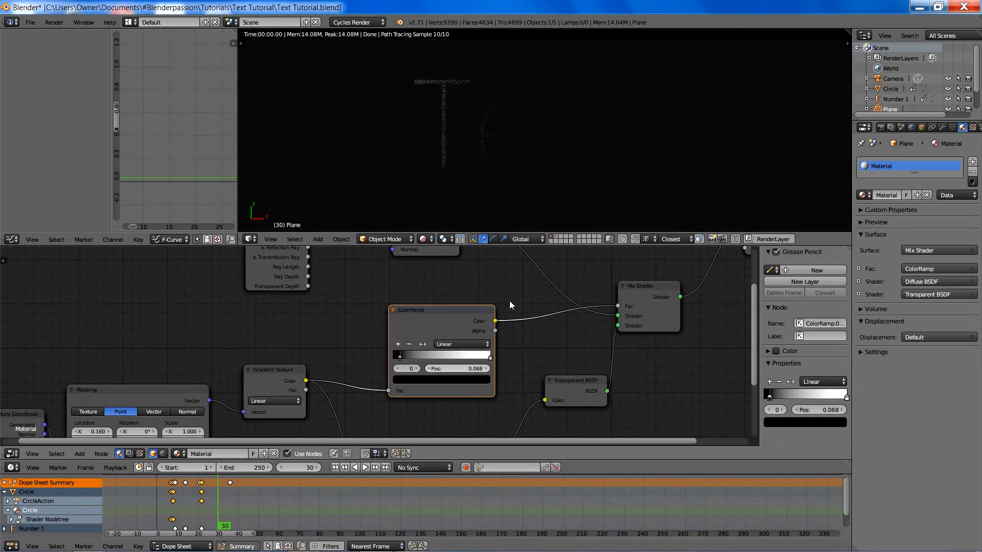
Extend the plane's left edge about 0.5 units outward along the X axis in Edit Mode and check the render.
key(z)
key(z)
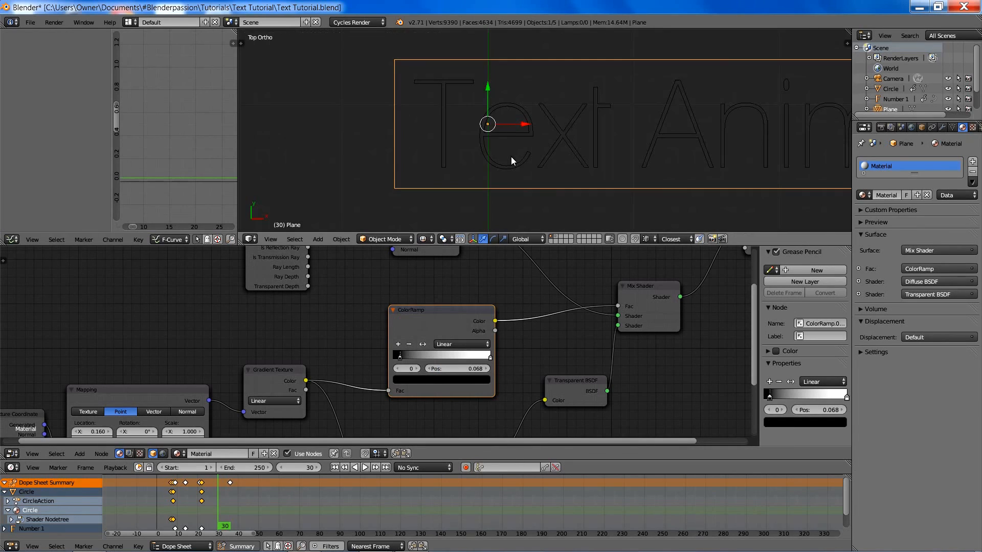
scroll(522, 157, down, 2)
key(Tab)
scroll(514, 161, down, 1)
key(z)
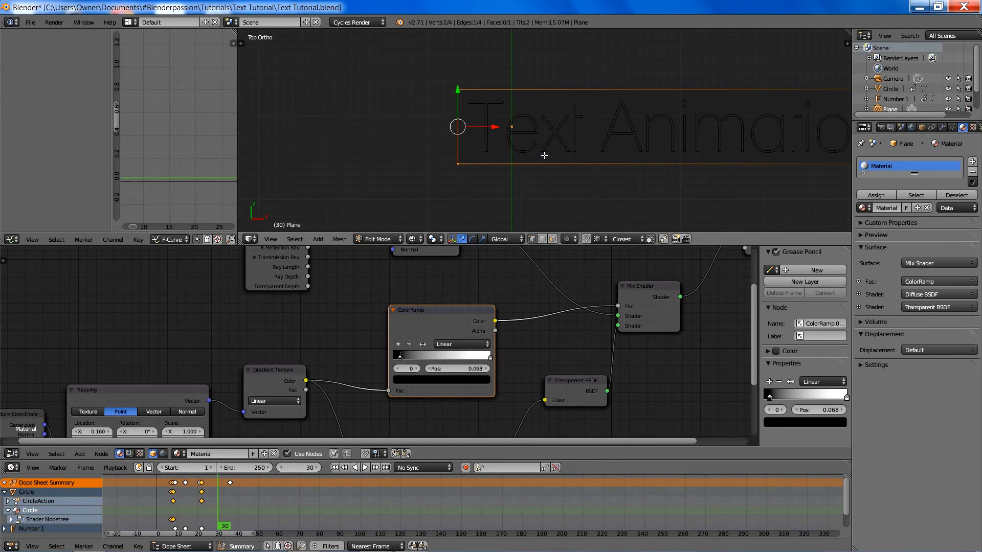
key(g)
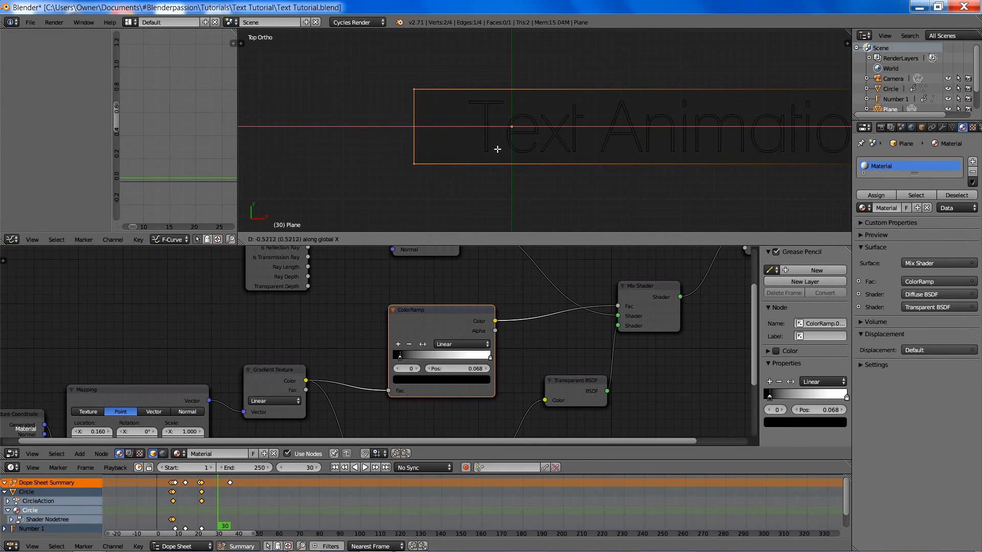
click(506, 135)
key(shift+z)
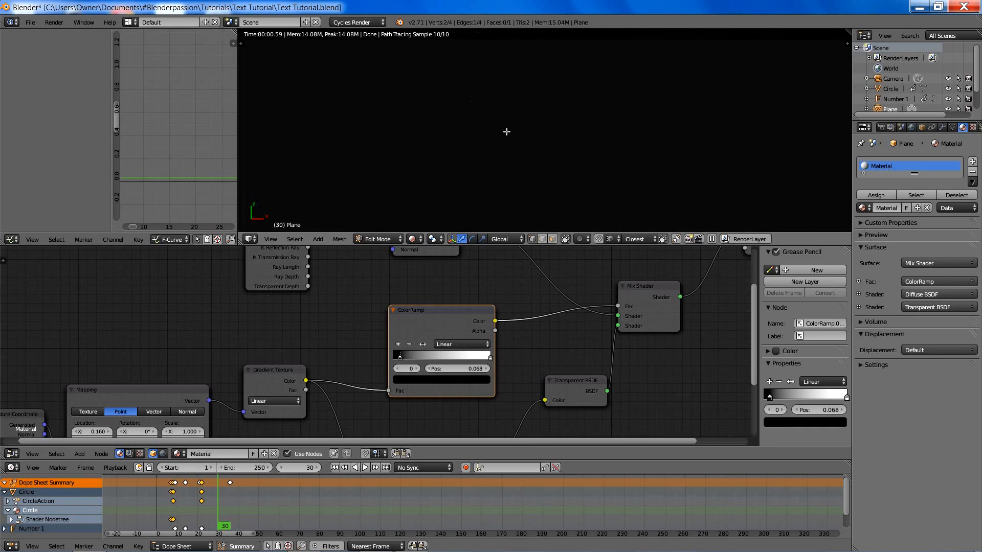
Try moving the plane's left edge back inward along the X axis in rendered shading, returning to solid shading.
key(g)
key(x)
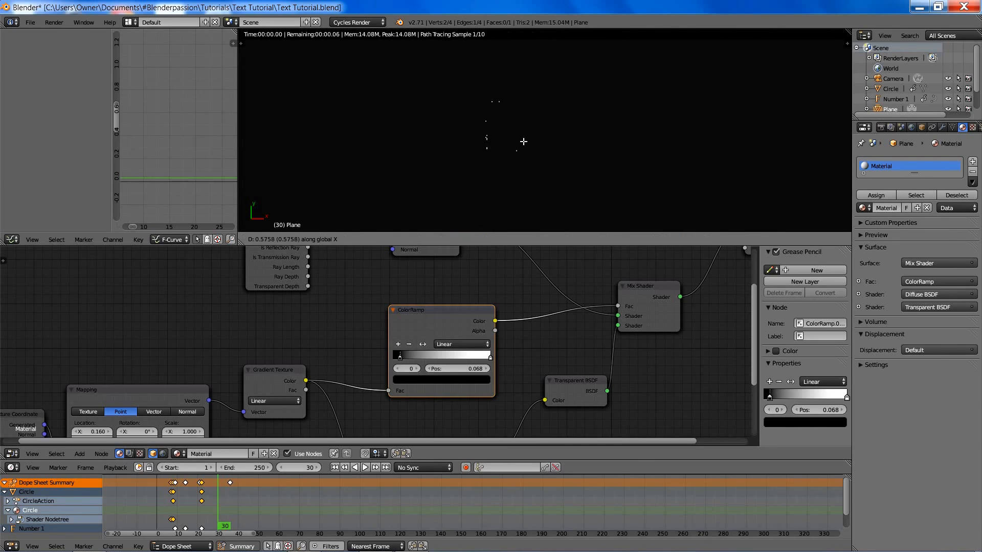
click(506, 151)
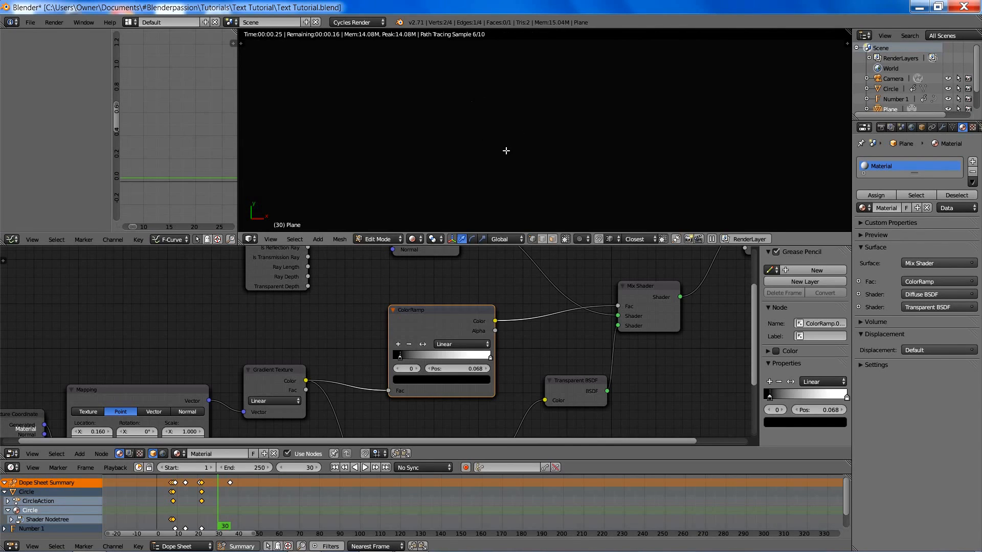
key(shift+z)
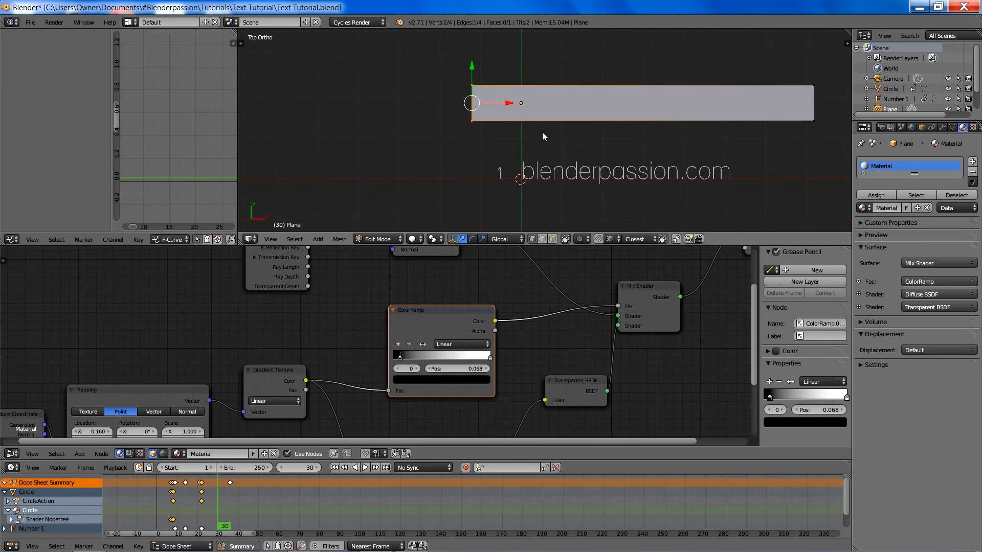
Leave the plane's Edit Mode, display the scene in wireframe and select the circle around the number 1.
key(Tab)
scroll(534, 123, up, 2)
key(z)
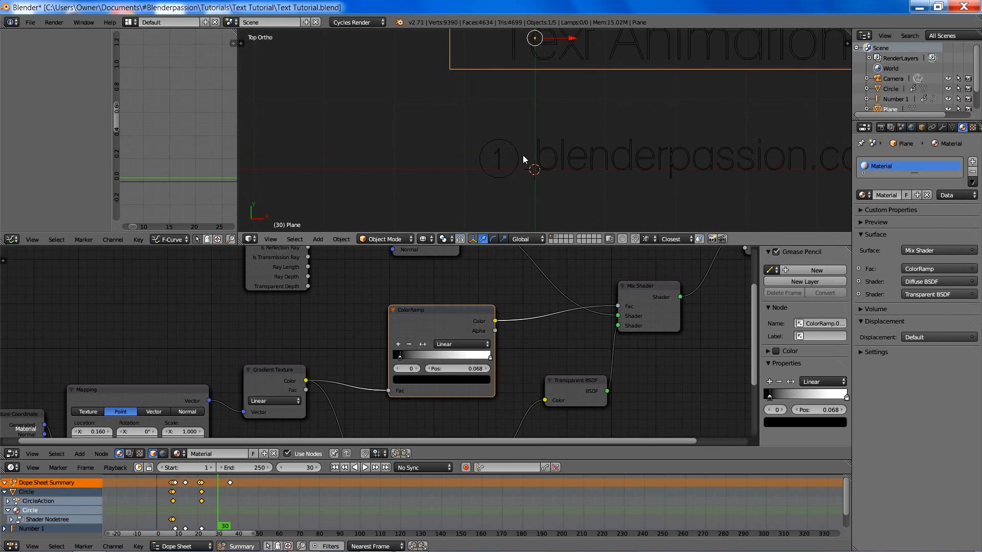
scroll(523, 156, up, 3)
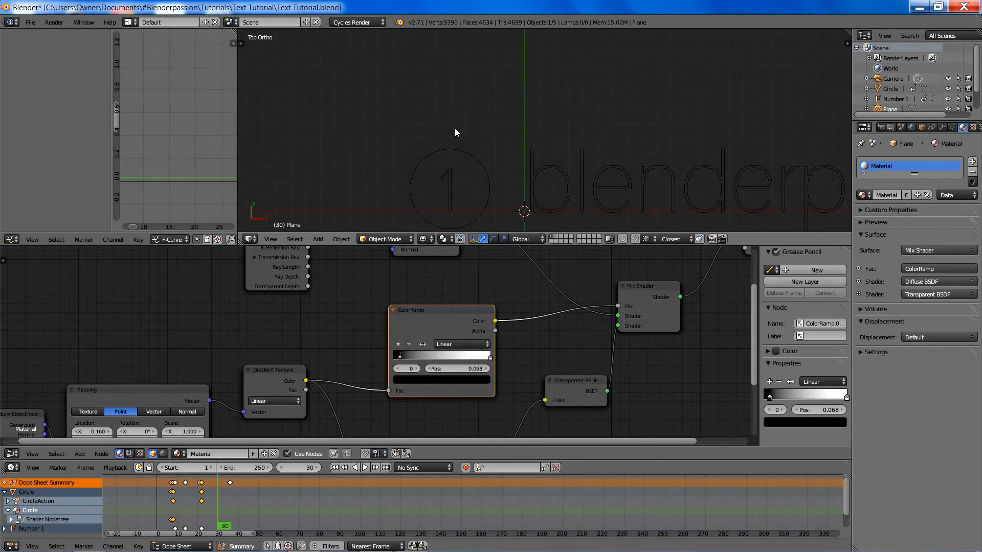
right_click(474, 154)
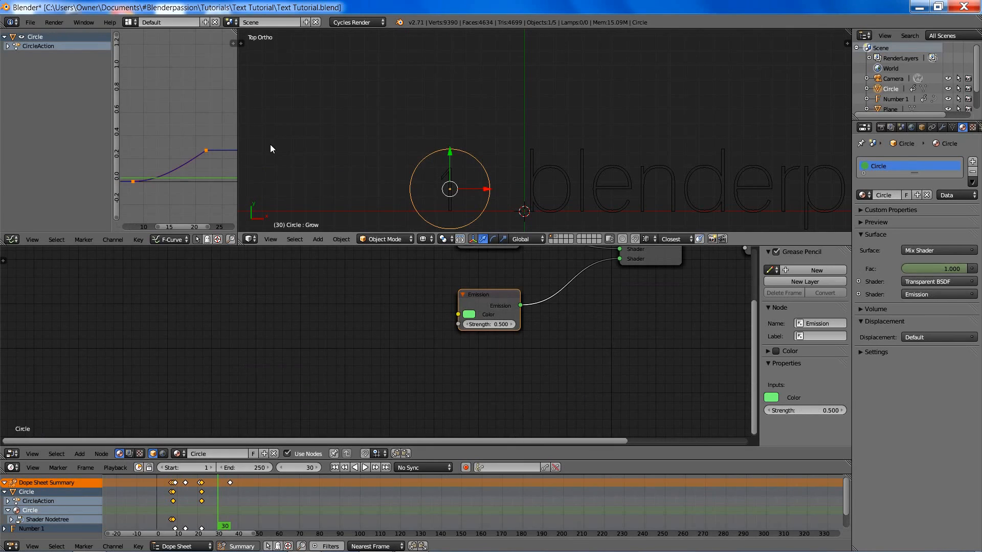
Try Quintic easing as the interpolation between the circle's growth keyframes.
middle_drag(164, 152, 196, 143)
middle_drag(189, 193, 177, 190)
scroll(183, 179, up, 2)
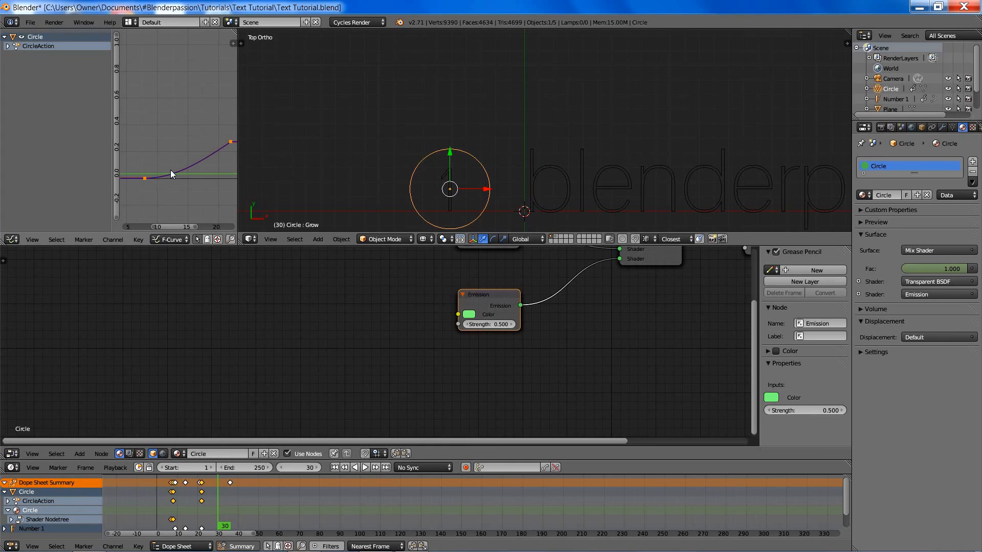
key(t)
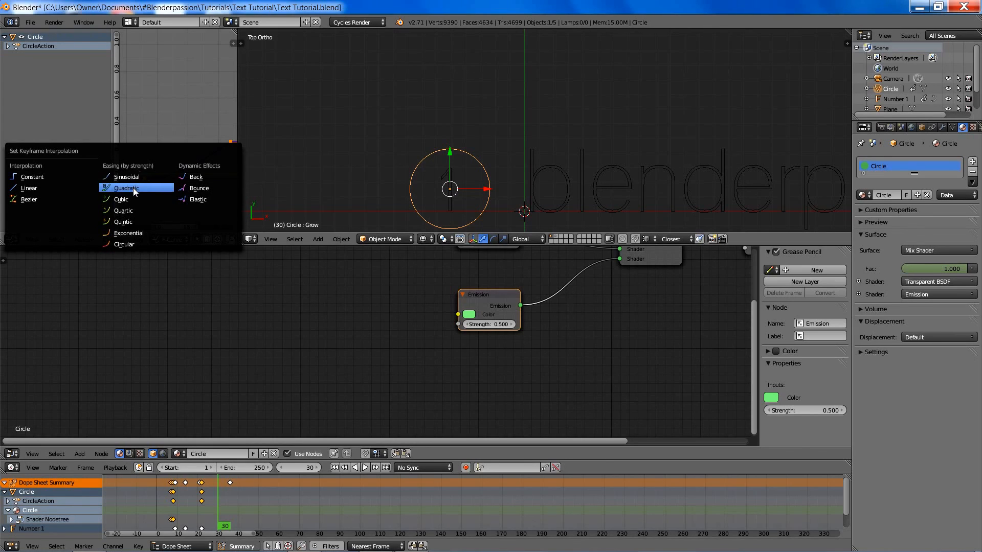
click(141, 220)
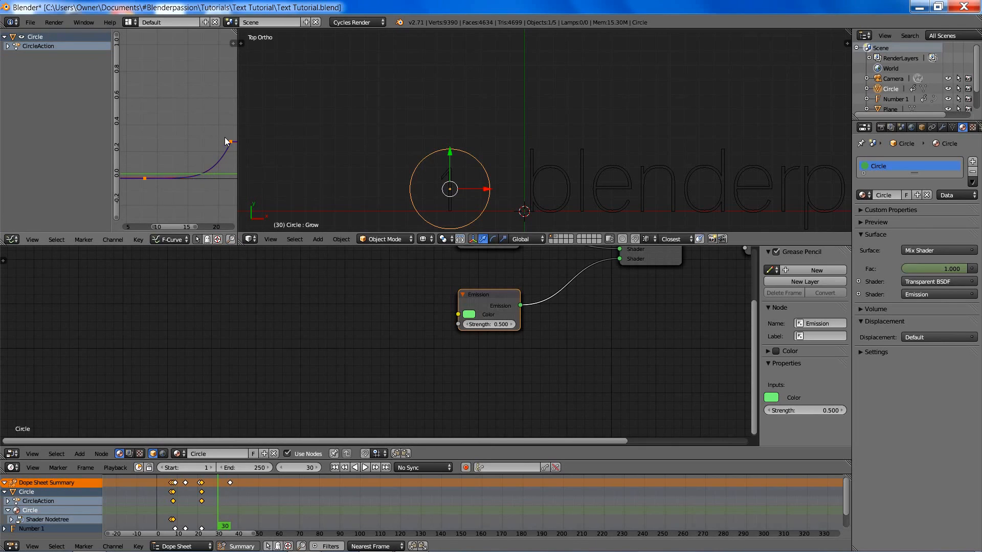
Change the interpolation of the circle's growth keyframes to Sinusoidal easing.
middle_drag(225, 141, 212, 141)
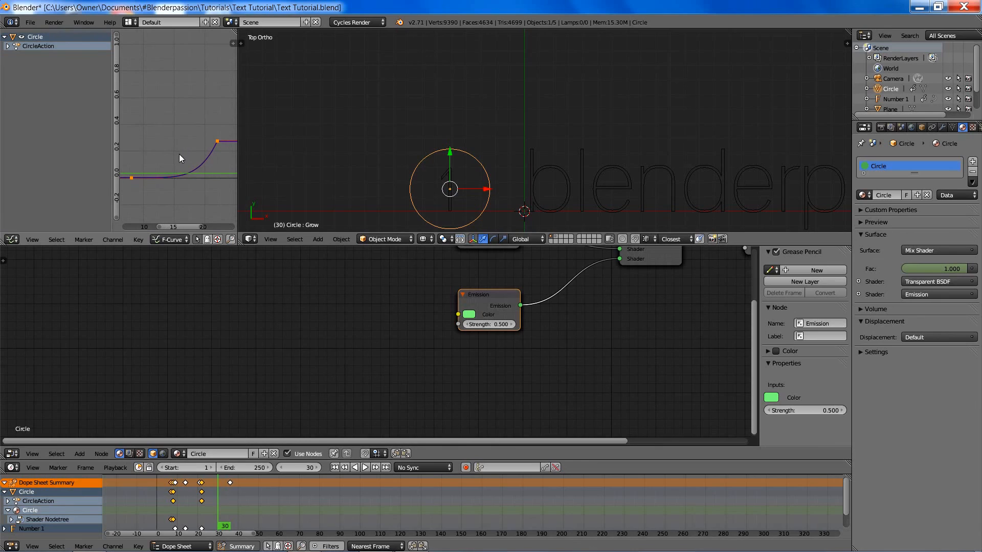
key(t)
click(163, 110)
middle_drag(165, 116, 162, 109)
Scrub the animation to frame 20 and examine the circle's growth beside the blenderpassion.com text.
mouse_move(188, 486)
mouse_down()
mouse_move(174, 484)
mouse_move(208, 488)
mouse_move(191, 492)
mouse_move(201, 494)
mouse_up()
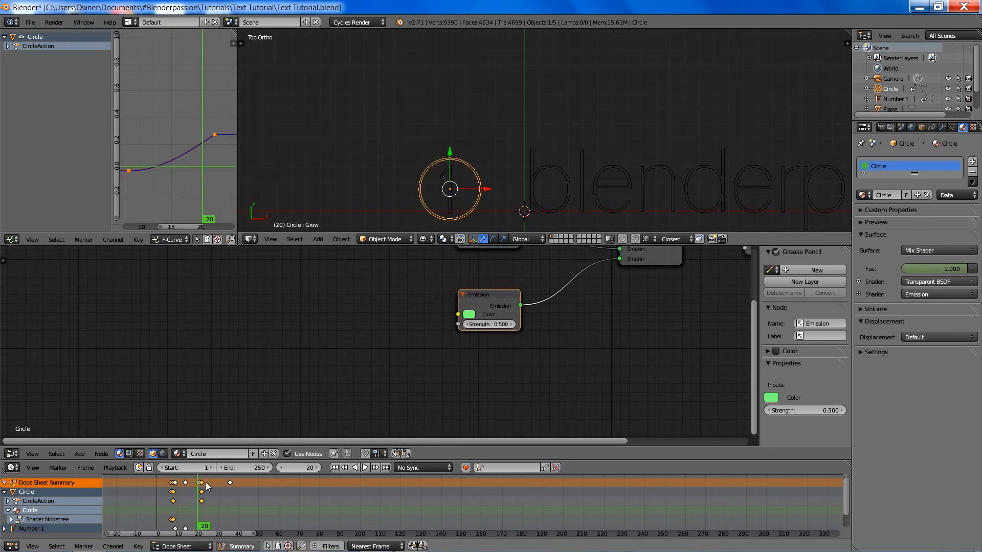
scroll(553, 141, down, 3)
middle_drag(554, 140, 538, 157)
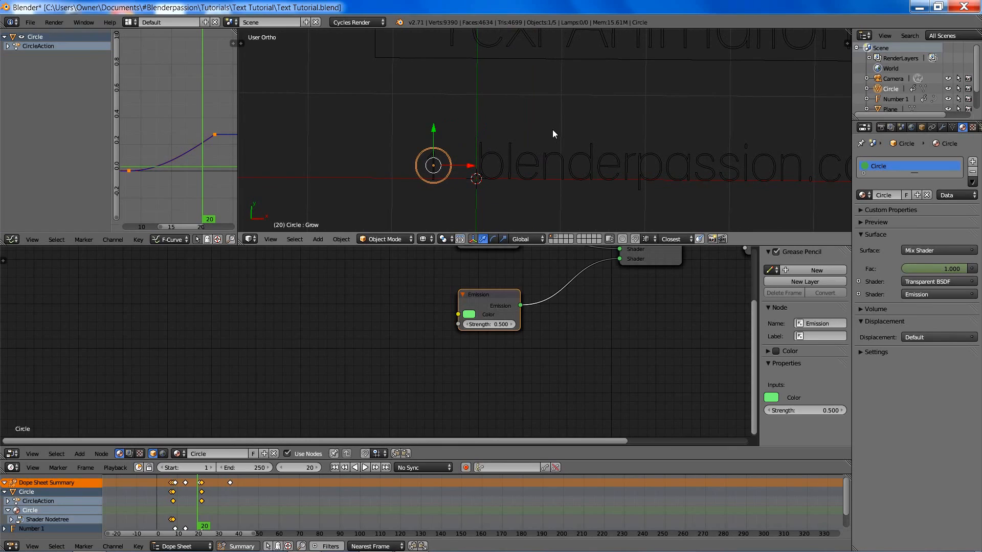
shift+middle_drag(594, 132, 557, 138)
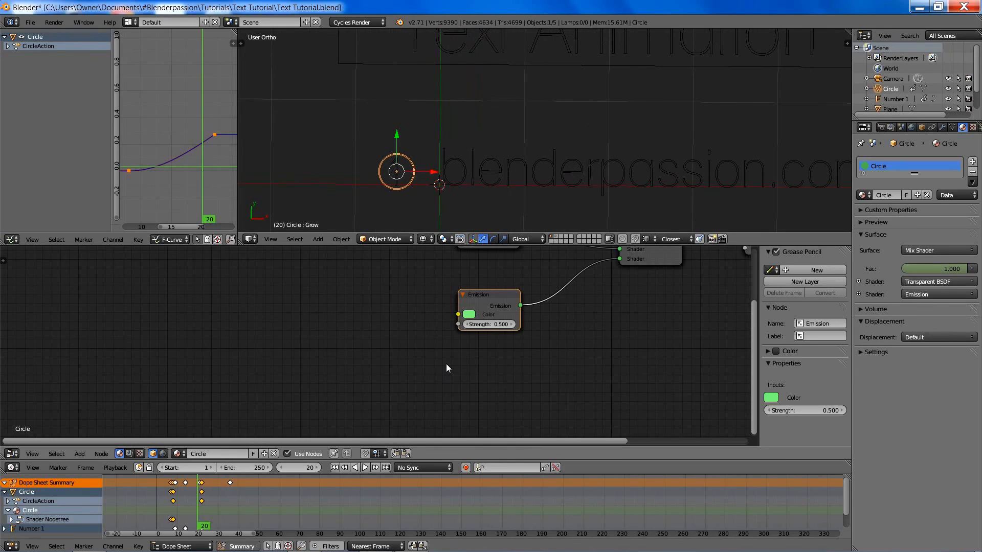